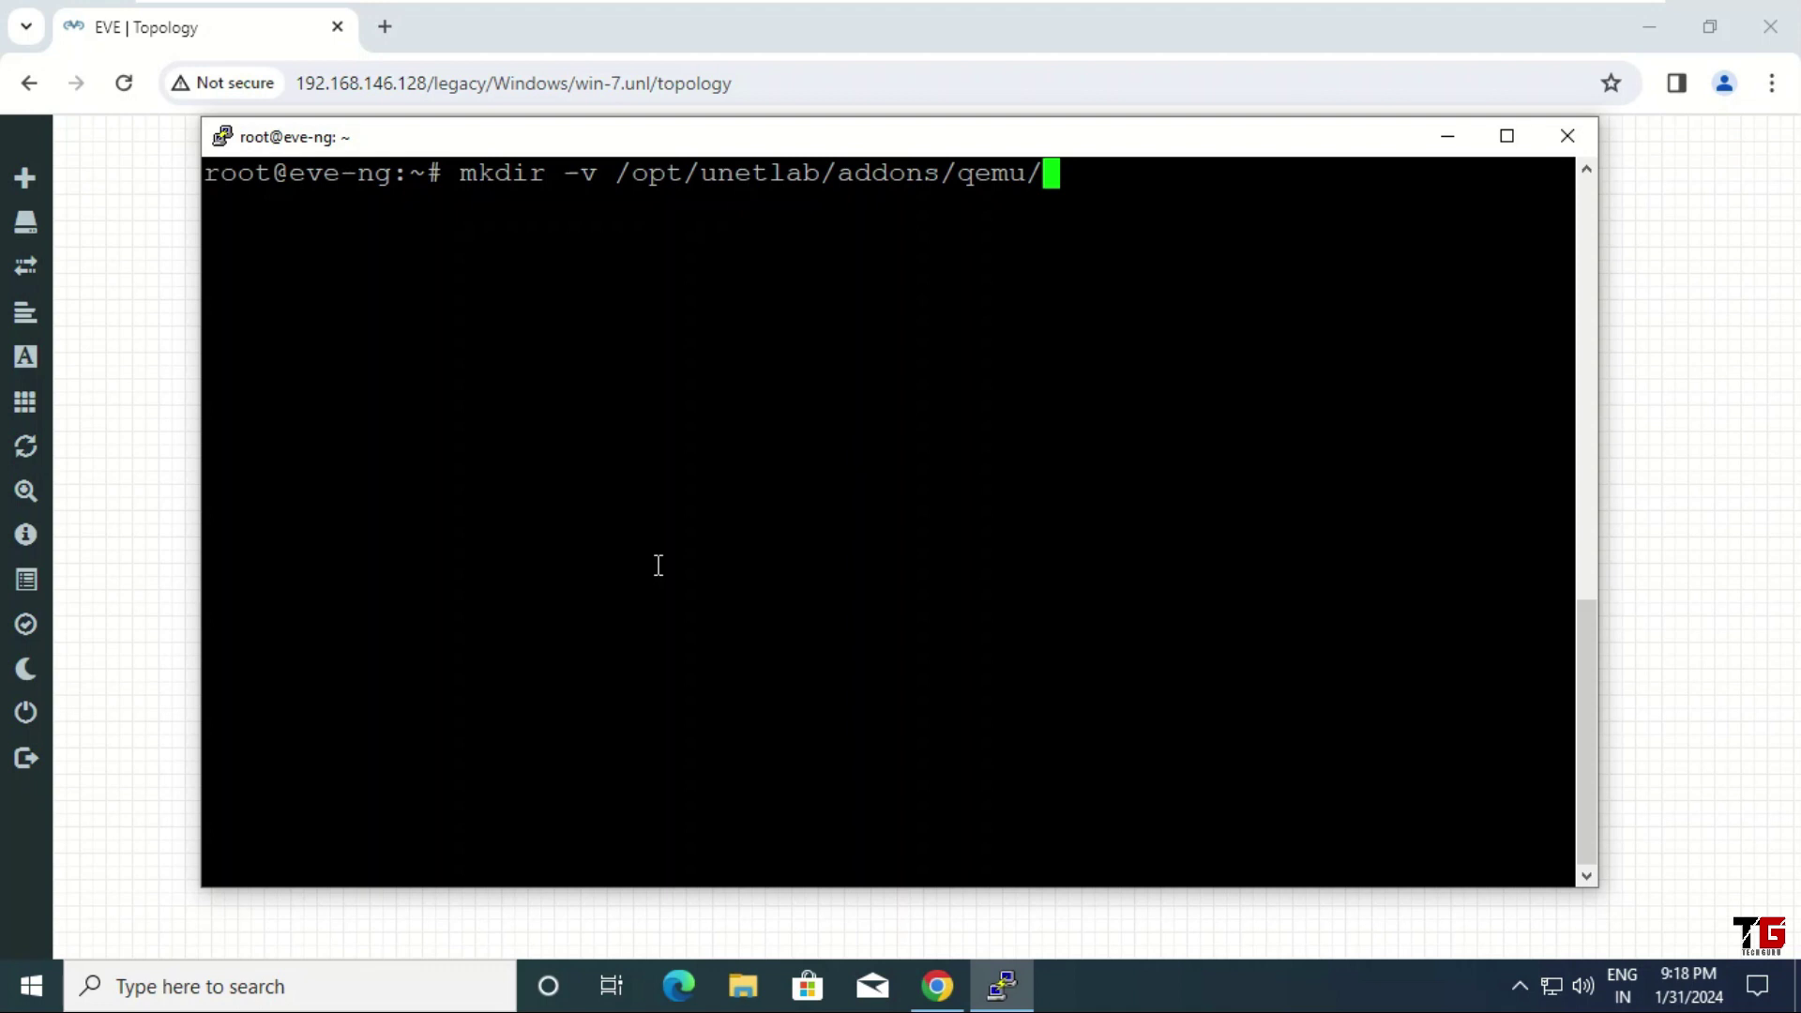
Create /opt/unetlab/addons/qemu/win-7, cd into it, and list it to confirm it is empty
text(win-7)
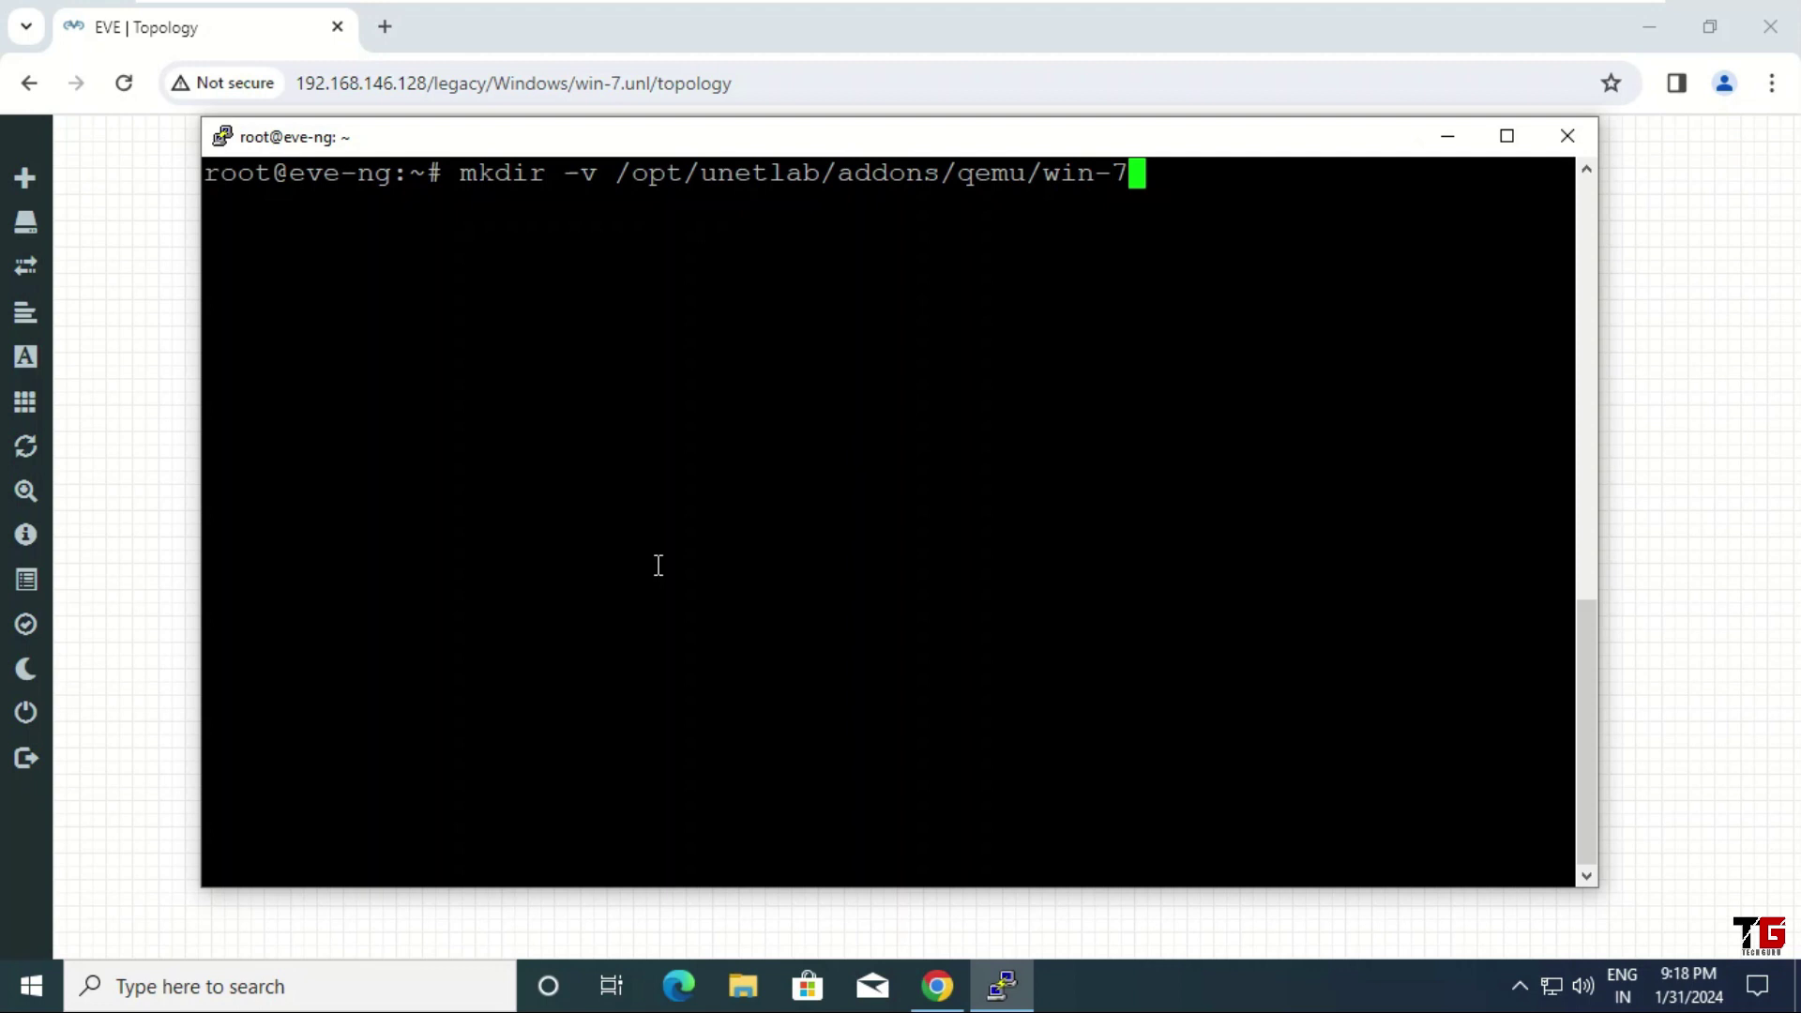
key(Return)
key(Return)
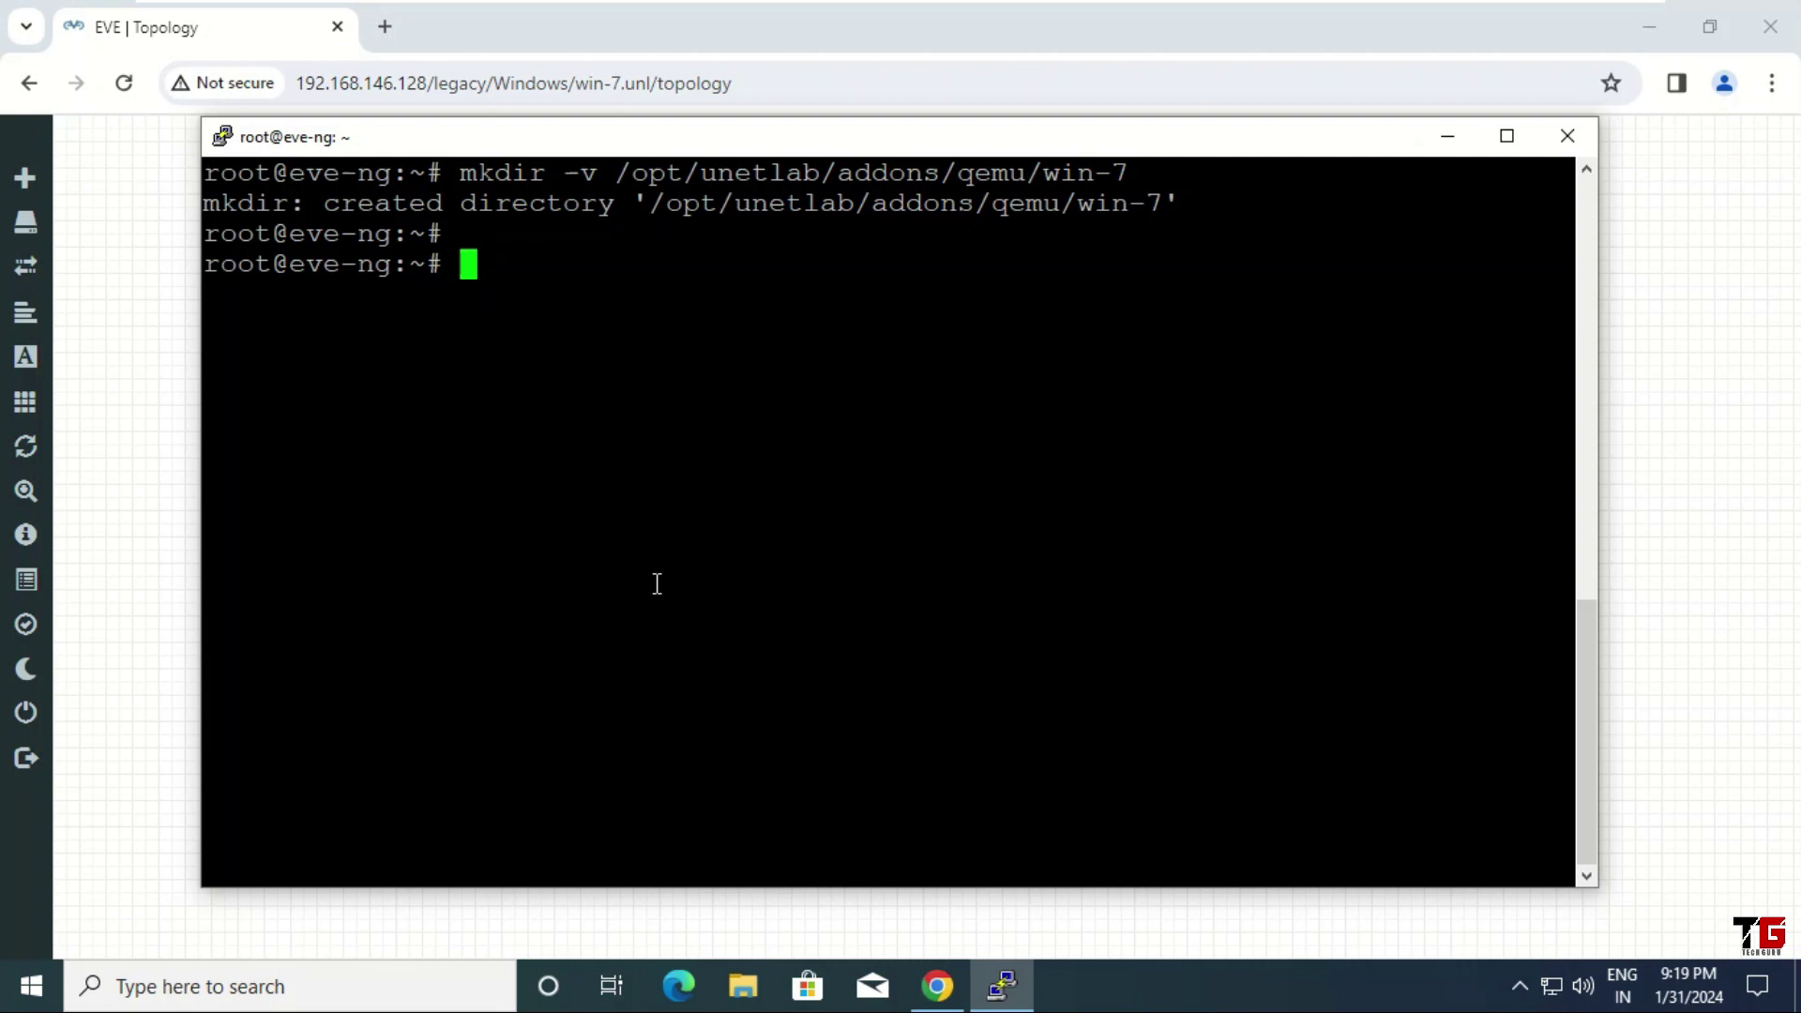
text(cd /opt/u)
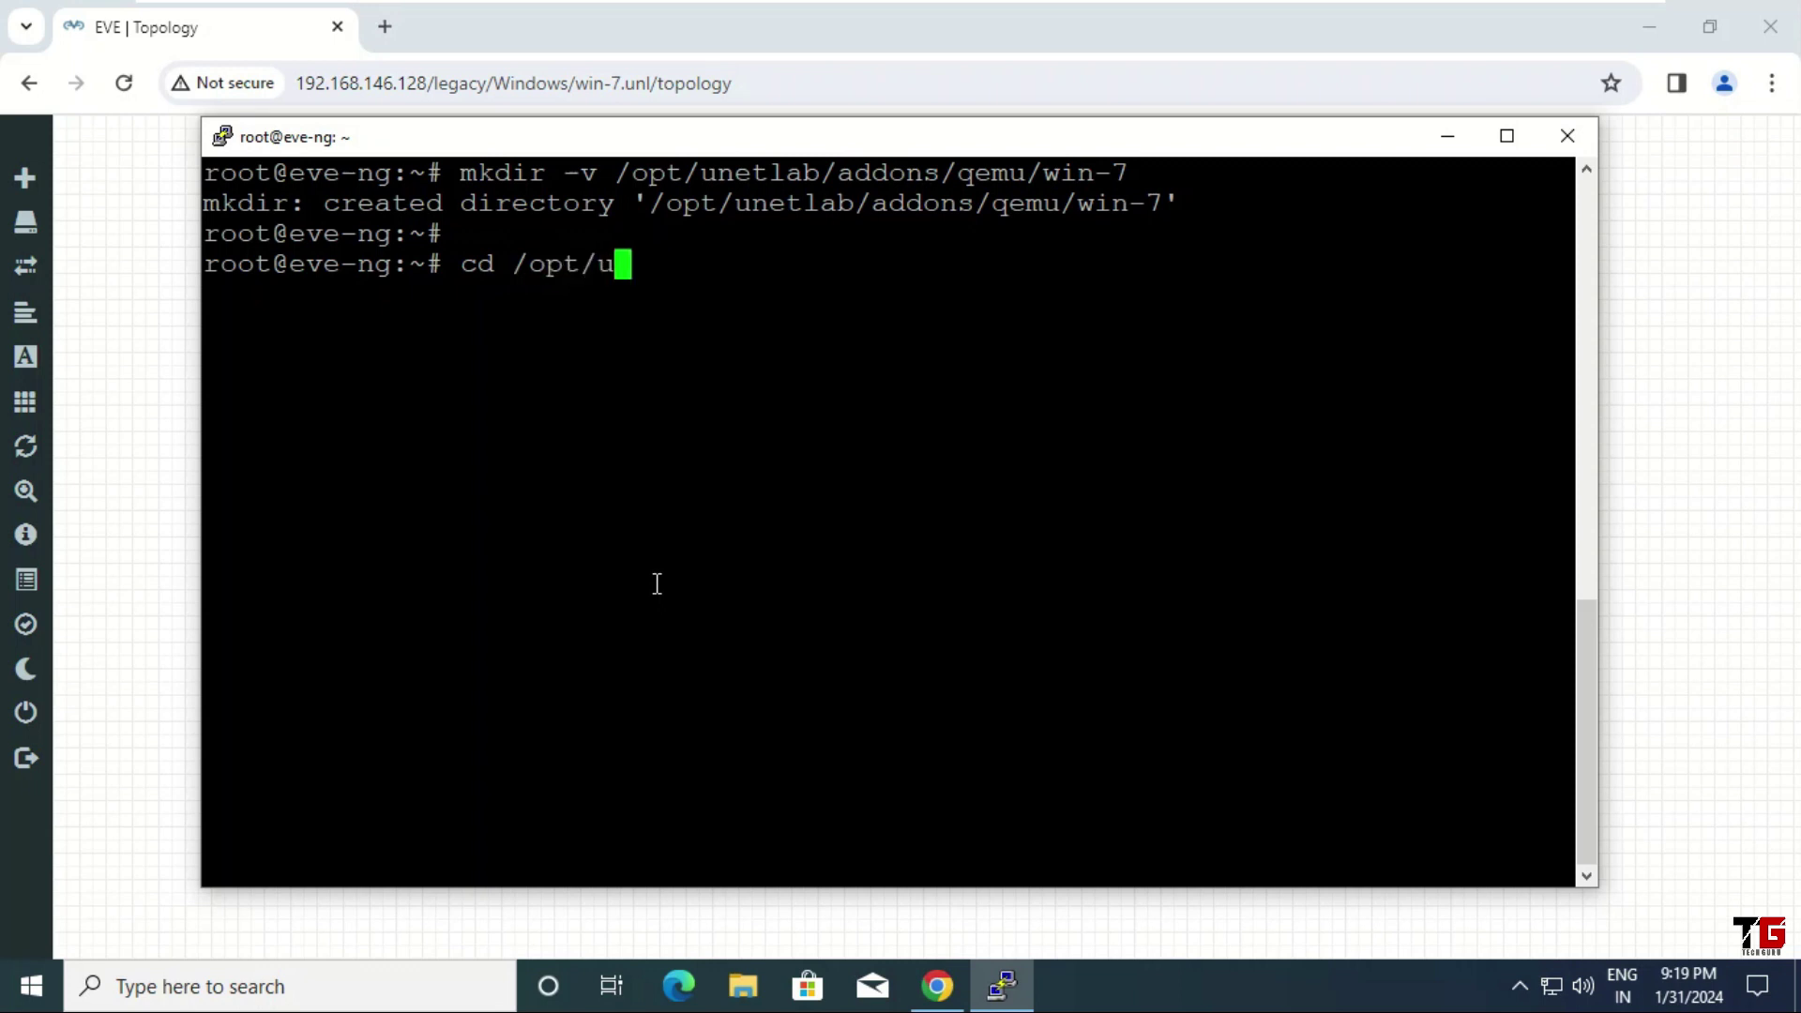
key(Tab)
text(a)
key(Tab)
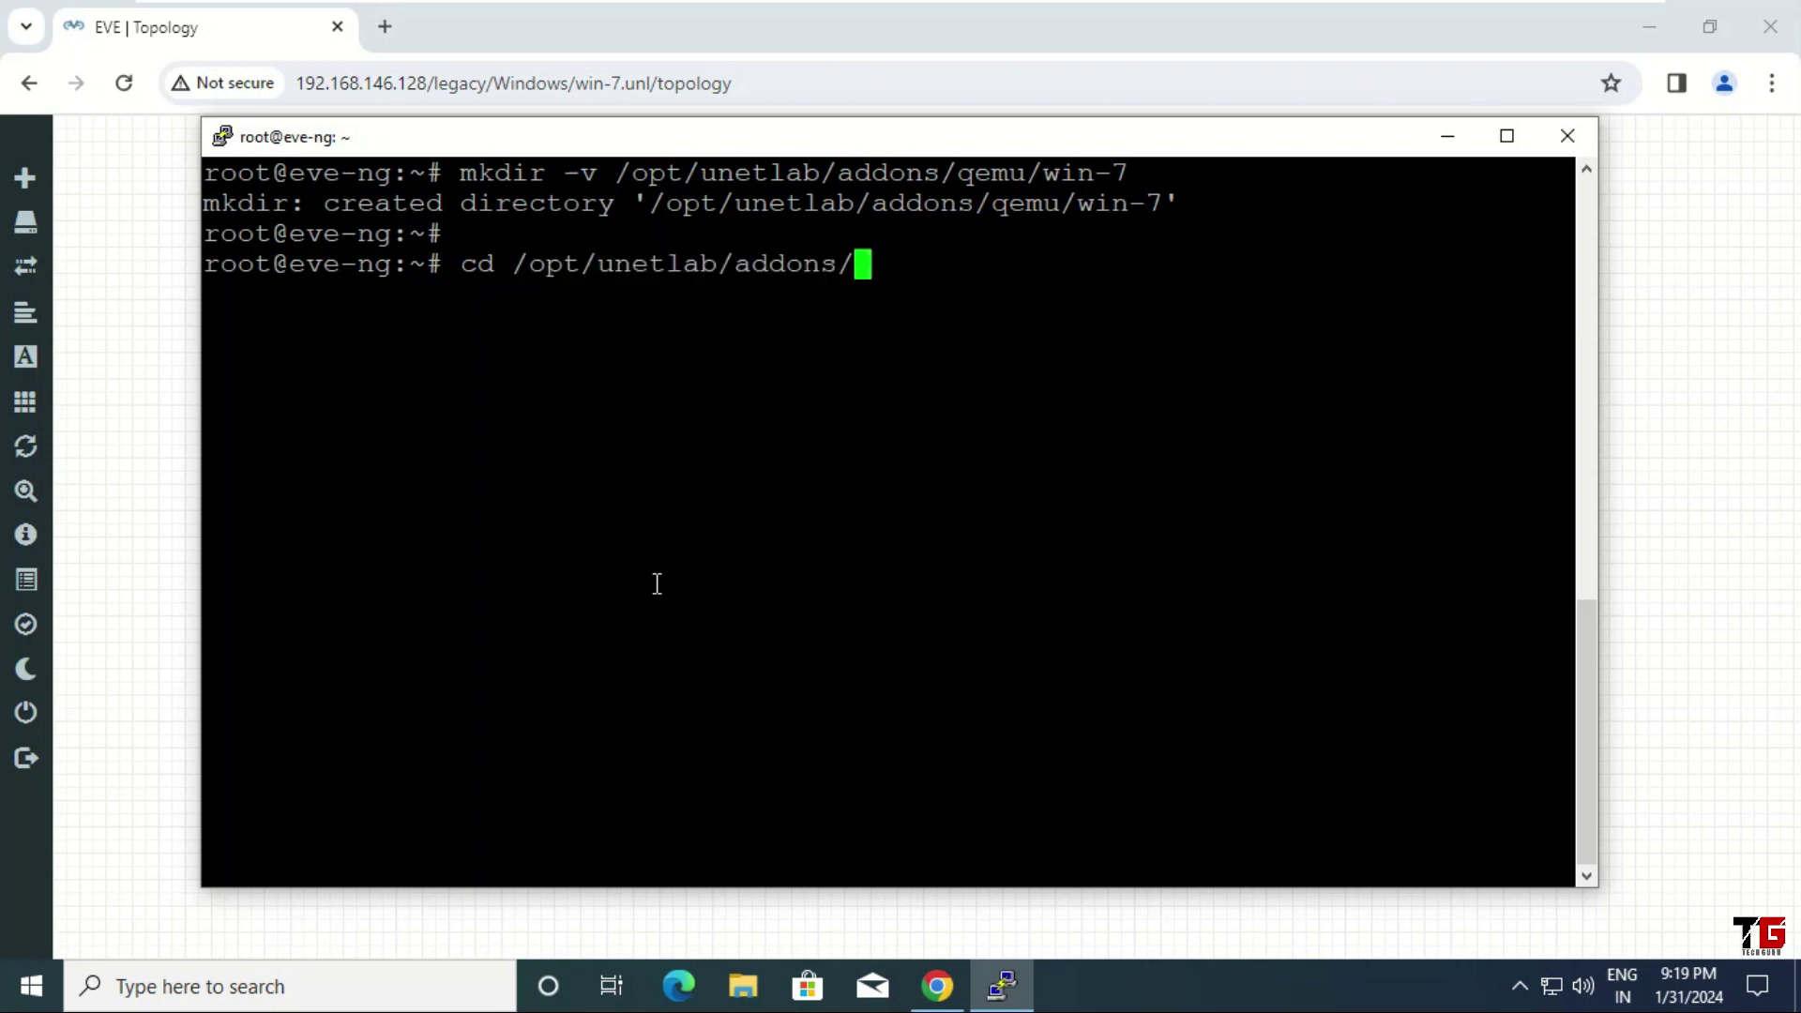
text(q)
key(Tab)
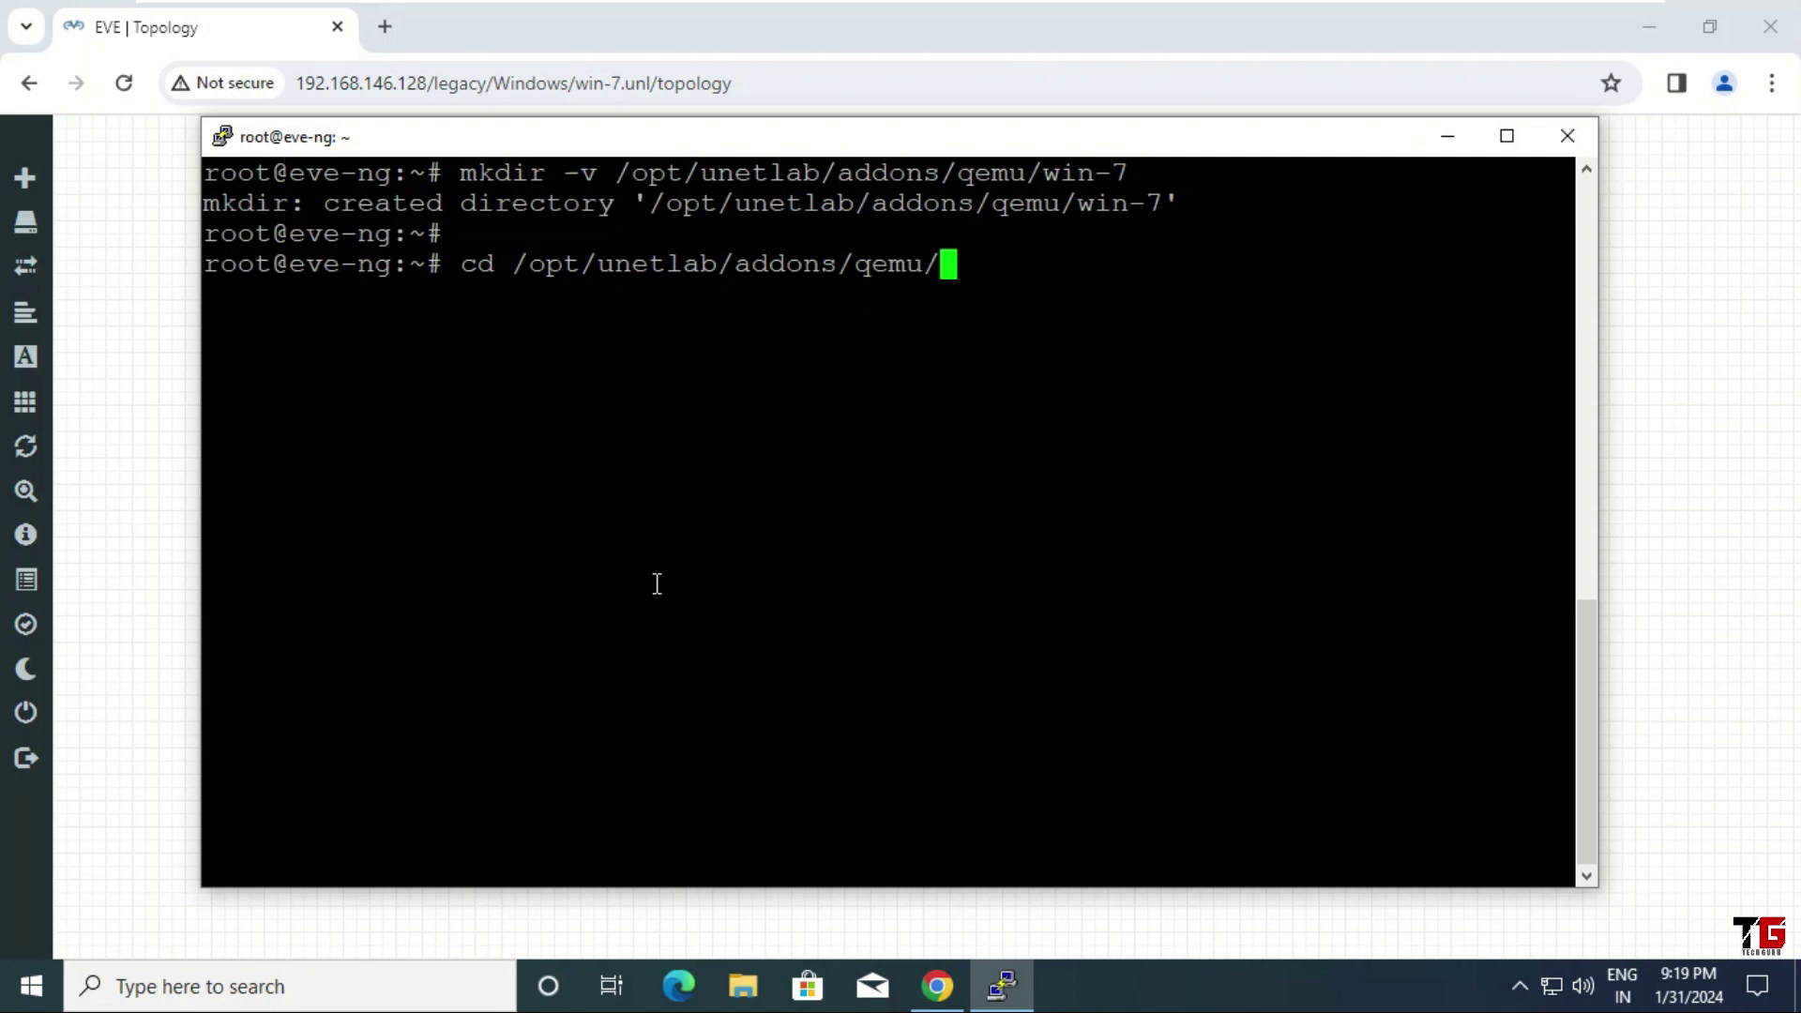
text(w)
key(Tab)
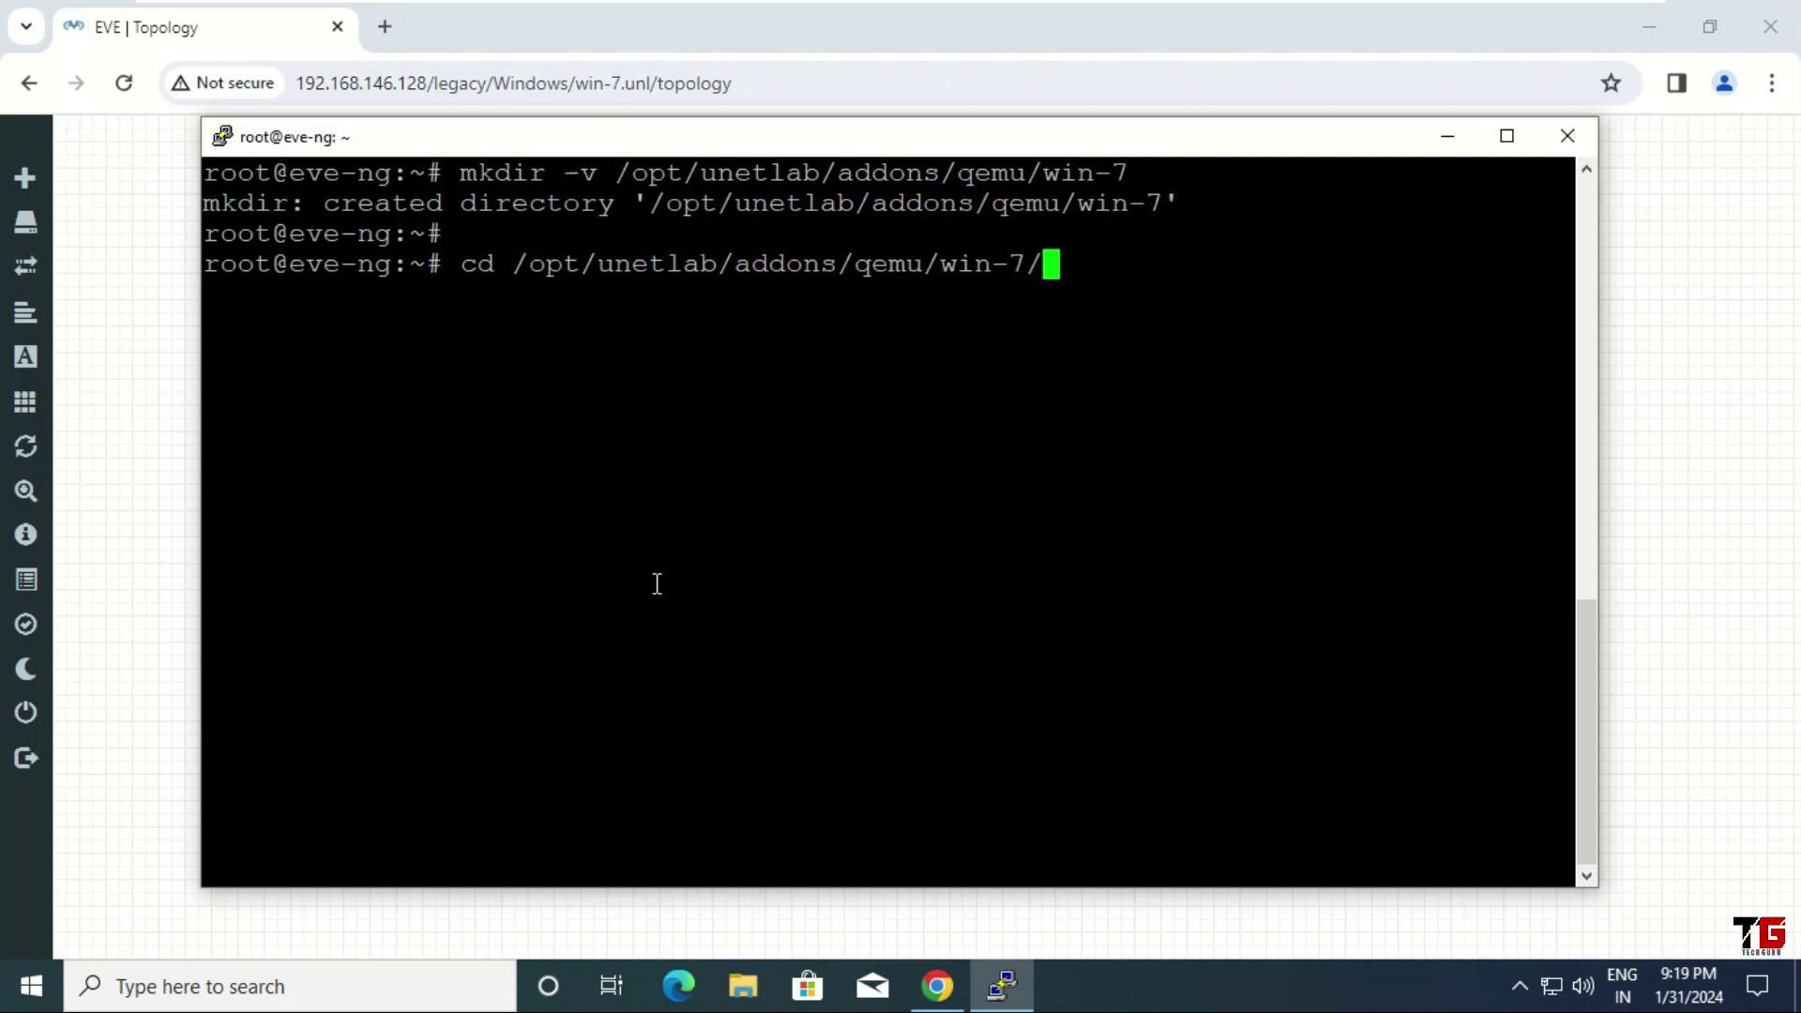
key(Return)
text(ls)
key(Return)
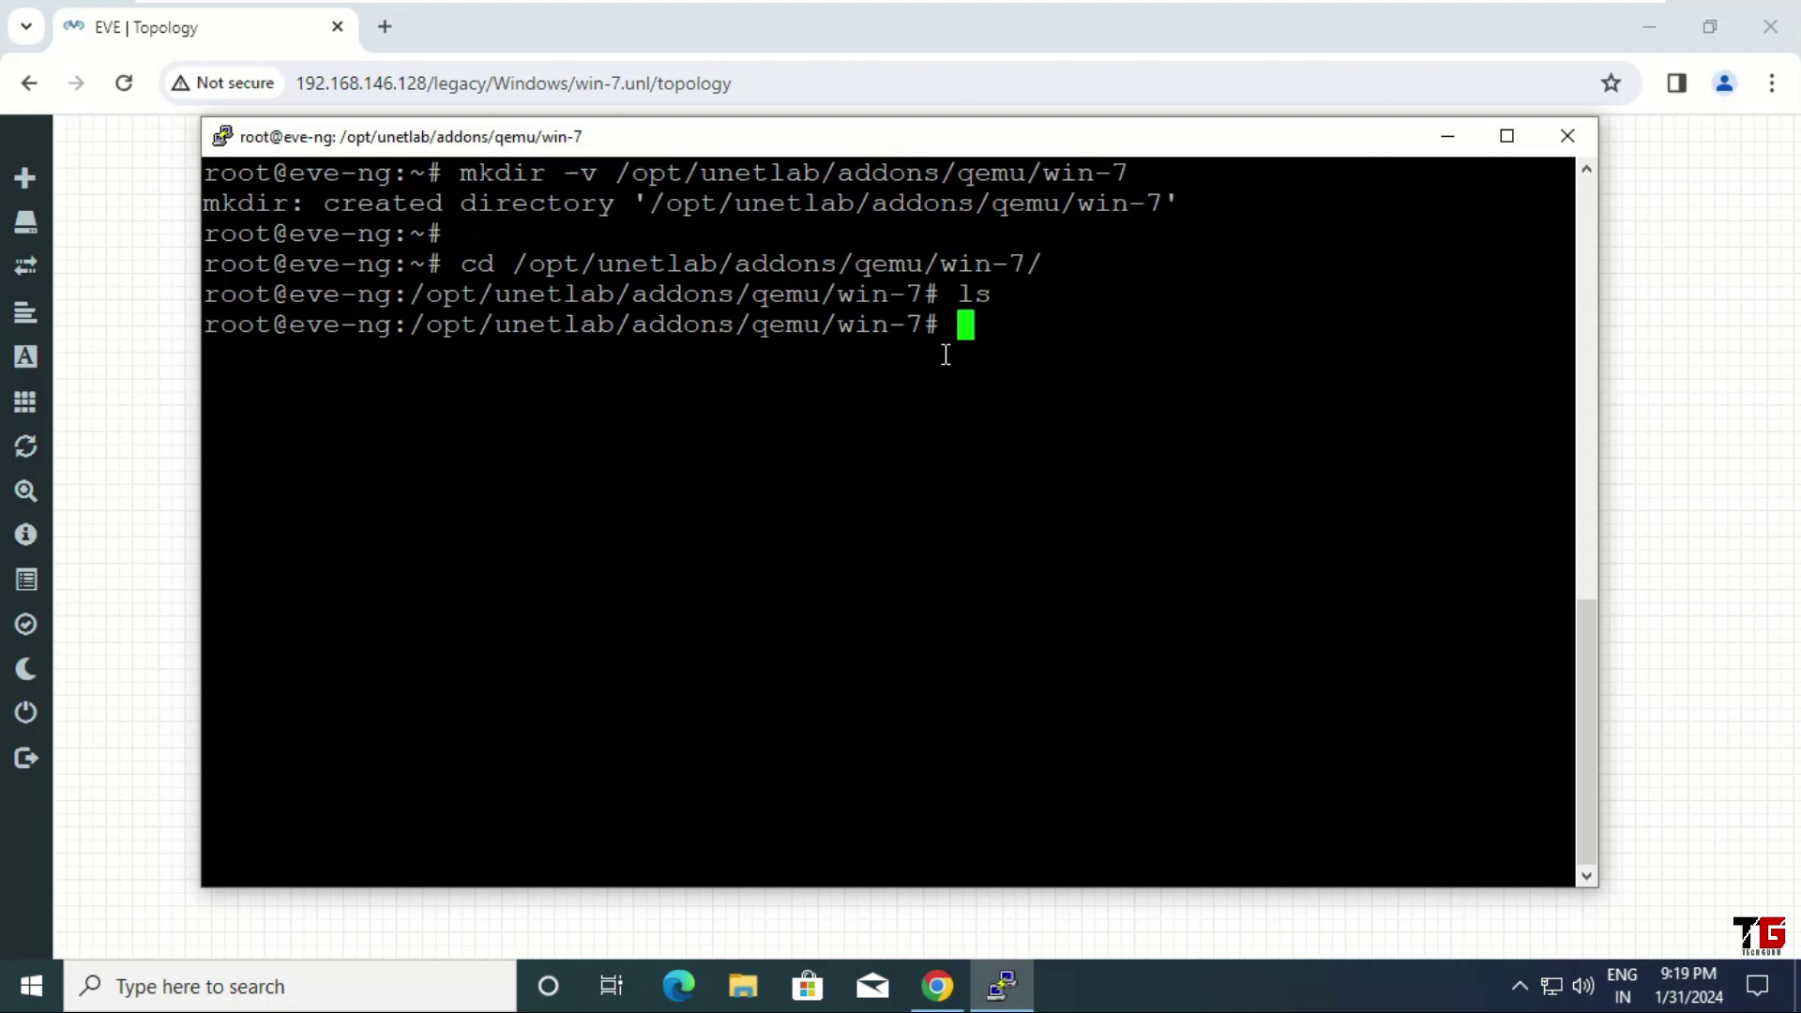
Launch WinSCP and log in to 192.168.146.128 as root with the account password
click(1797, 987)
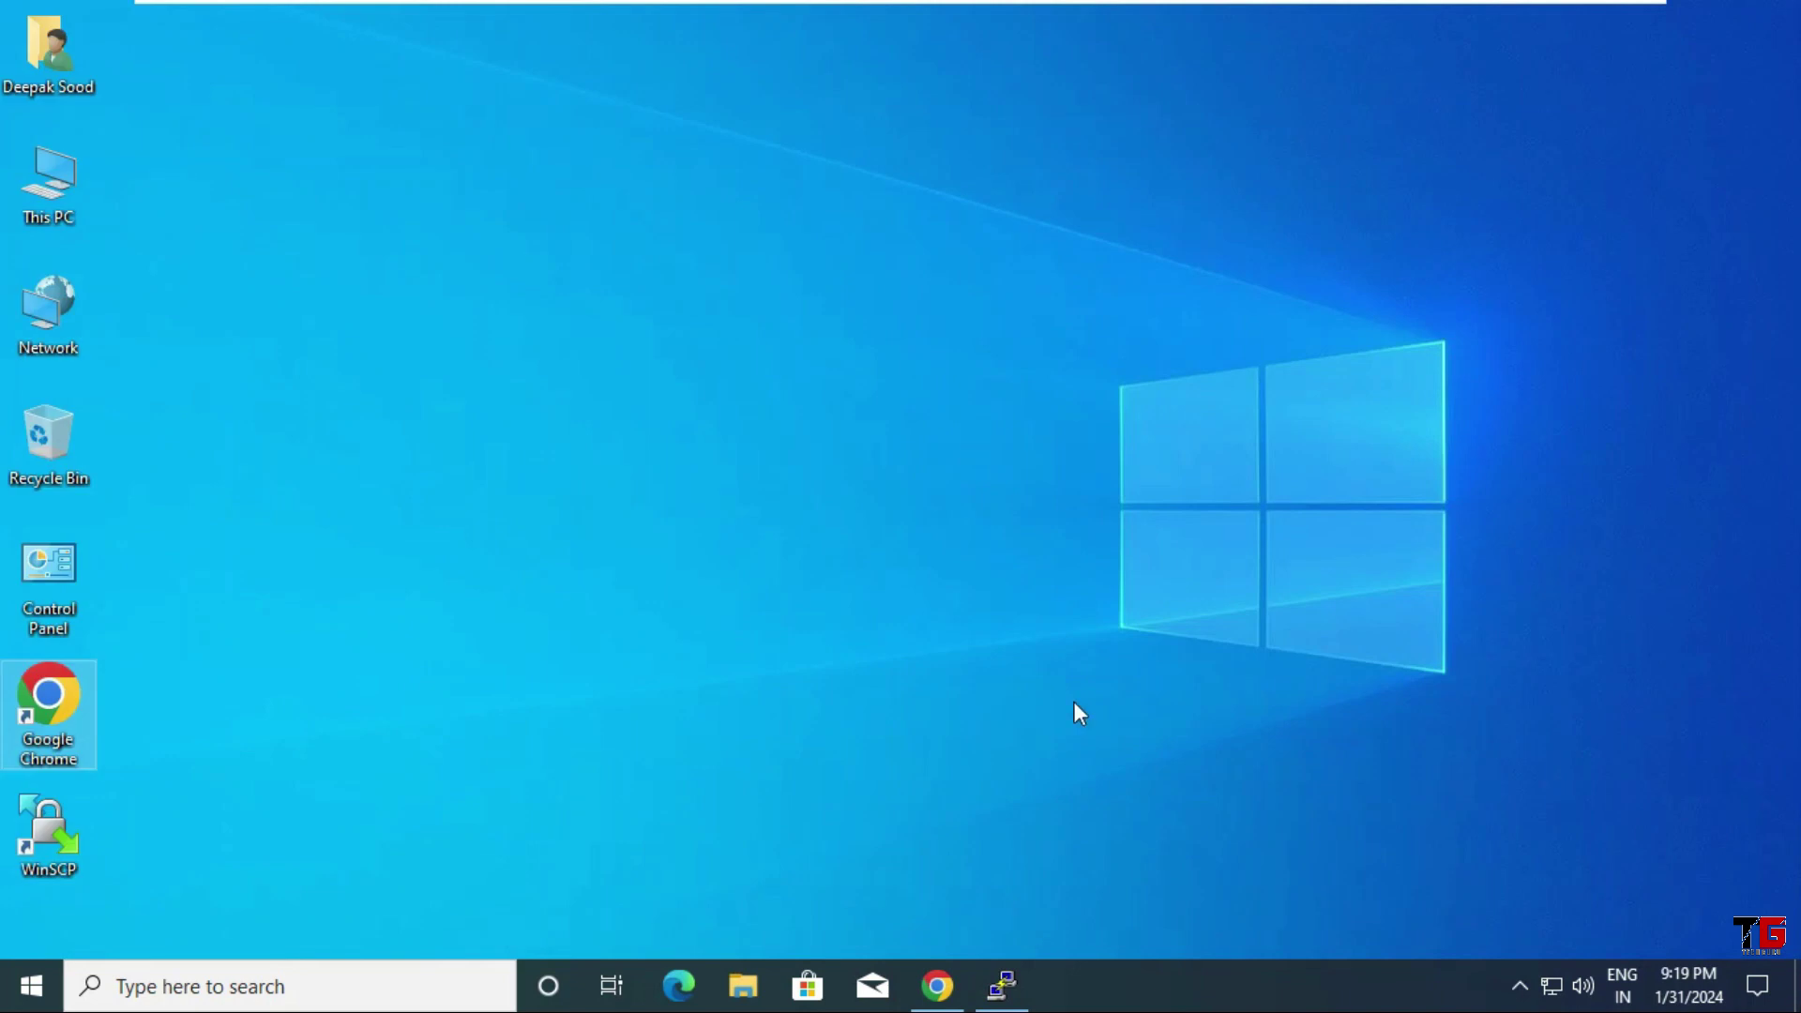
double_click(48, 832)
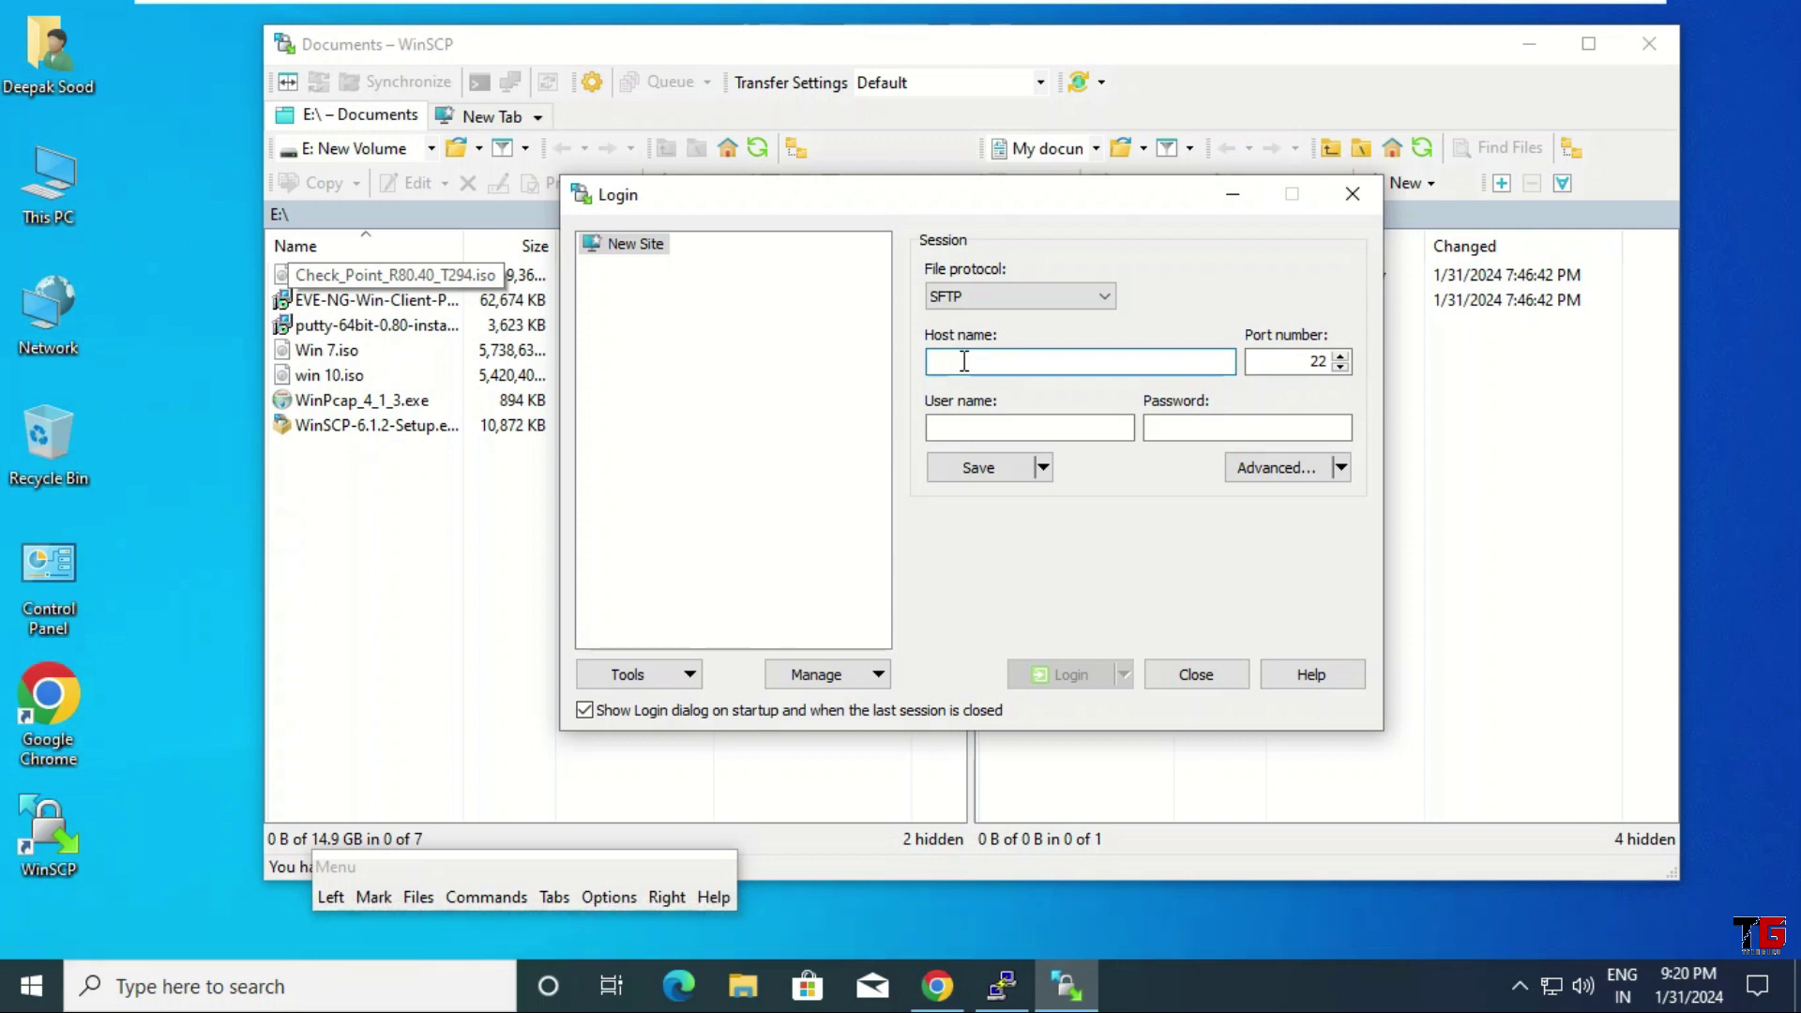
text(192.)
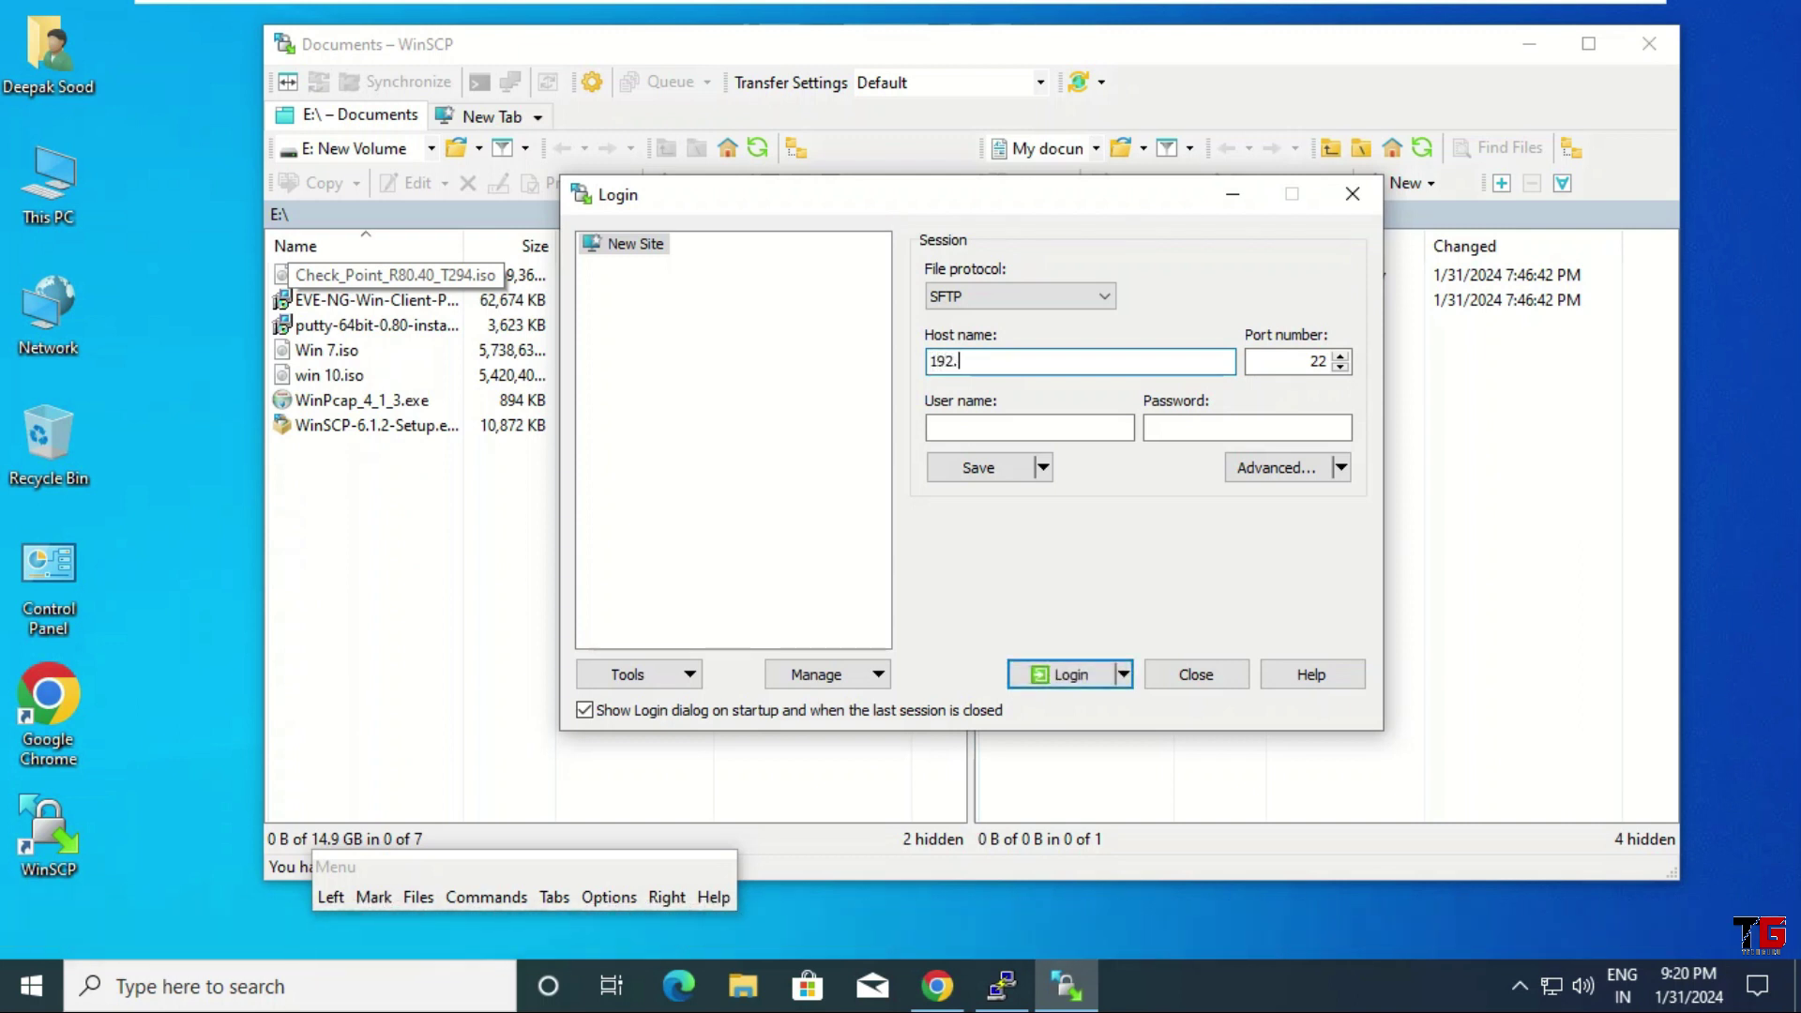
text(168.1)
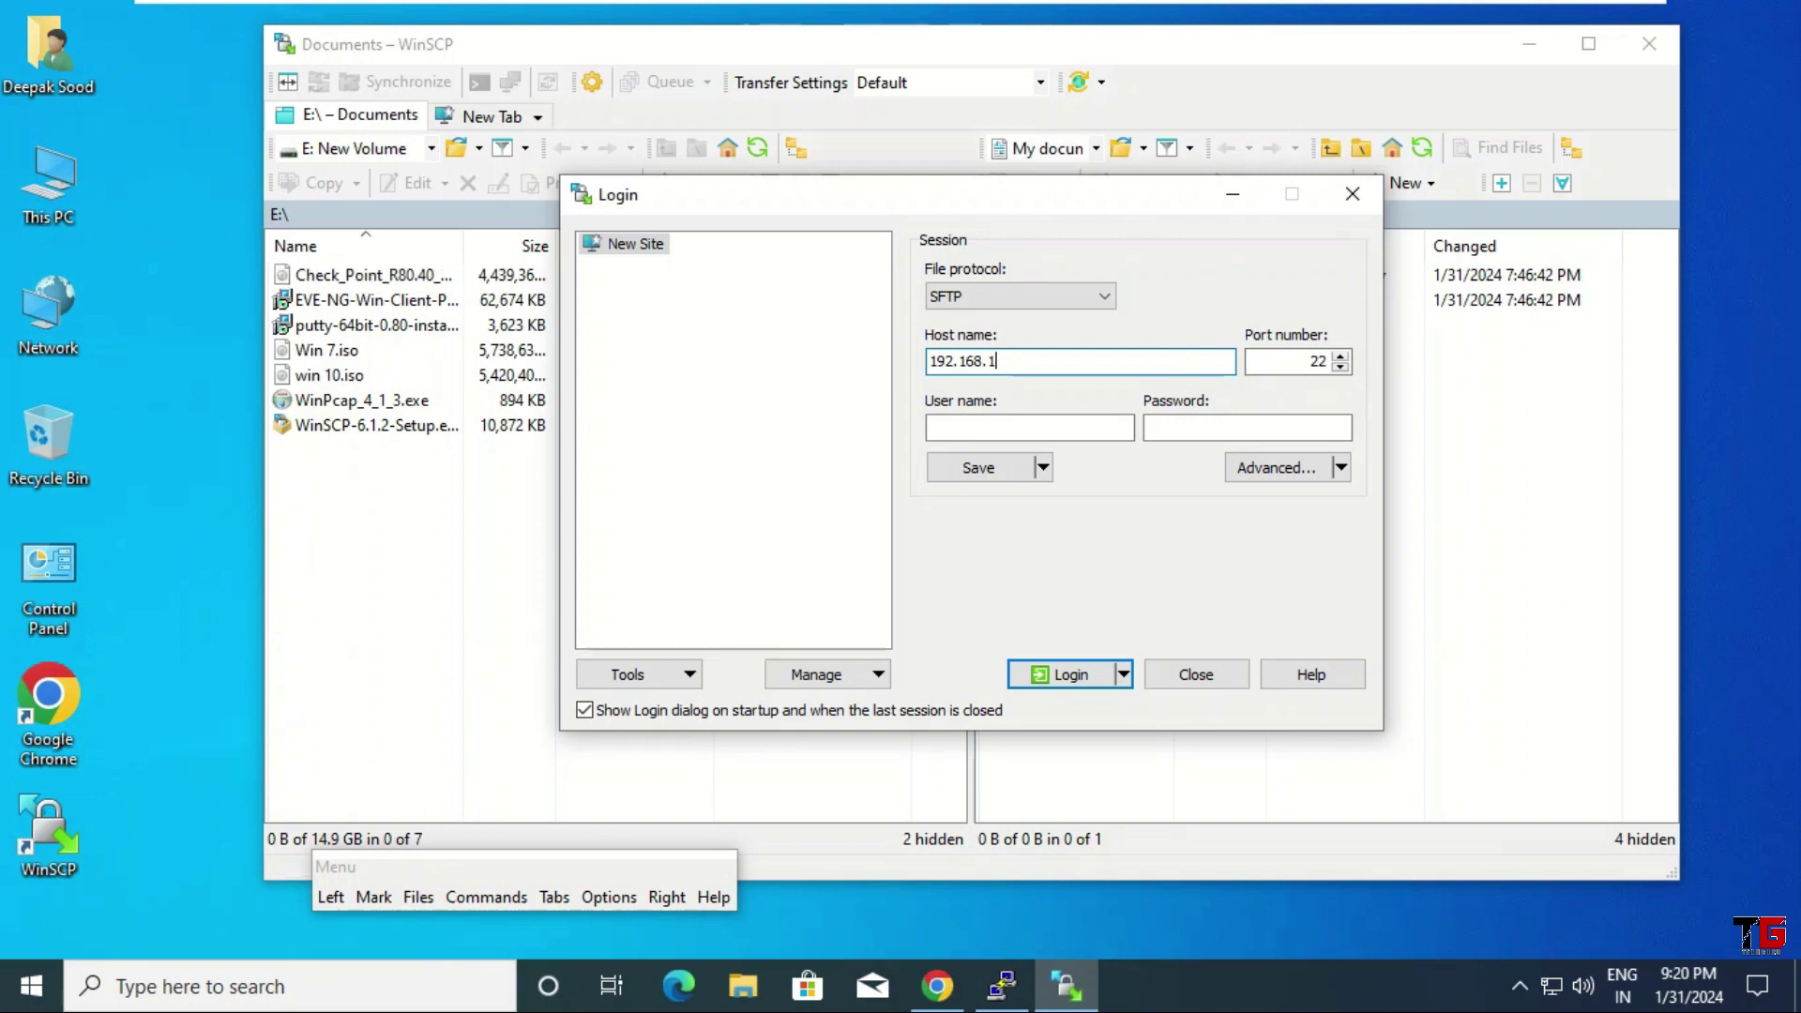
text(46.128)
click(1035, 427)
text(root)
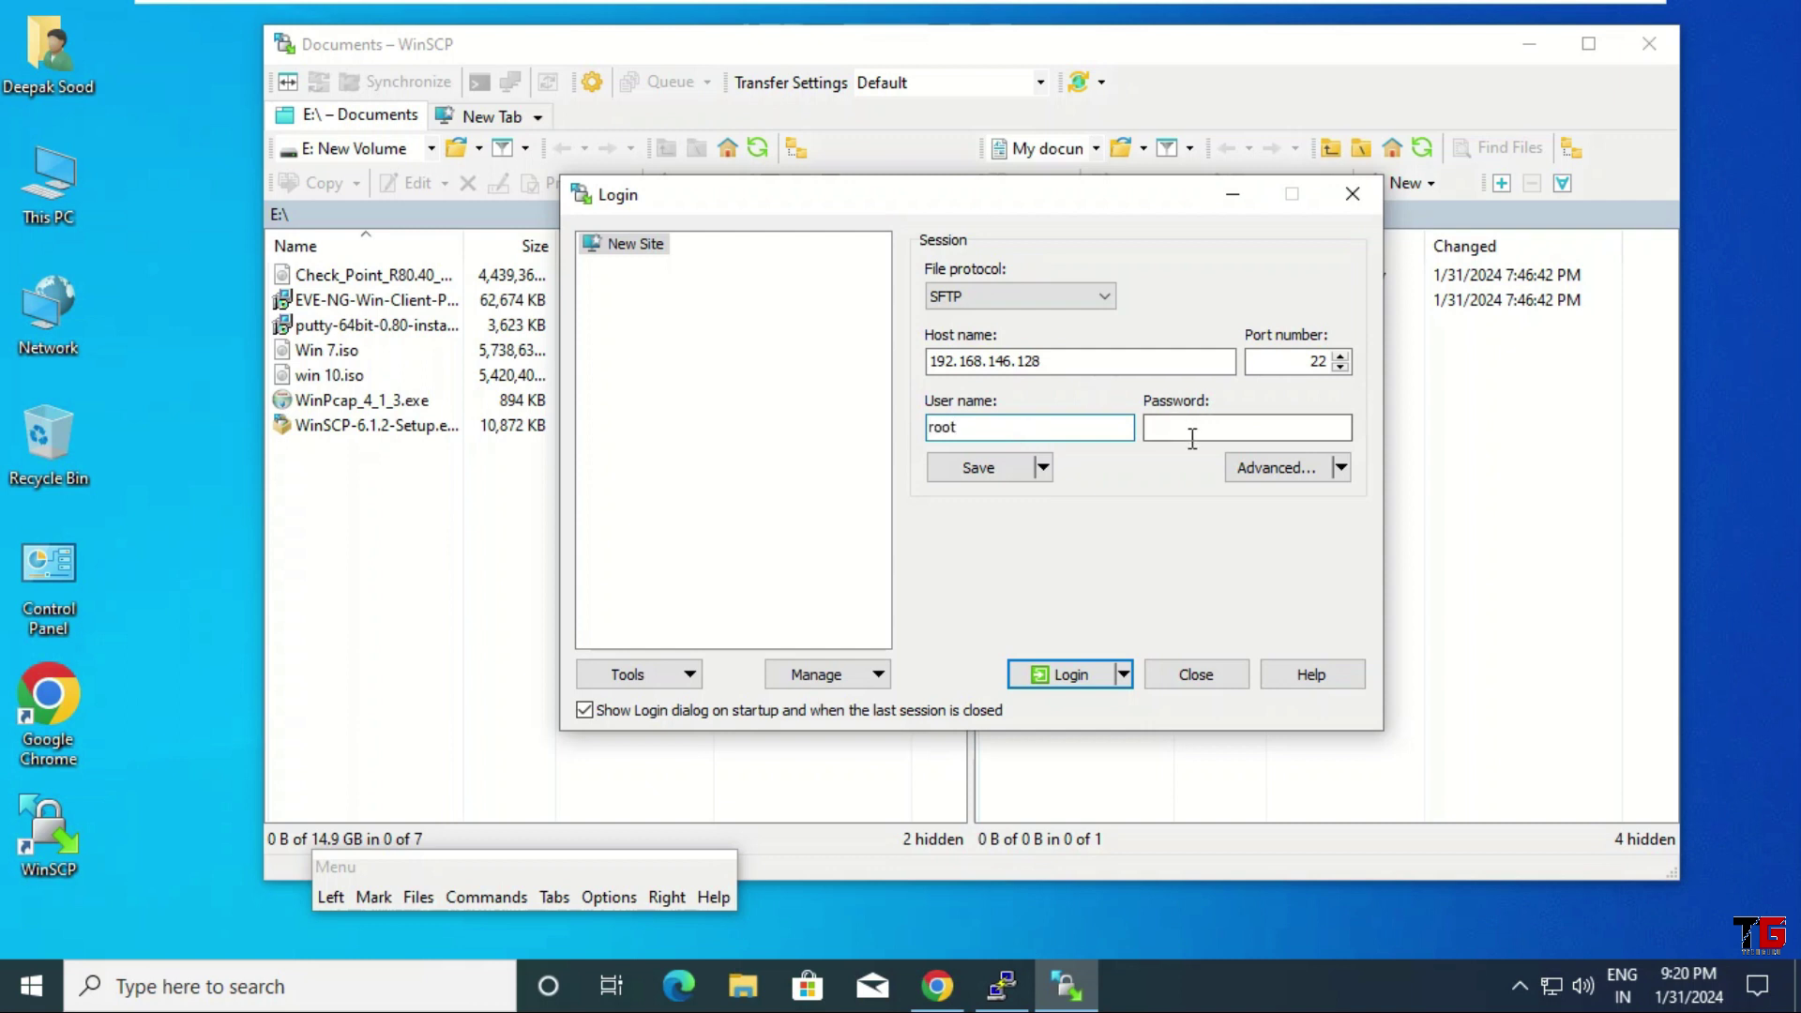
click(1201, 430)
text(123)
click(1069, 676)
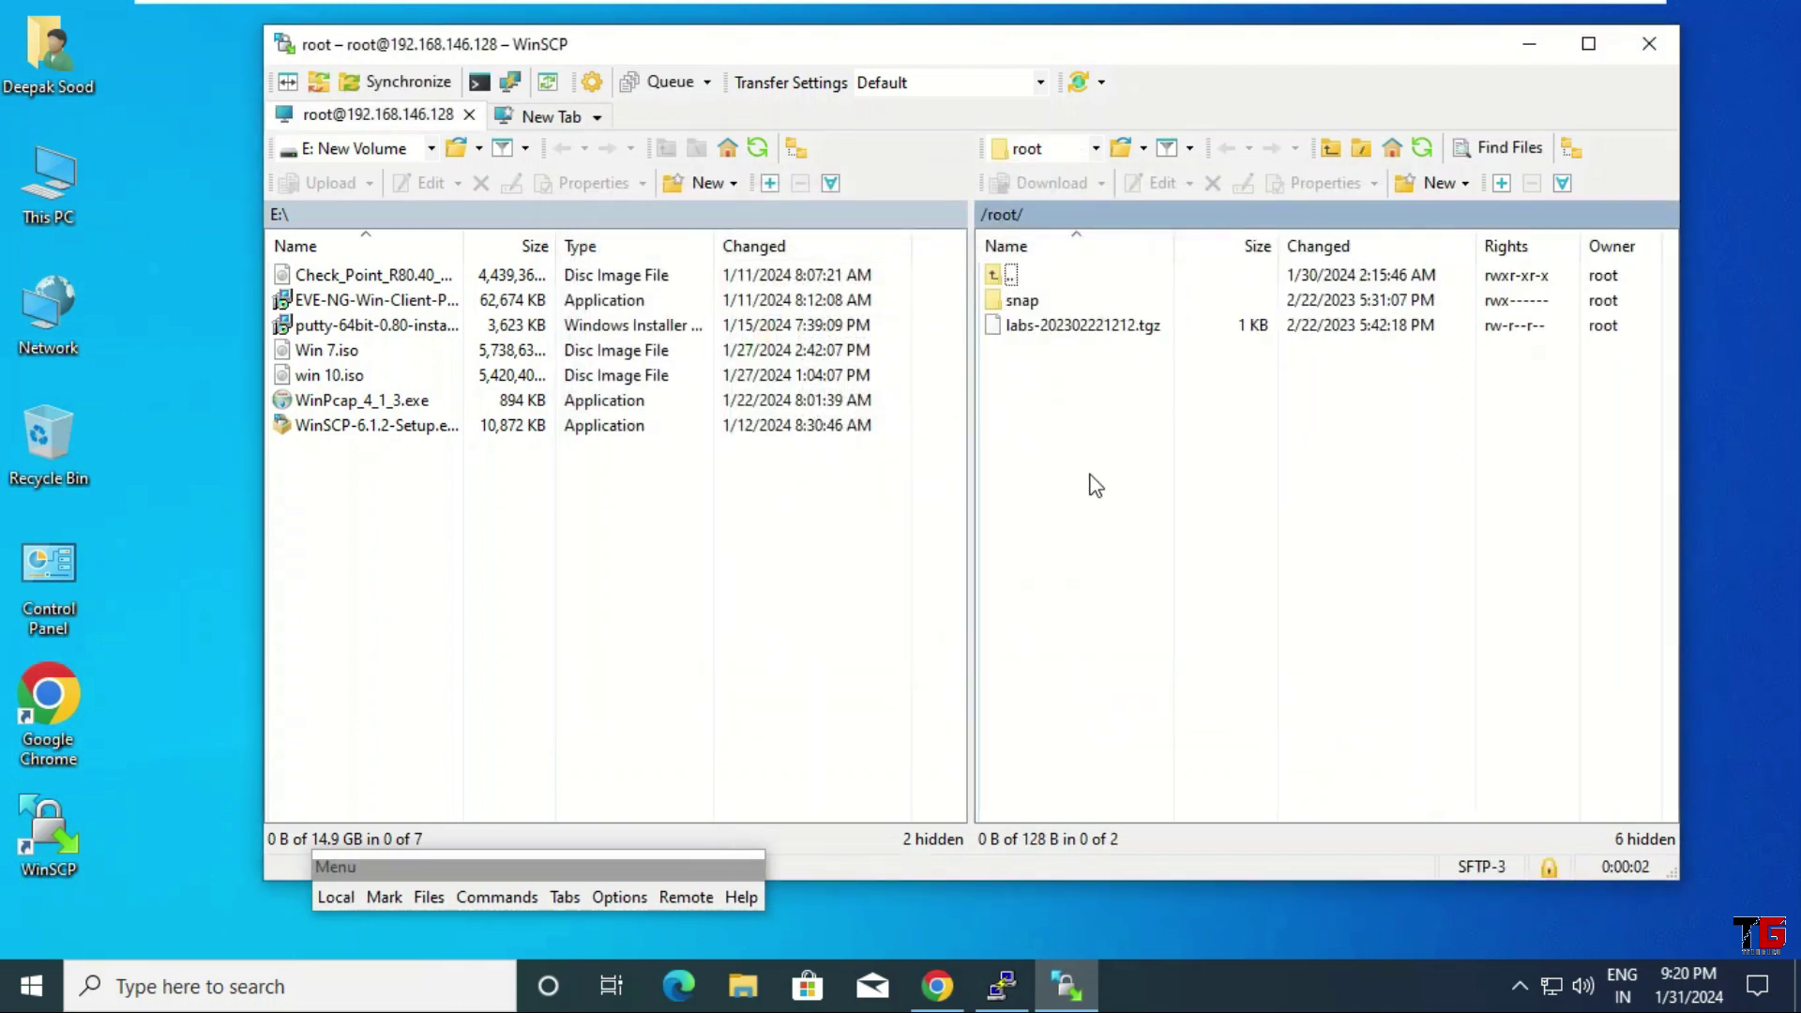
In the remote pane, navigate from / <root> down to /opt/unetlab/addons/qemu/win-7
drag(410, 502, 835, 748)
click(165, 103)
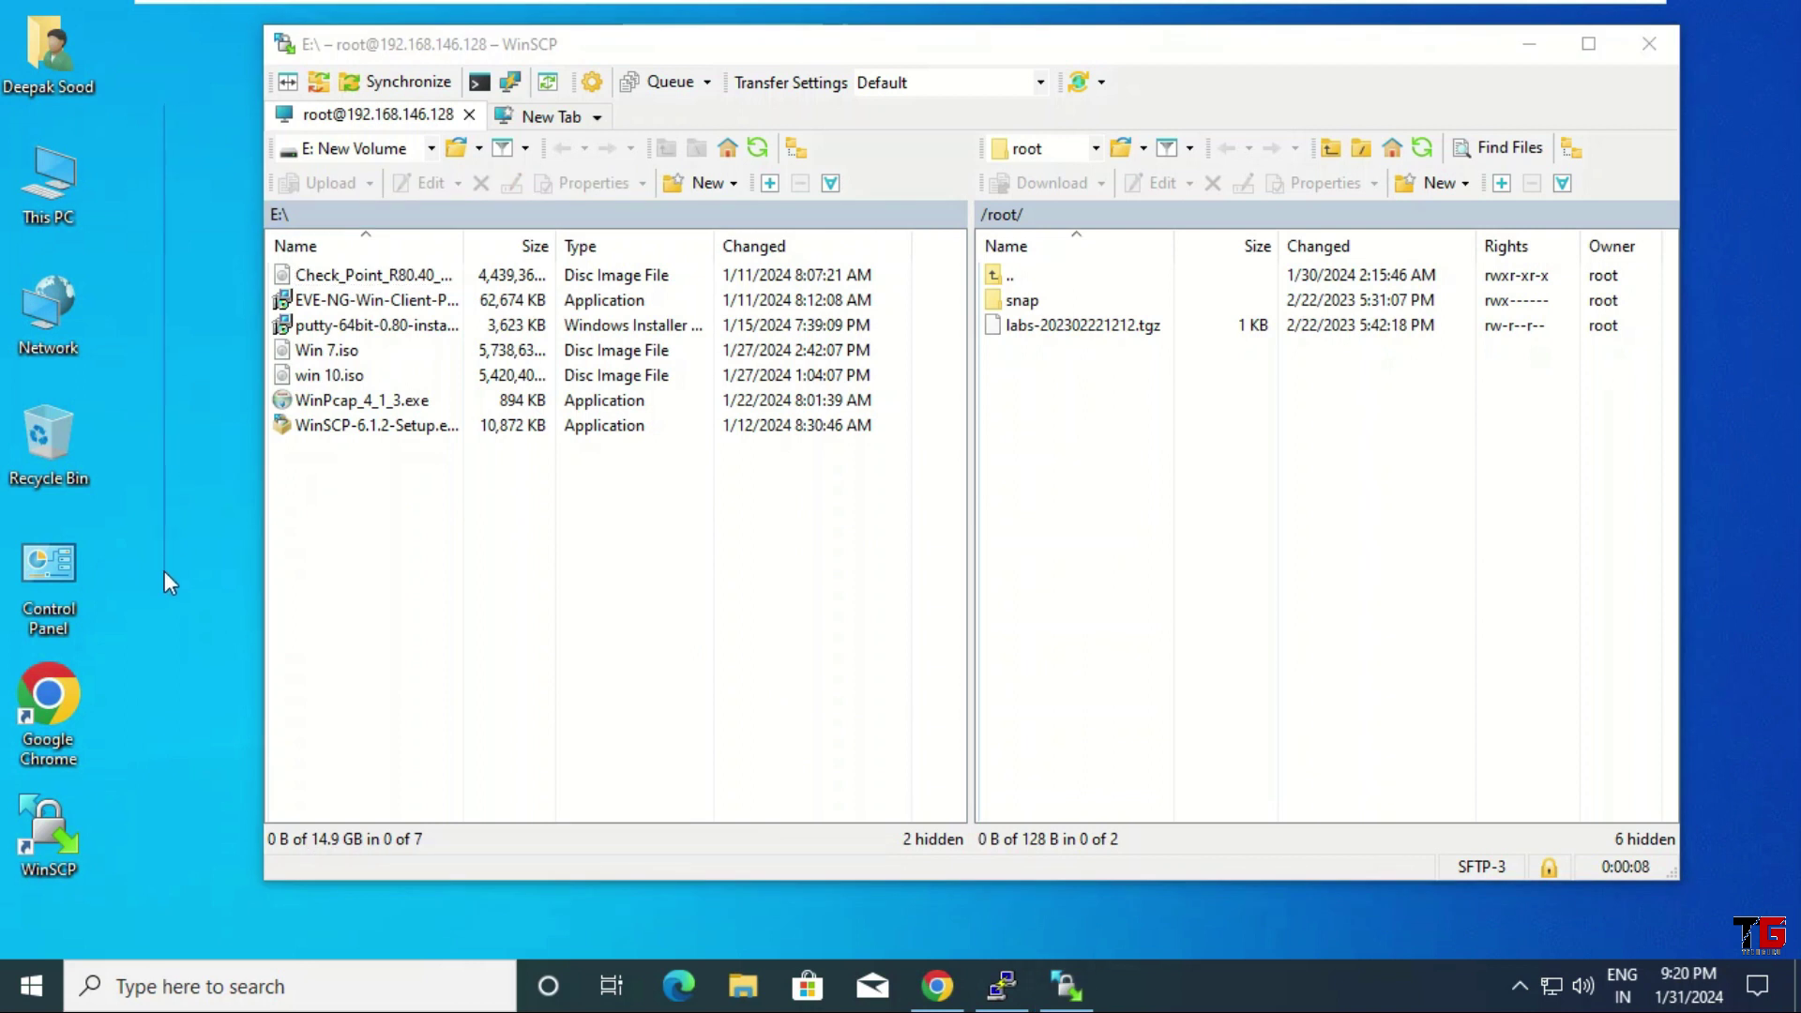
drag(1057, 406, 1475, 711)
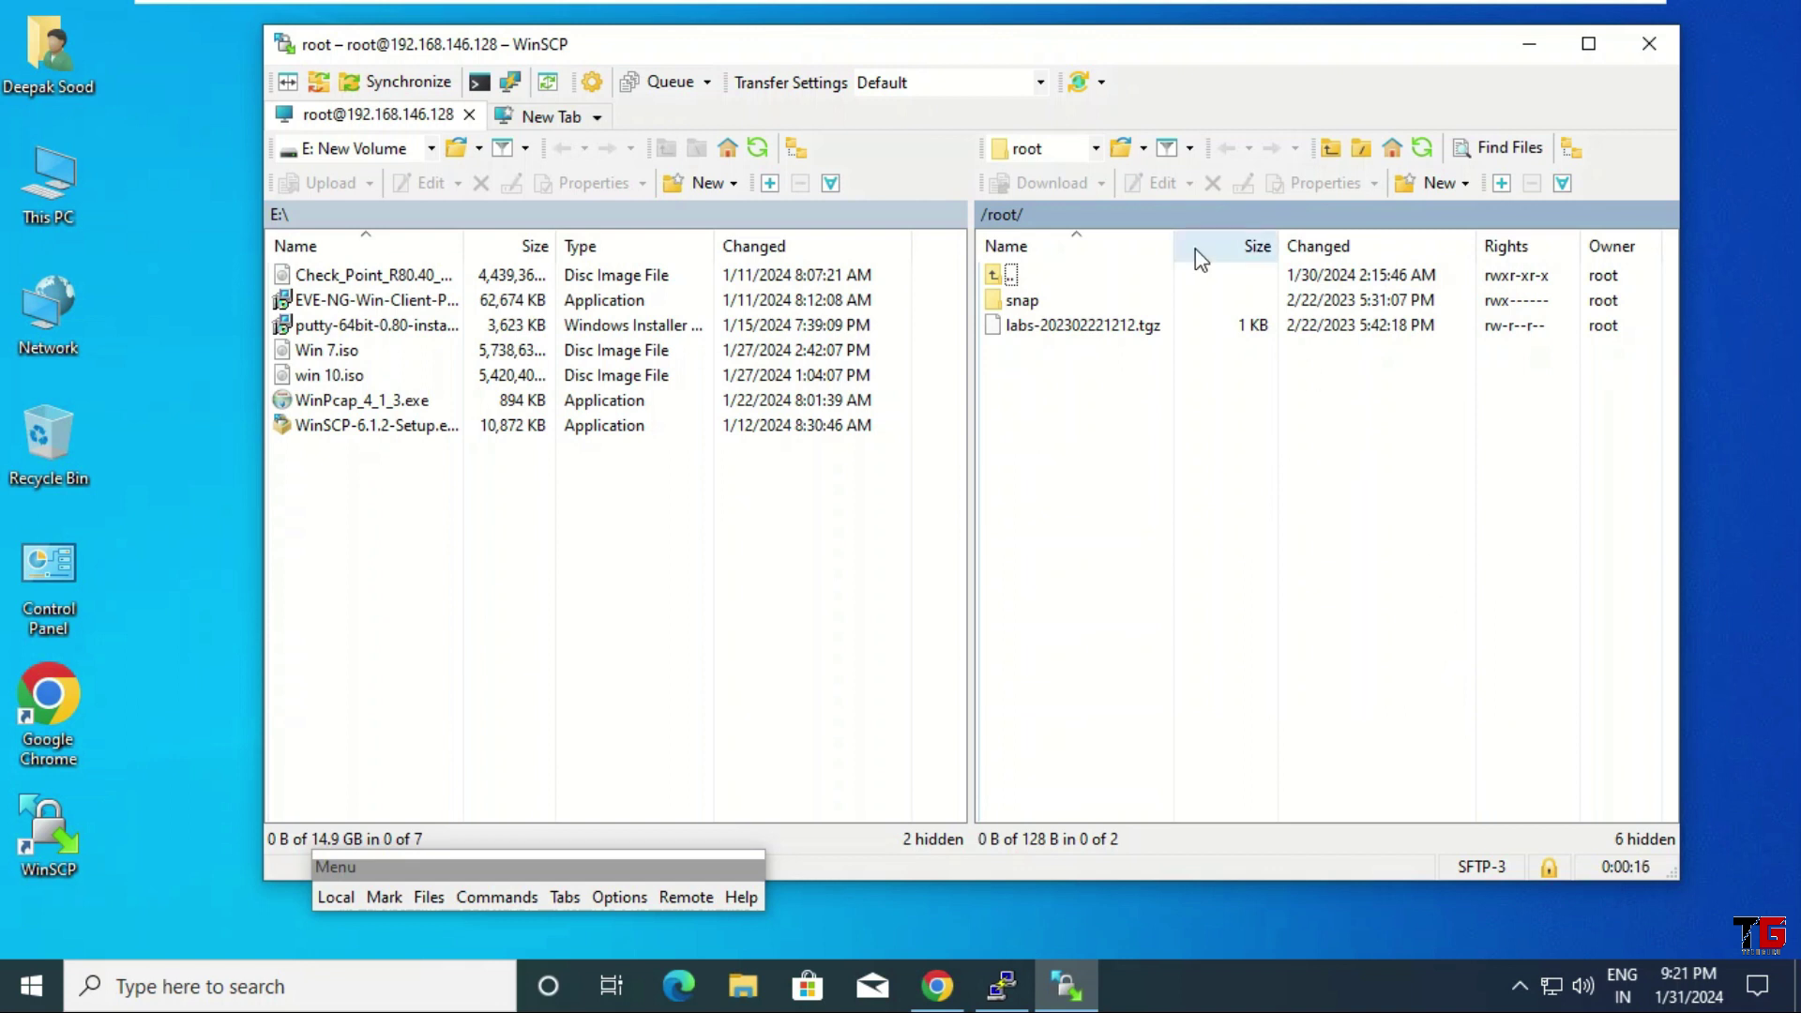
click(1096, 151)
click(1048, 177)
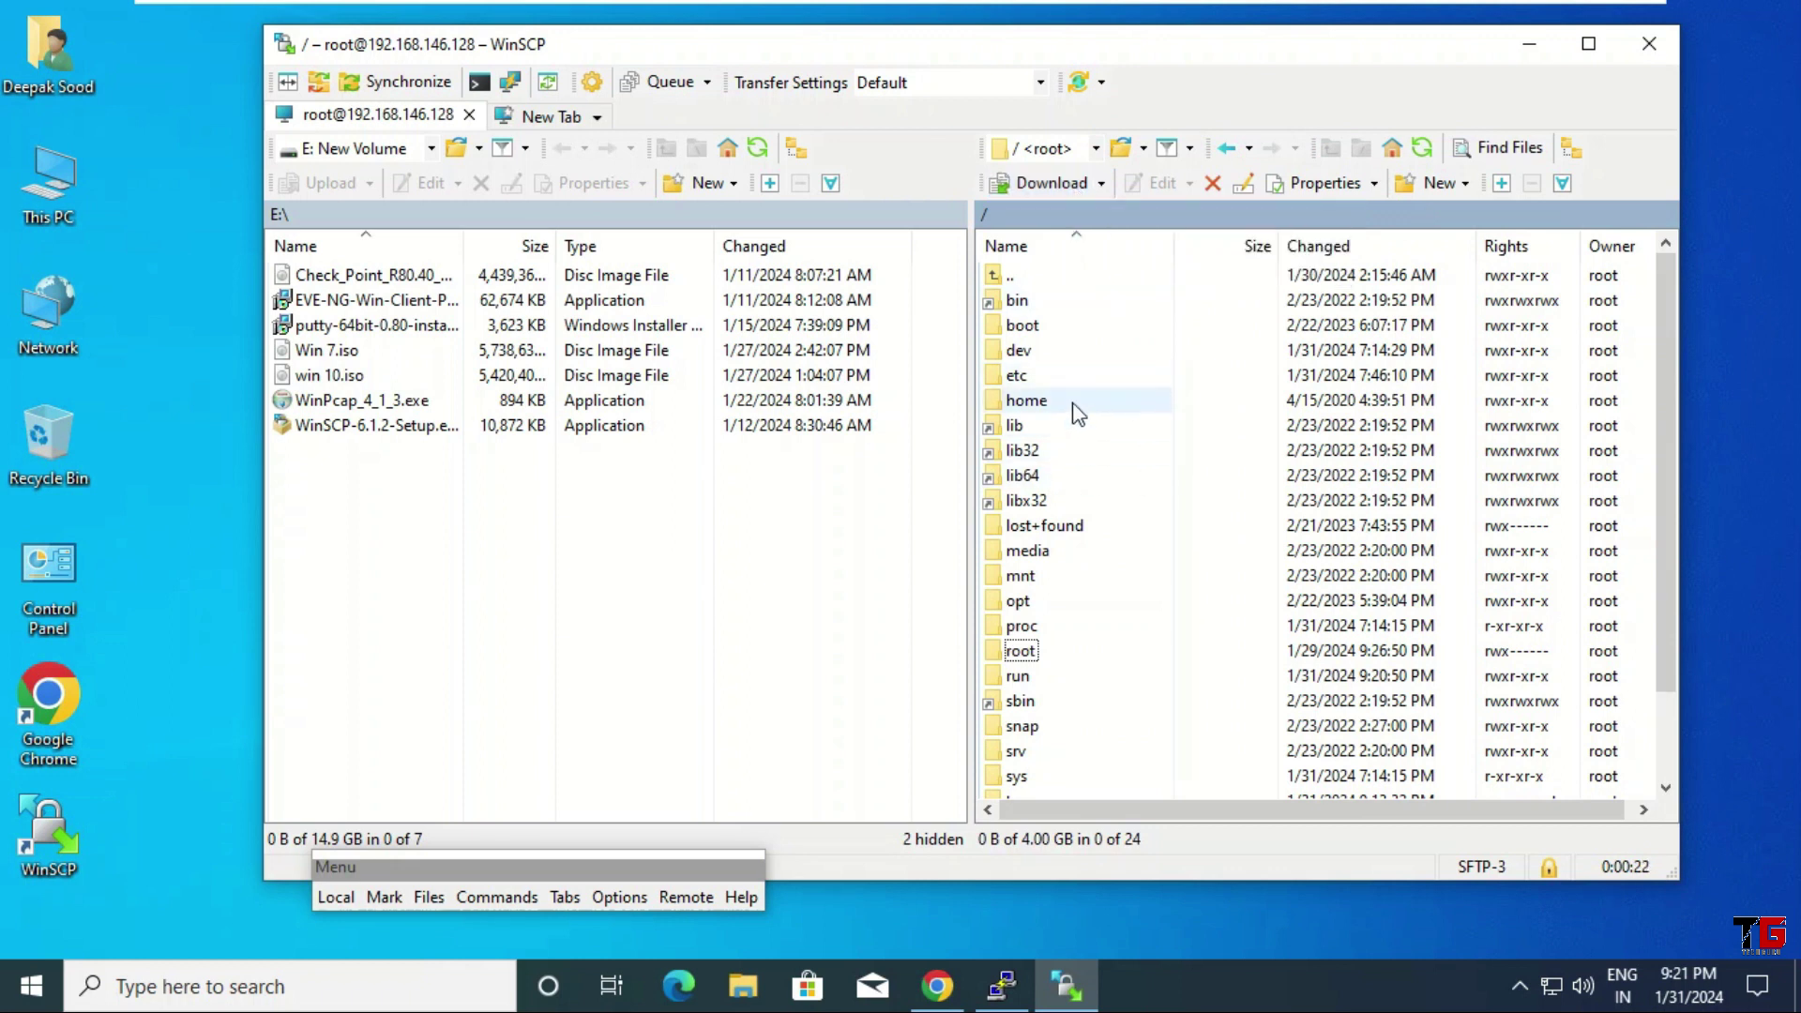
double_click(1041, 599)
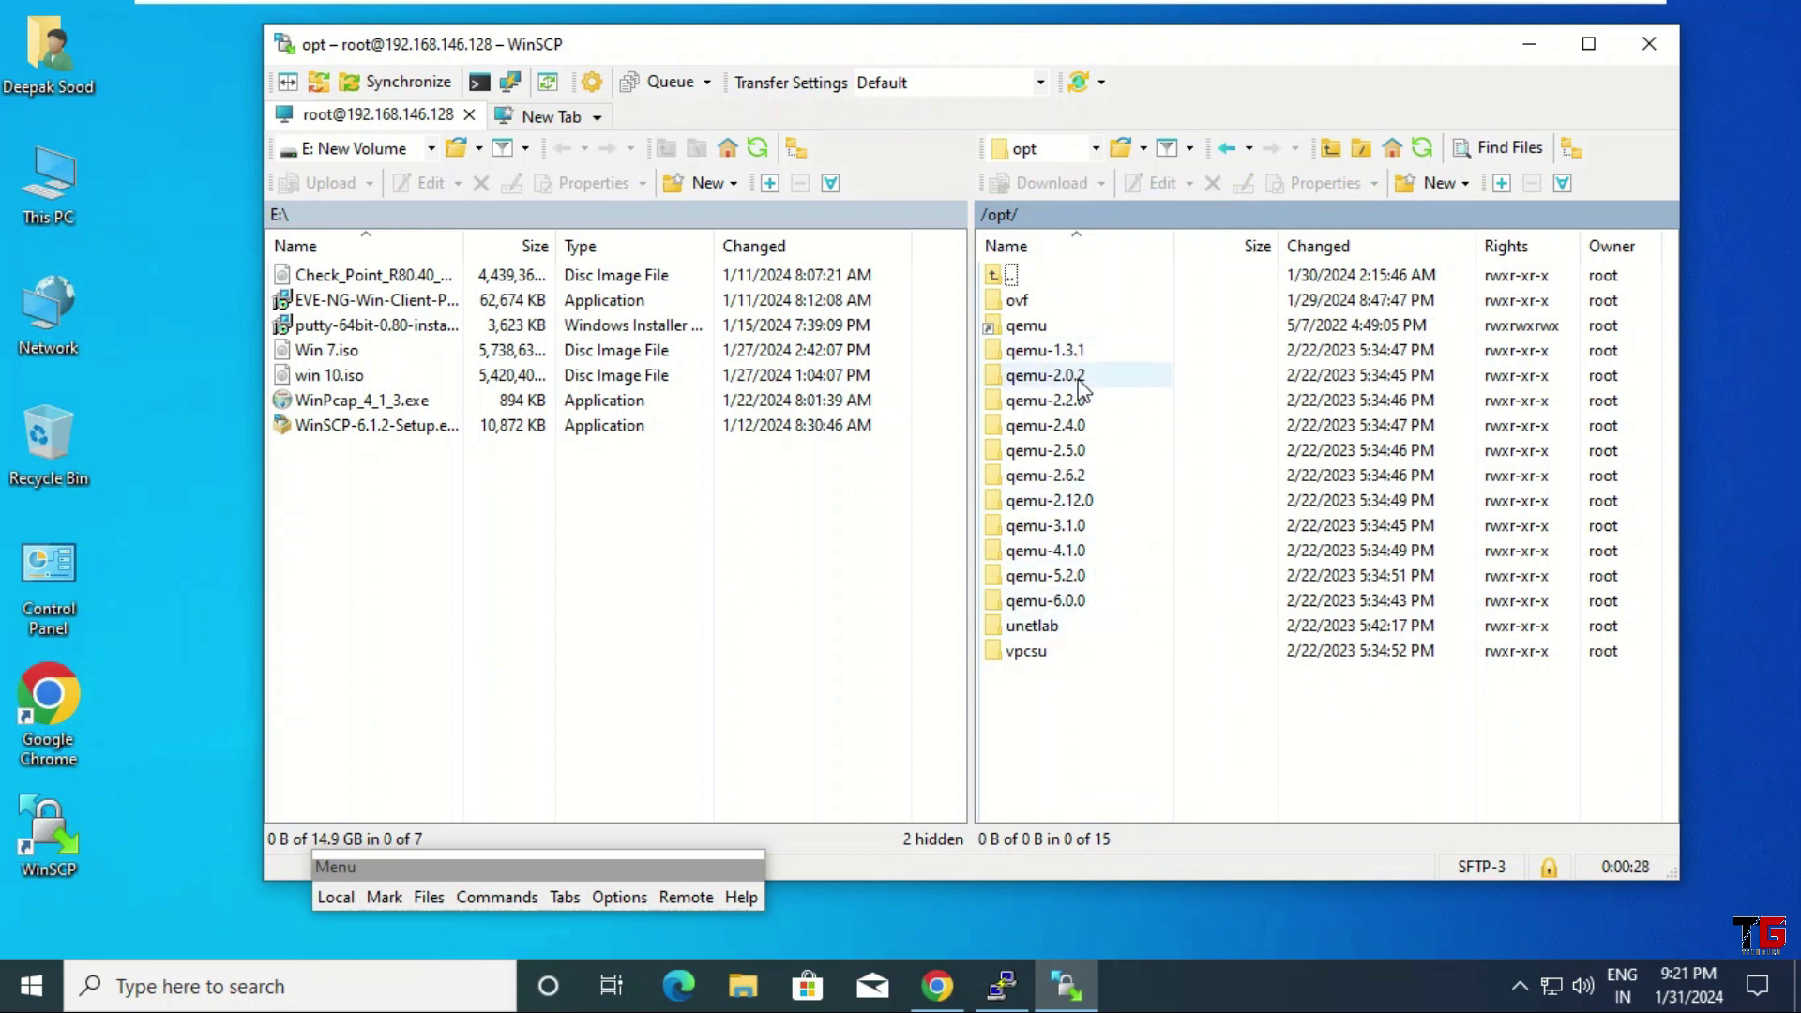
double_click(1055, 628)
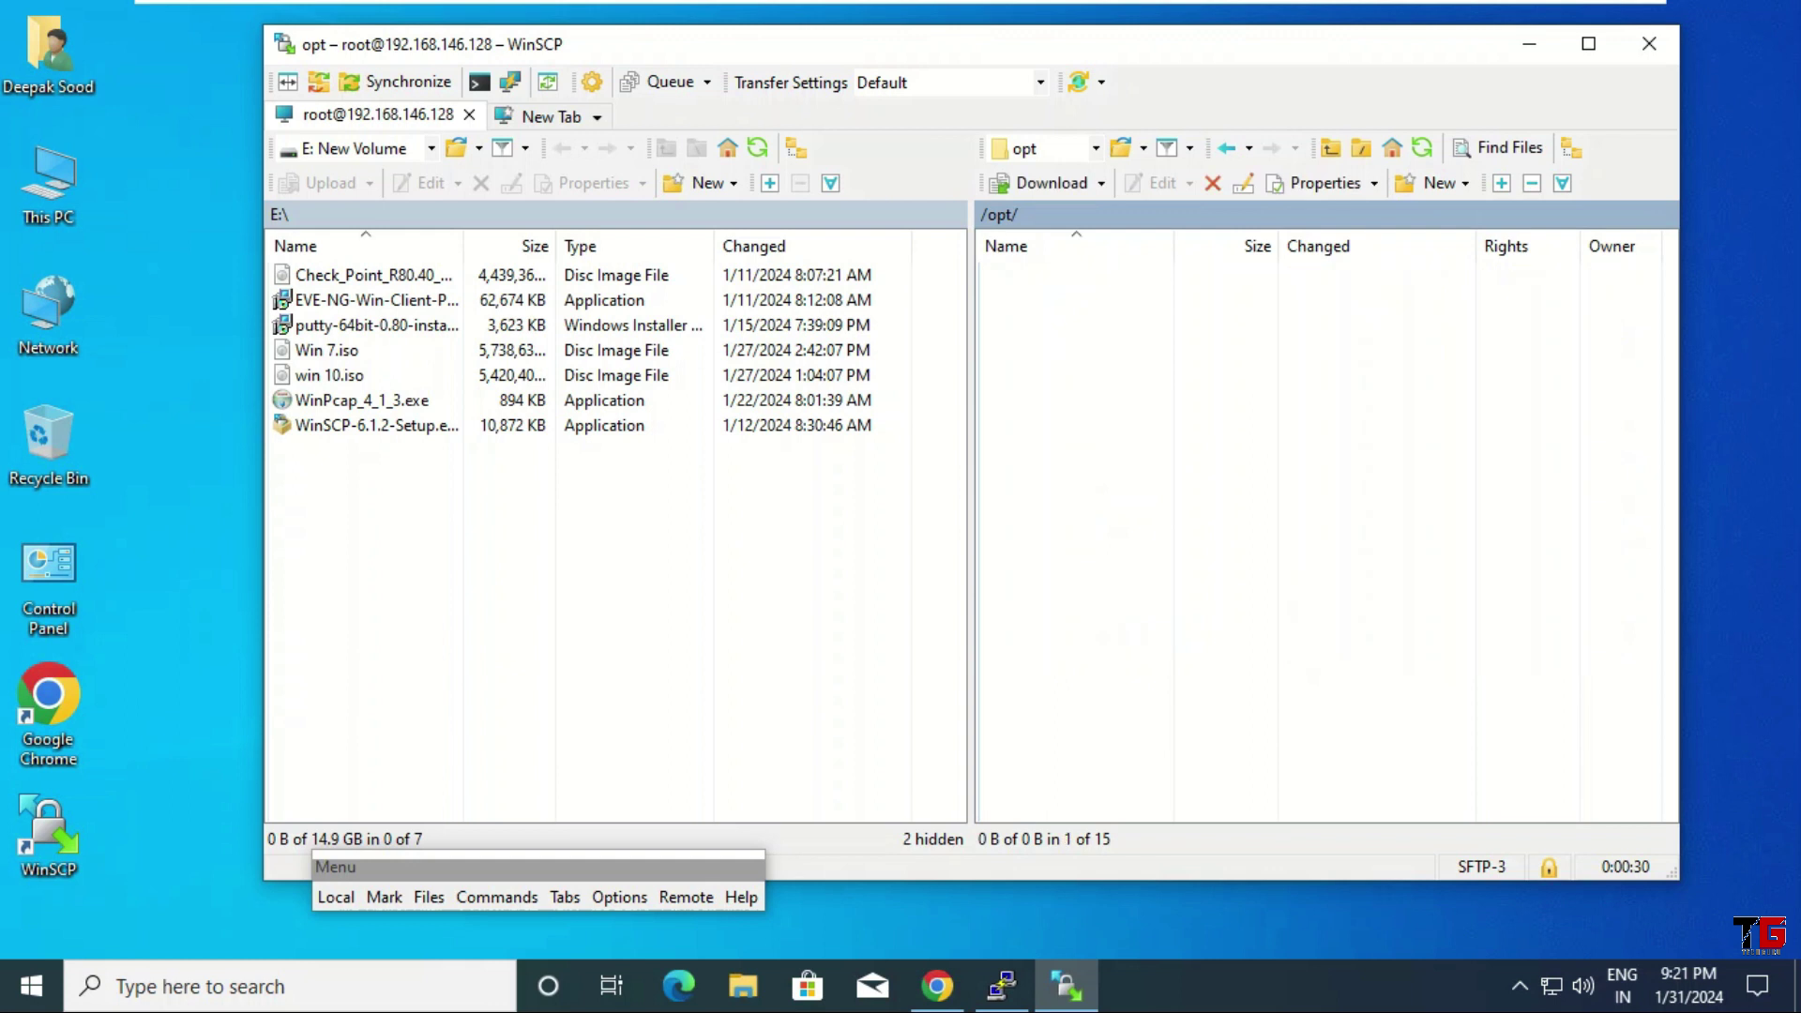
click(1056, 302)
double_click(1056, 301)
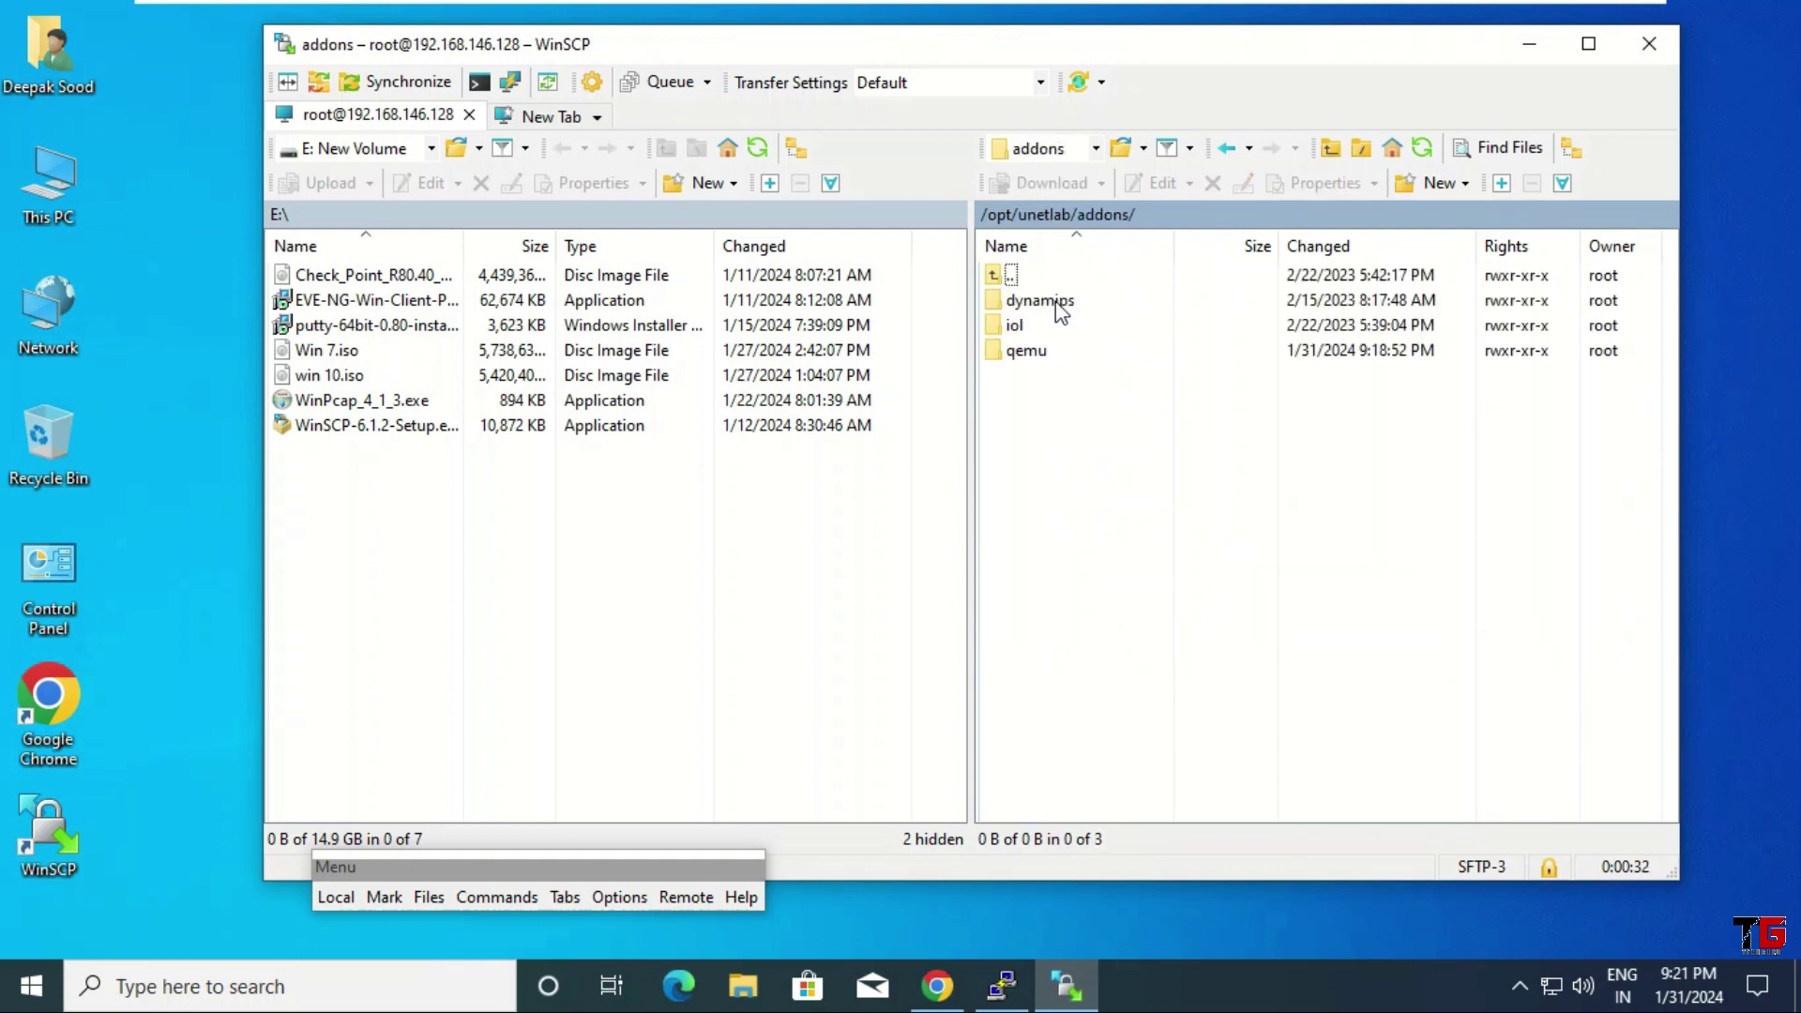
double_click(1032, 353)
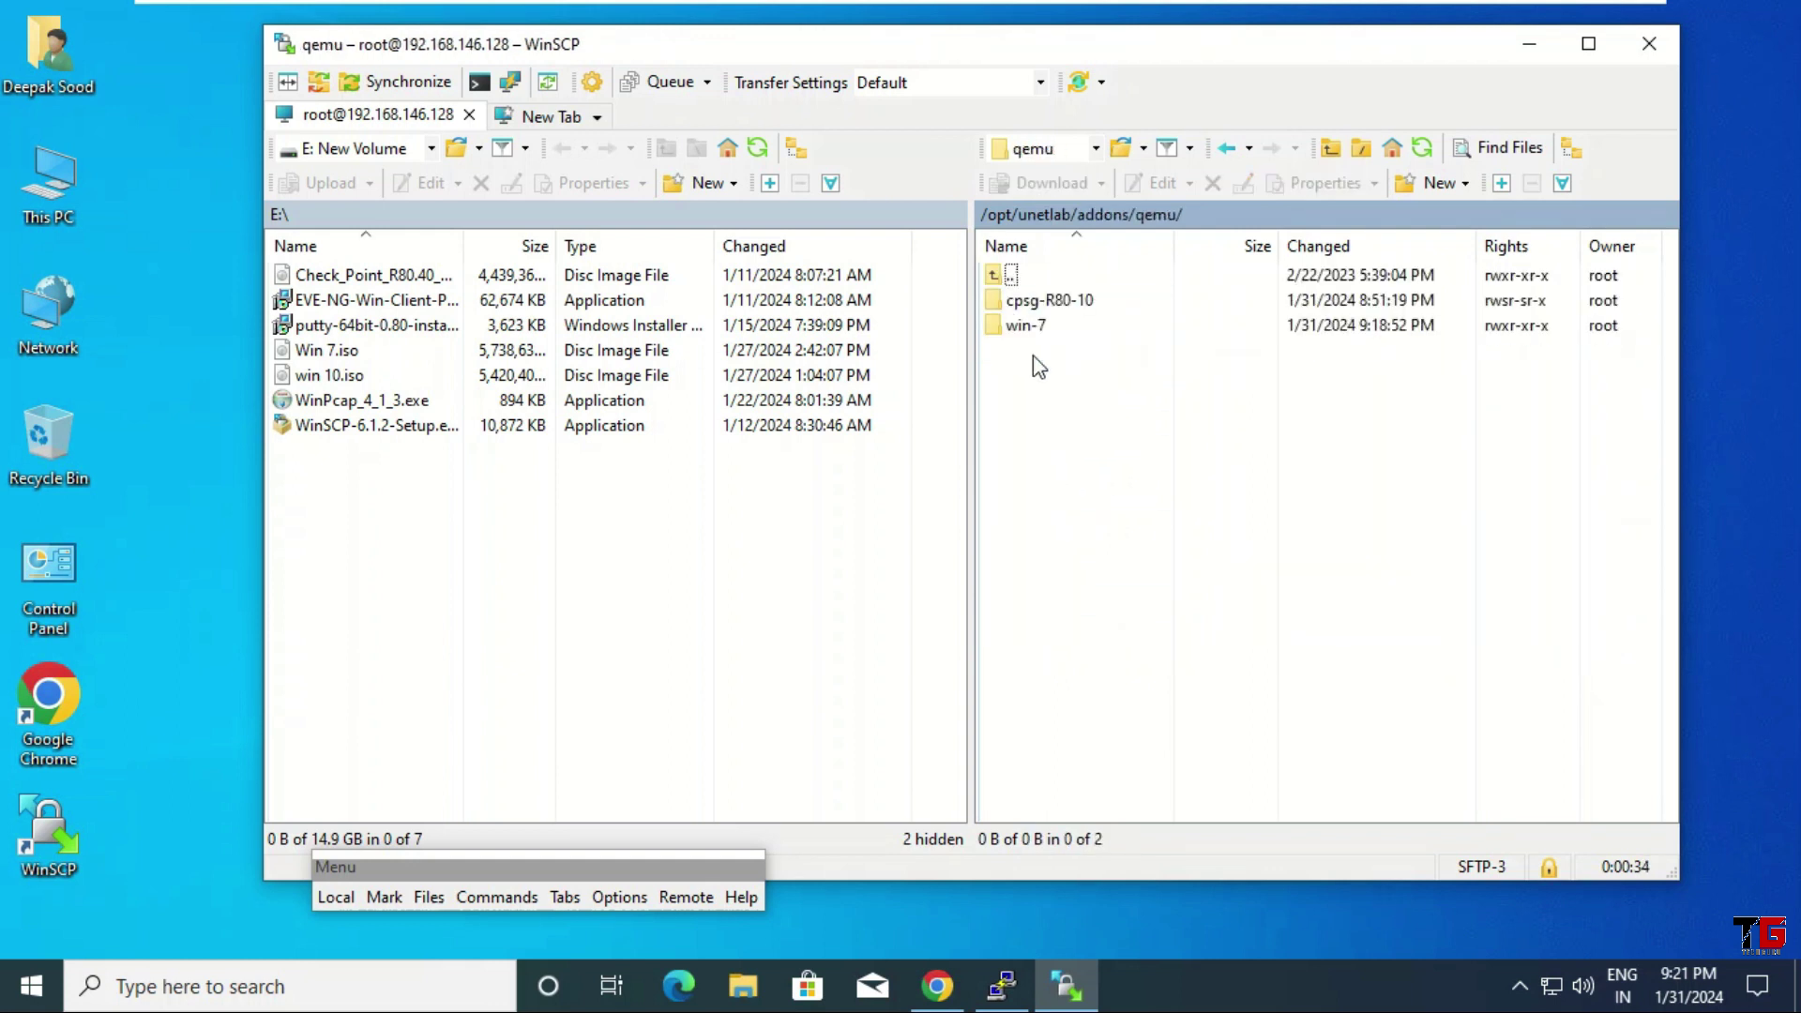
double_click(1049, 335)
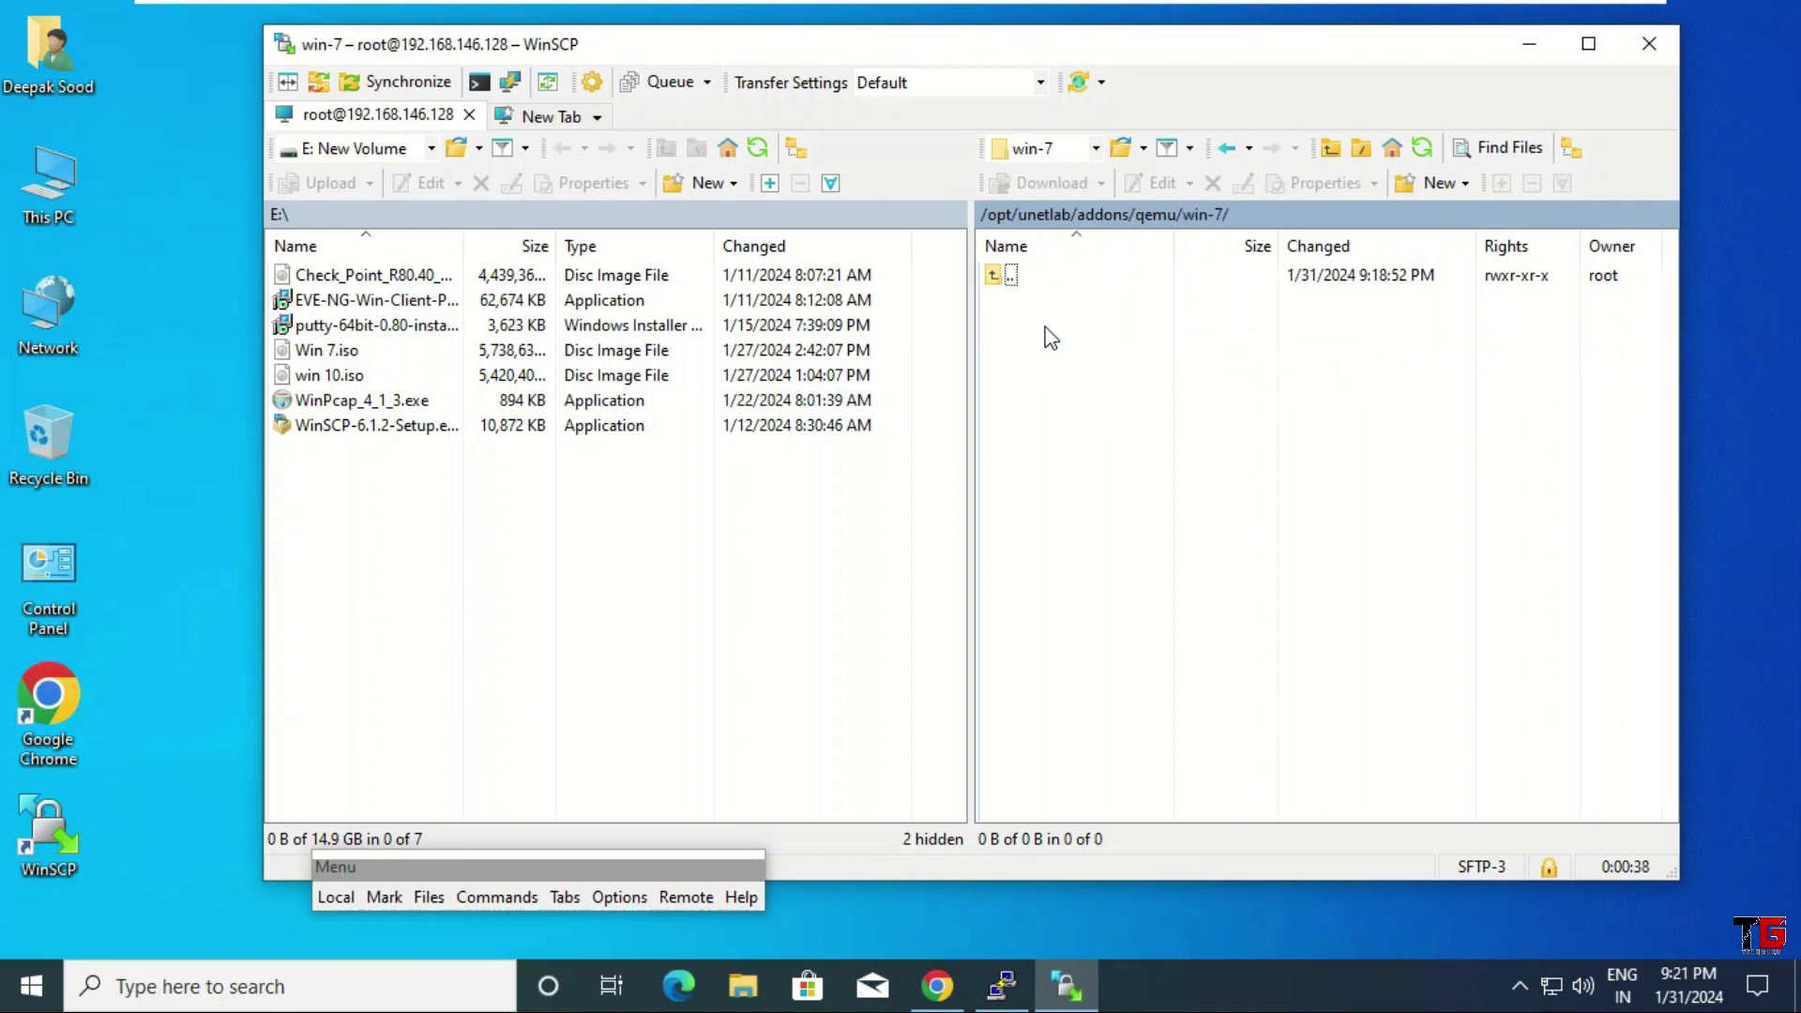
Upload Win 7.iso from the local E: drive into the remote win-7 folder
click(309, 352)
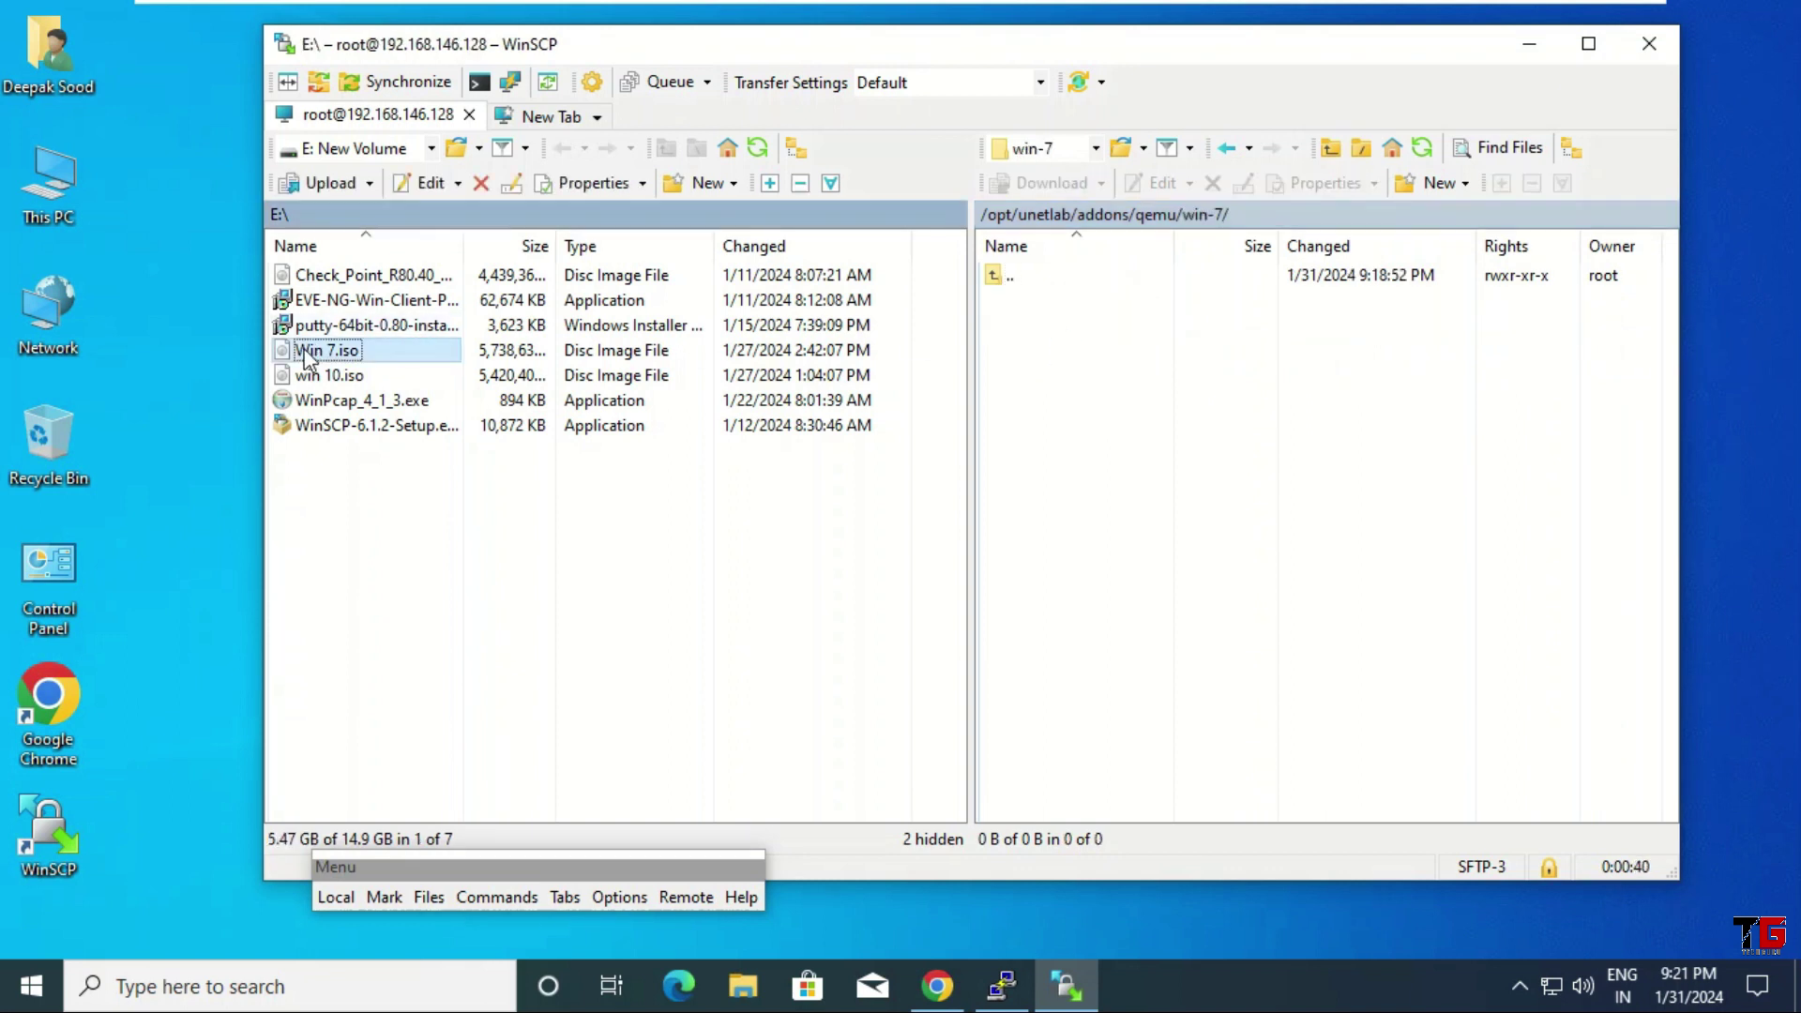
right_click(310, 359)
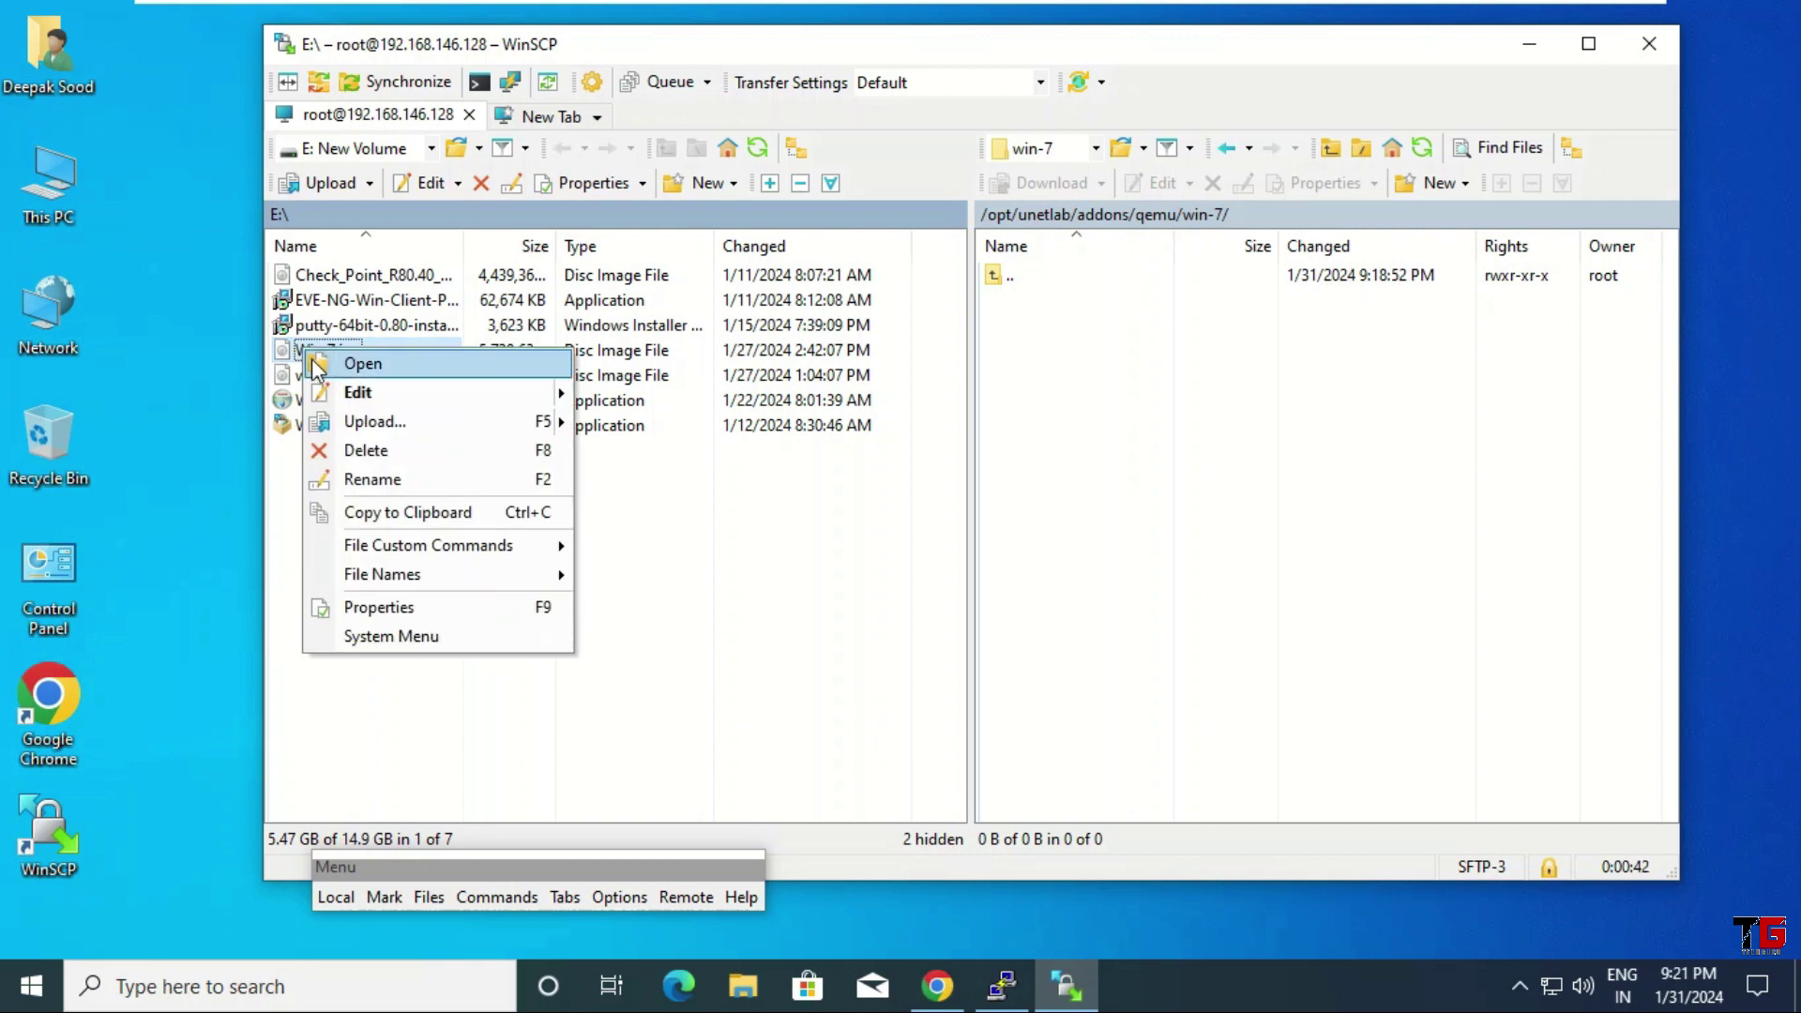
mouse_move(401, 422)
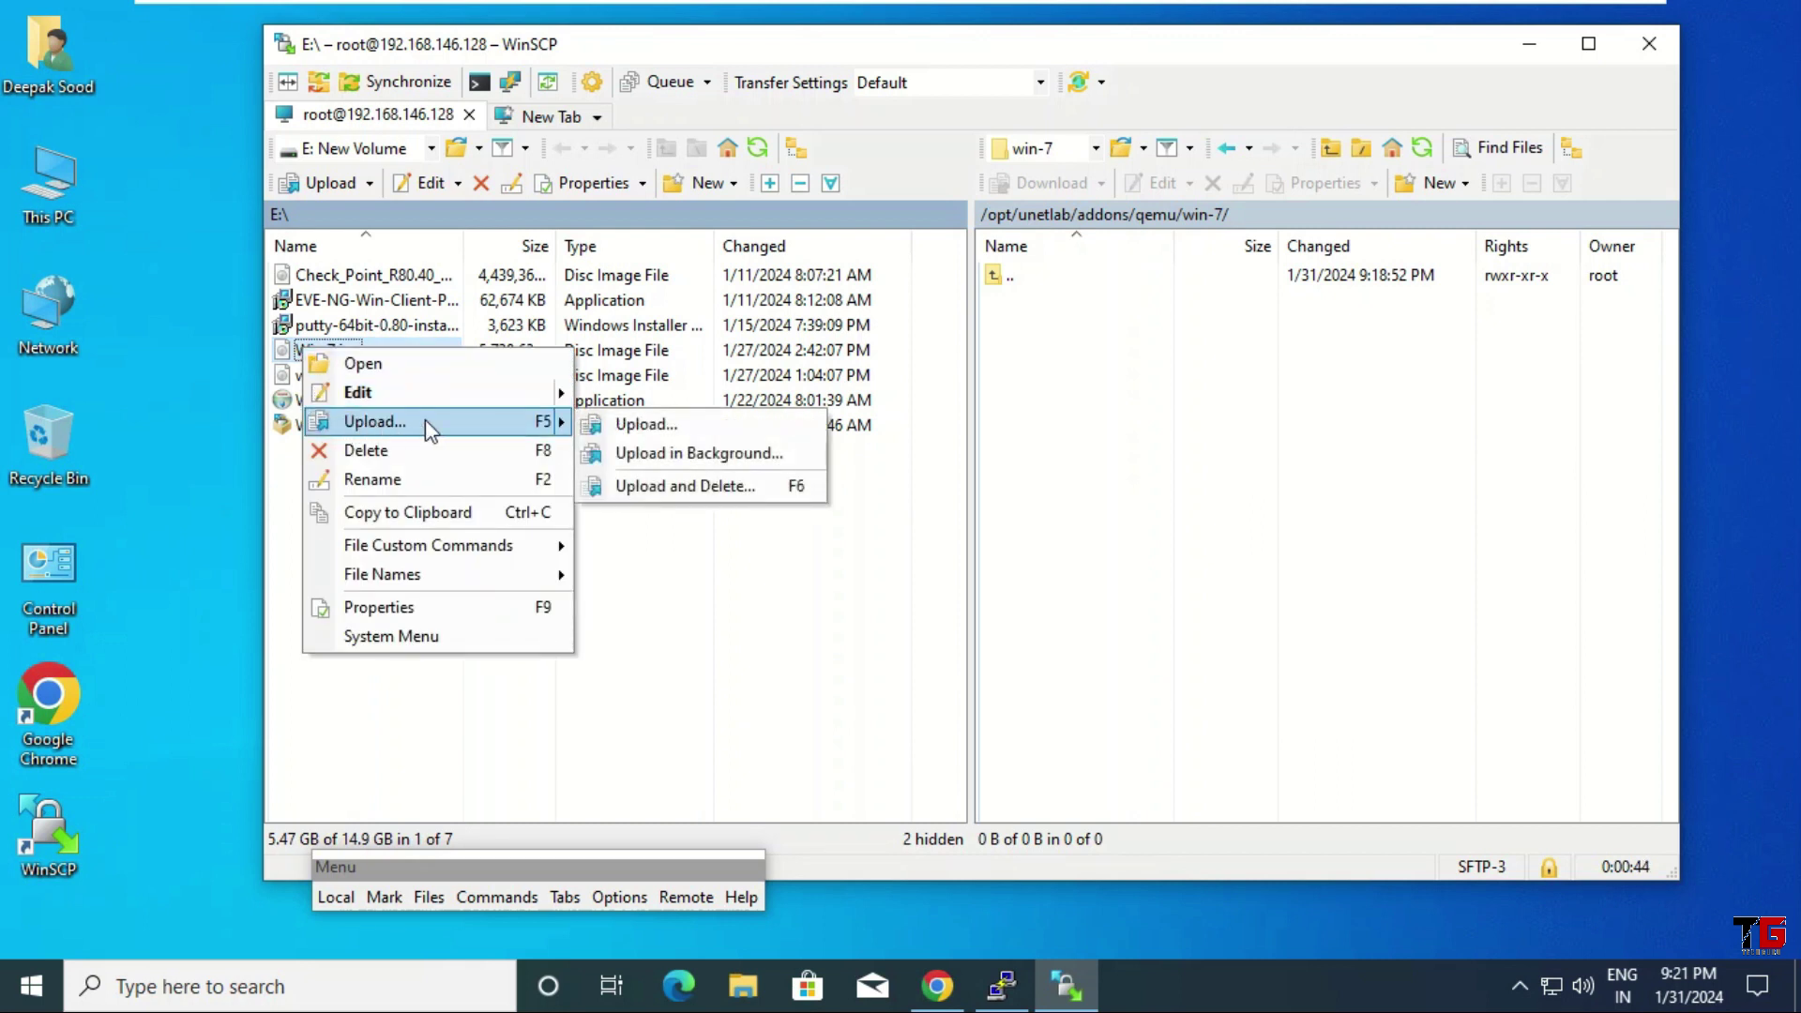
click(706, 430)
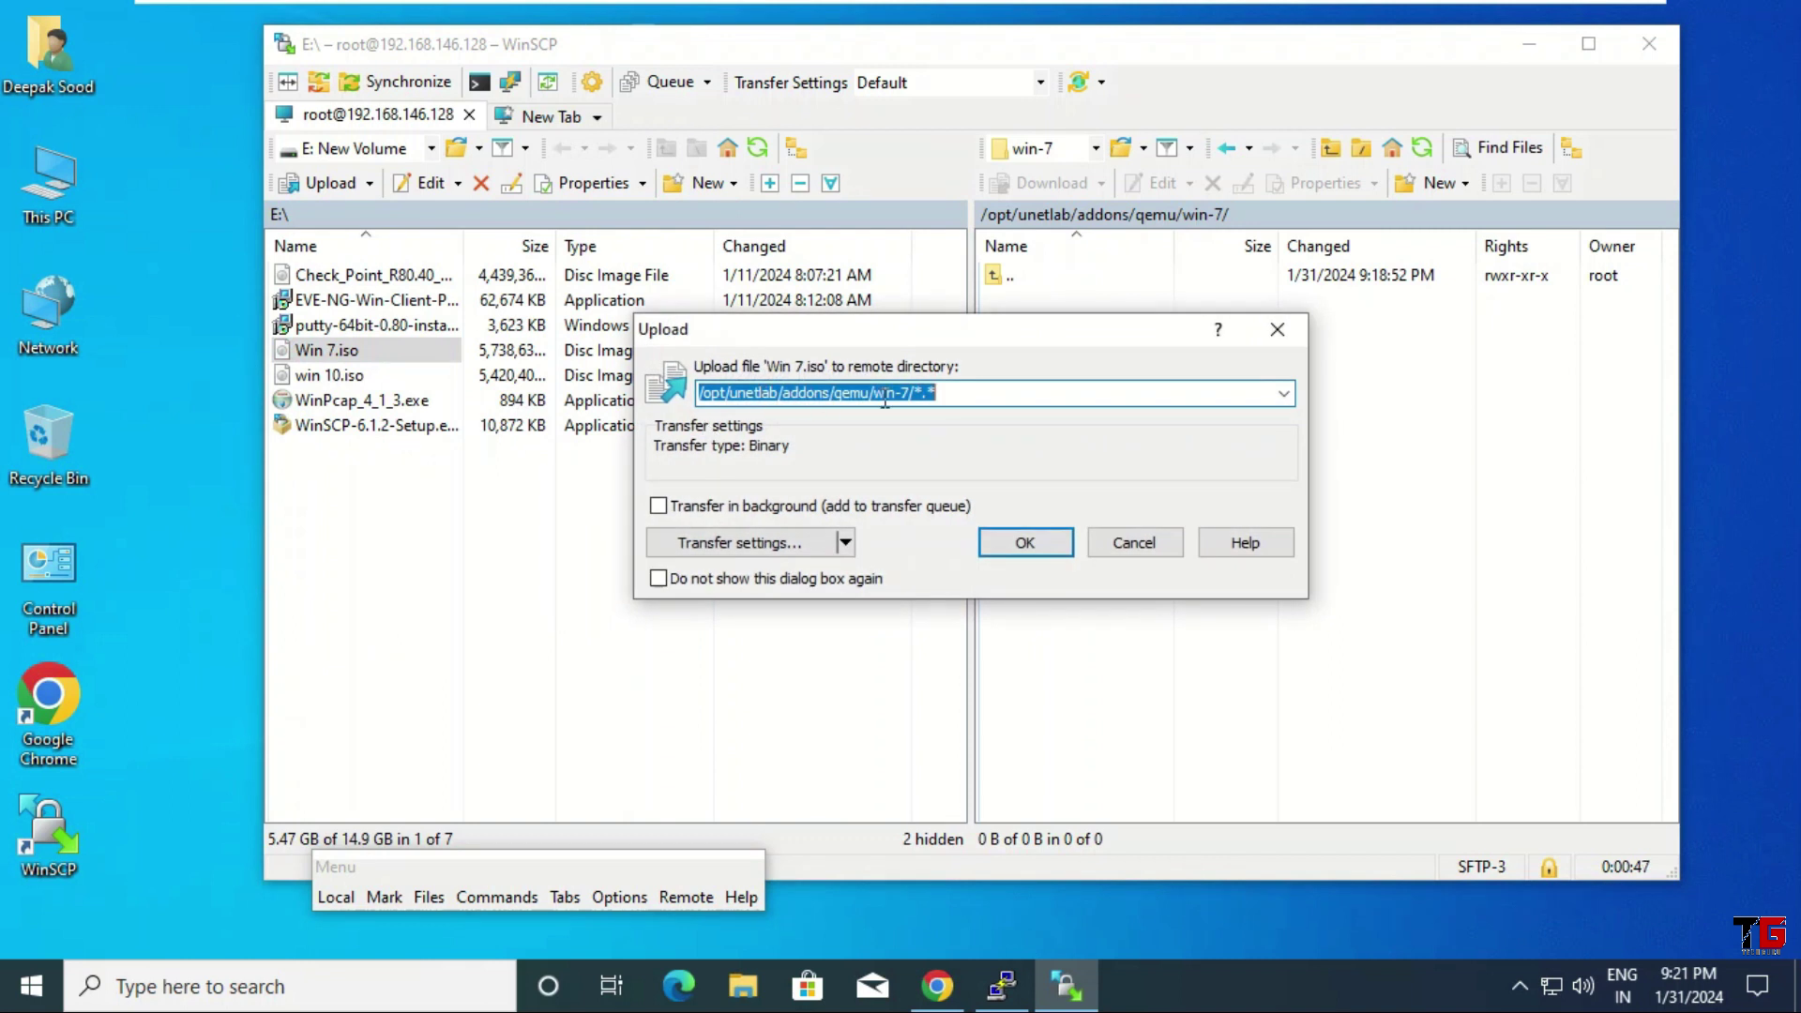
click(1051, 542)
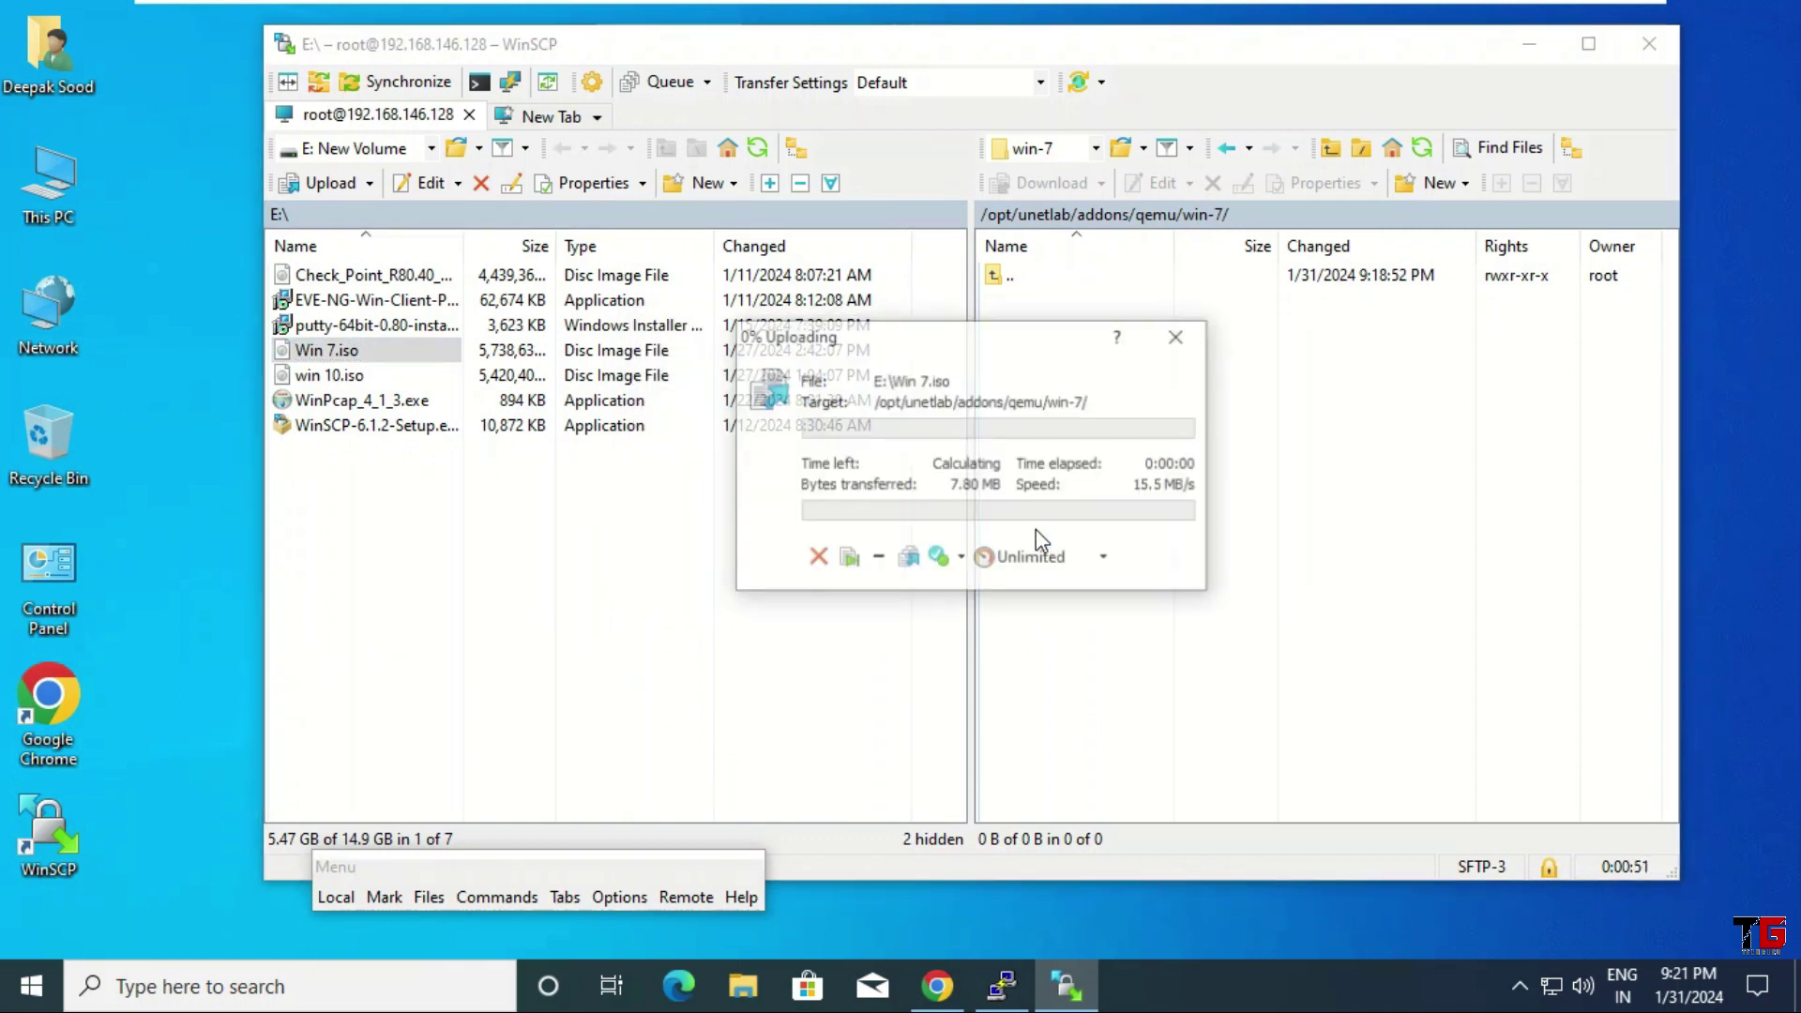
drag(987, 335, 987, 474)
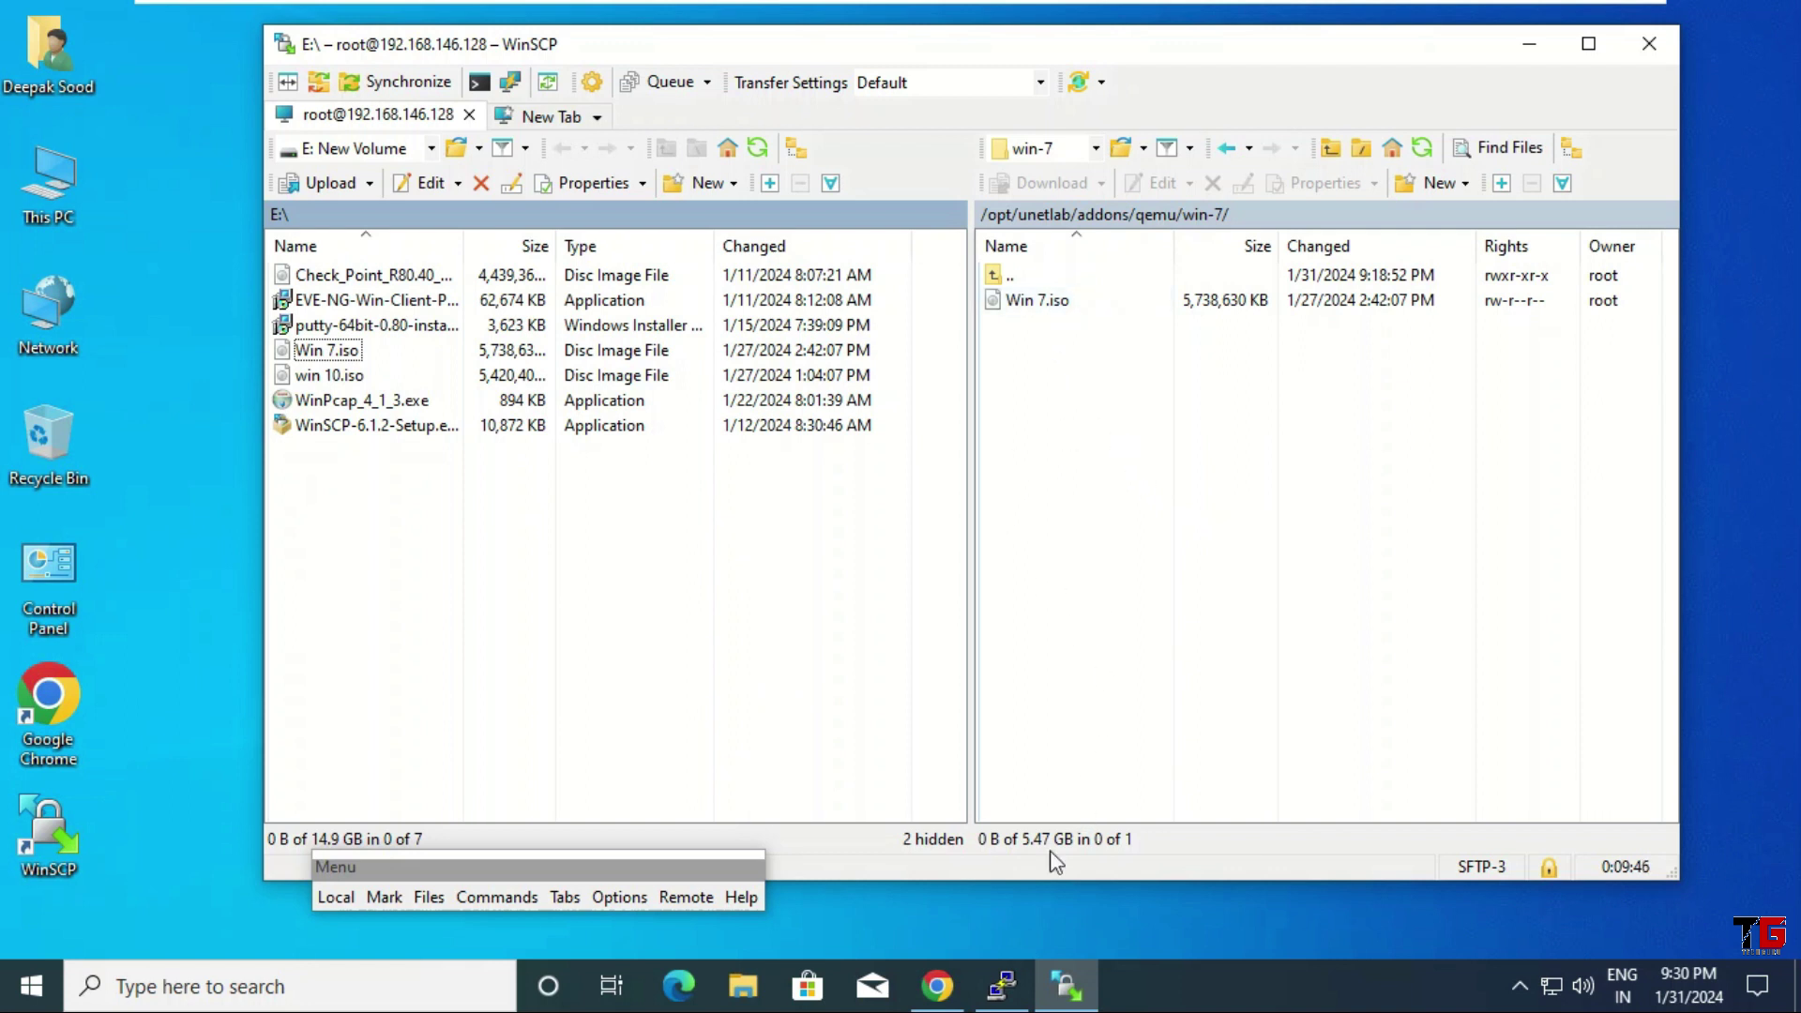
click(1002, 993)
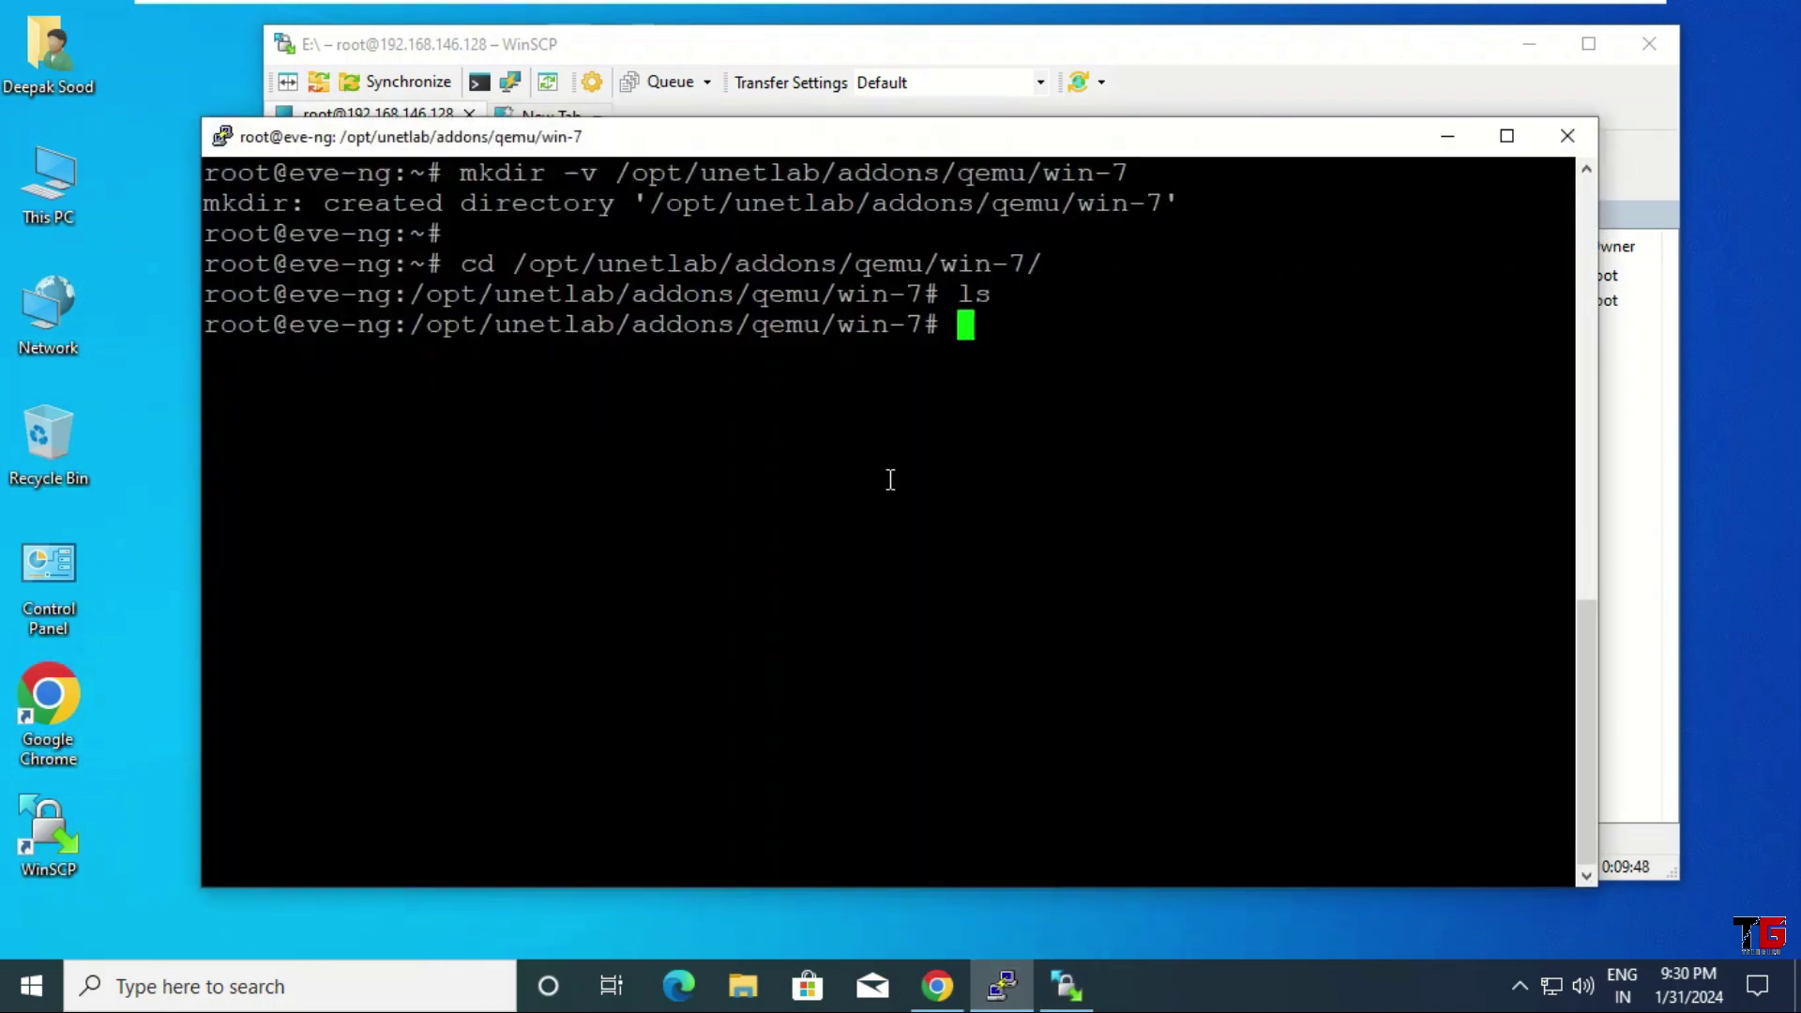
Rename Win 7.iso to cdrom.iso with mv and confirm the change with ls
text(ls)
key(Return)
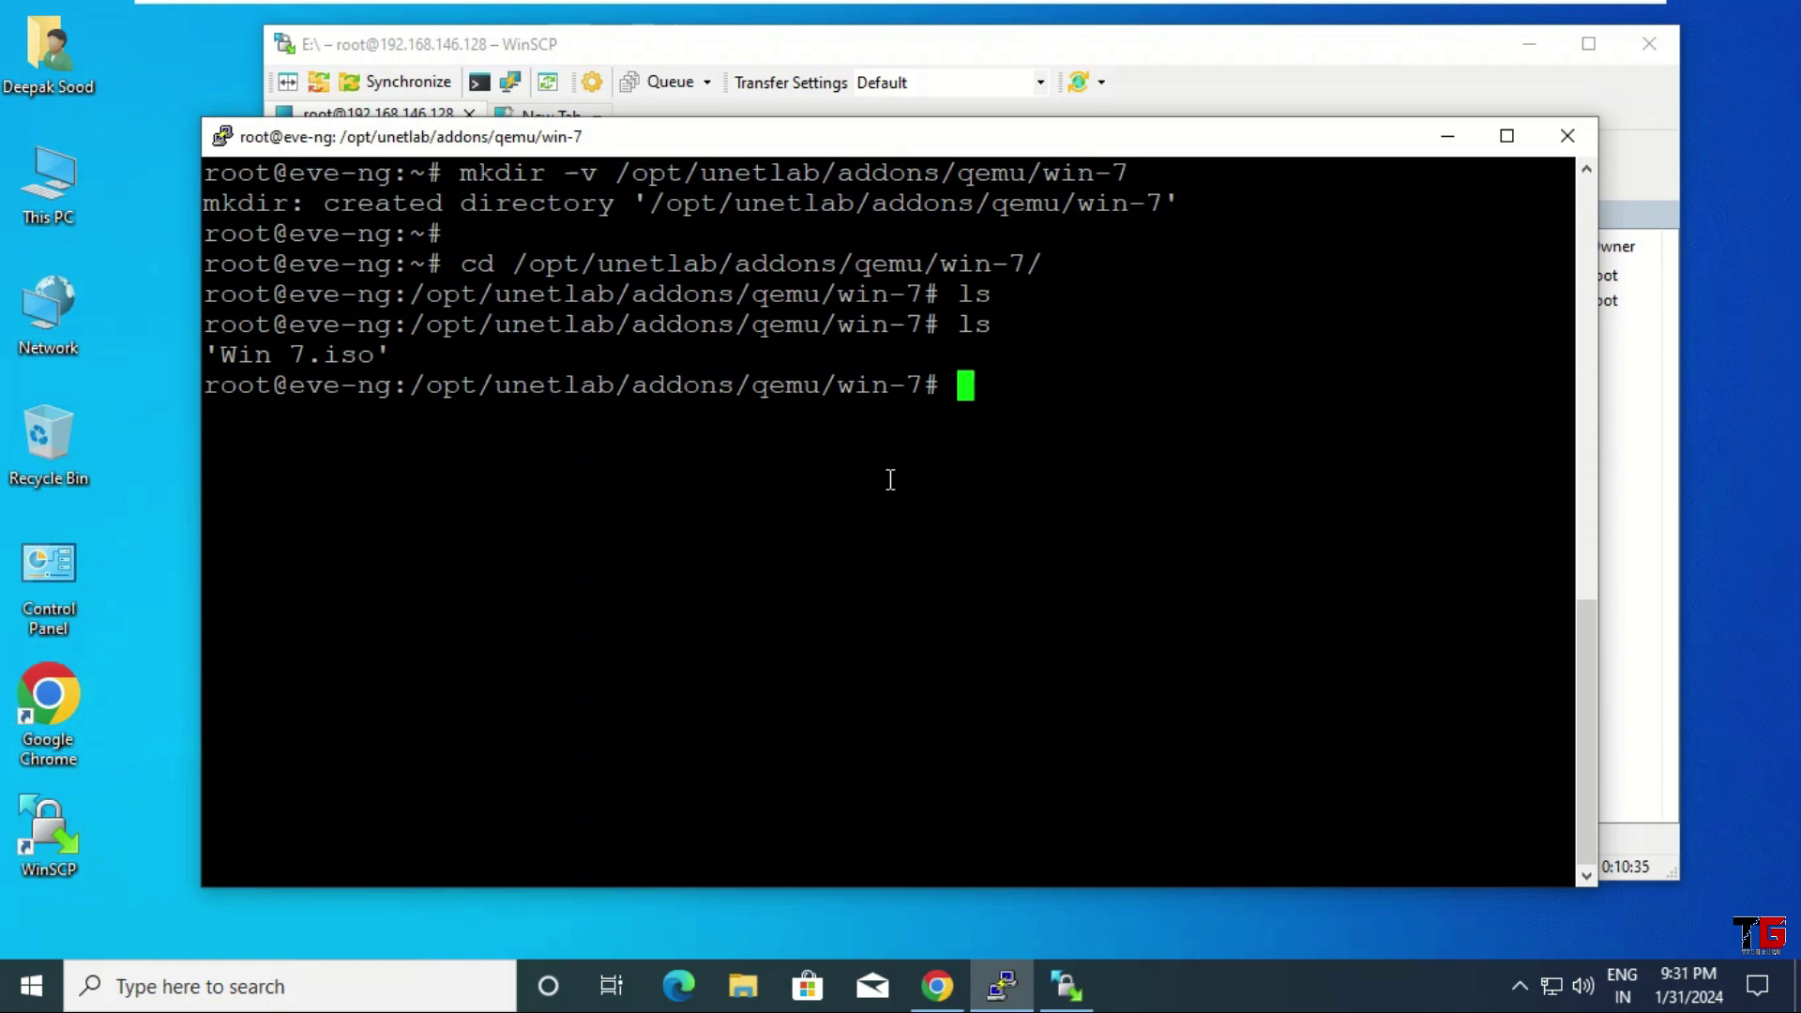
text(mv W)
key(Tab)
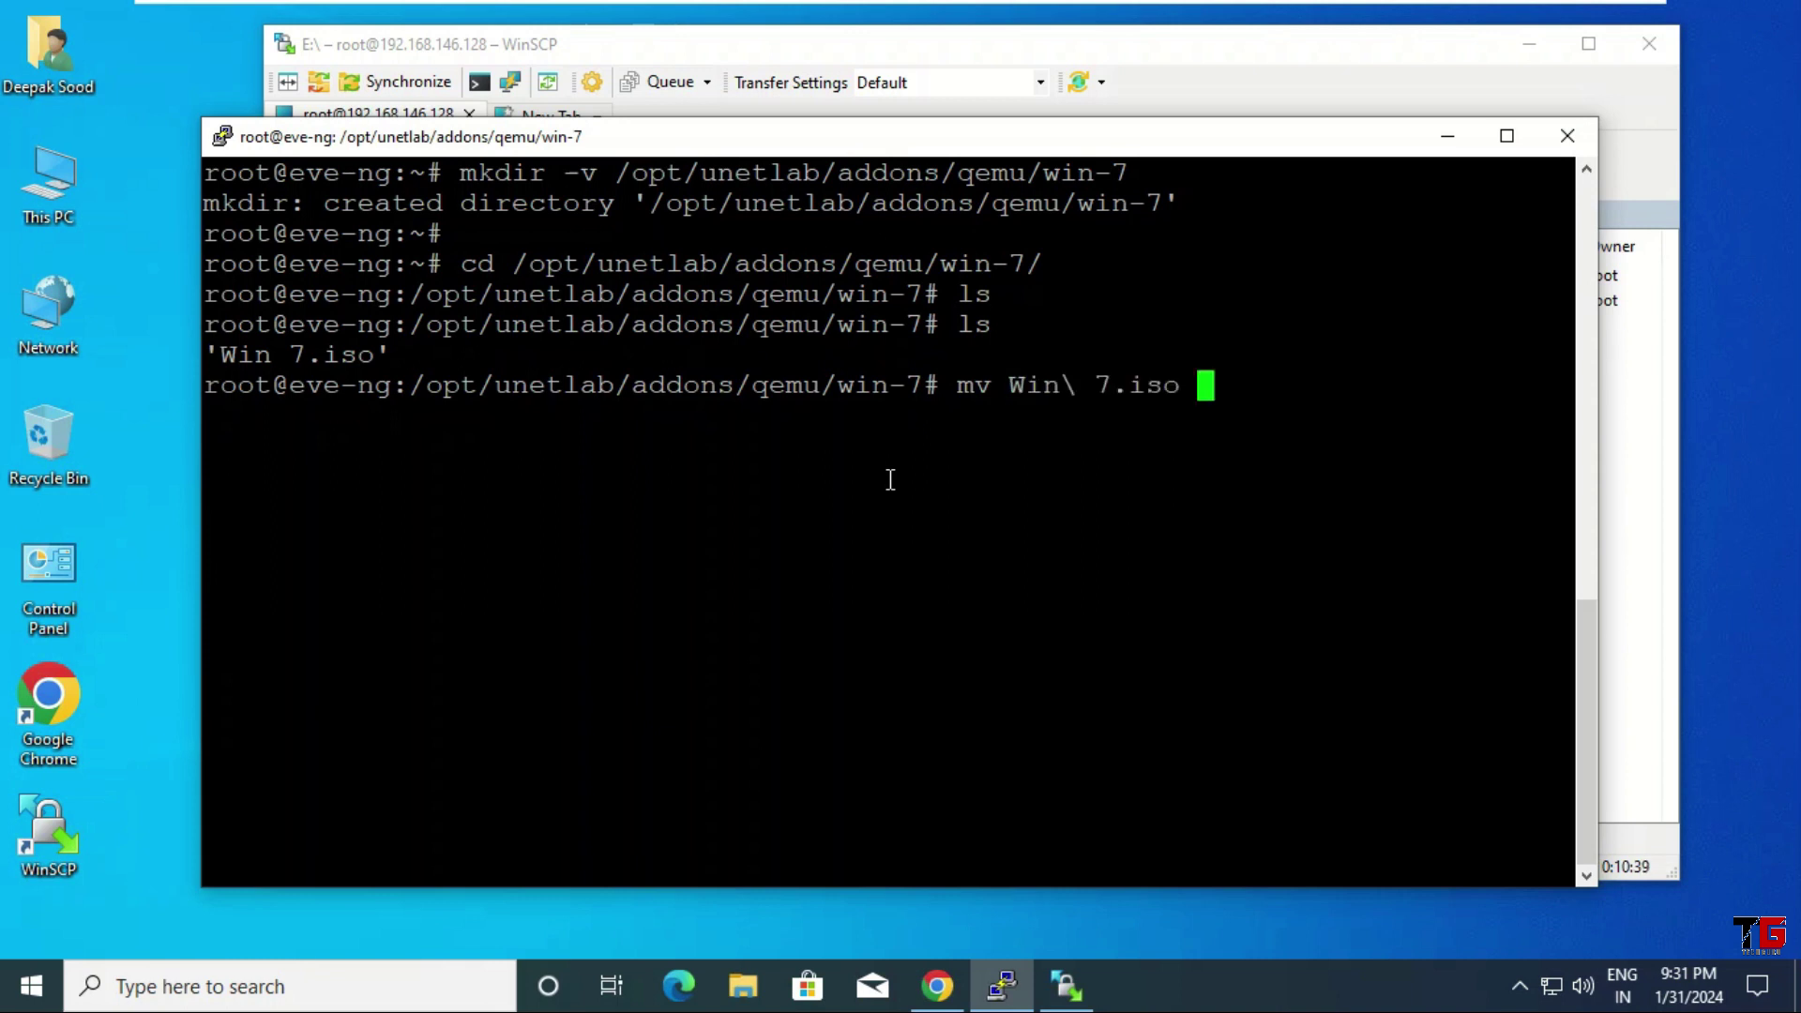
text(cdrom.iso)
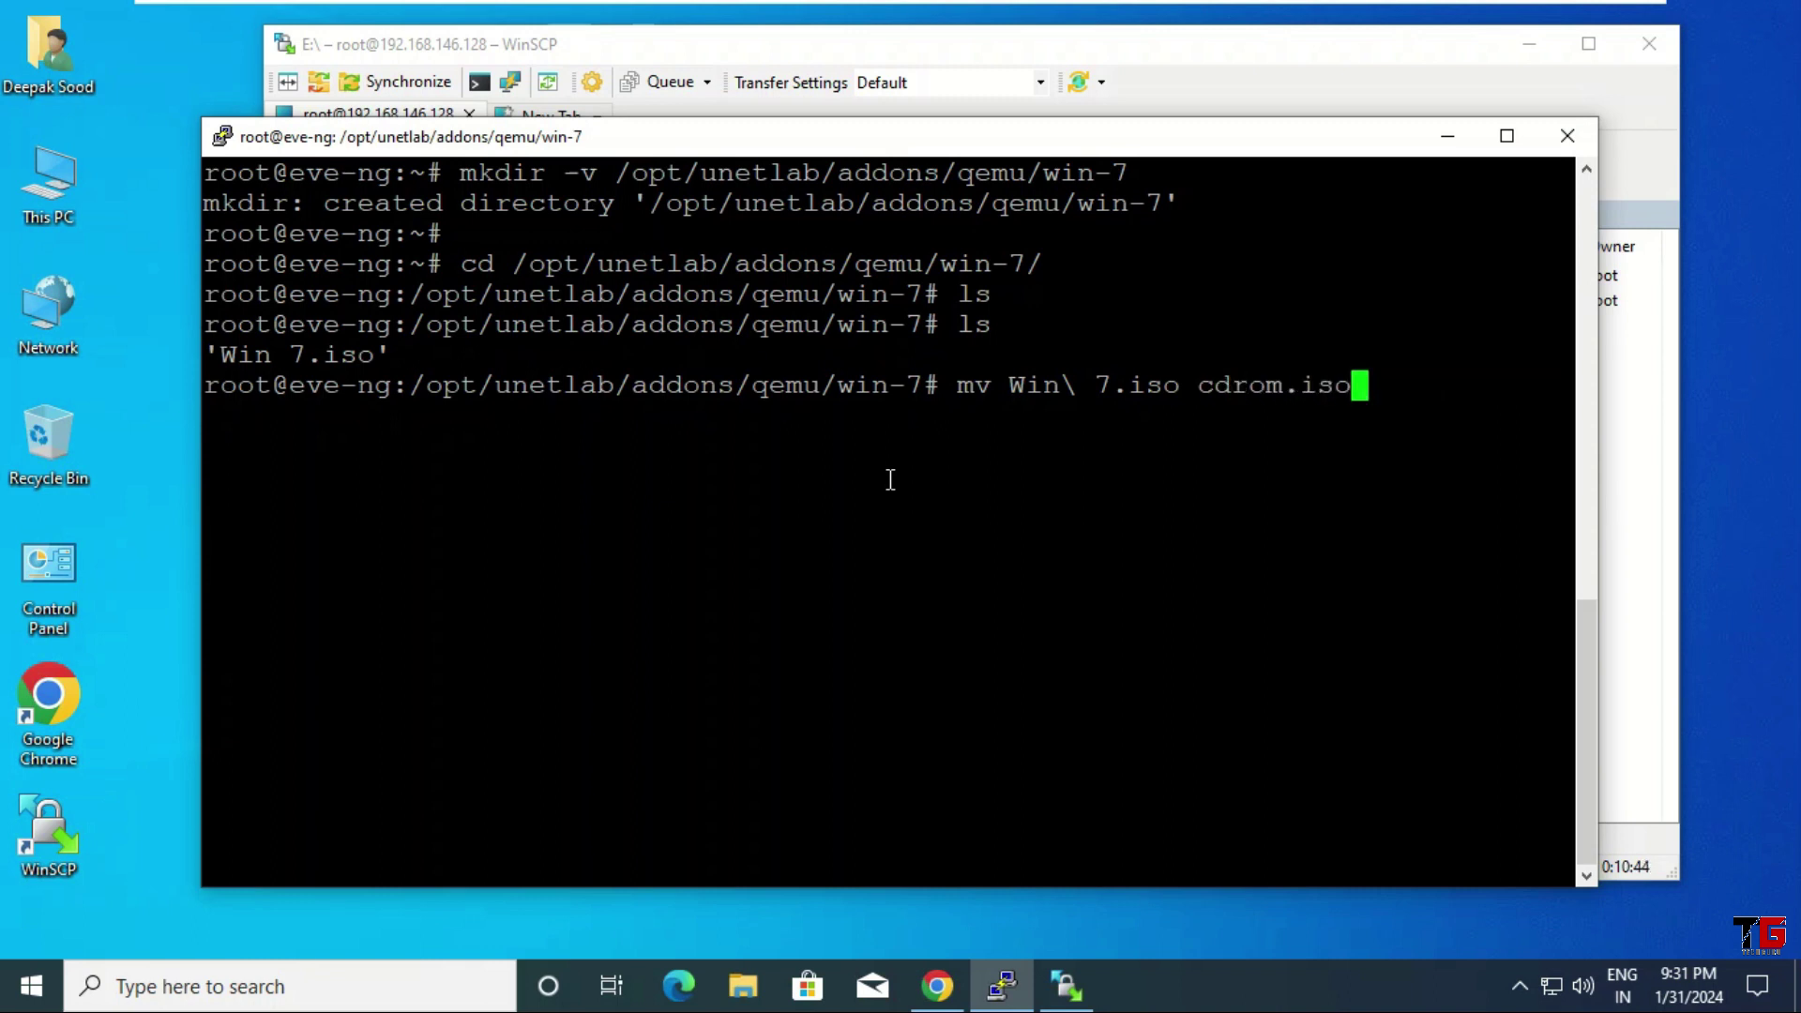
key(Return)
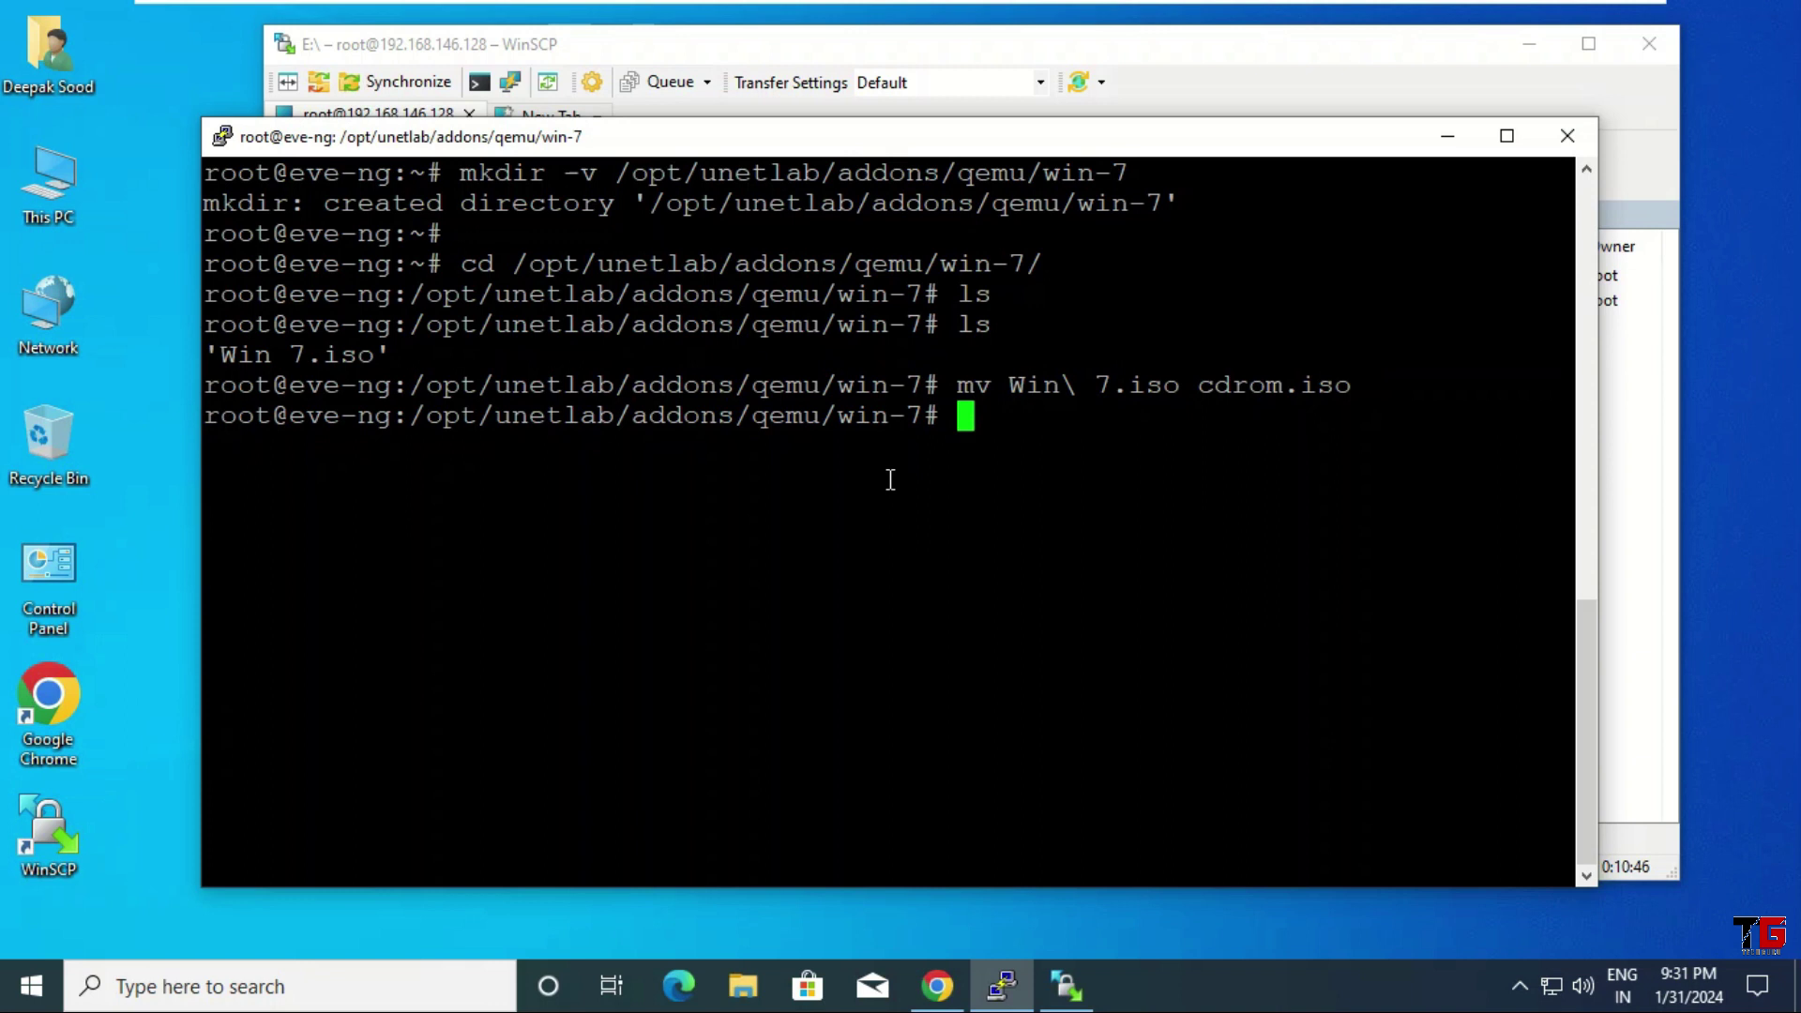
text(ls)
key(Return)
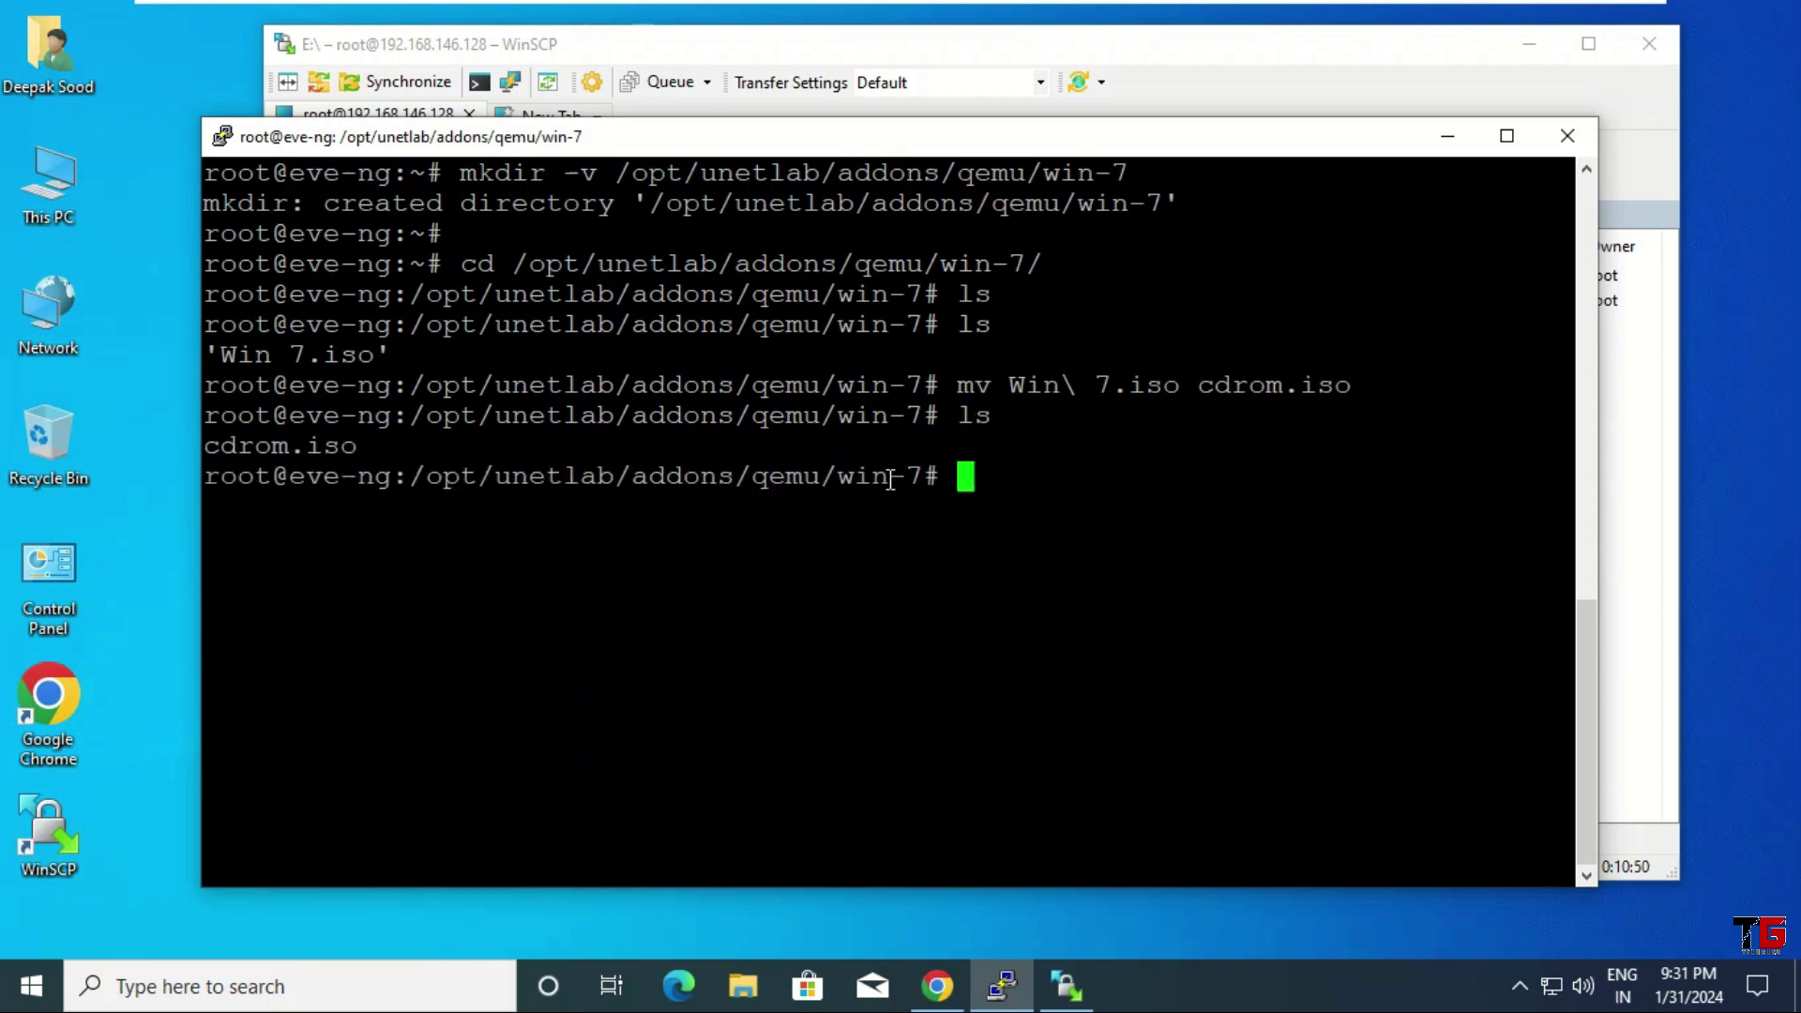
Check cdrom.iso's size with du -h, expecting 5.5G
text(du -h)
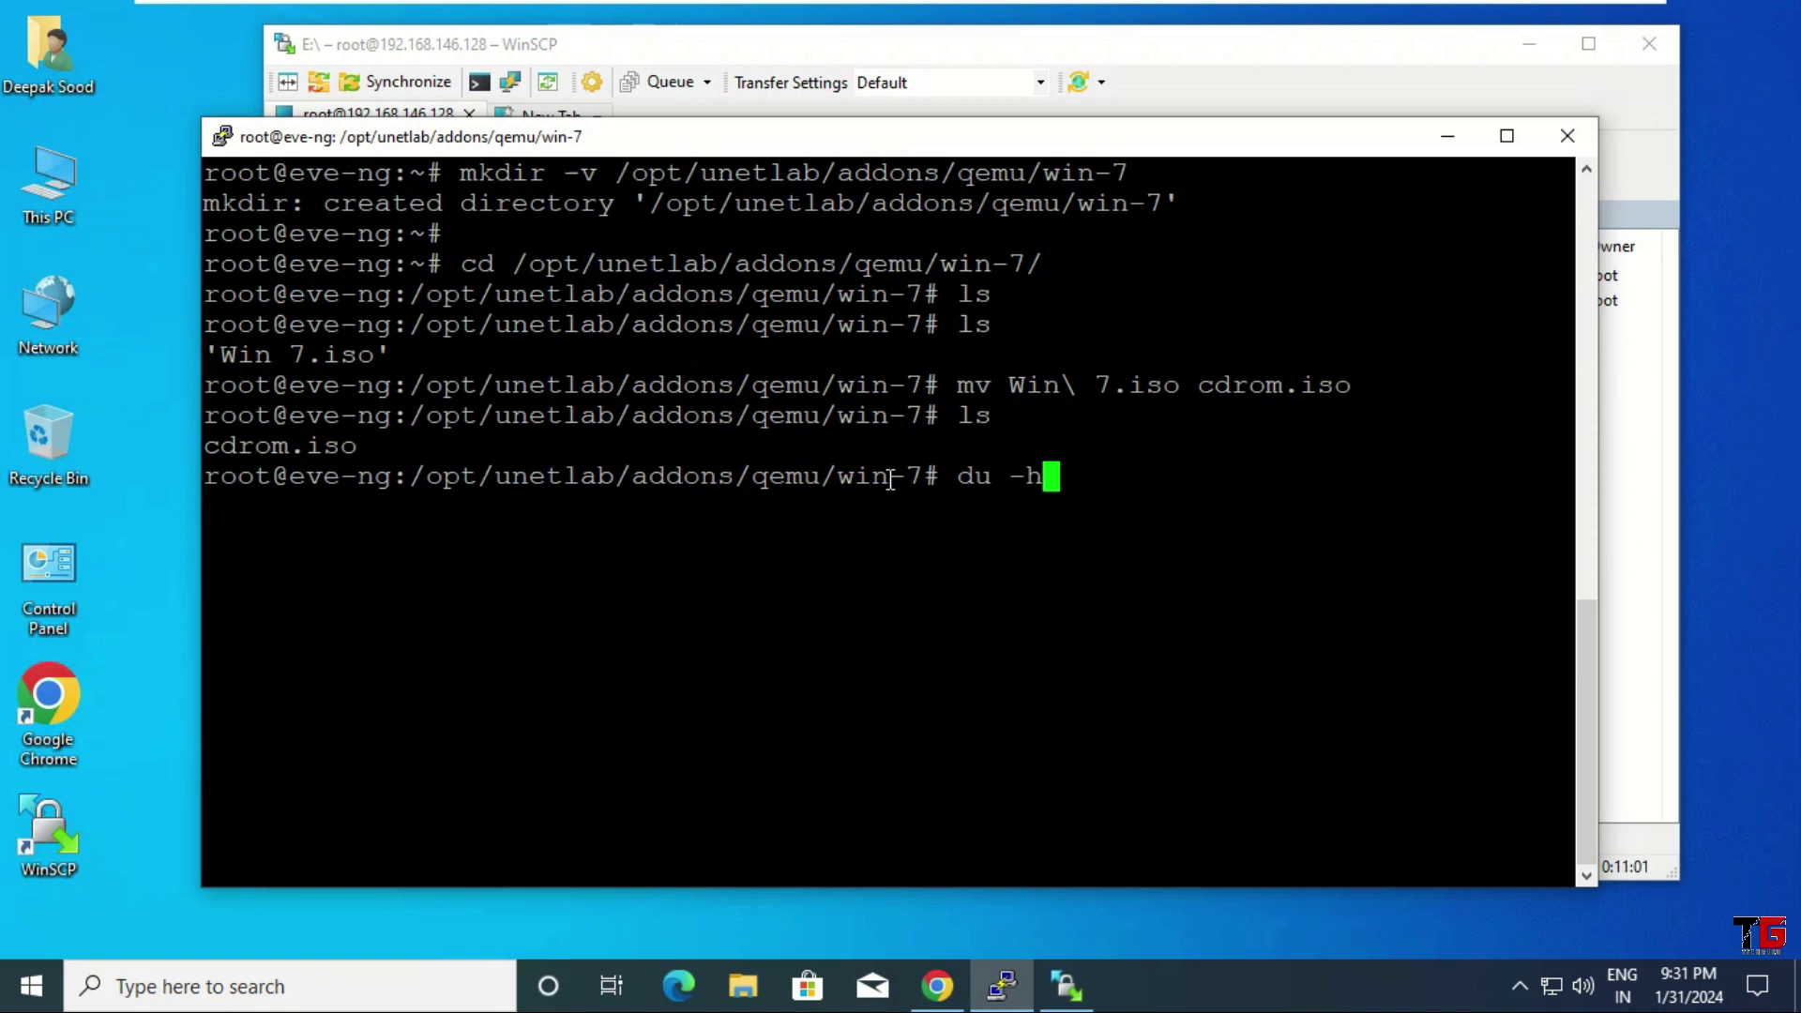
text( c)
key(Tab)
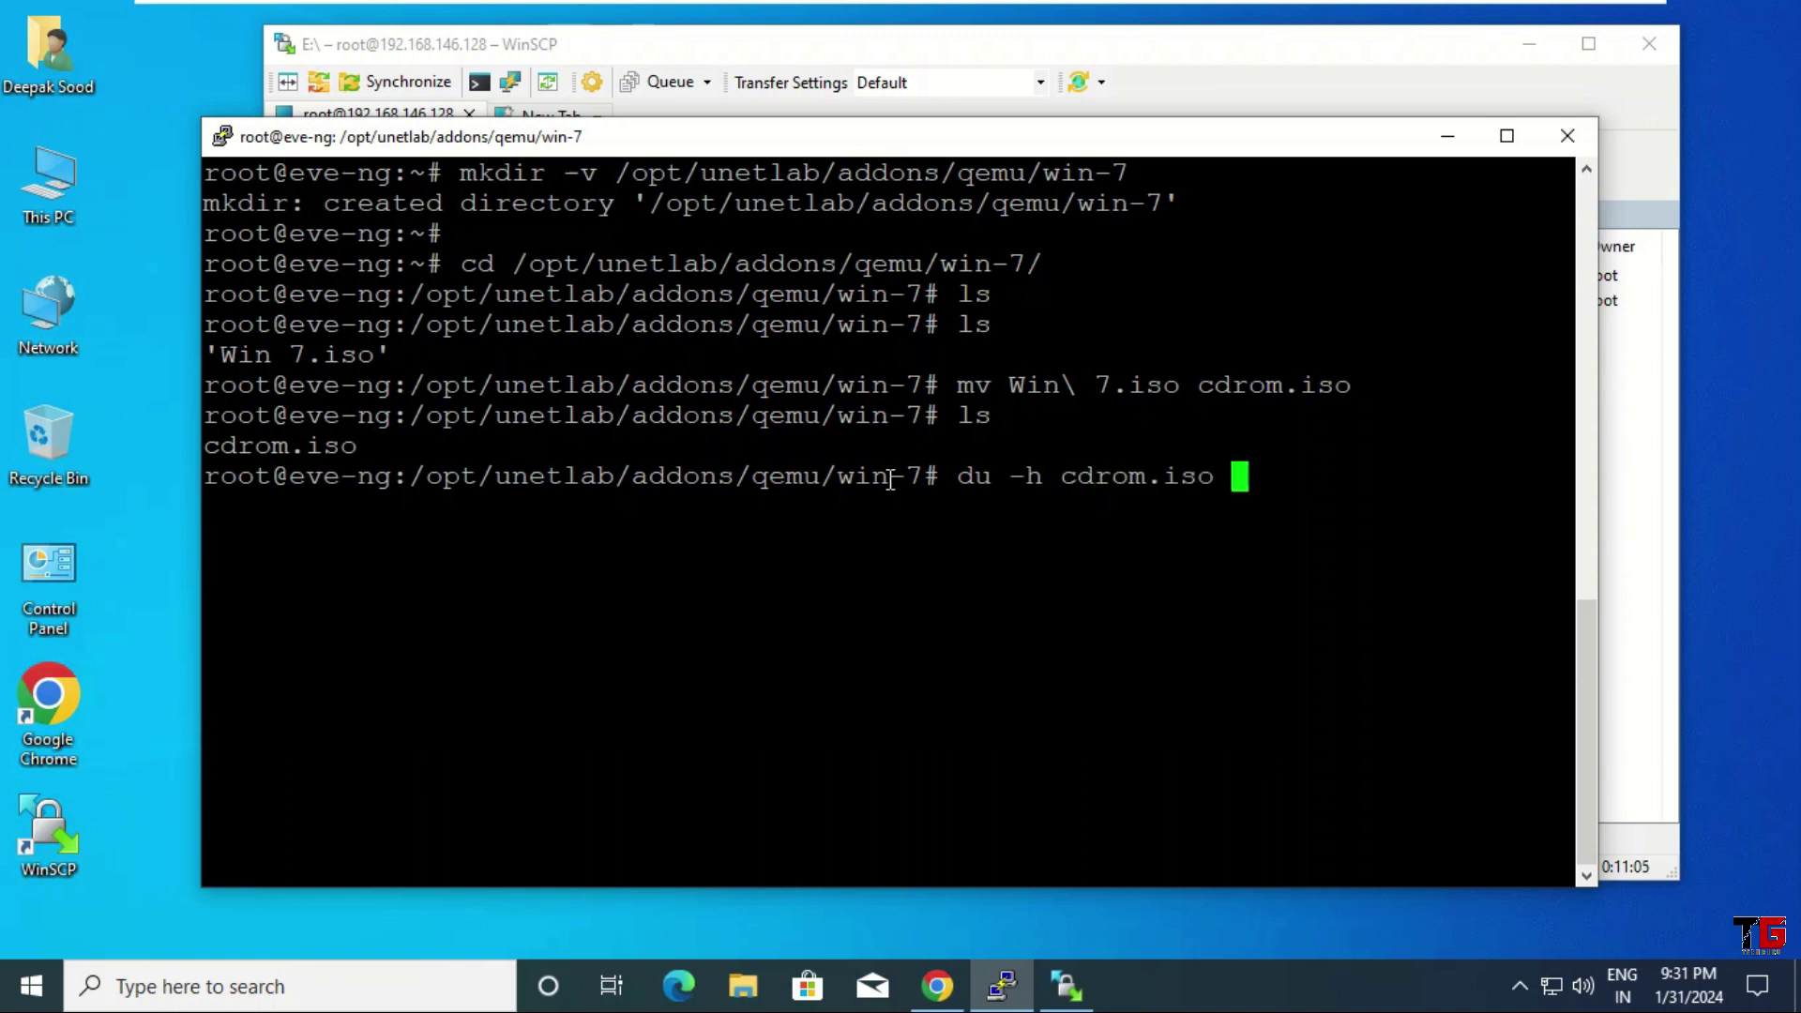
key(Return)
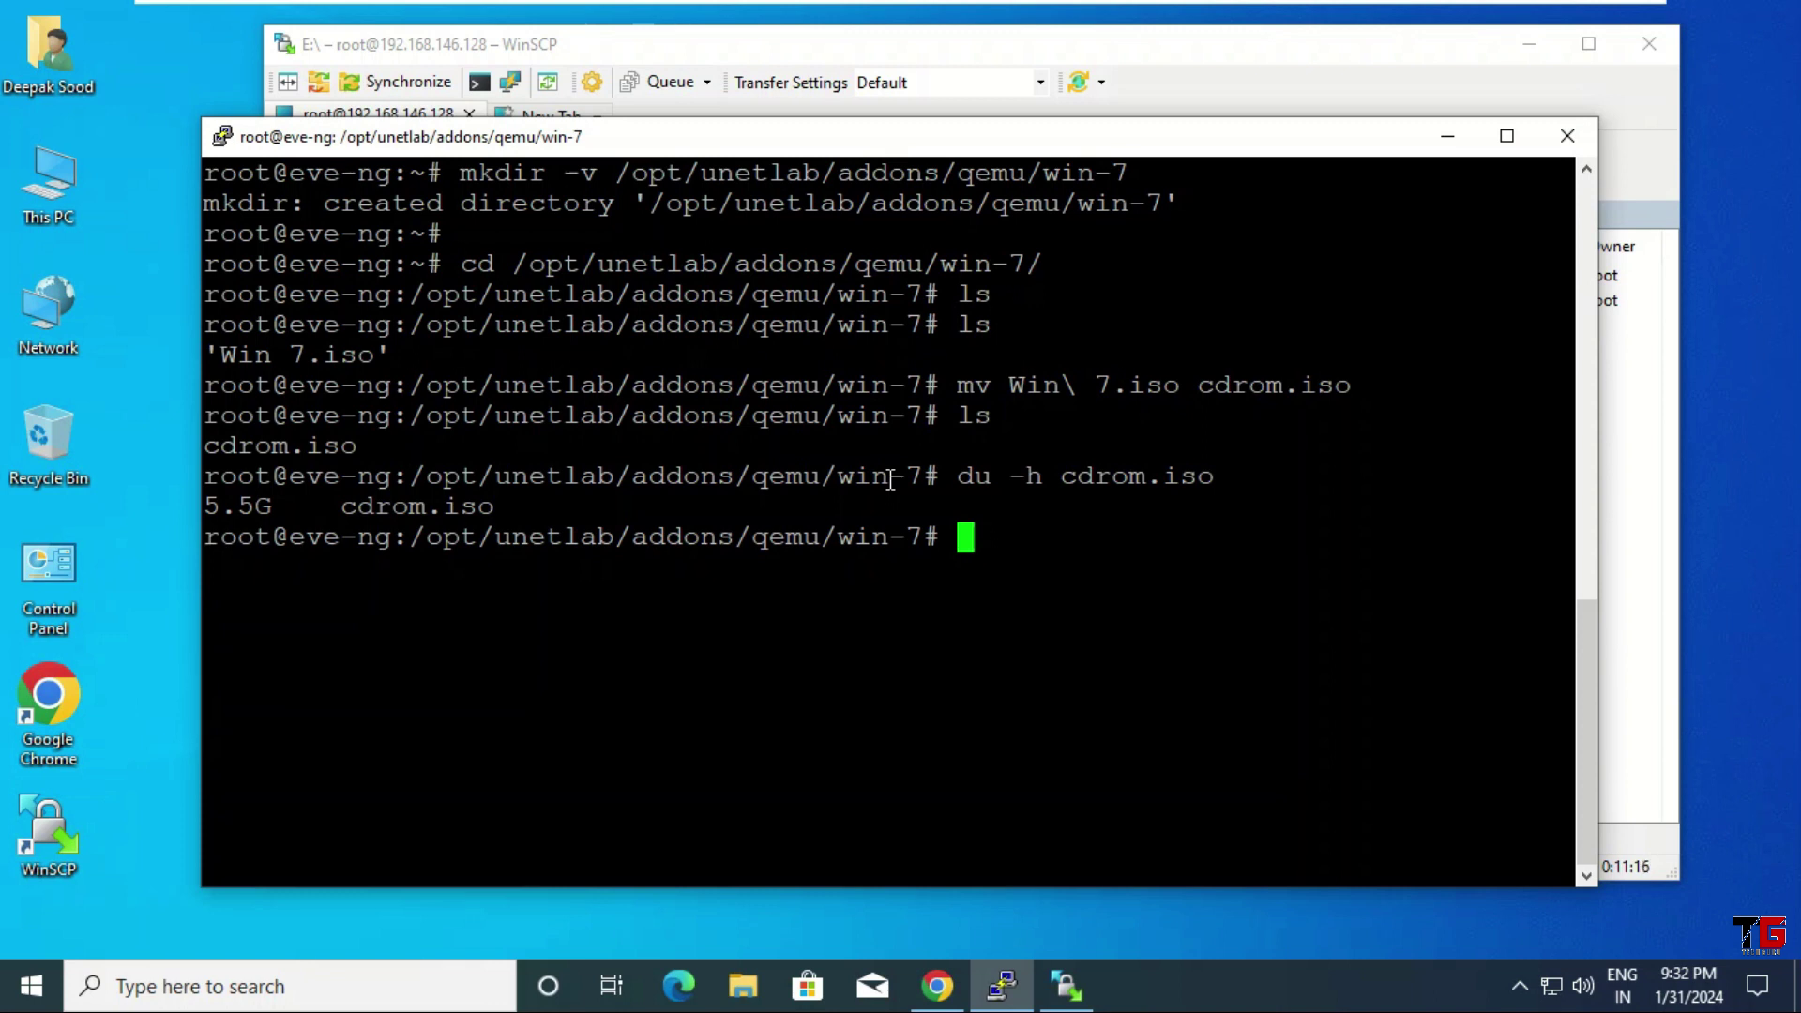
Run /opt/qemu/bin/qemu-img create -f qcow2 virtioa.qcow2 60G
text(/opt/)
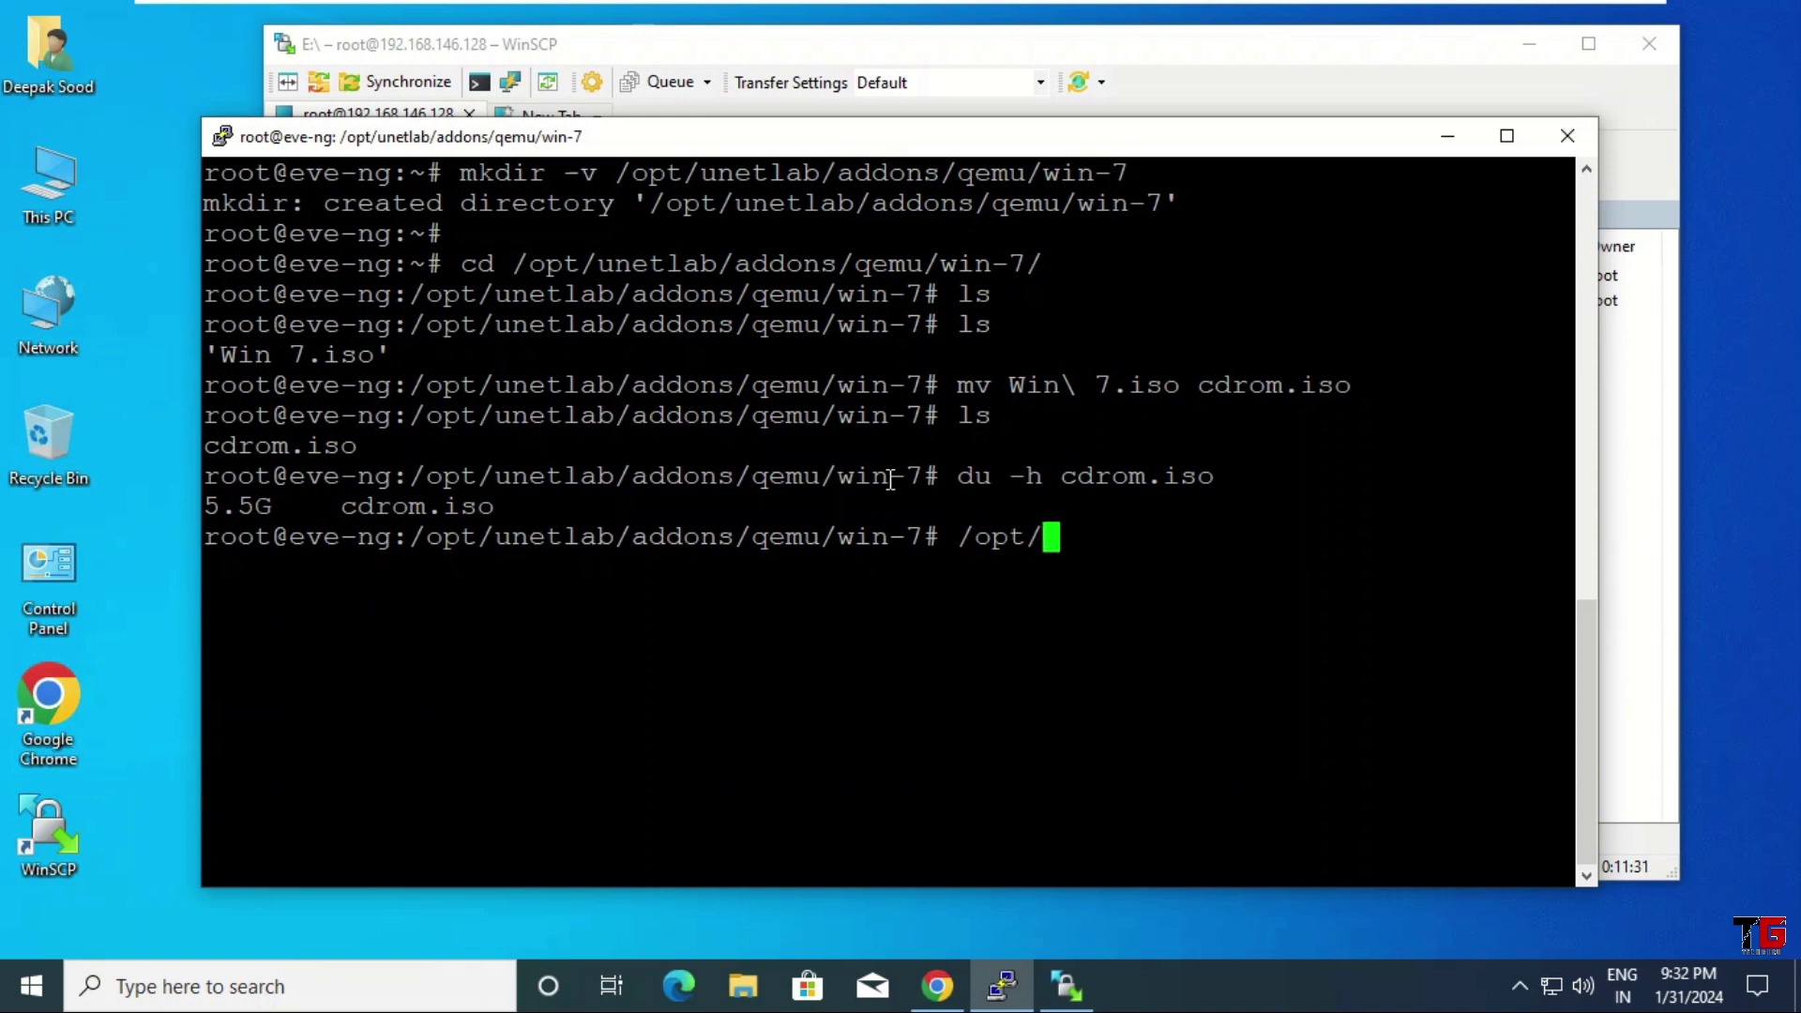
text(qemu/bin/q)
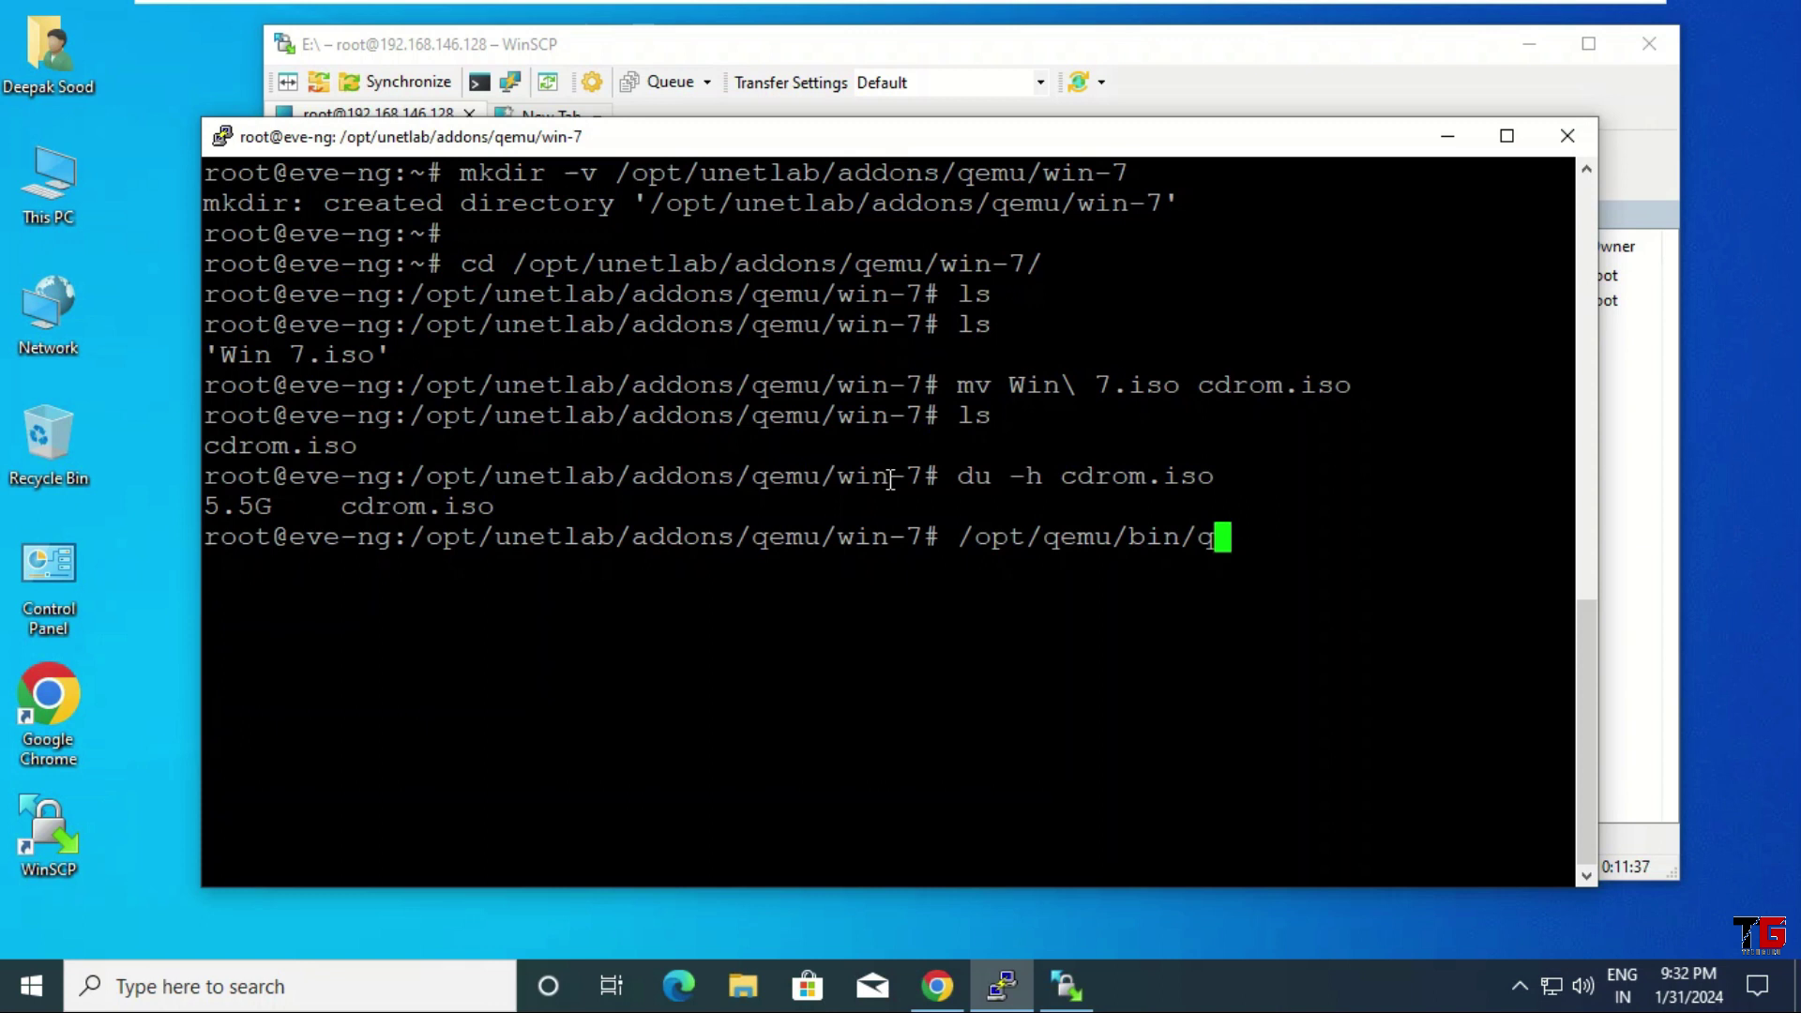
key(Tab)
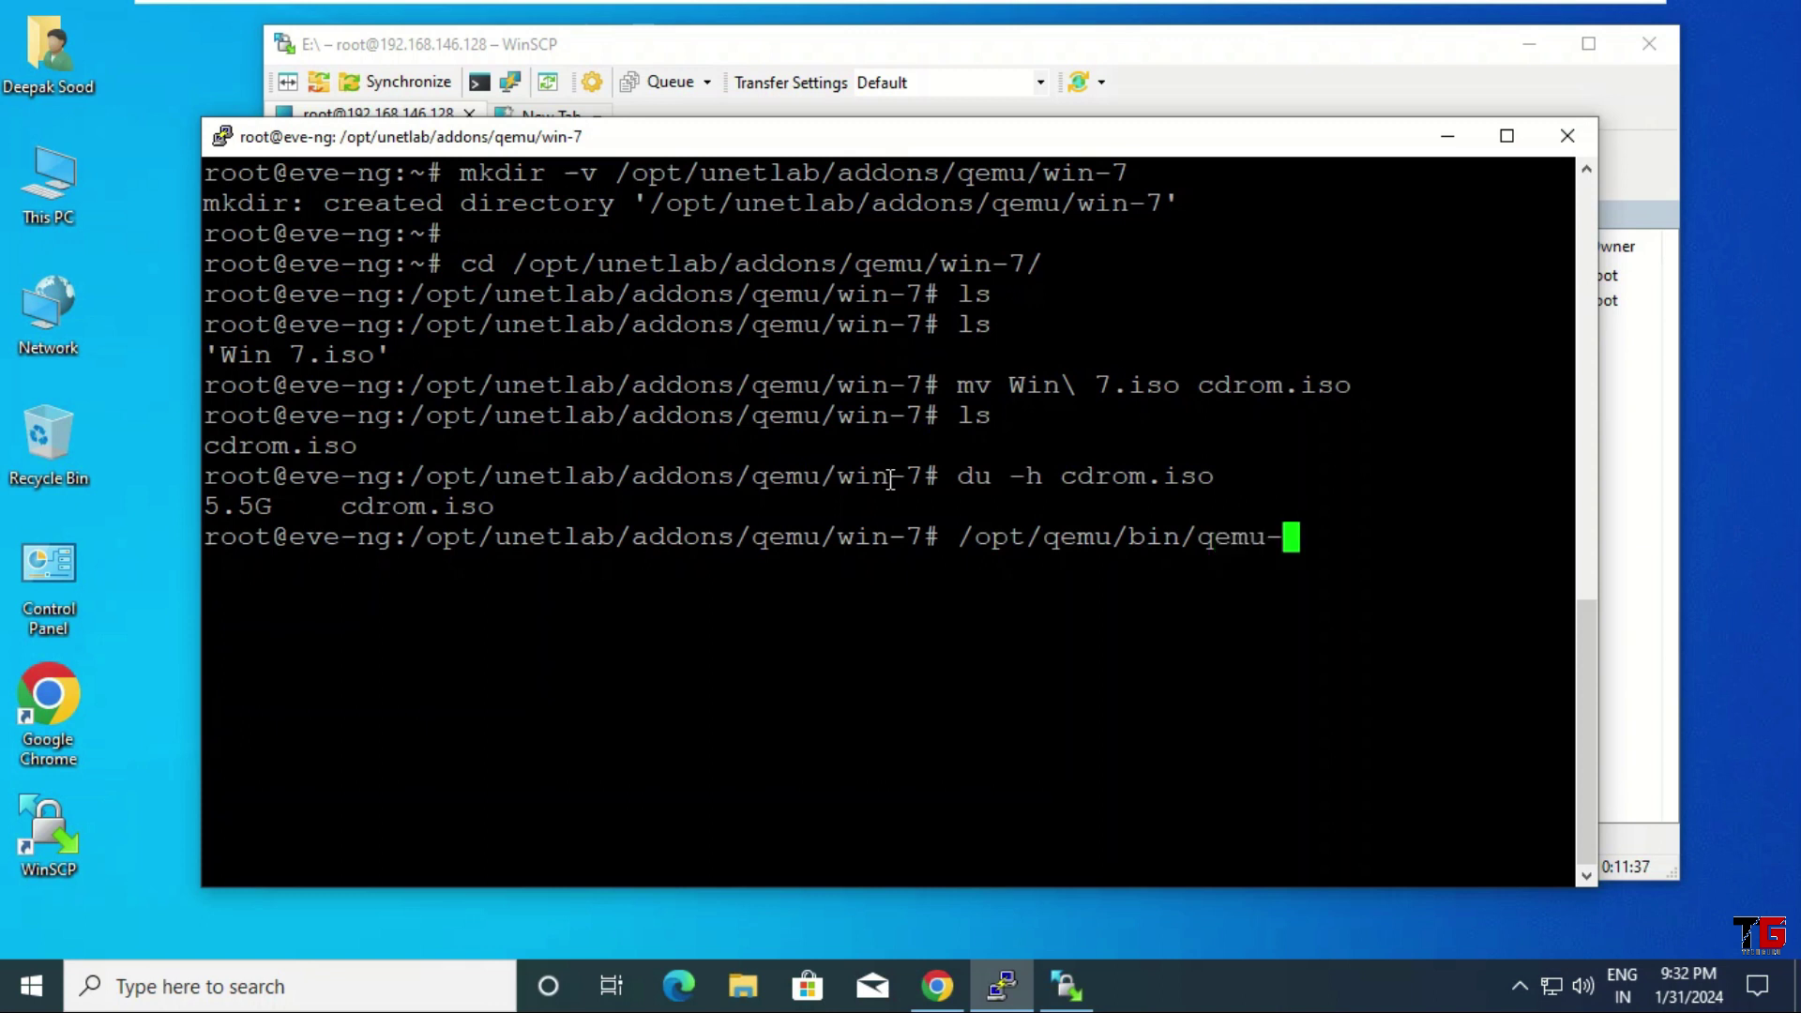
text(img)
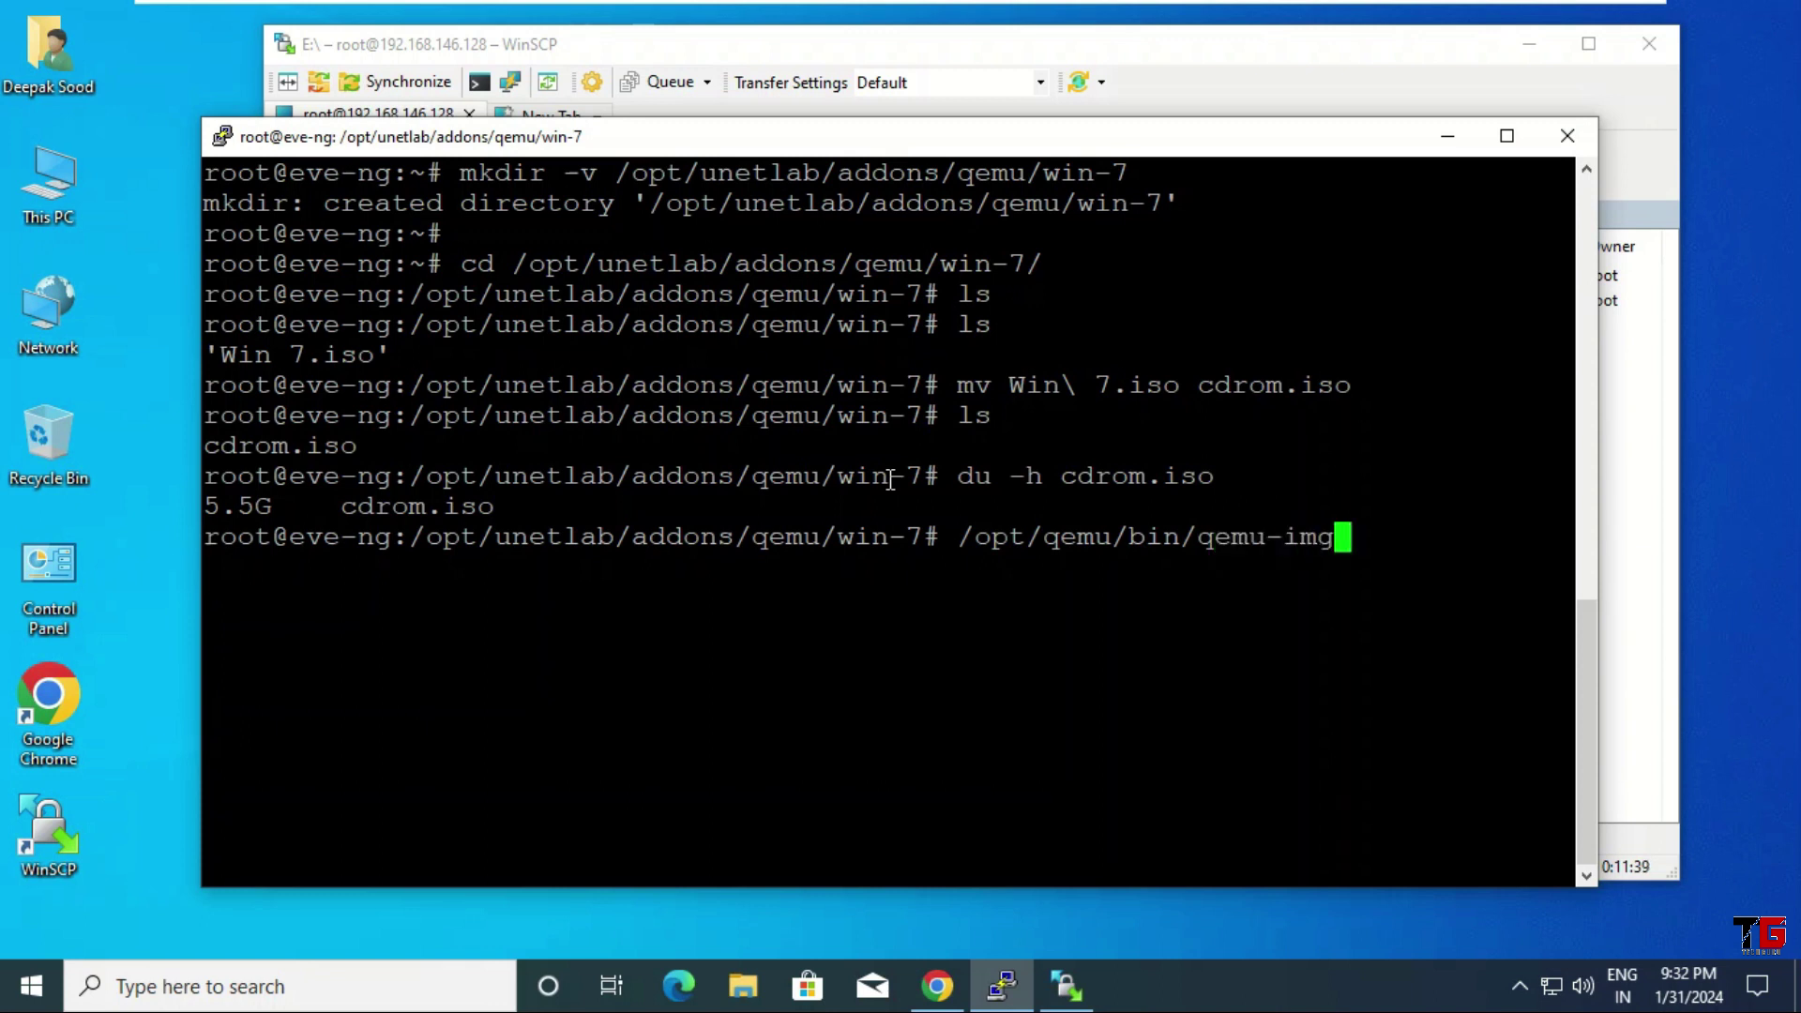
text( cre)
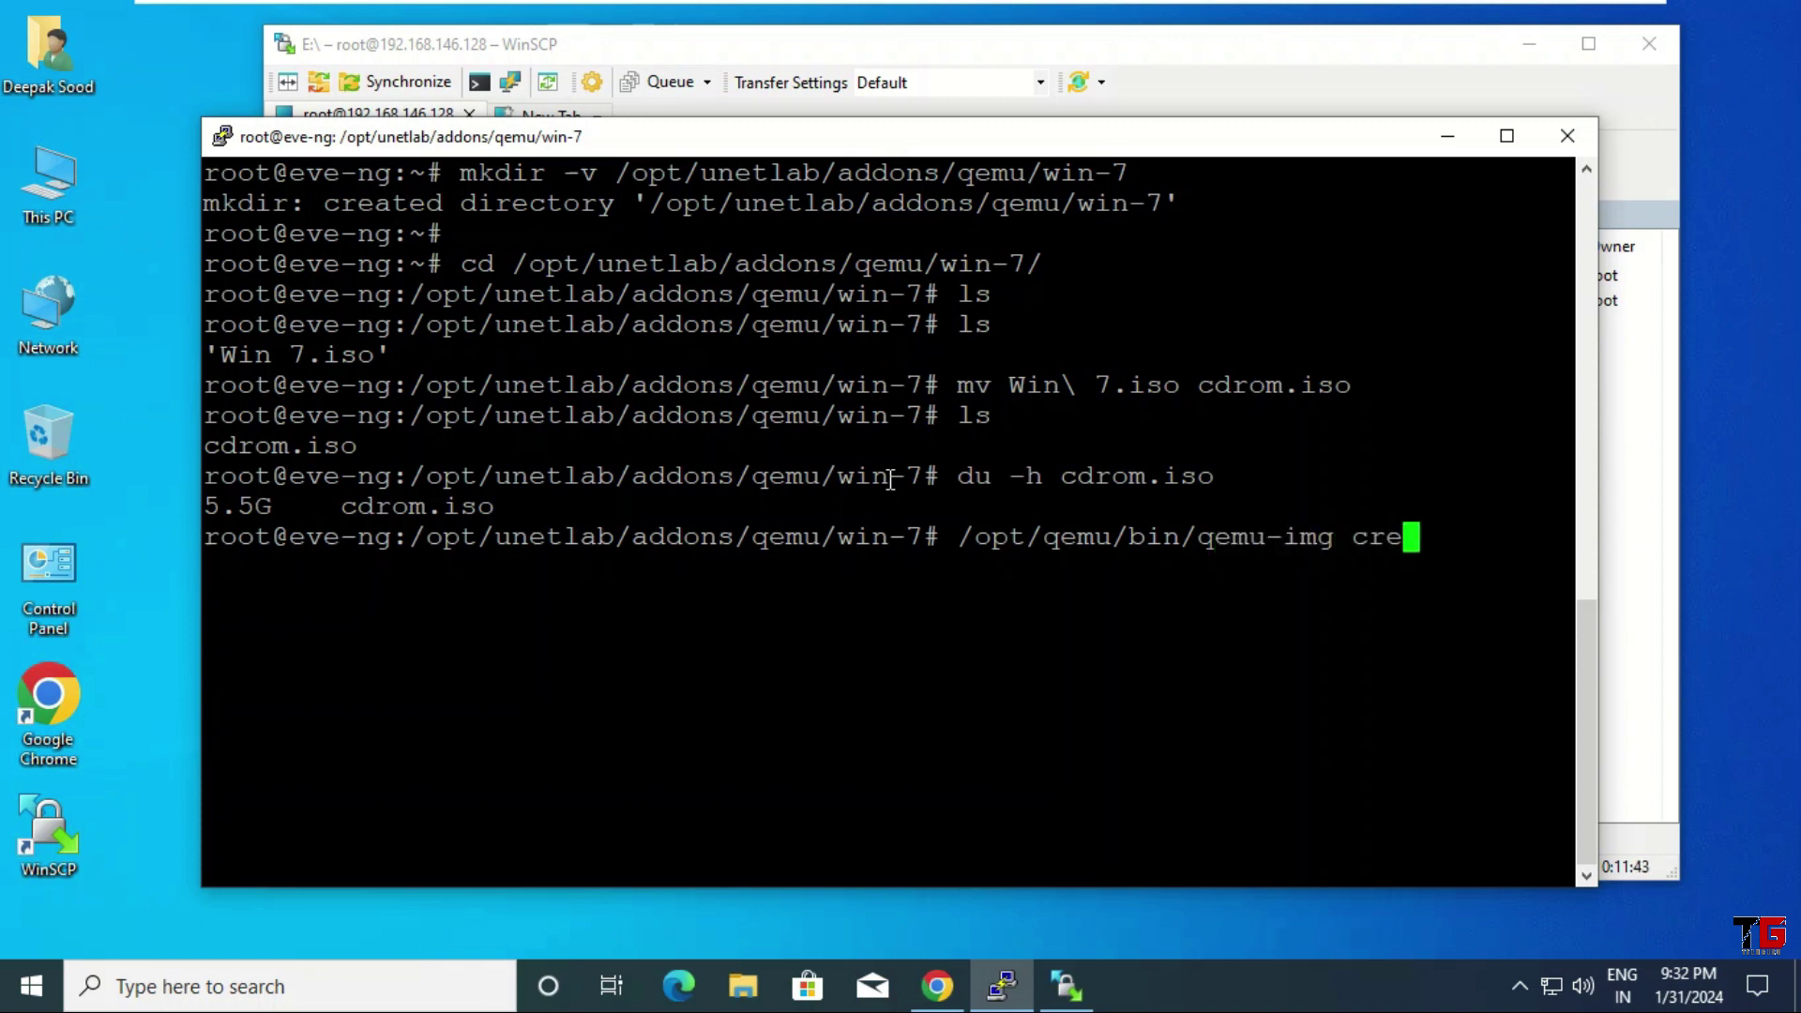
text(ate )
text(-f)
text( q)
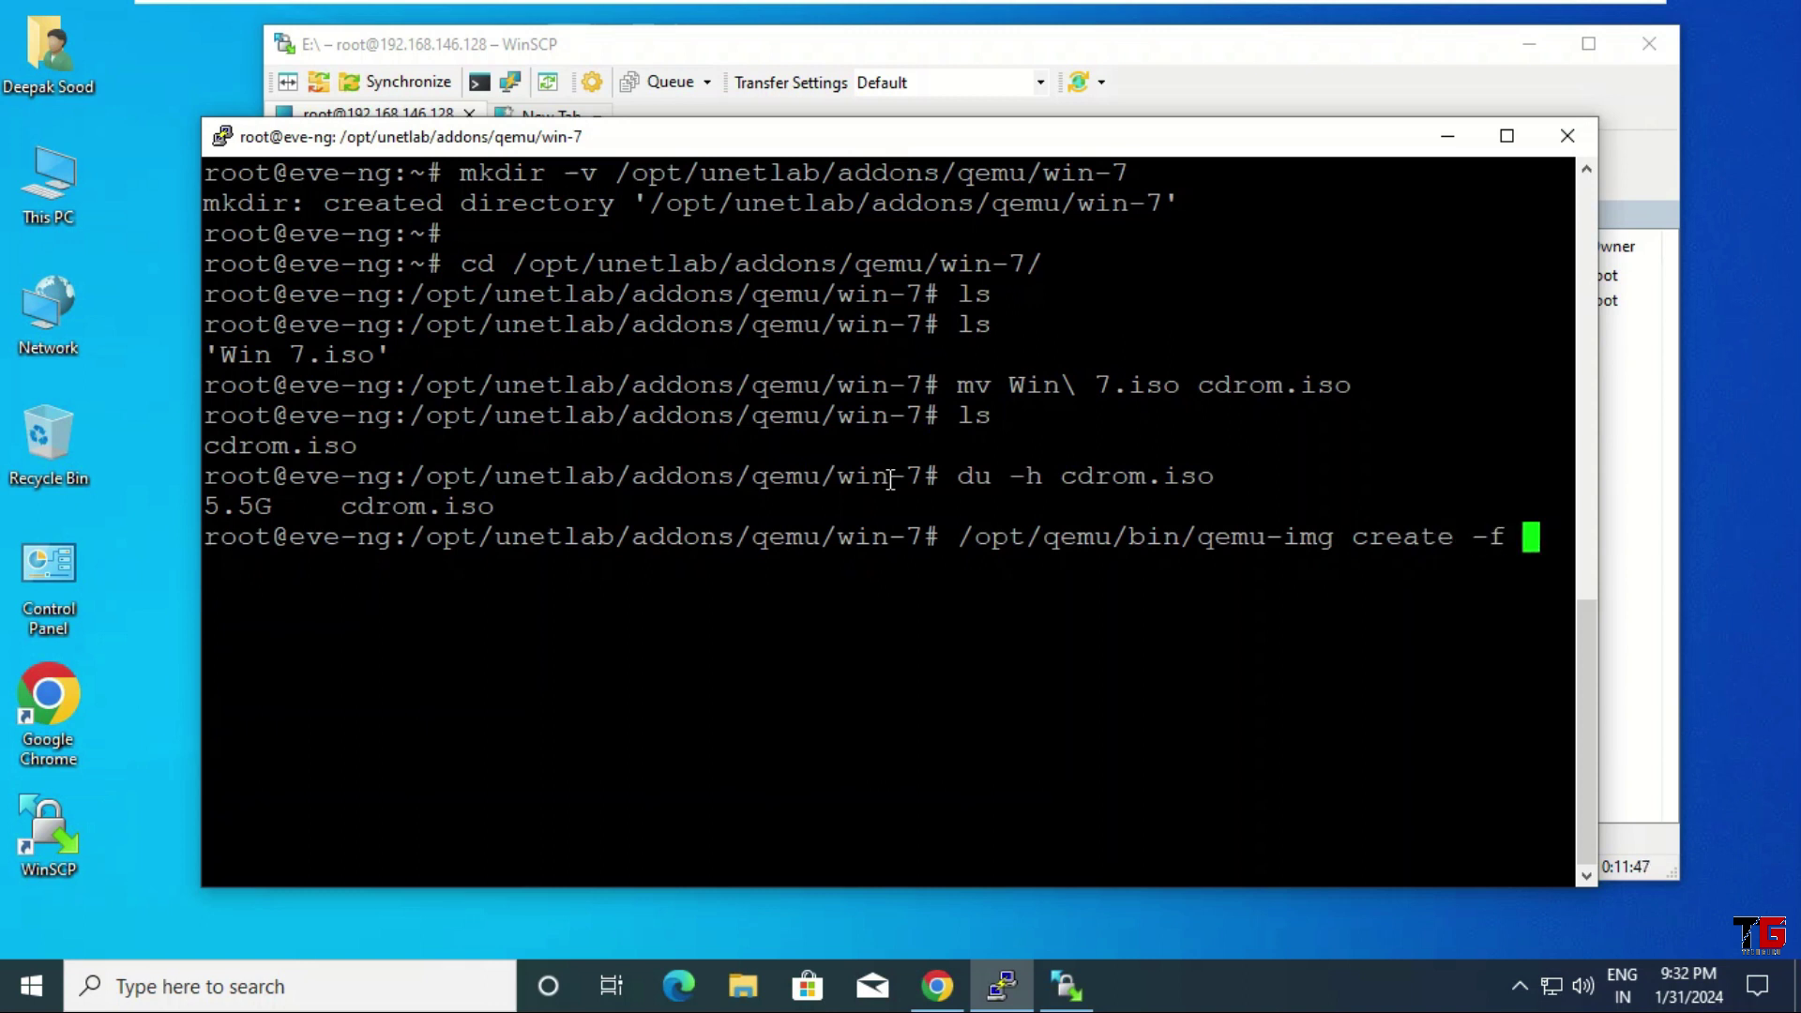
text(cow)
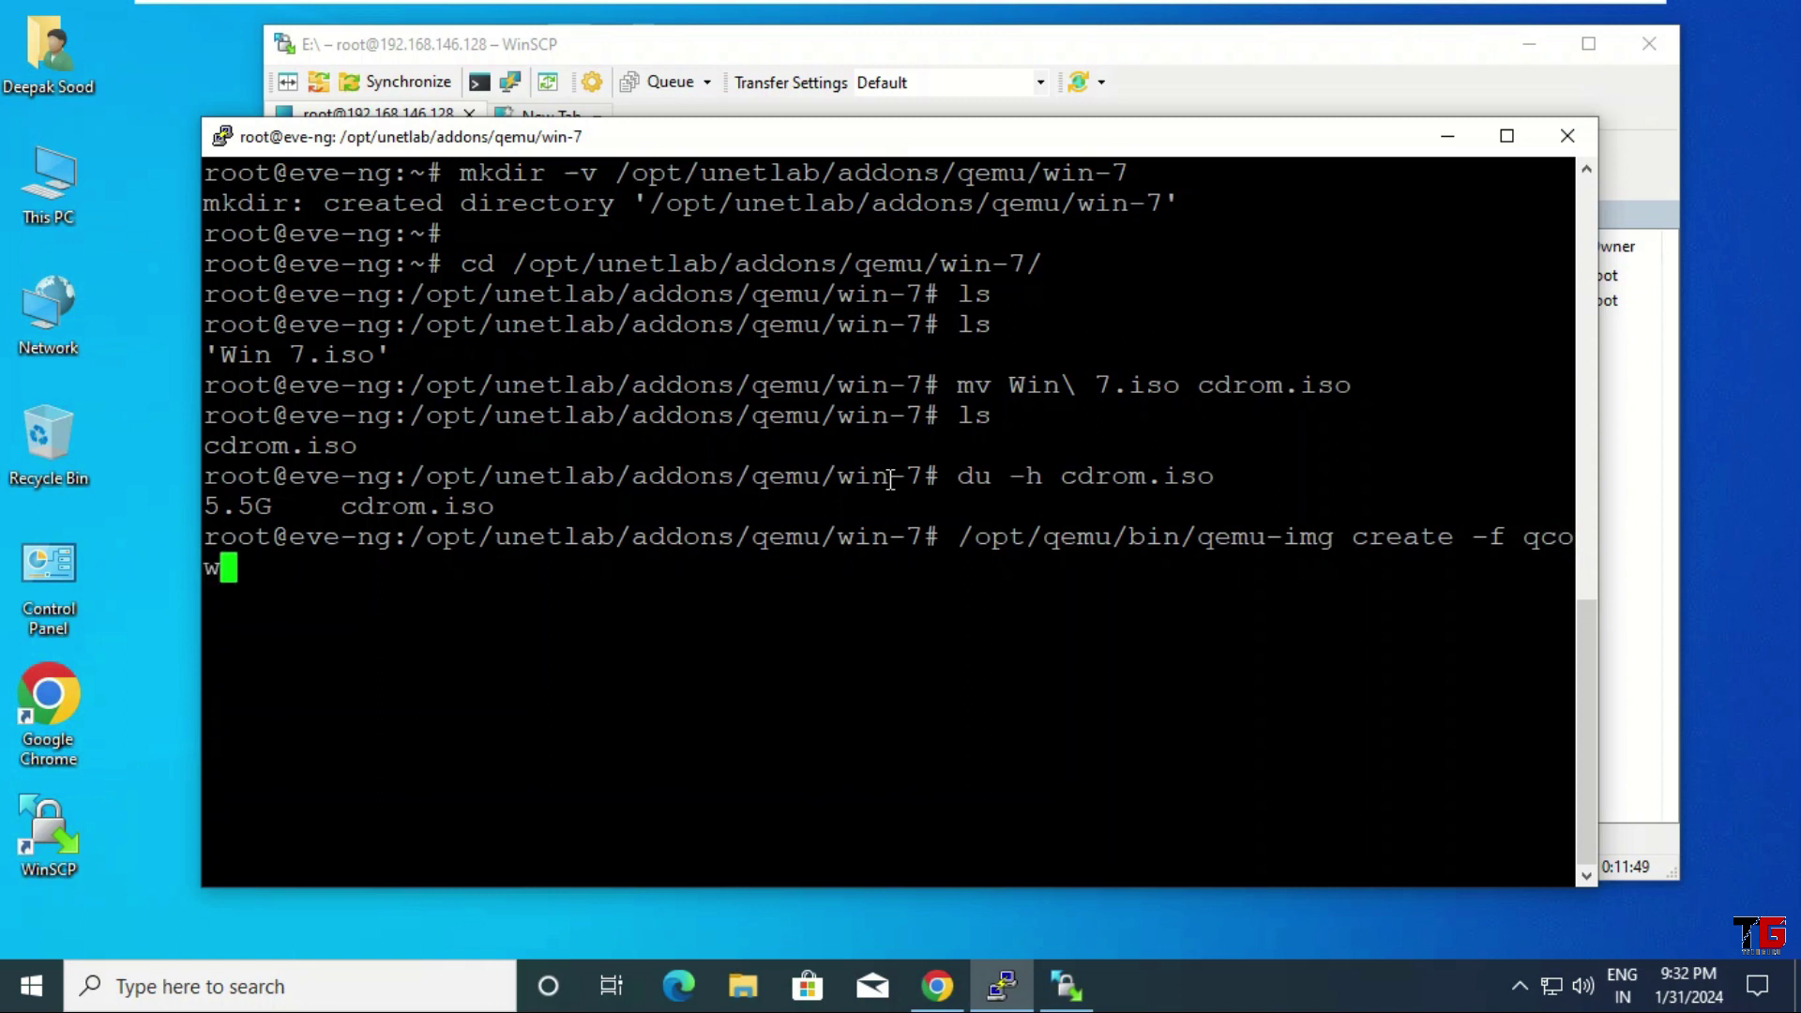
text(2 v)
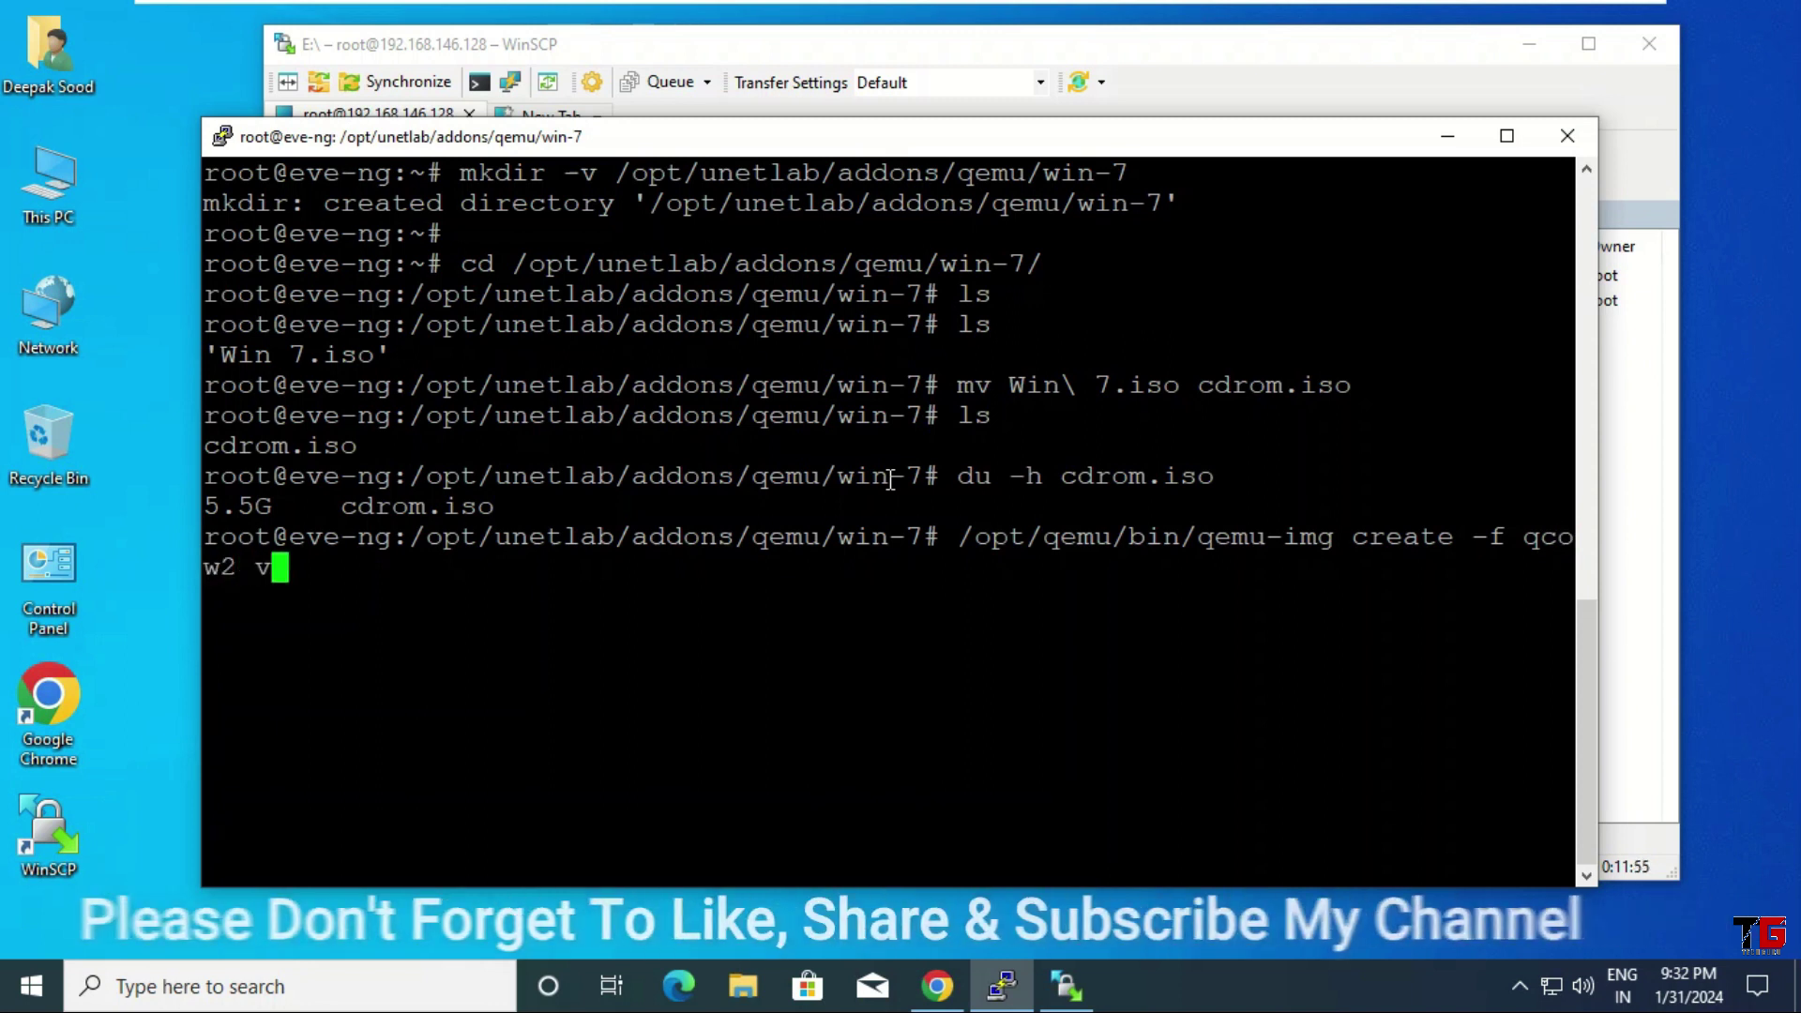
text(irtioa.qcow2)
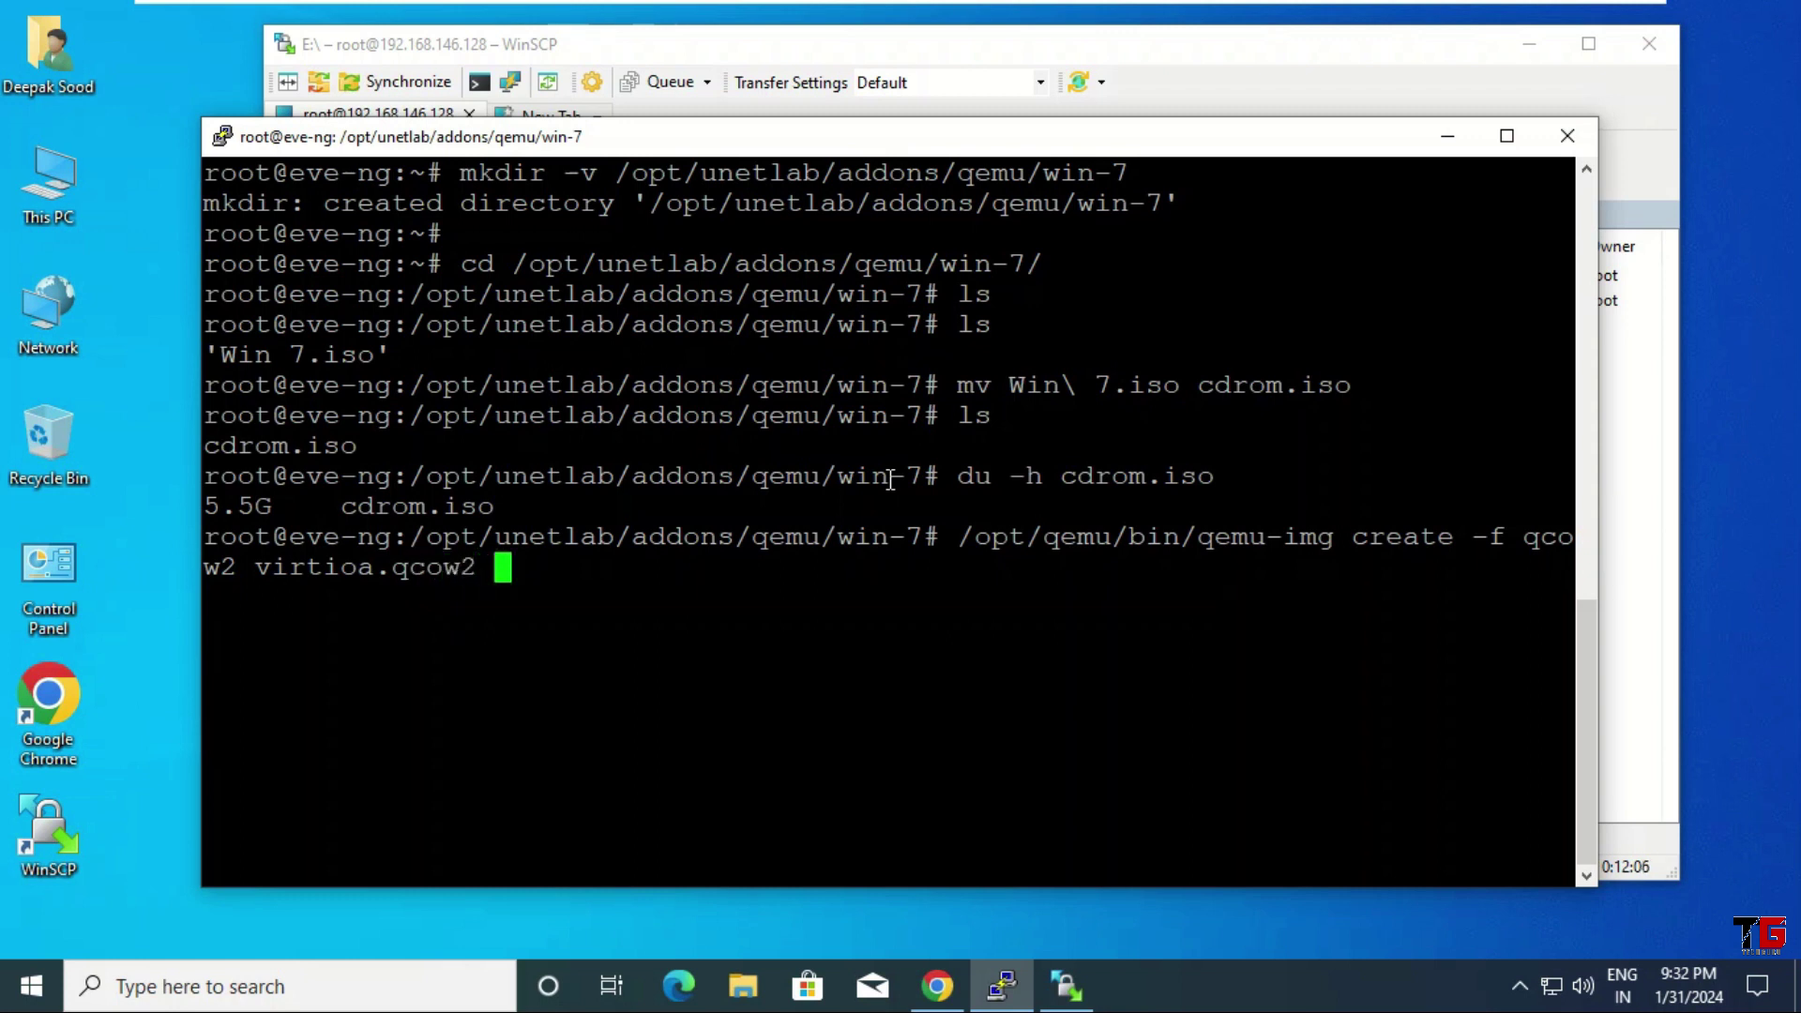
text( 60G)
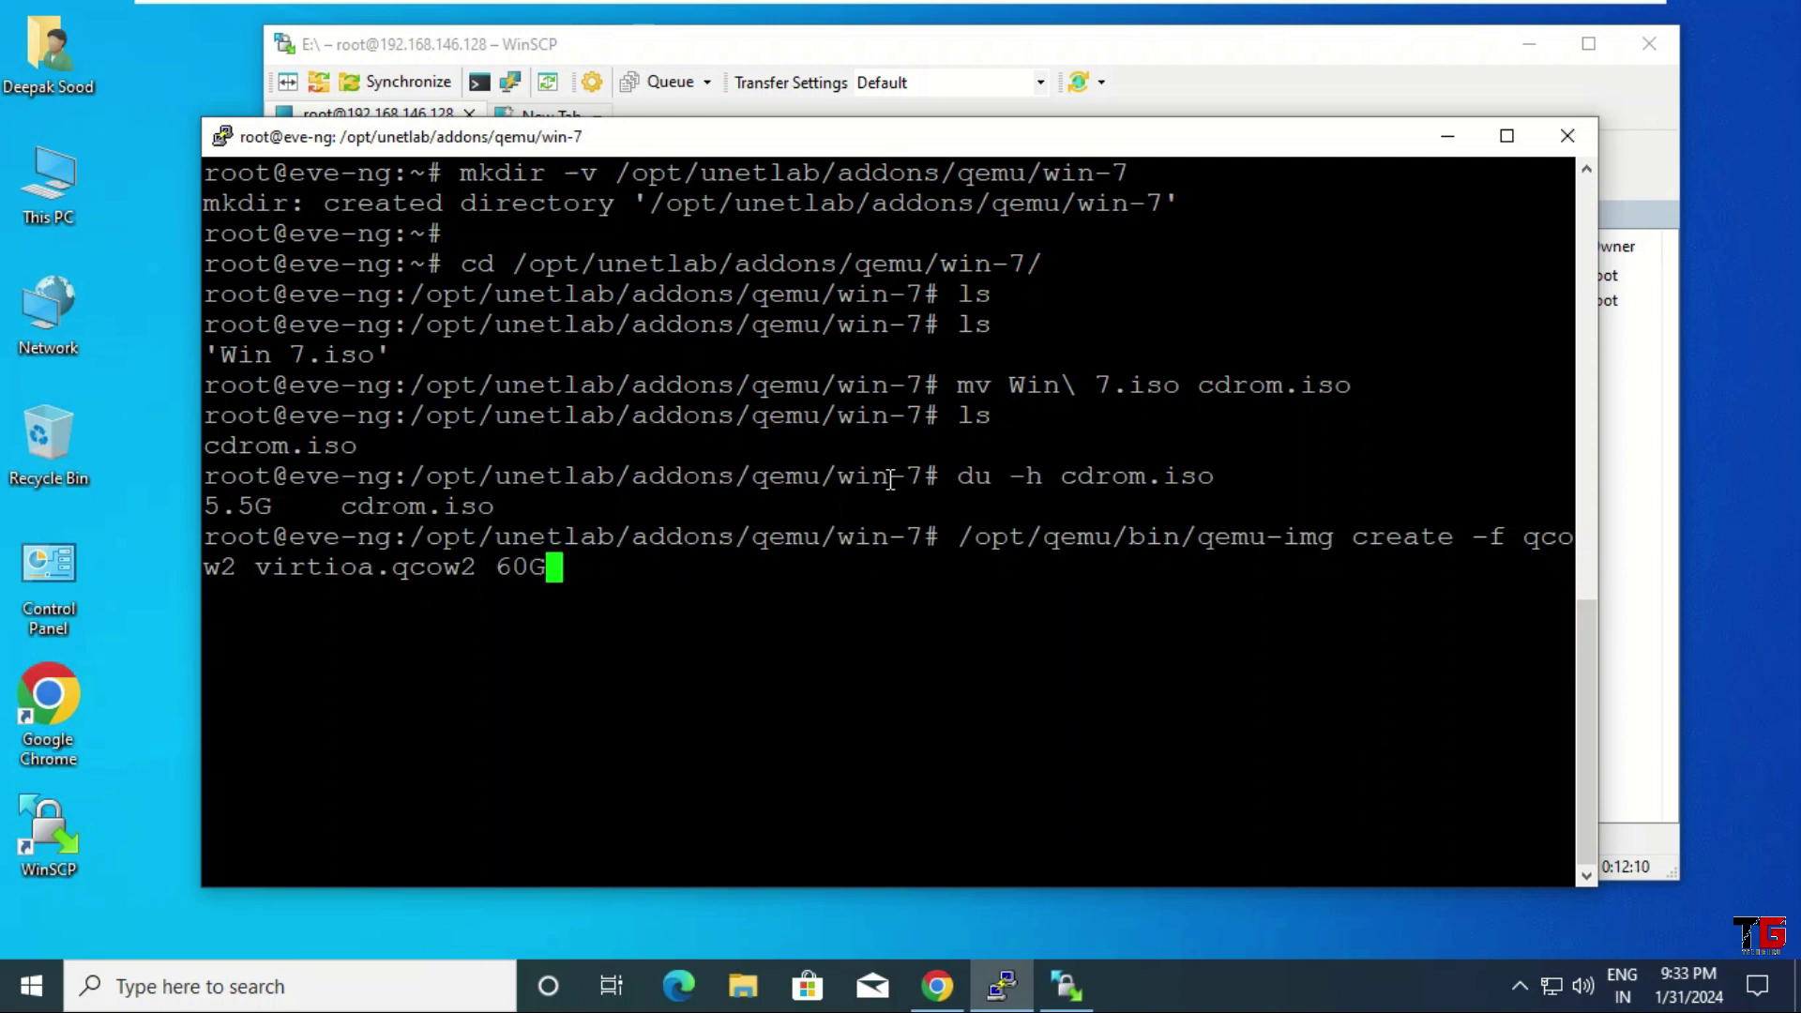
key(Return)
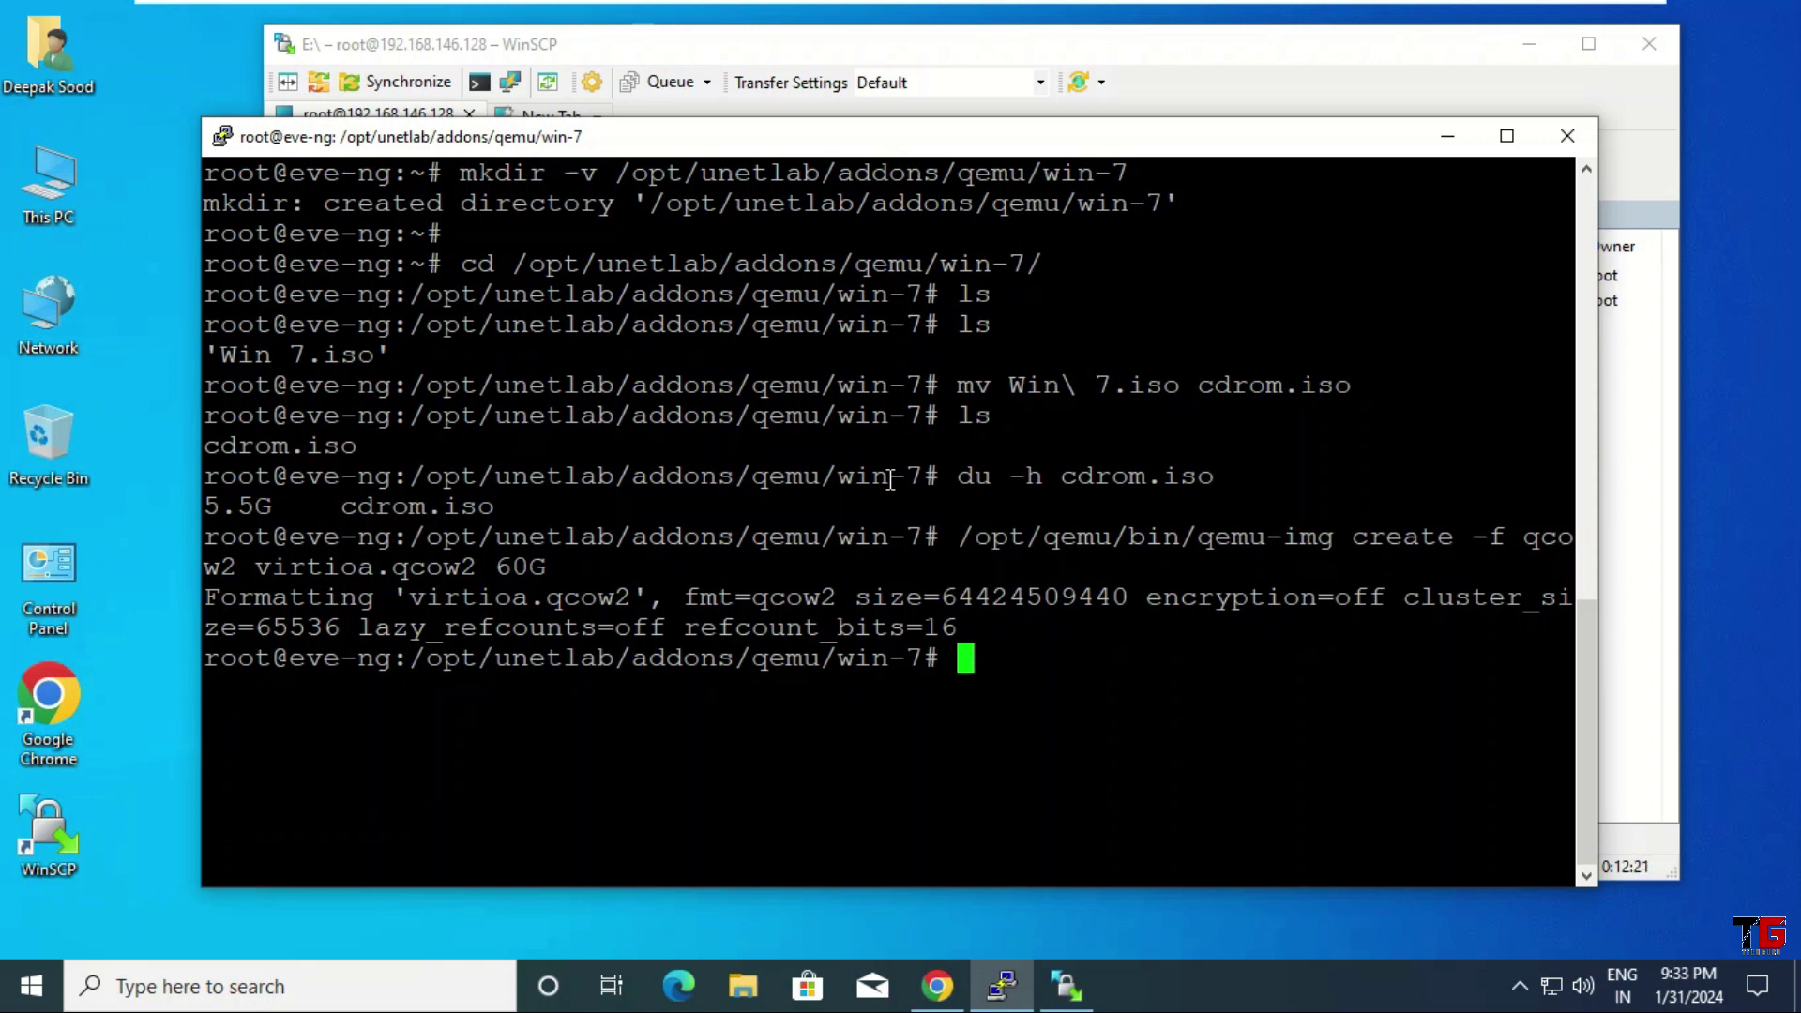
Add a Management(Cloud0) network named Cloud to the lab and move it right
click(932, 987)
right_click(561, 272)
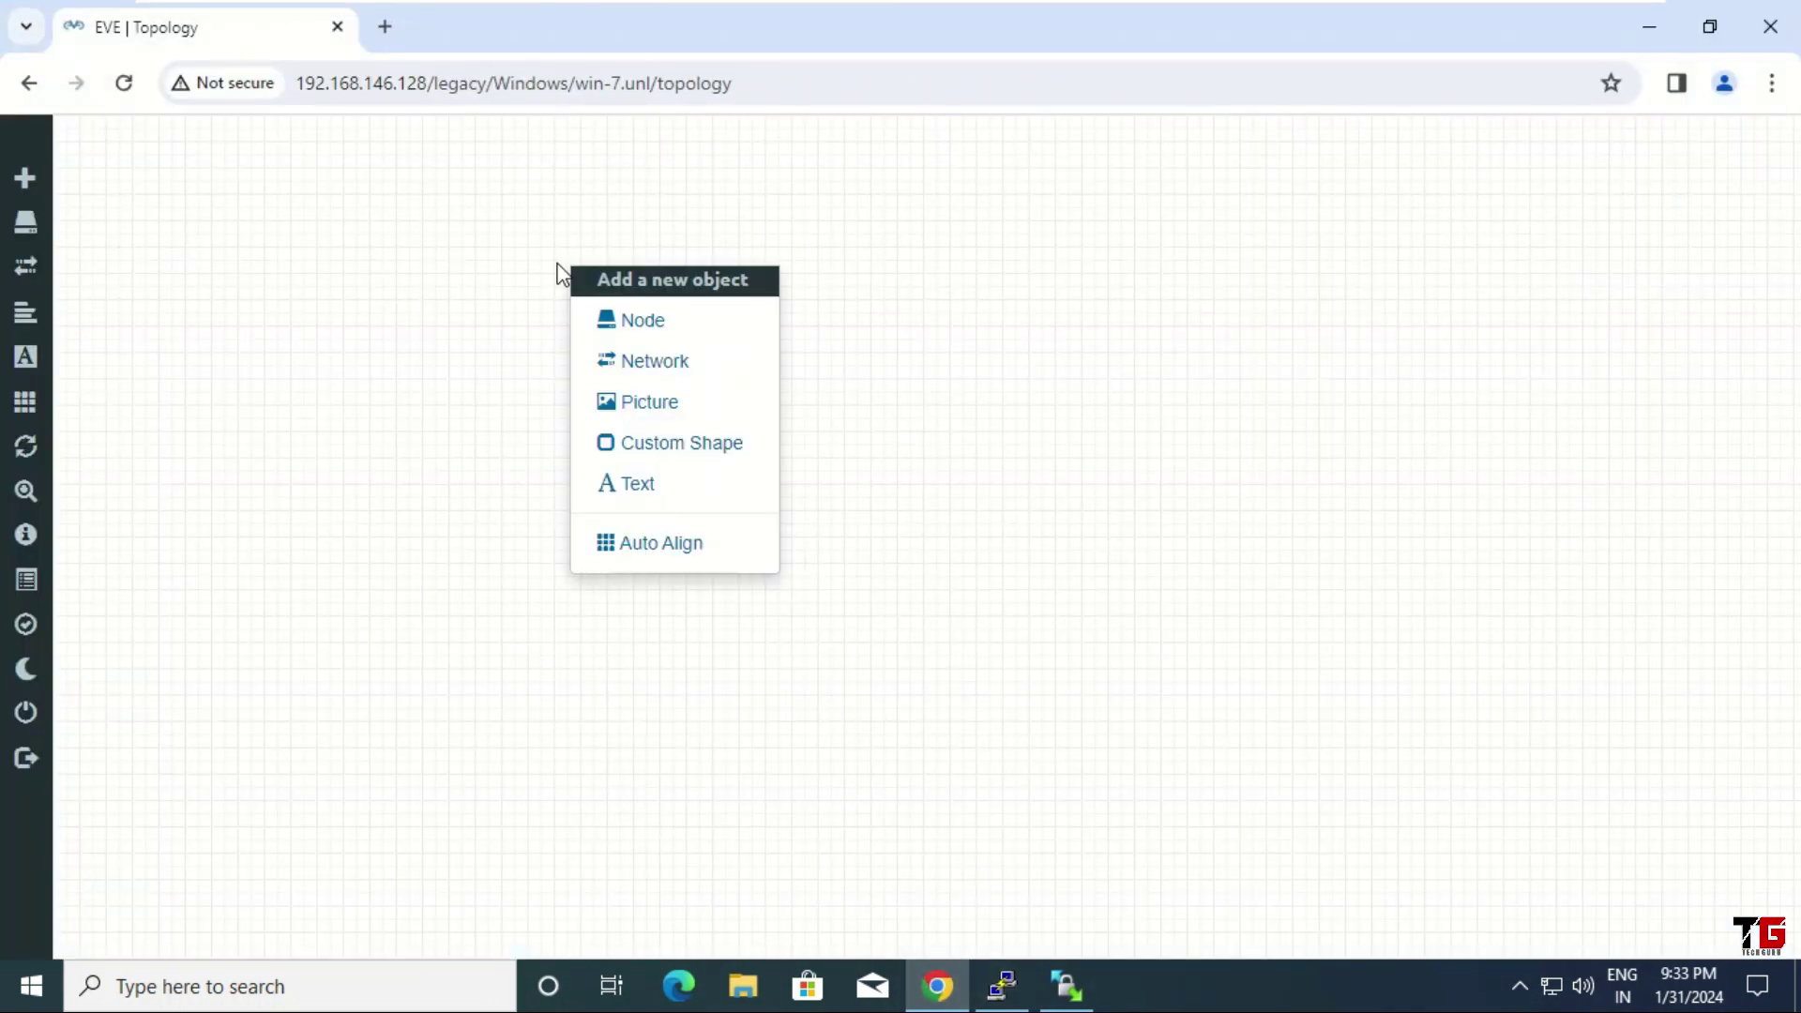
click(684, 362)
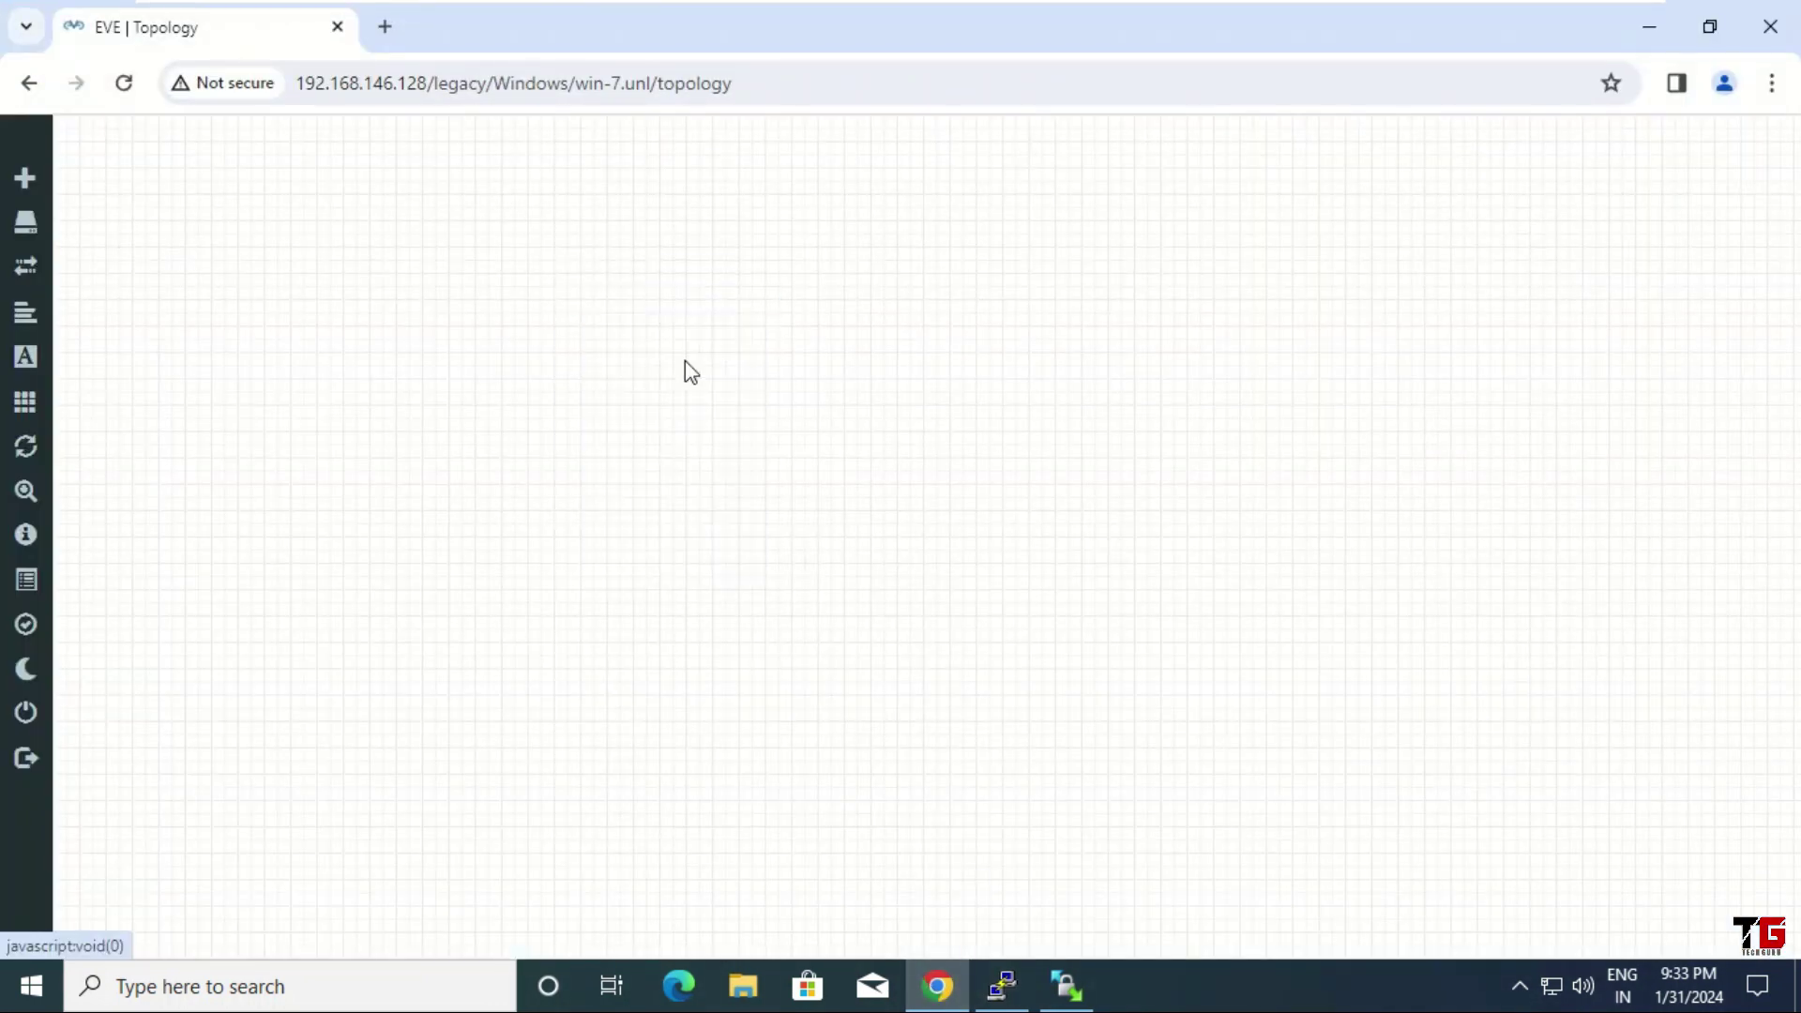
click(992, 424)
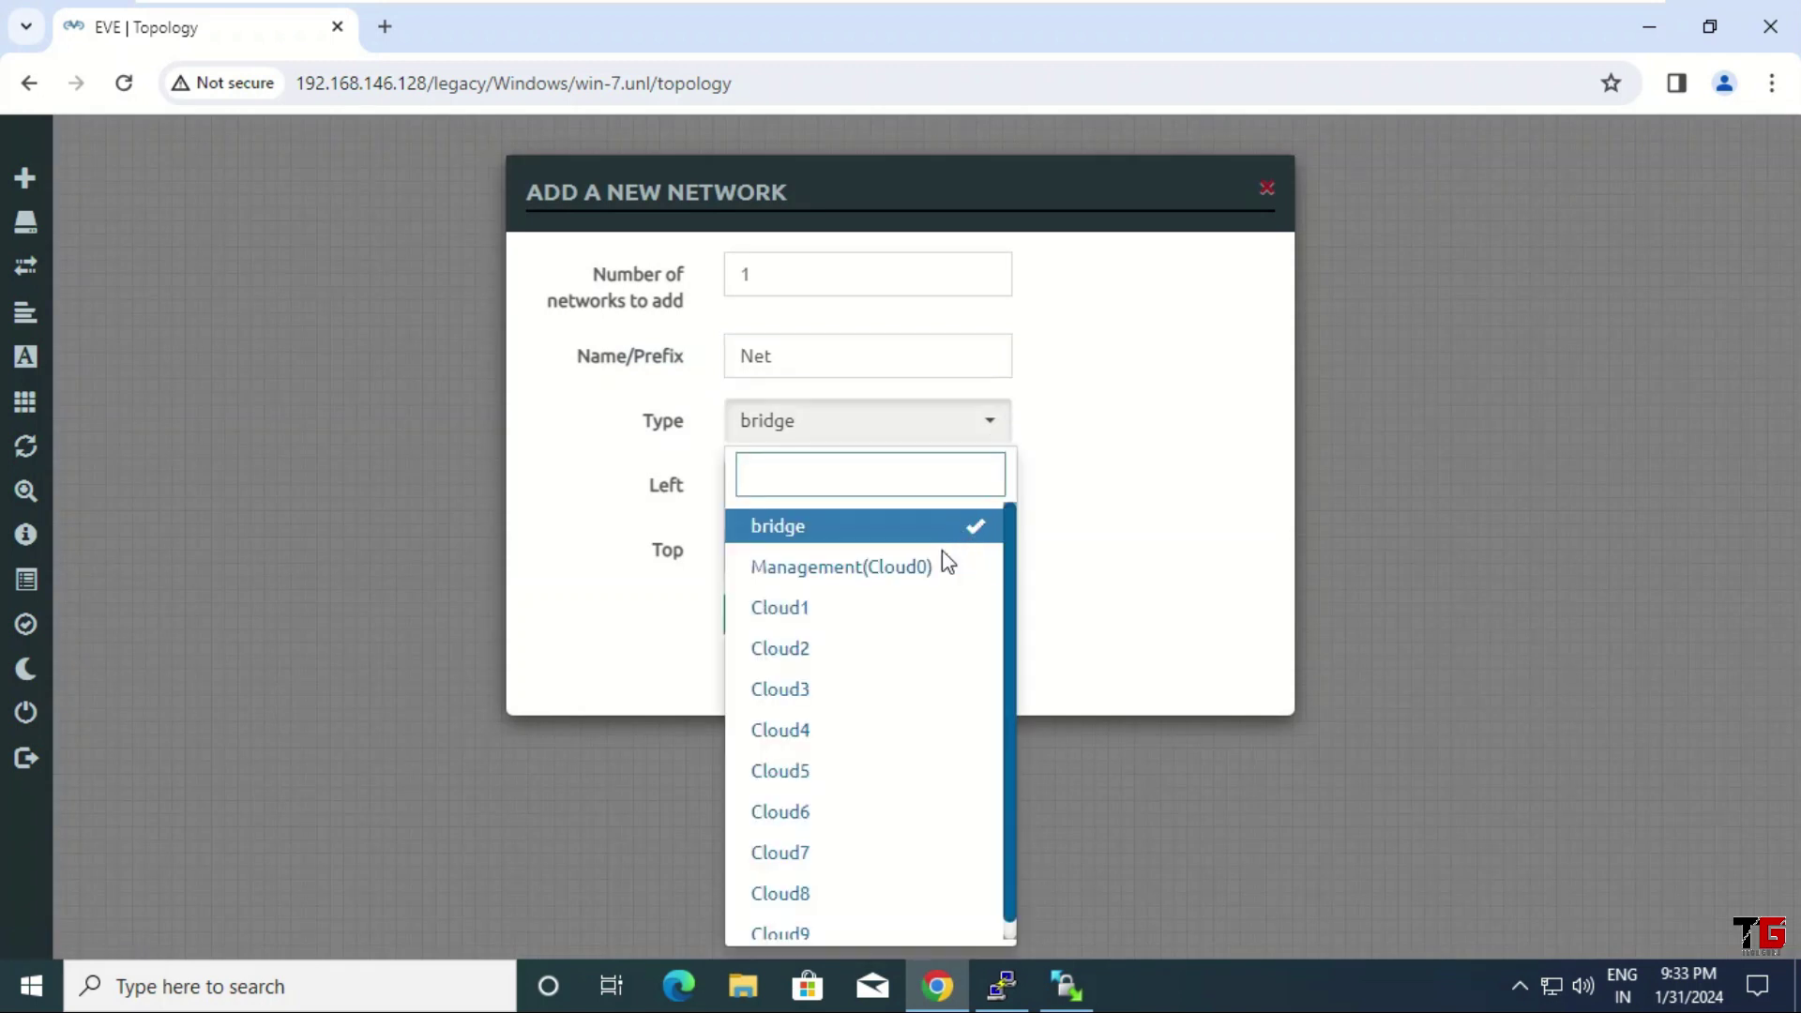
click(929, 565)
click(601, 356)
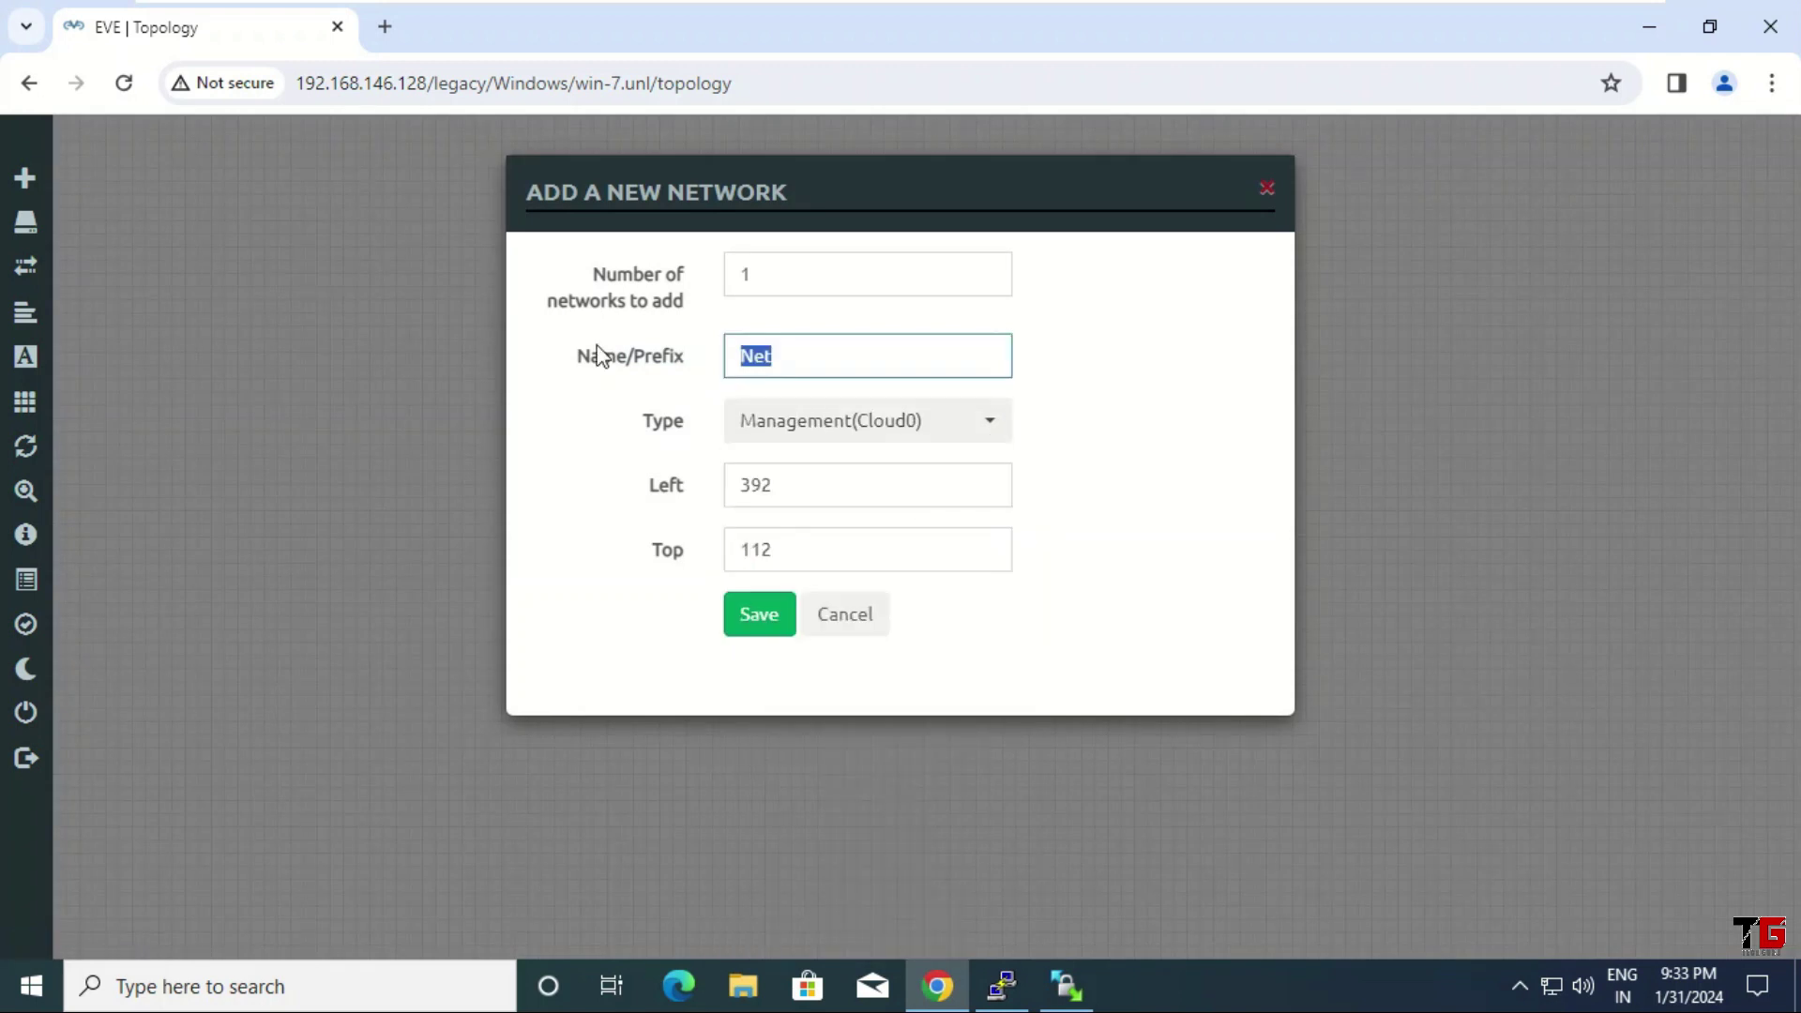
text(Cloud)
click(758, 621)
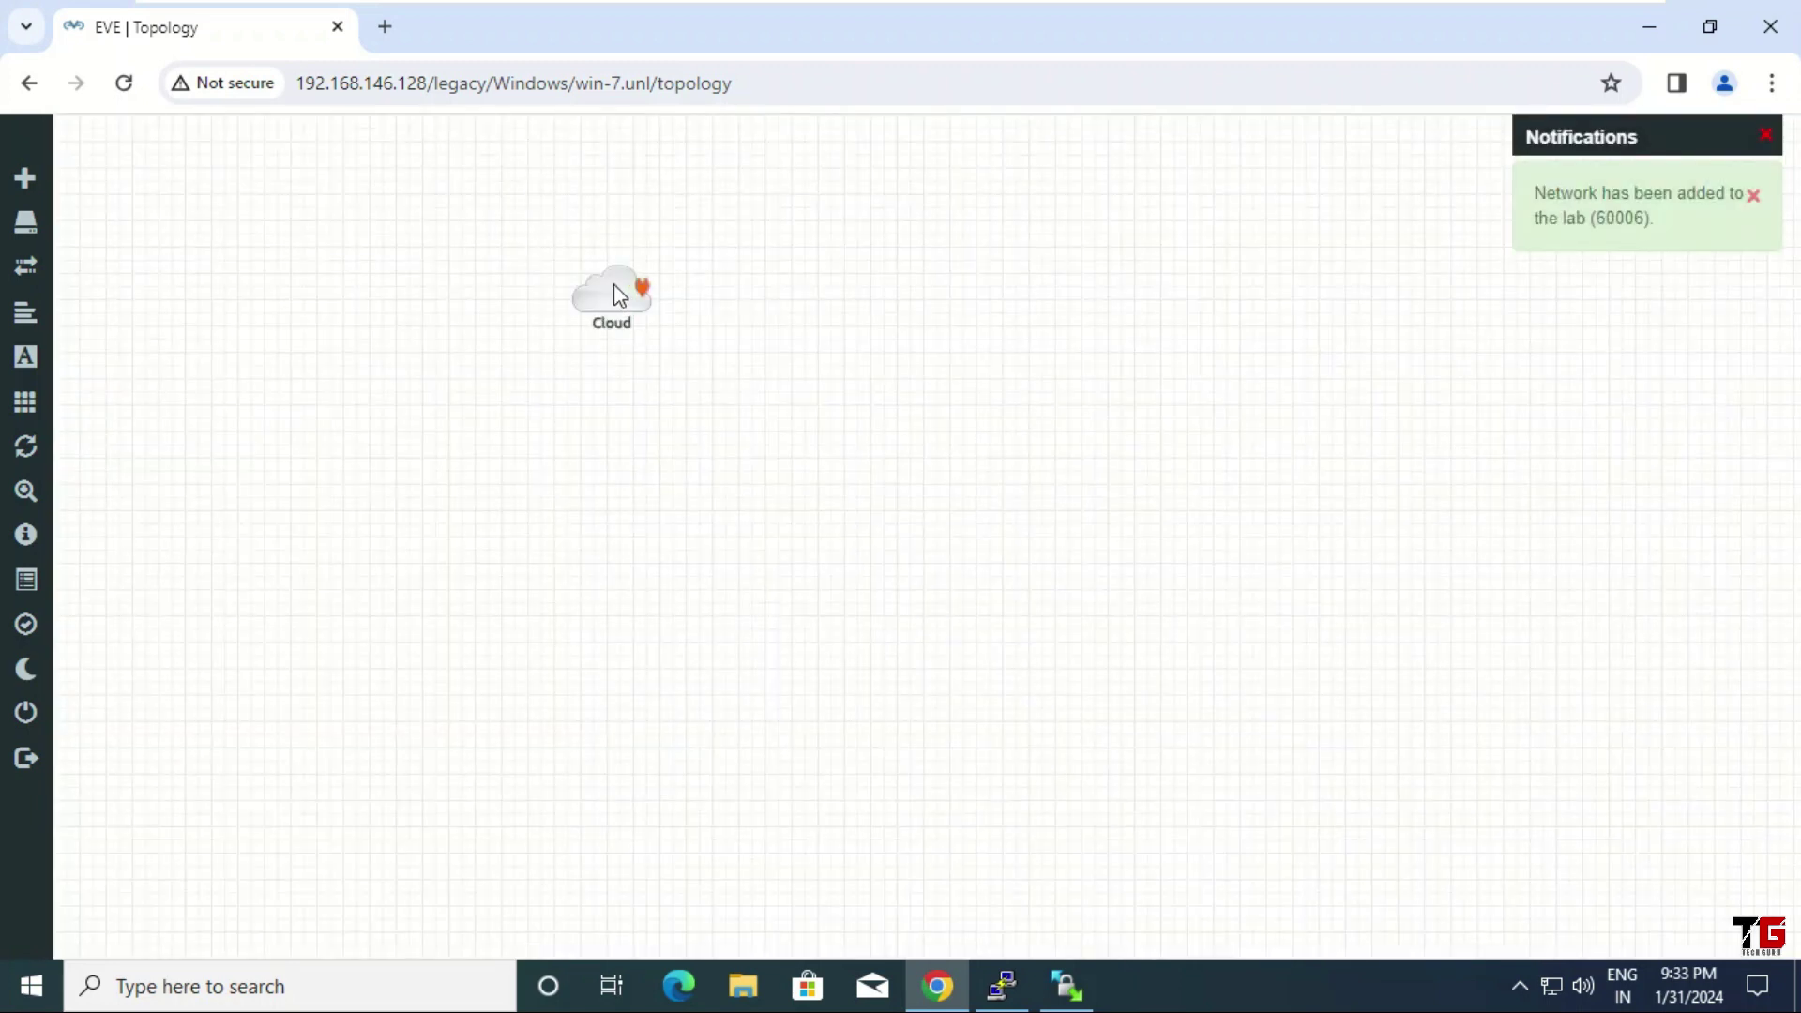
drag(756, 302, 932, 285)
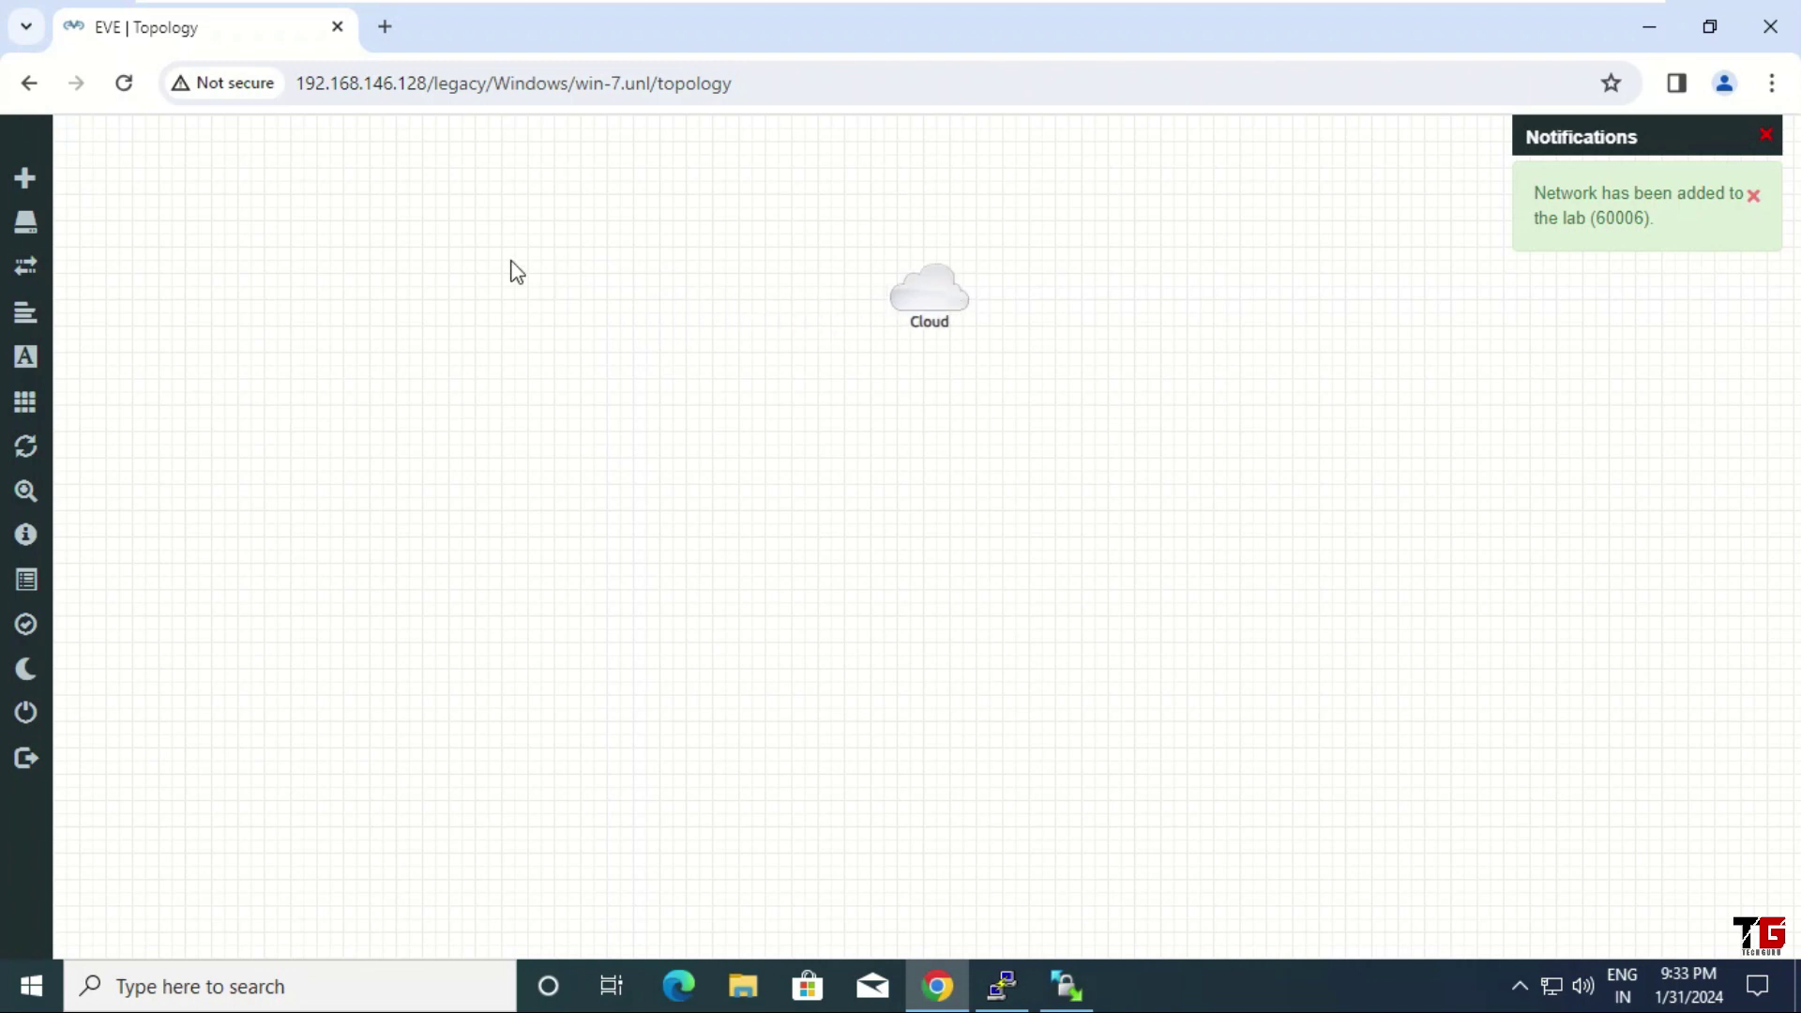
Add a Windows node using the win-7 image and Desktop2.png icon, and save it
right_click(477, 254)
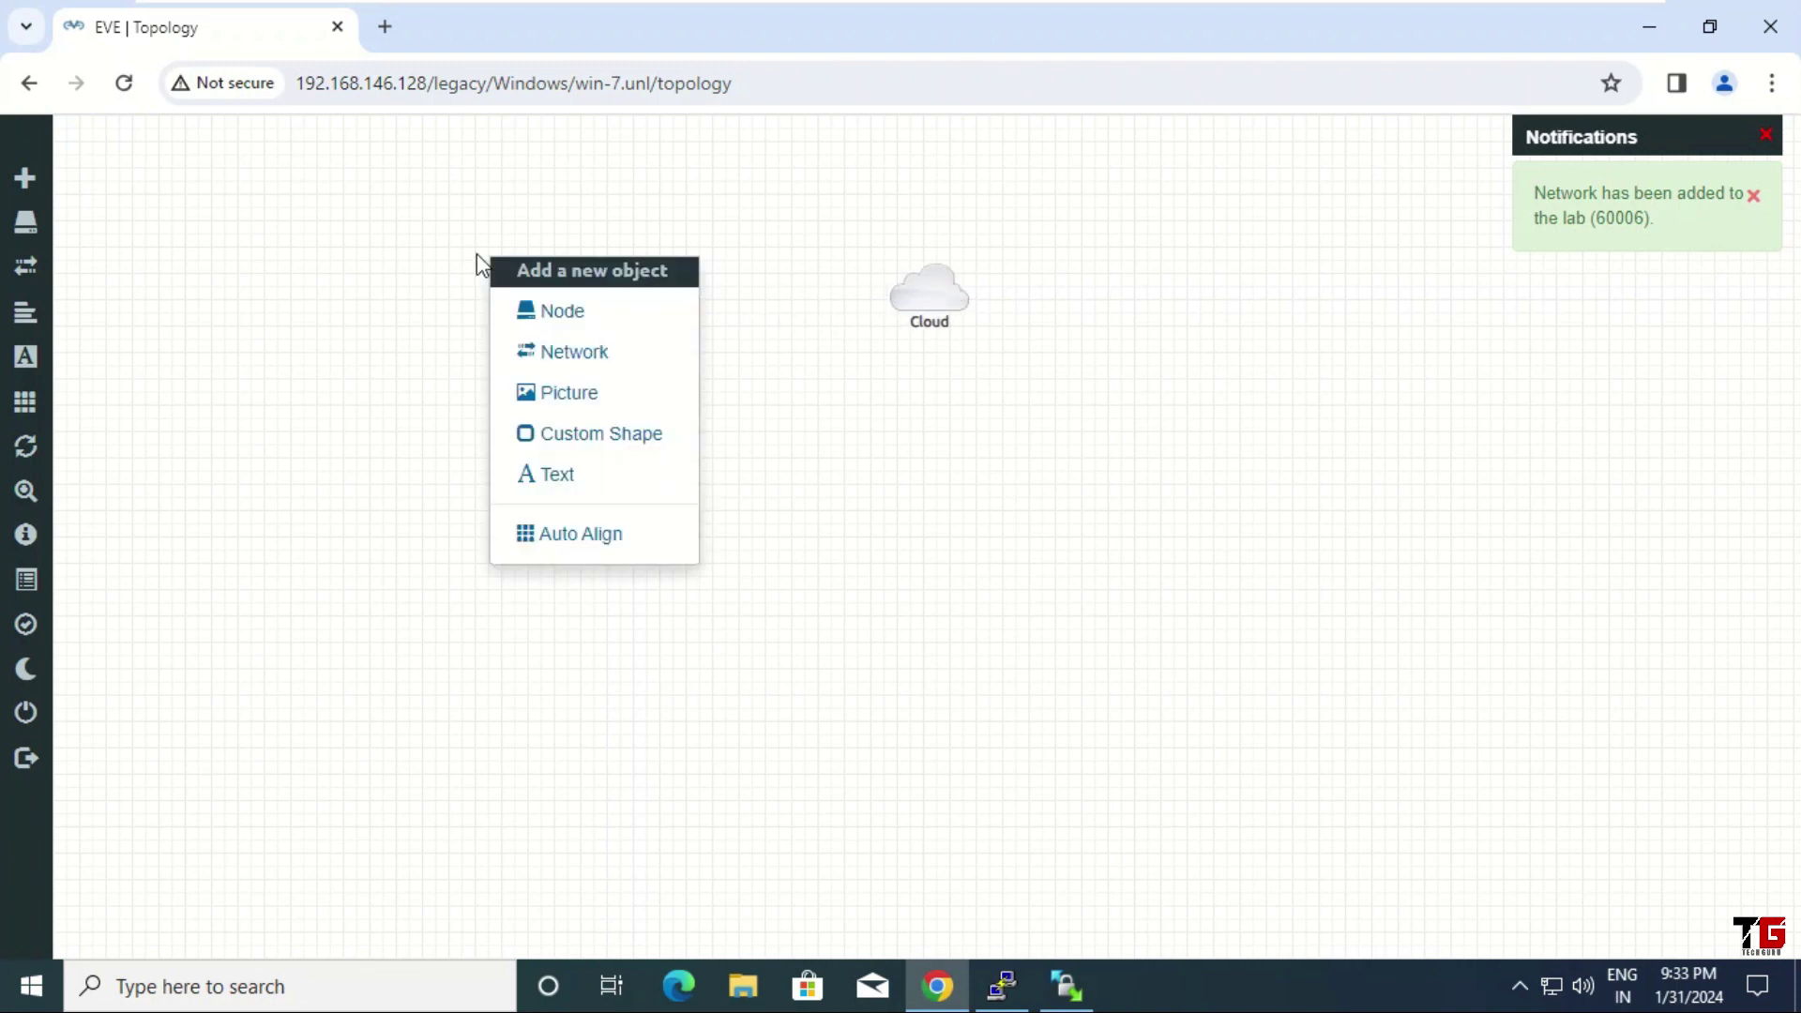
click(603, 317)
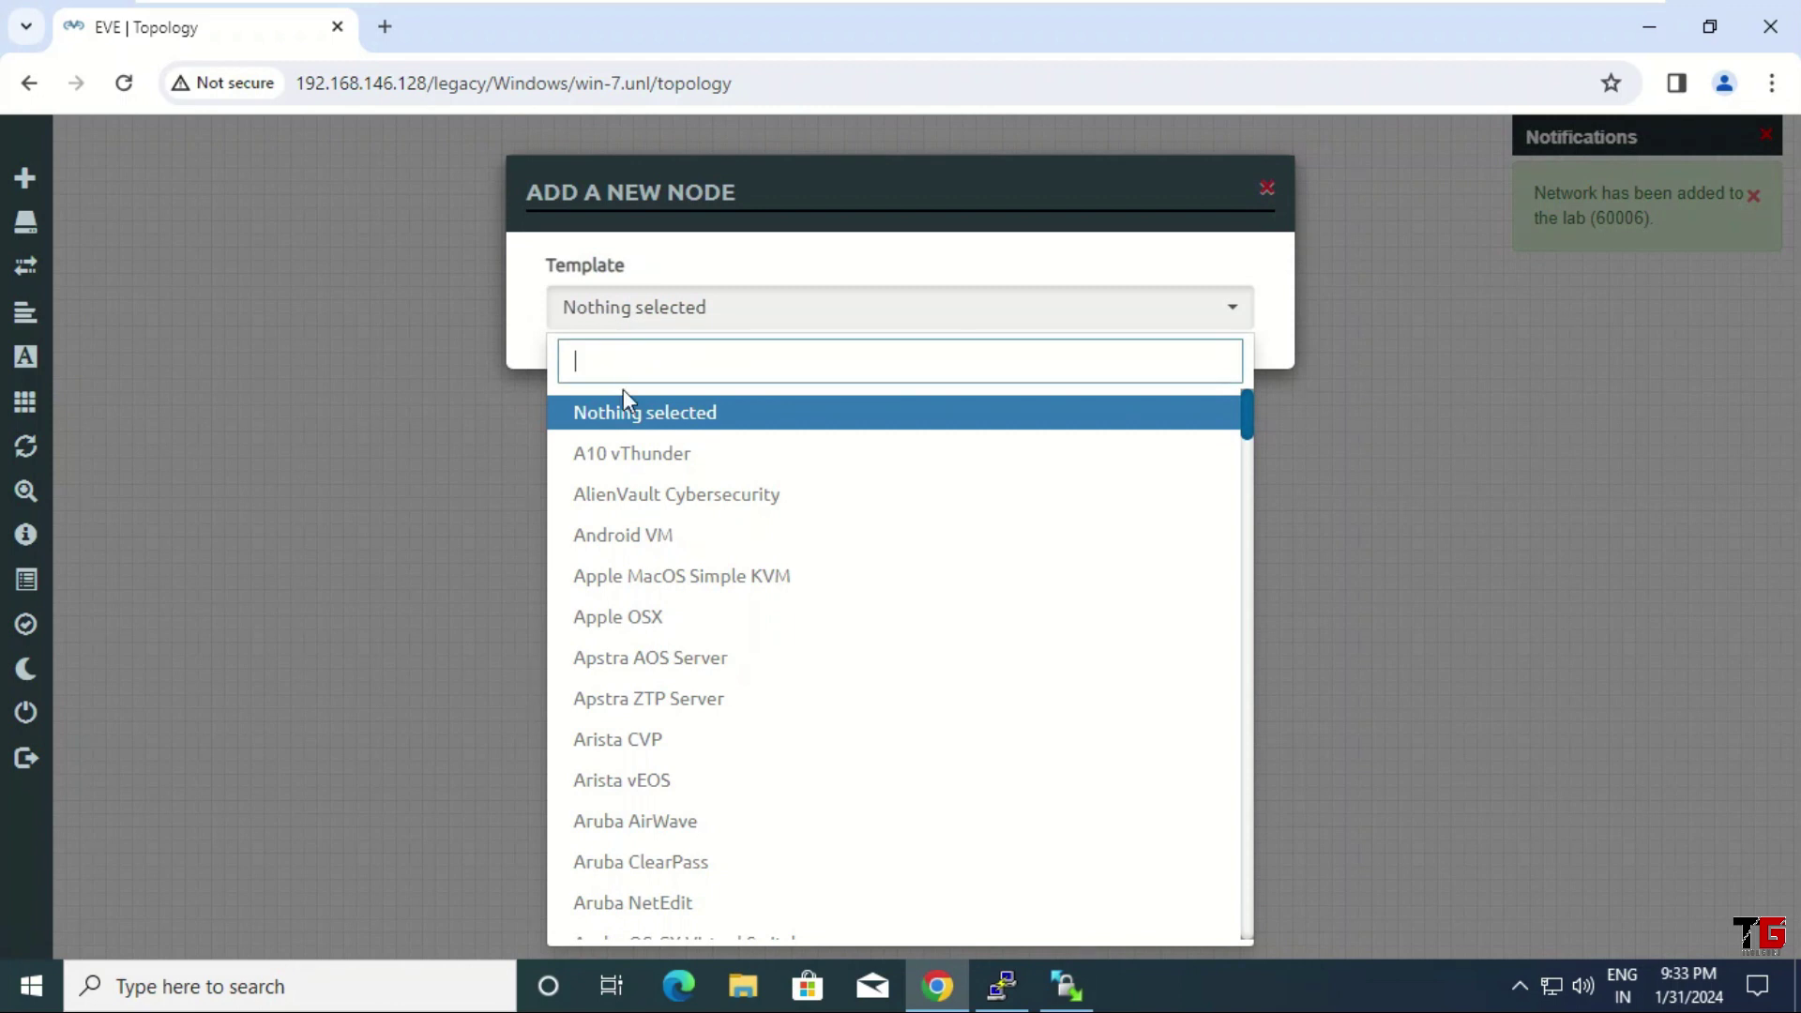
text(win)
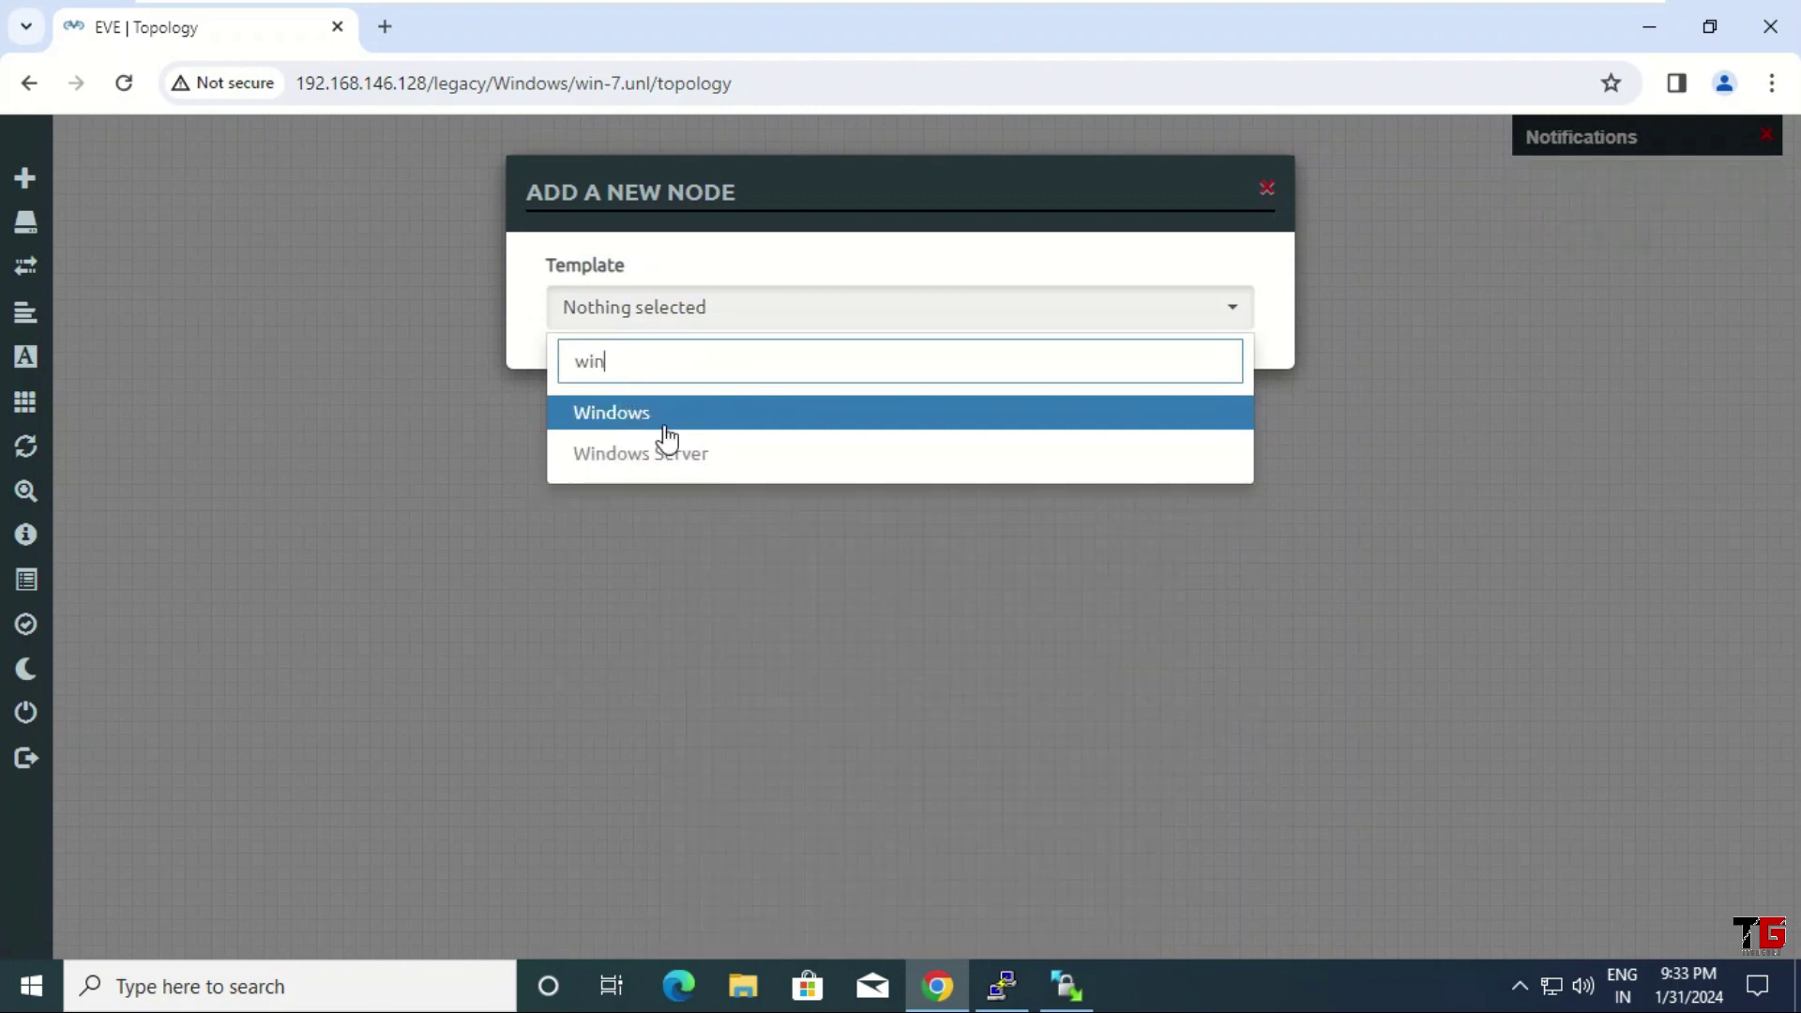
click(646, 420)
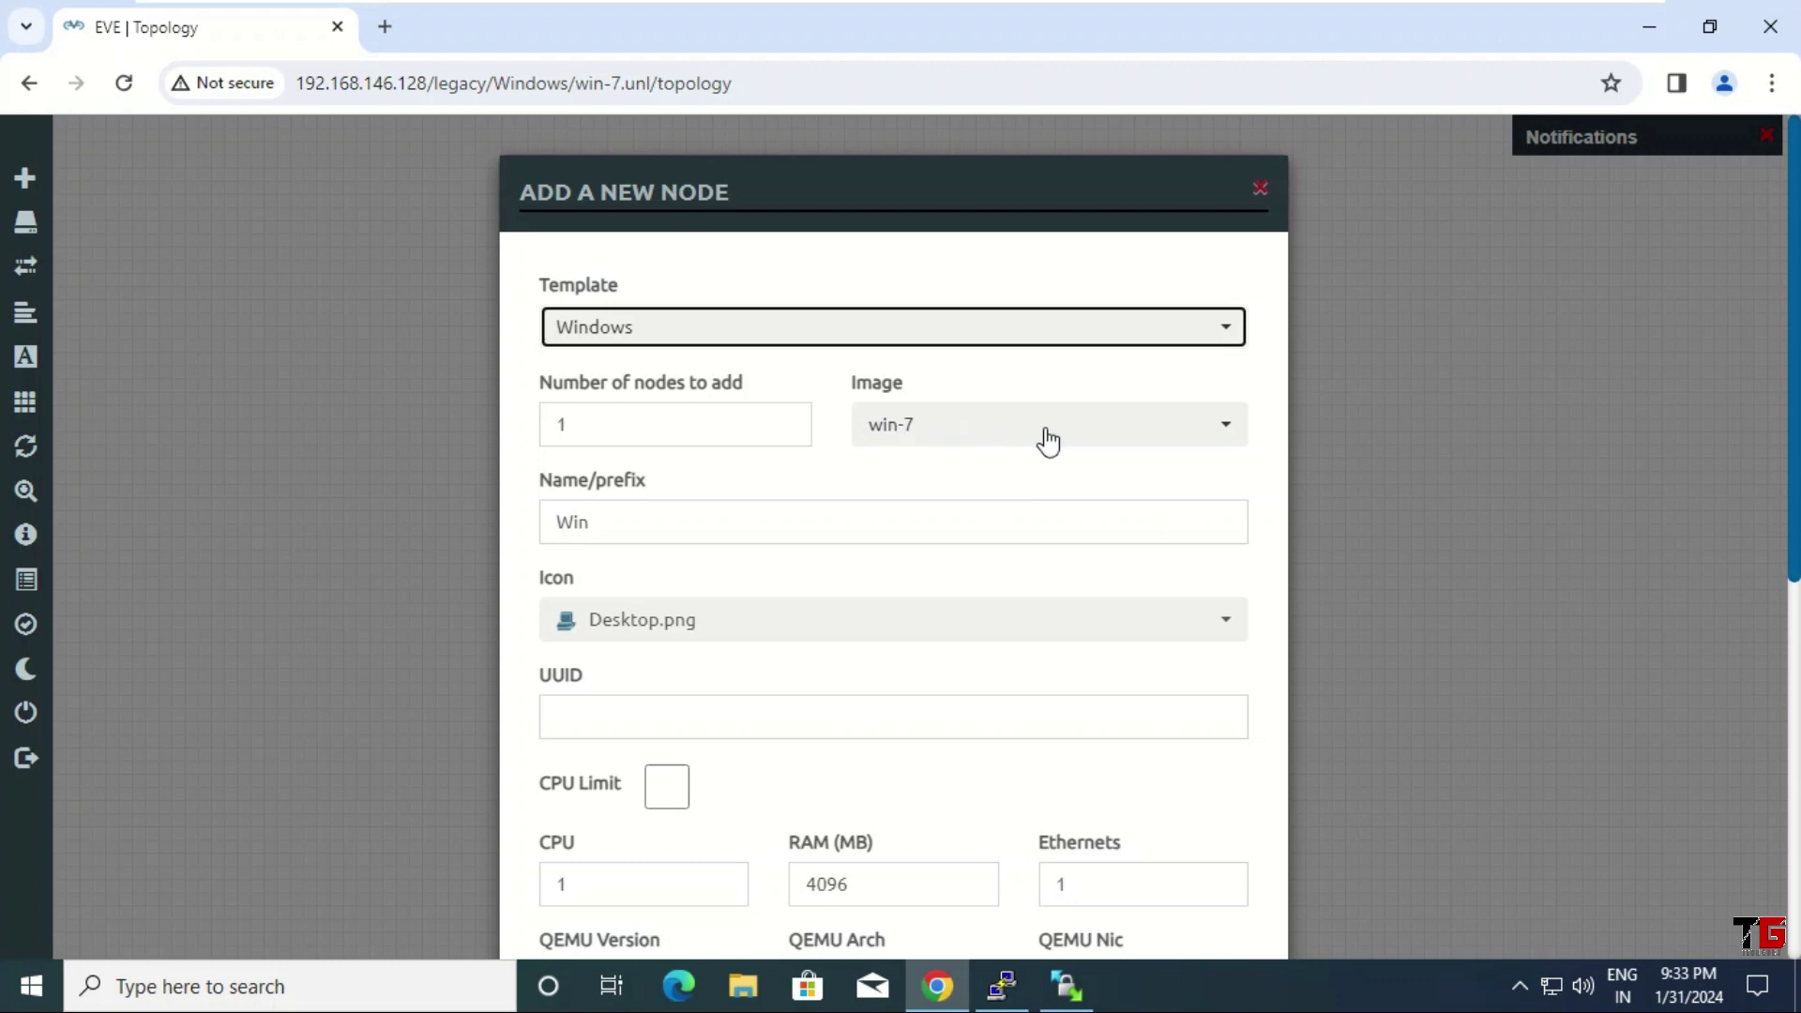
click(1213, 434)
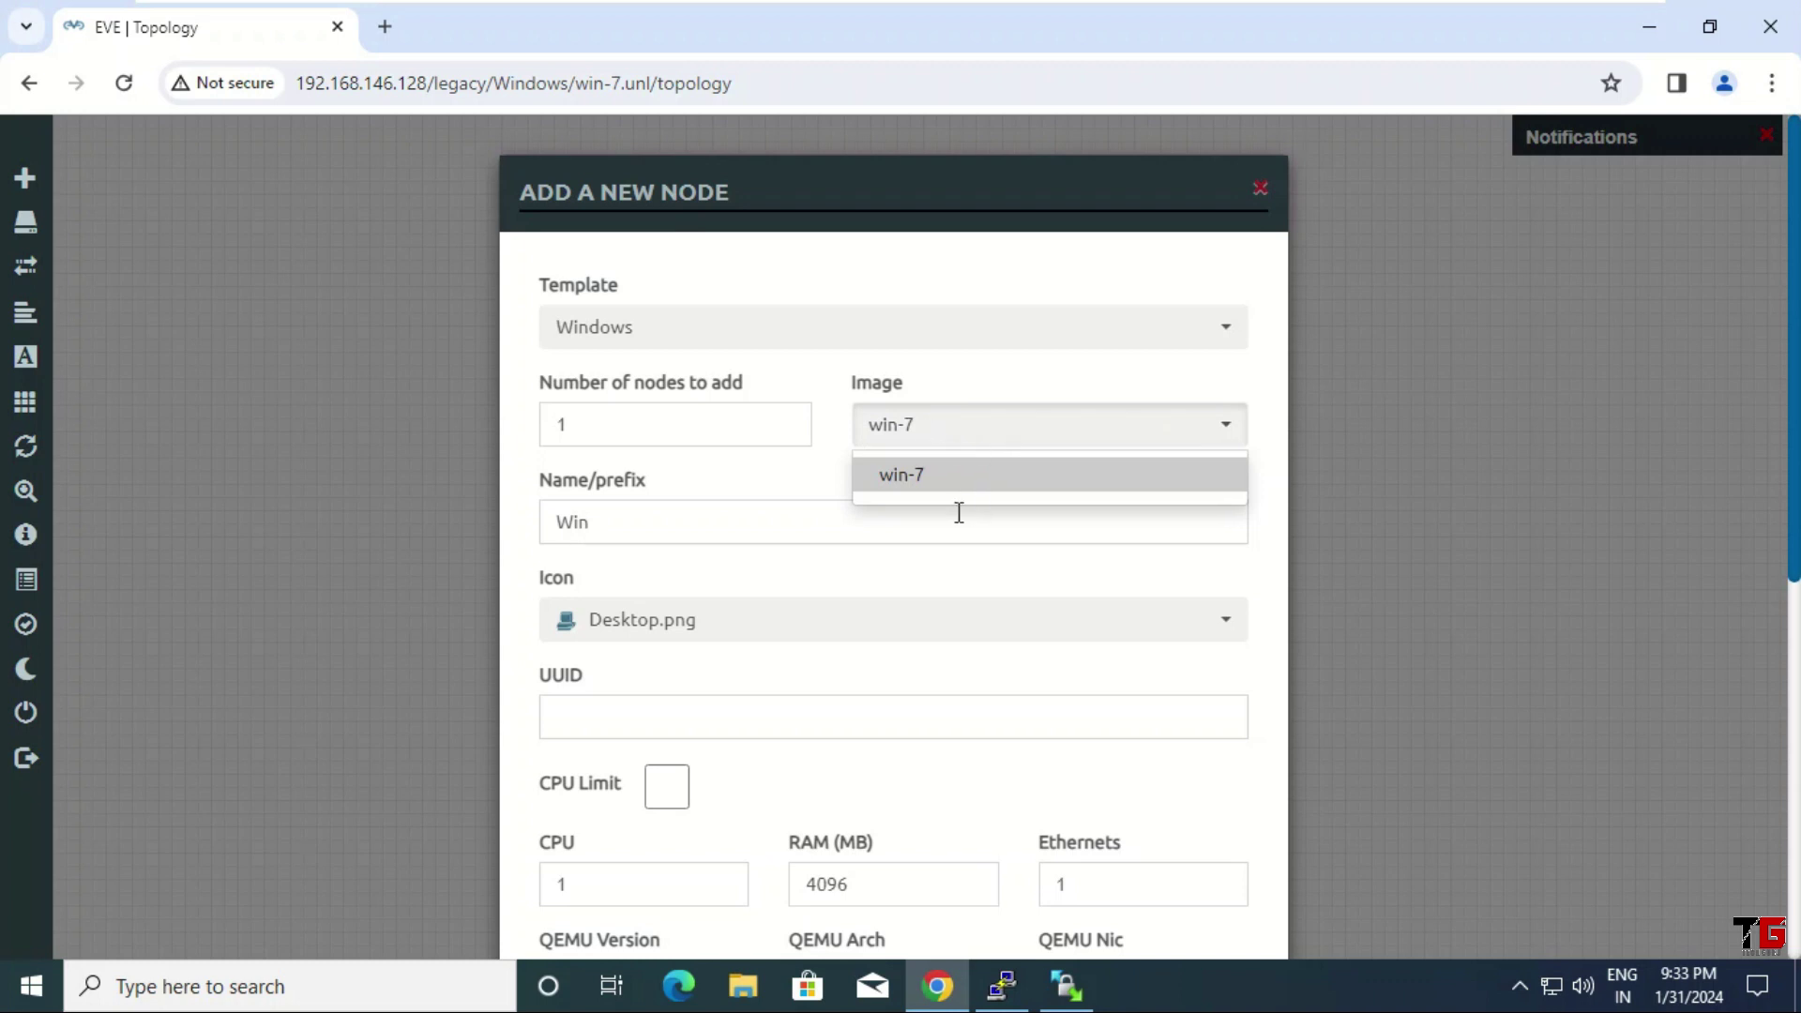
click(699, 609)
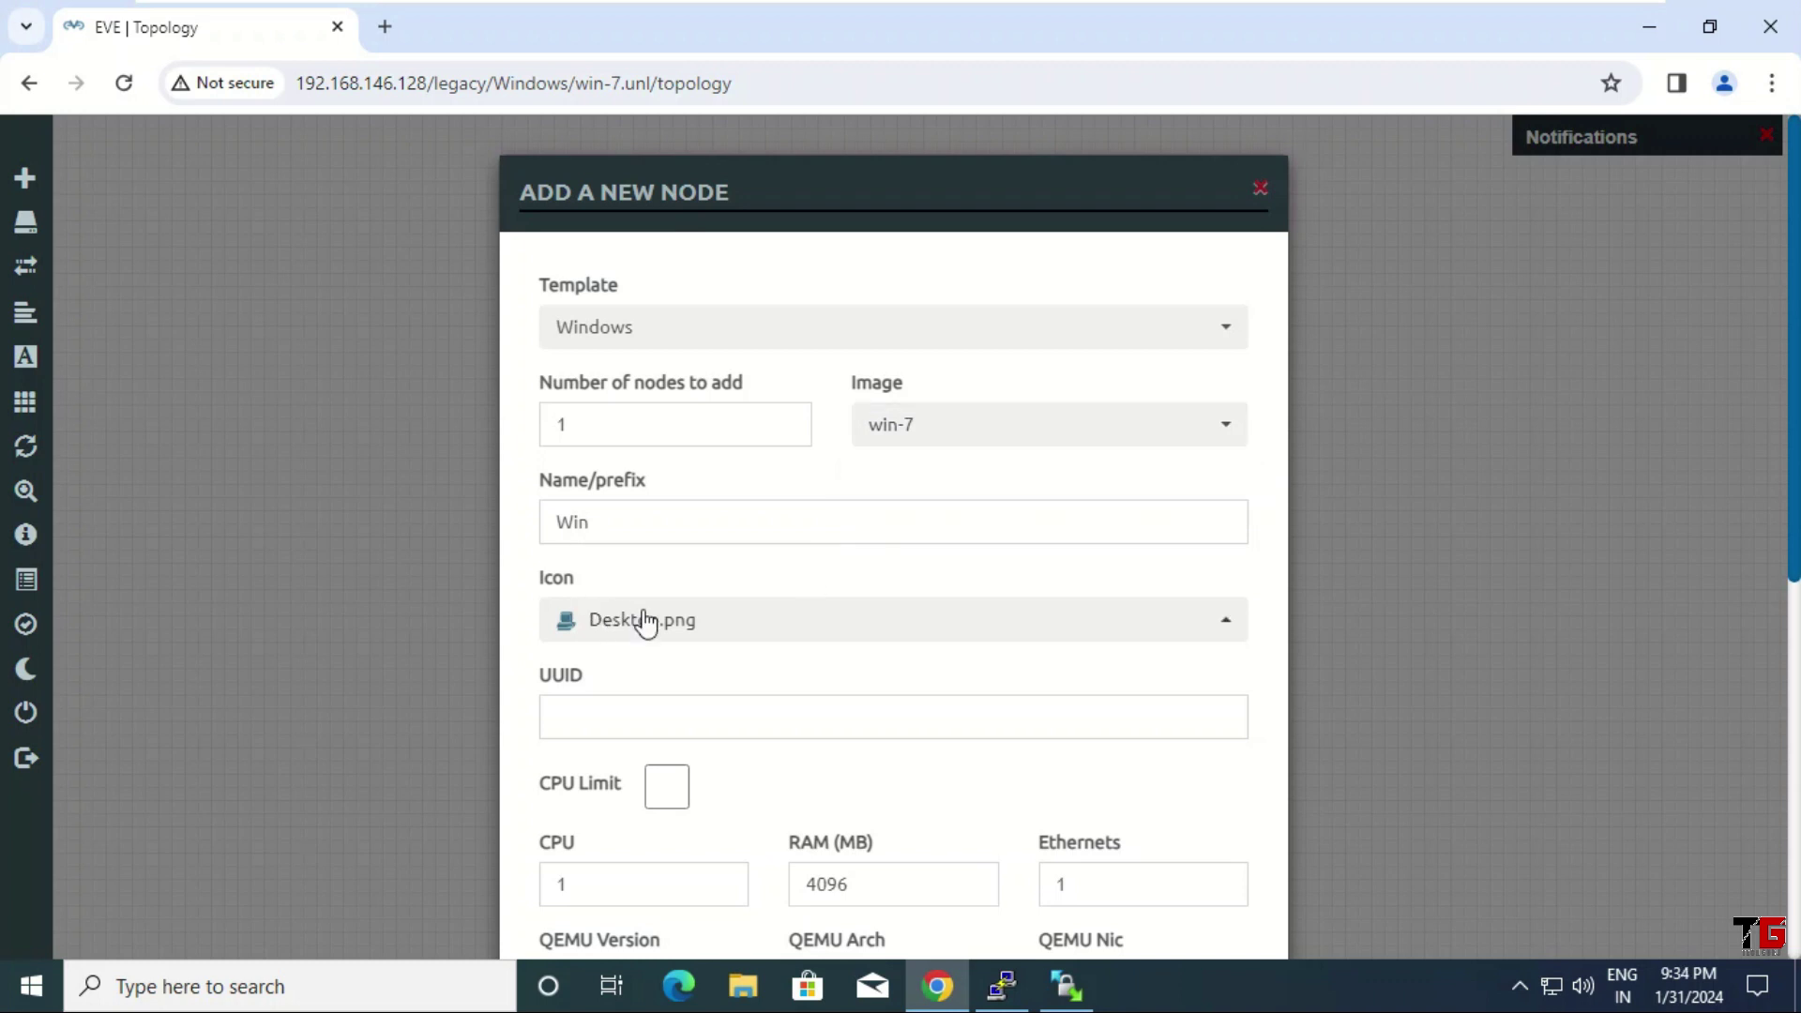
click(742, 635)
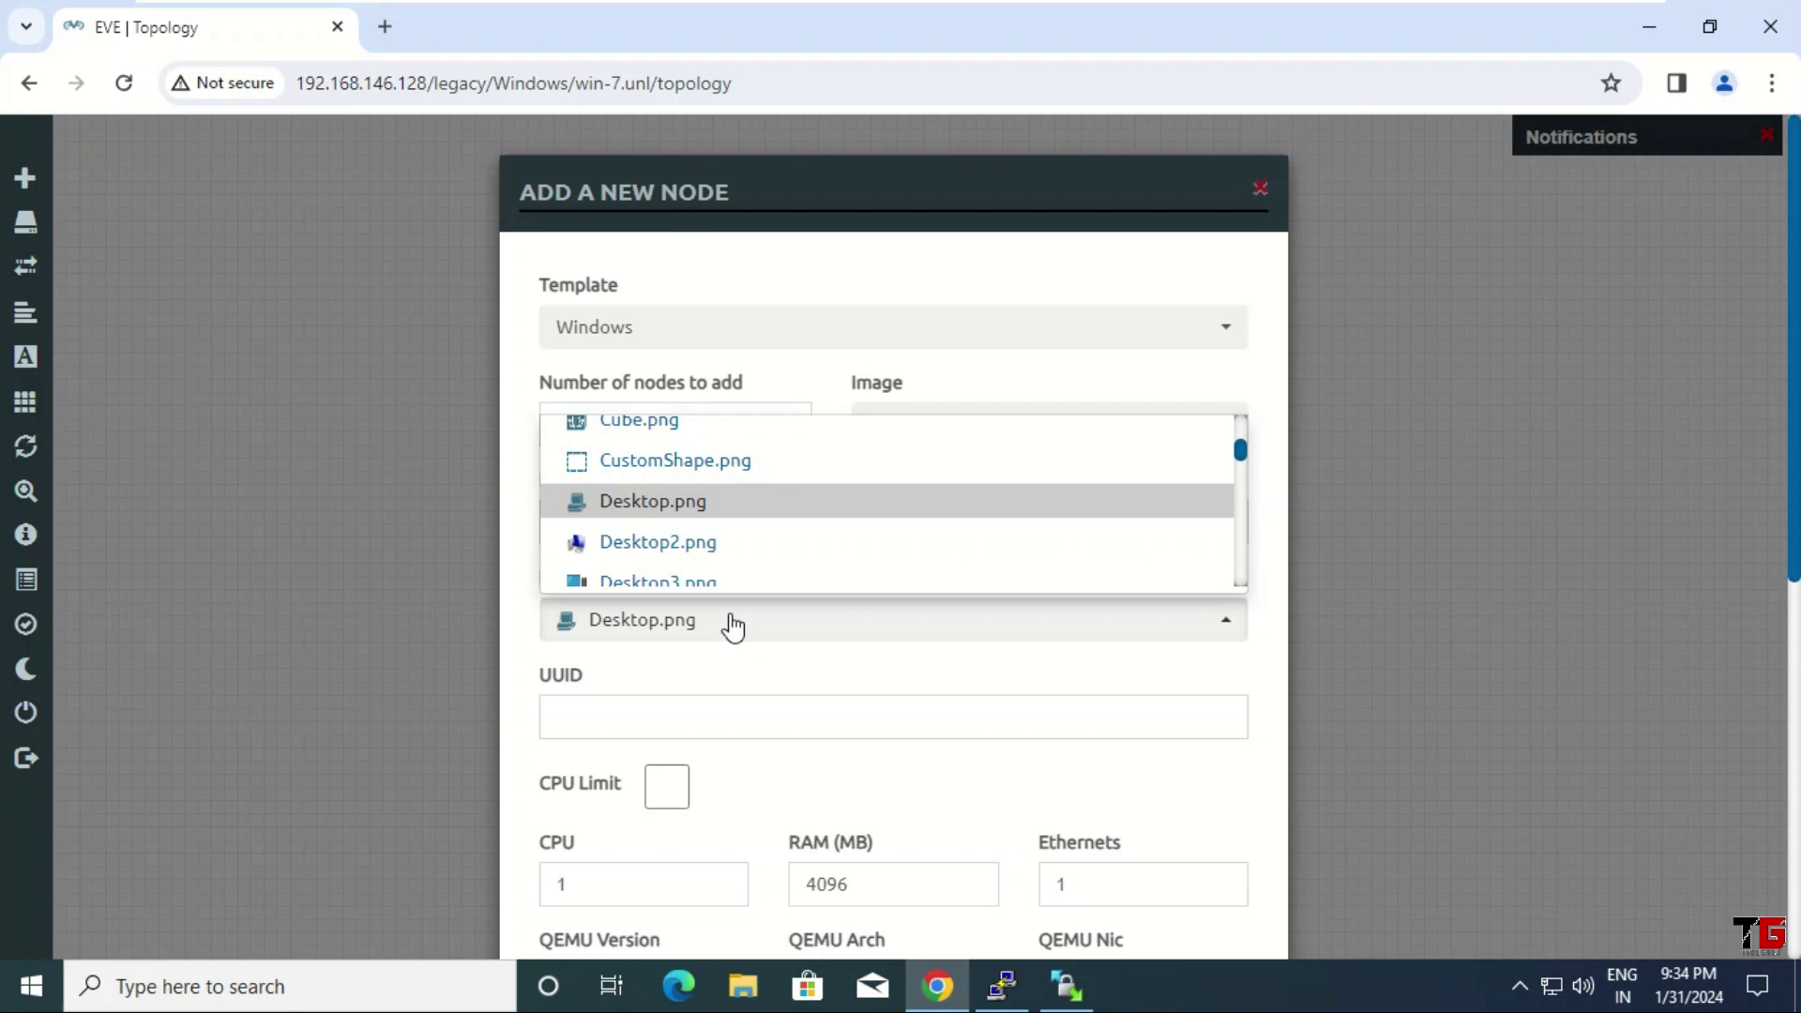
click(713, 544)
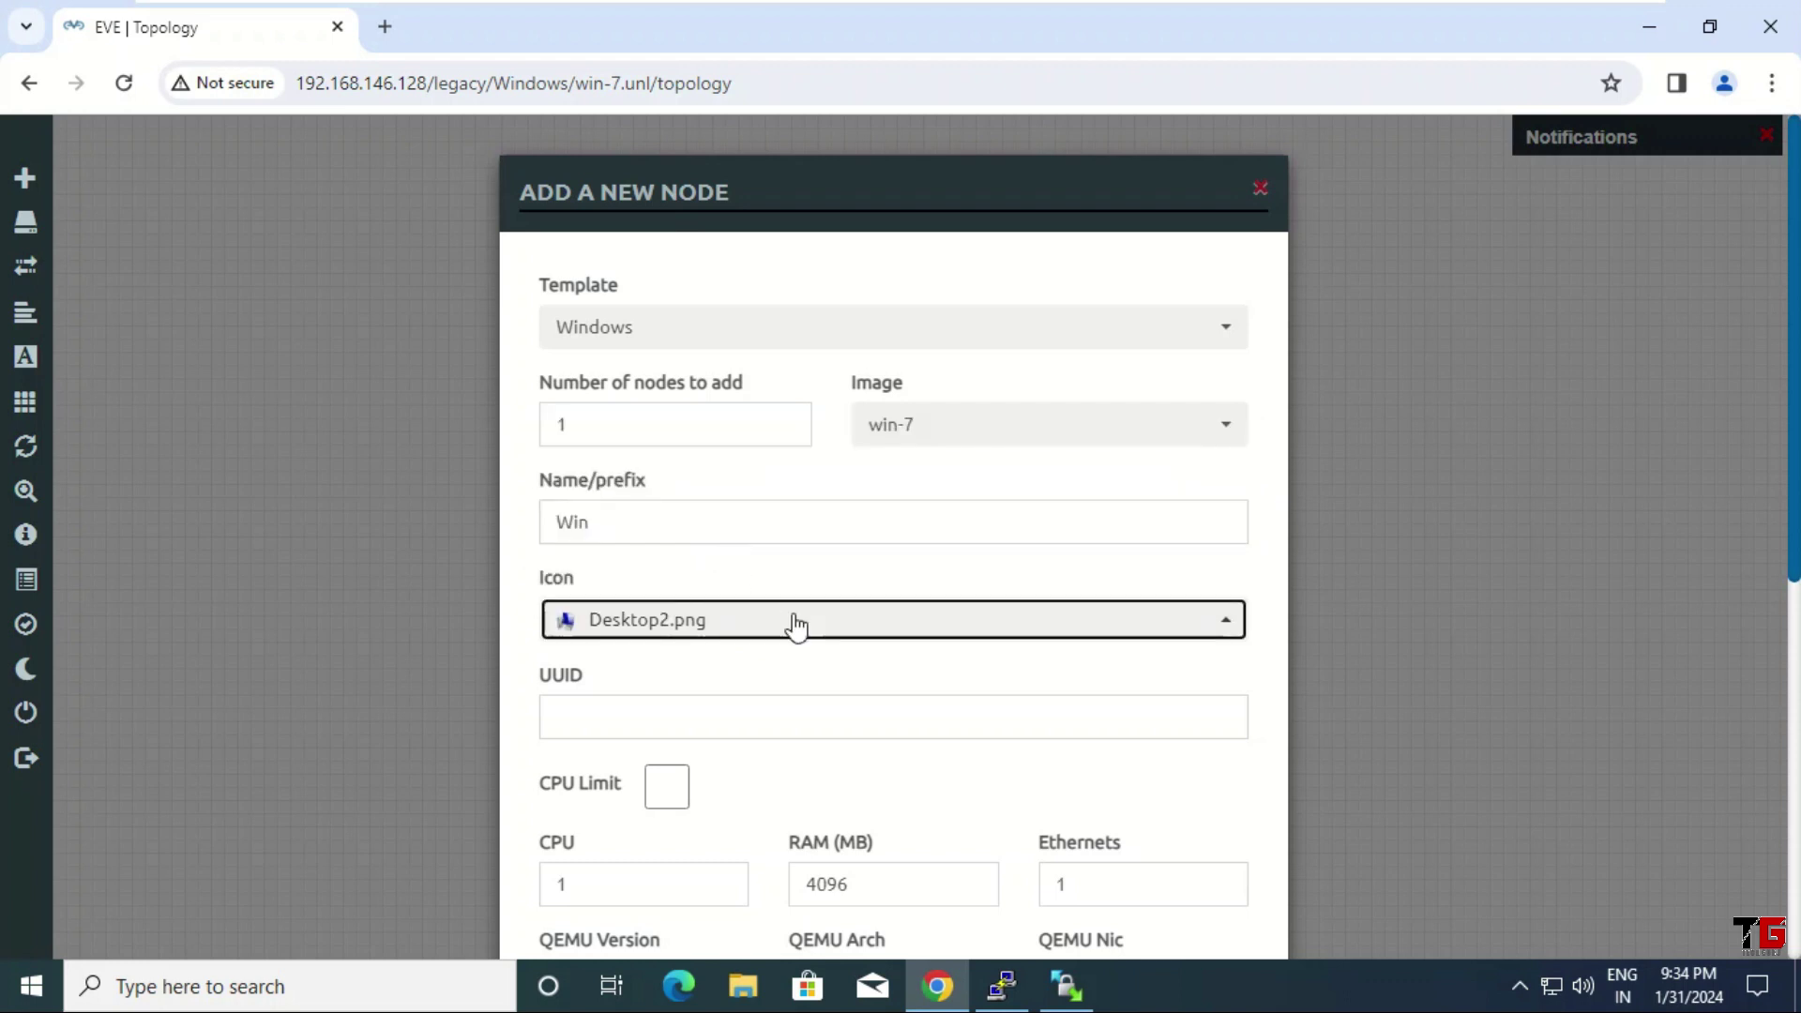
scroll(863, 654, down, 3)
scroll(862, 646, down, 1)
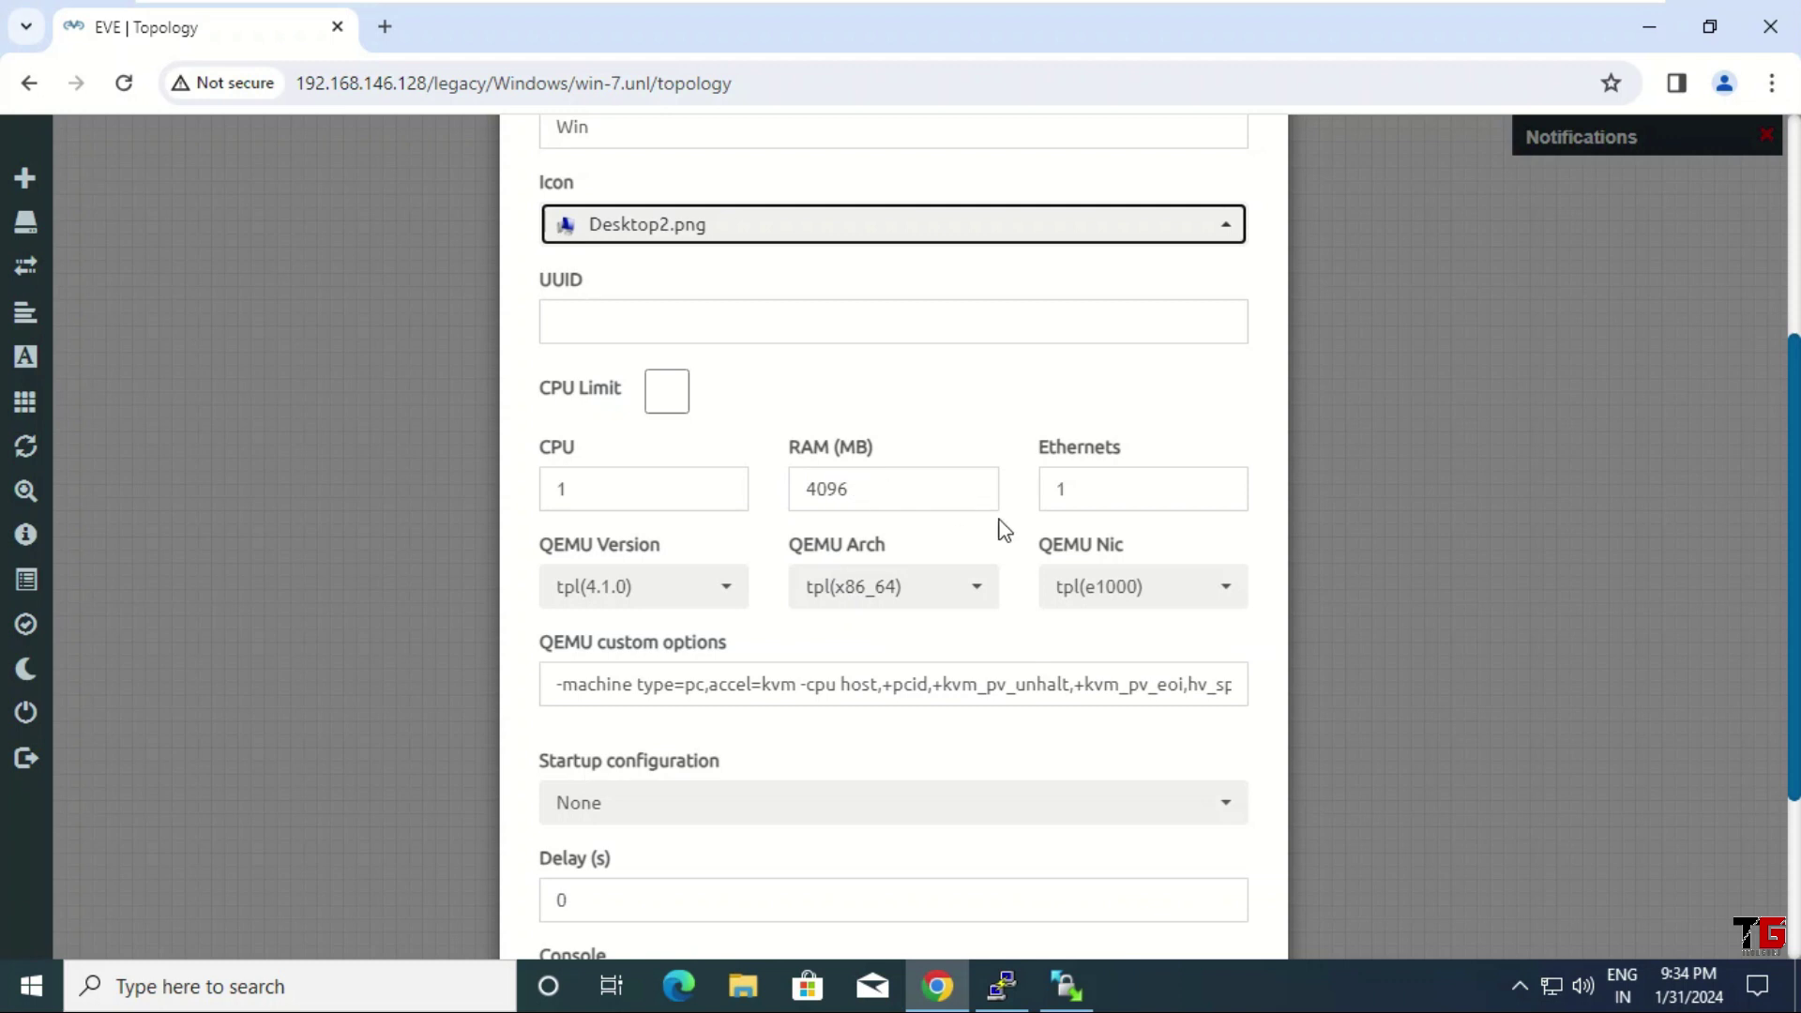
scroll(1001, 525, down, 3)
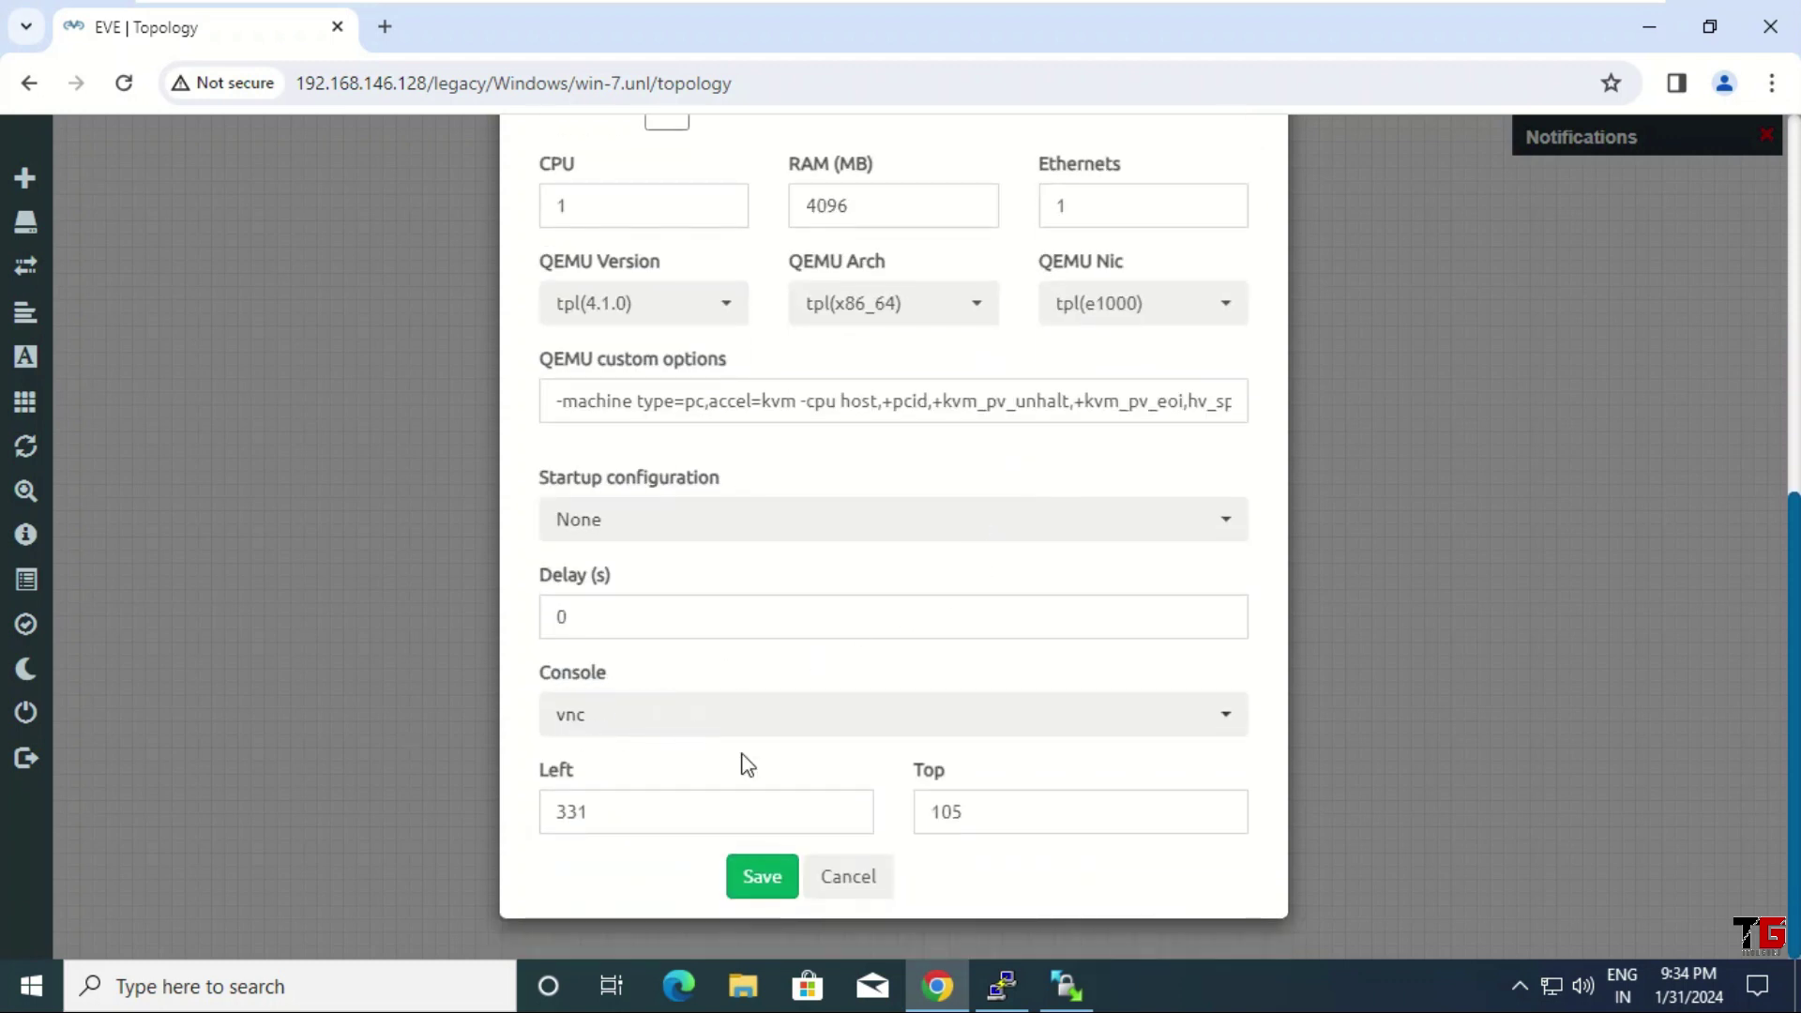
click(765, 885)
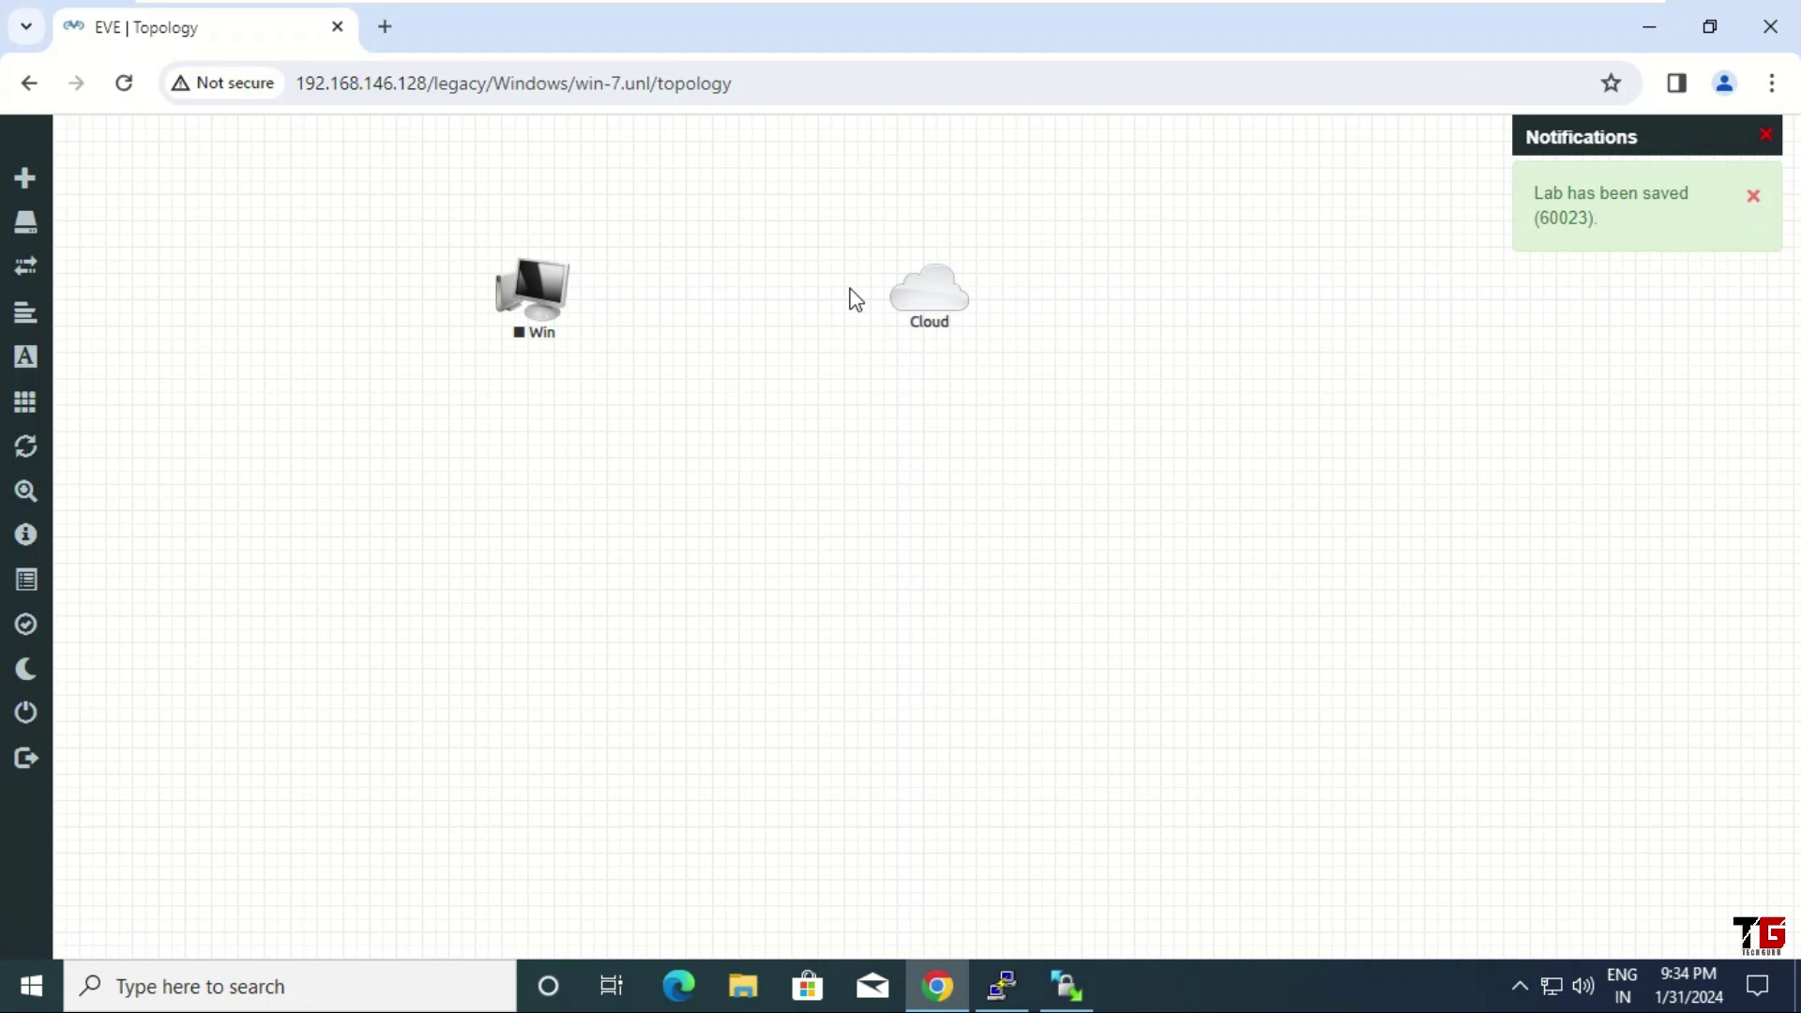
Link Cloud to Win's e0 interface, start the Win node, and open its VNC console
drag(958, 287, 552, 296)
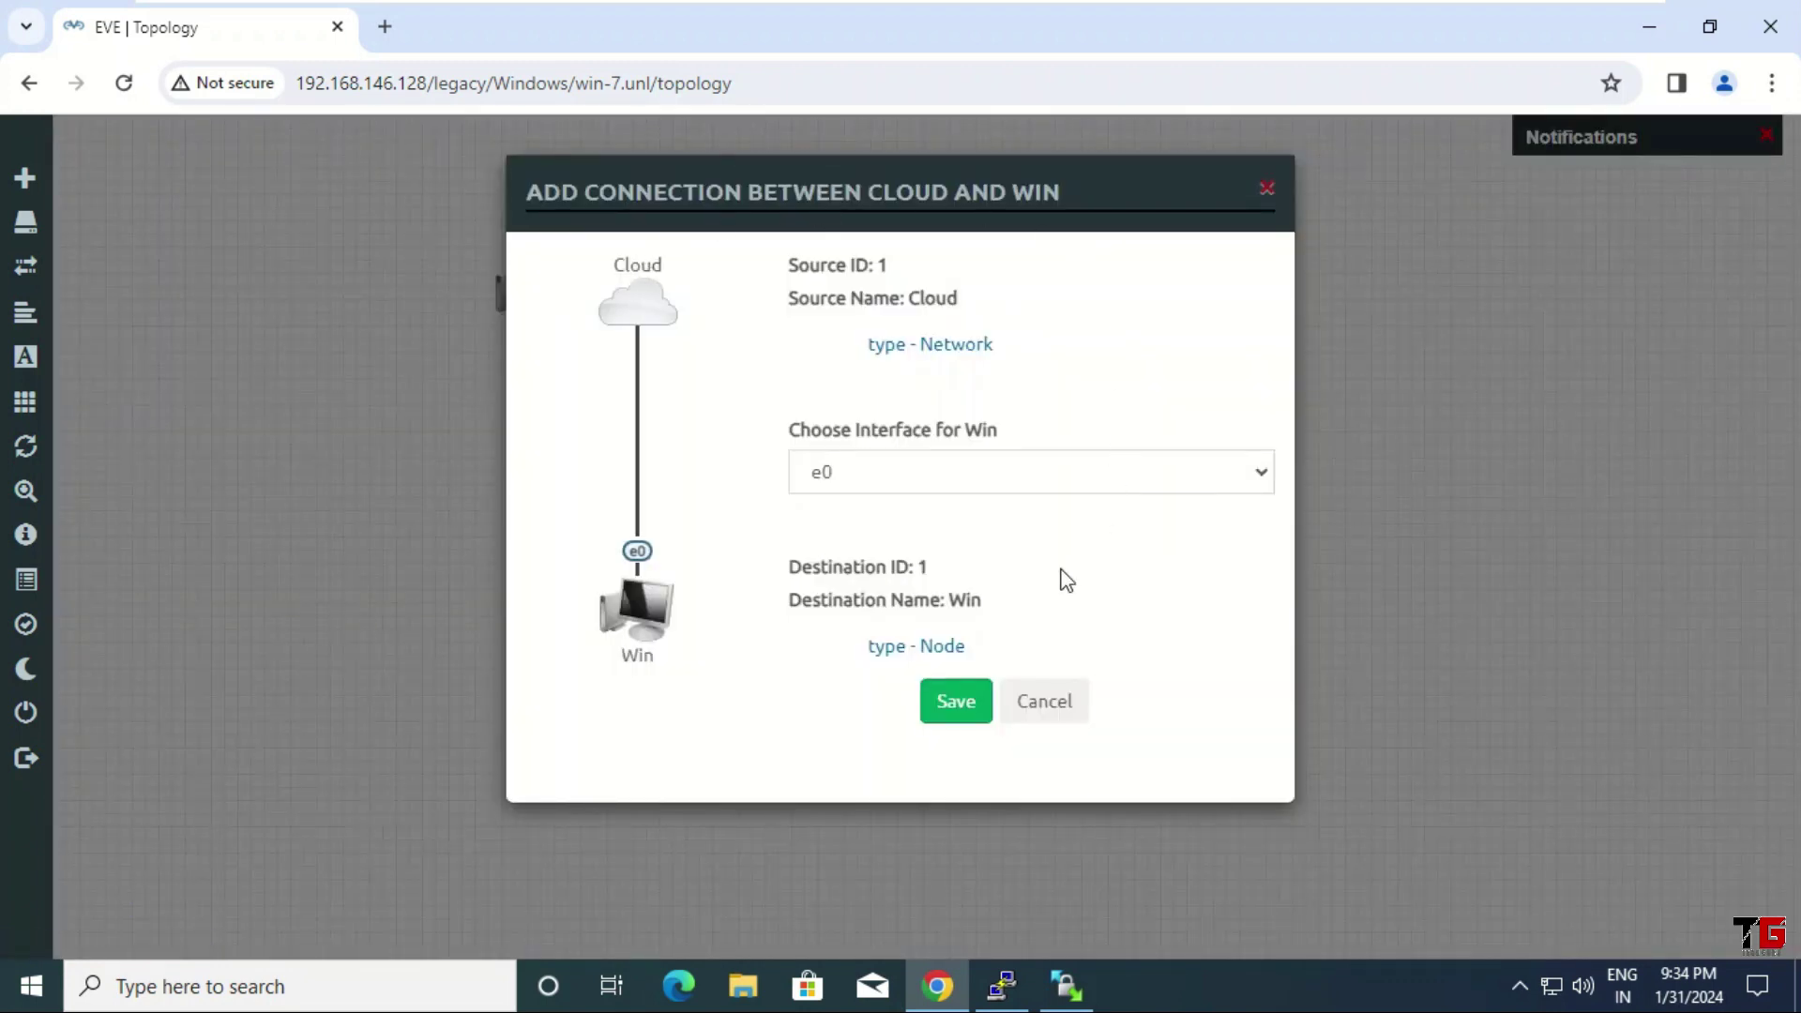
click(952, 700)
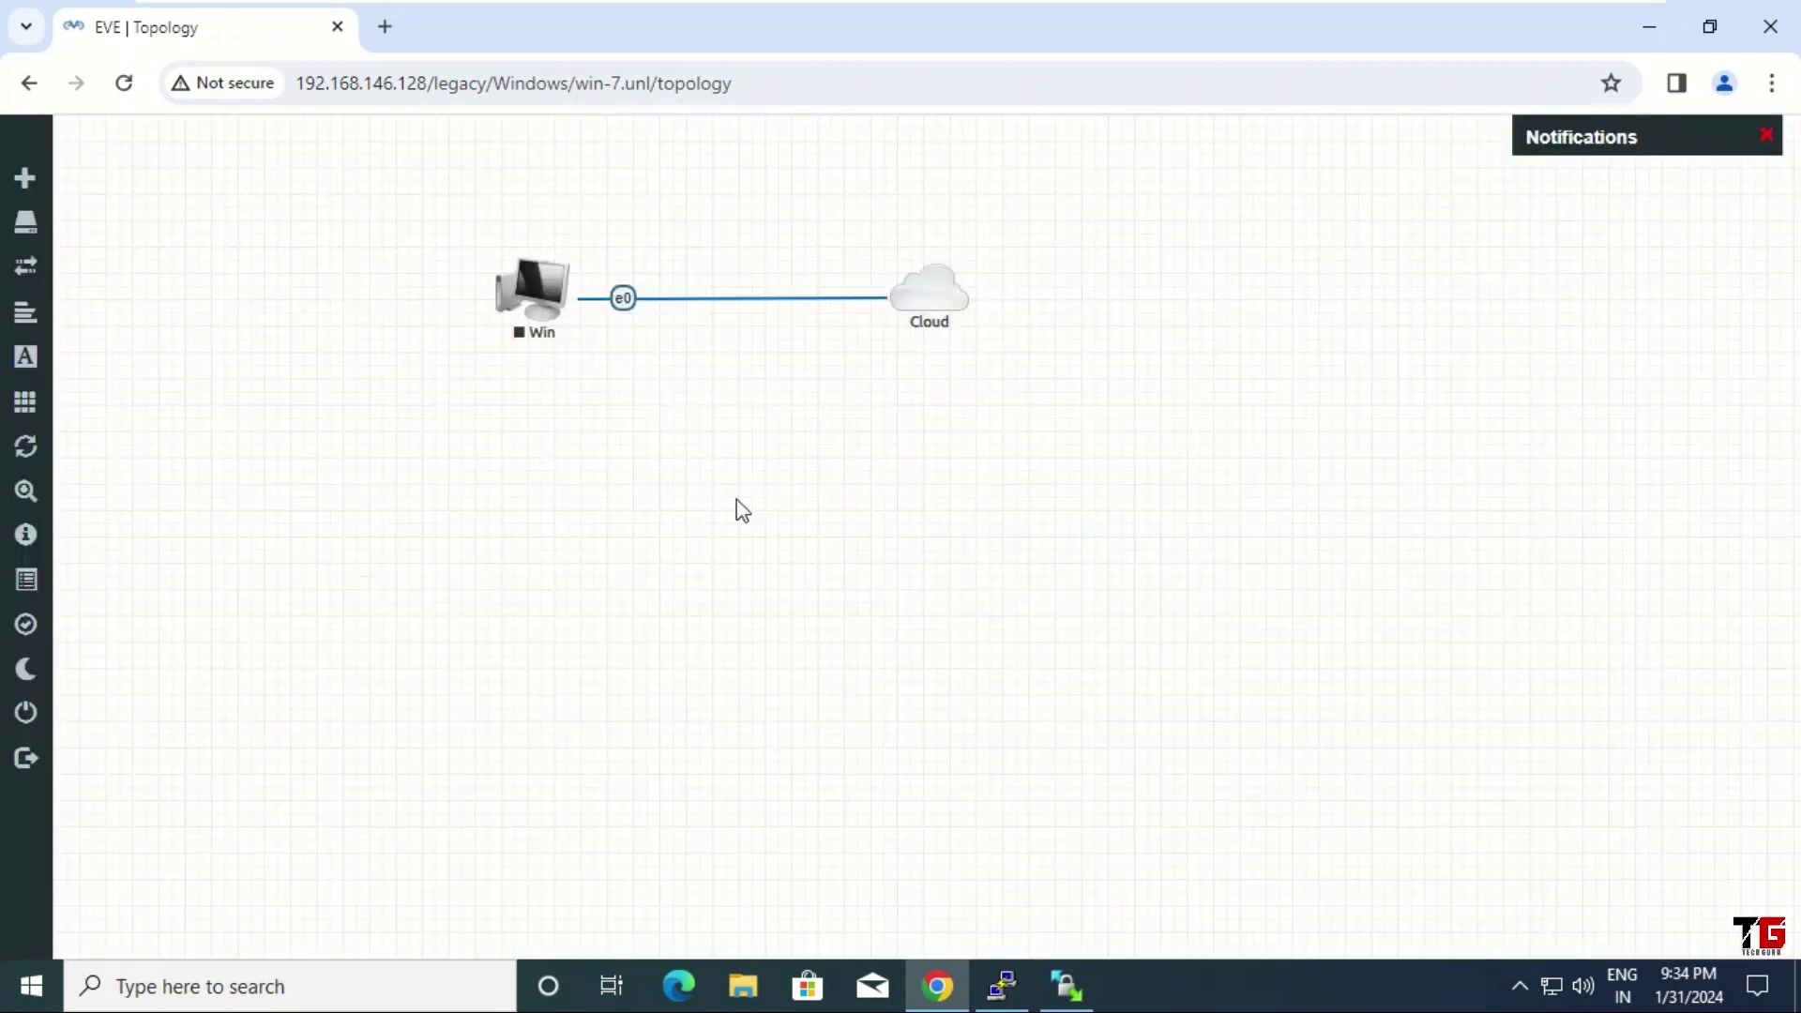
right_click(537, 298)
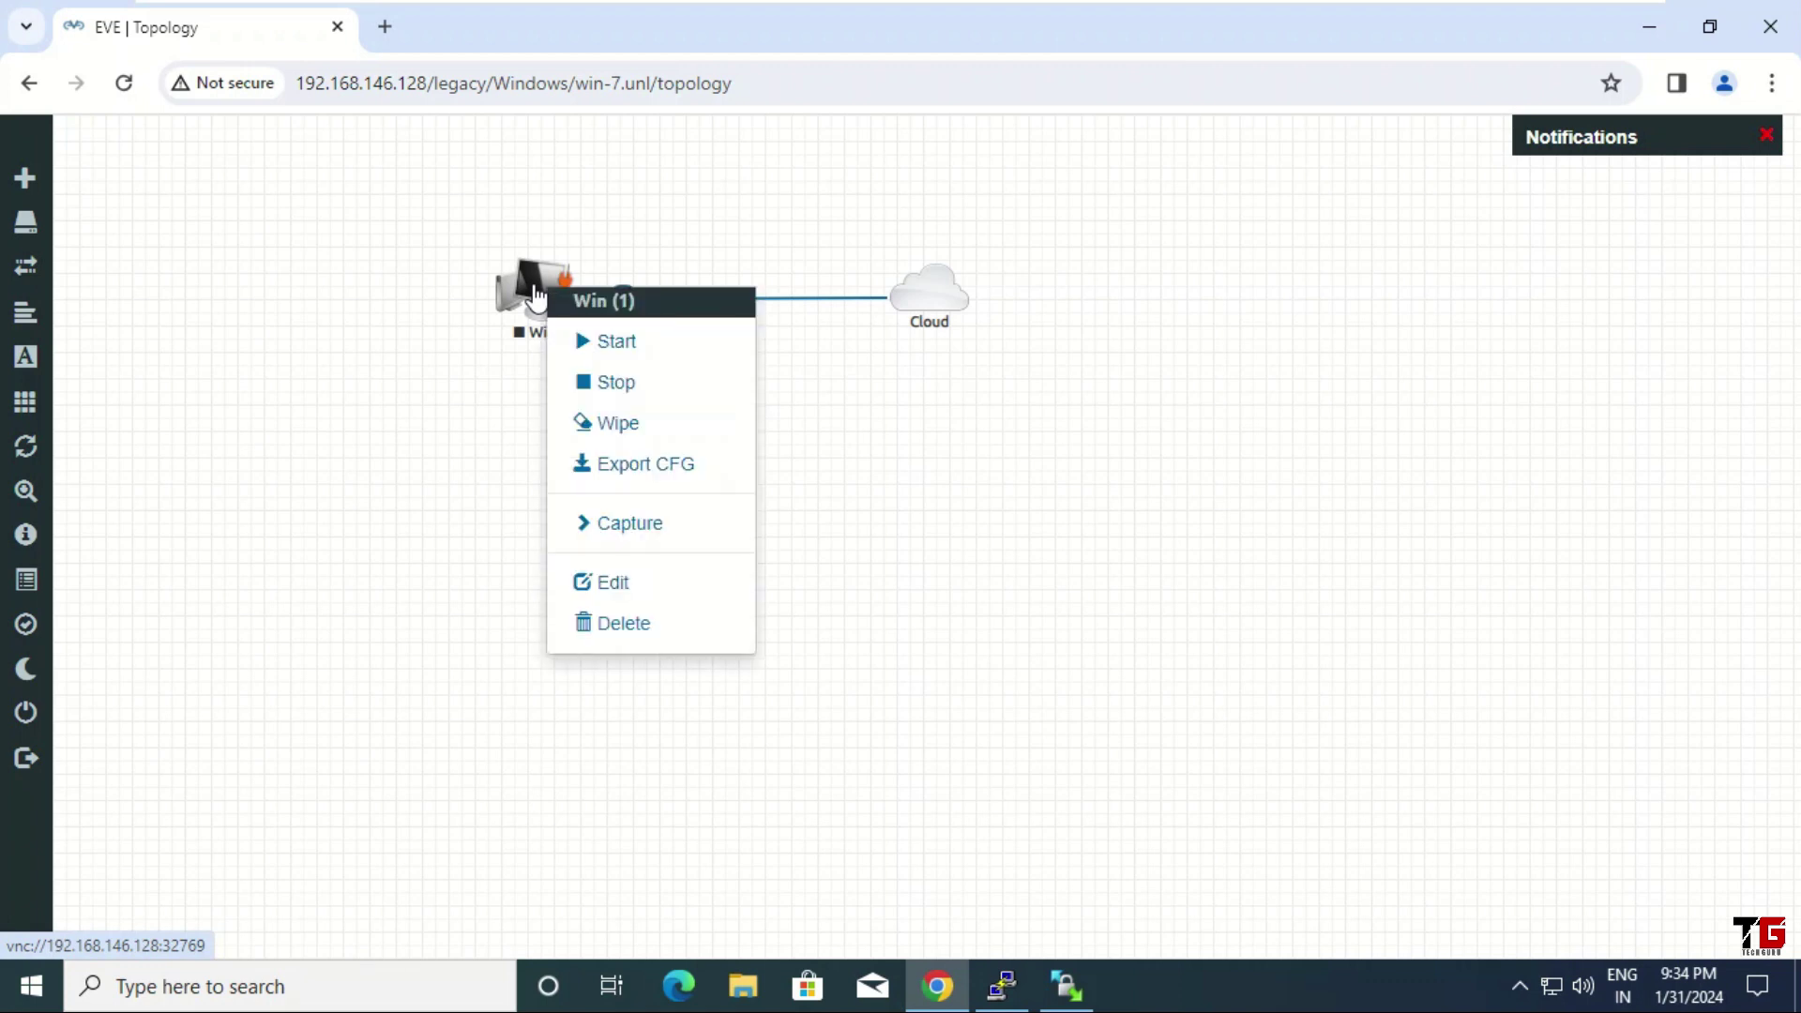
click(656, 346)
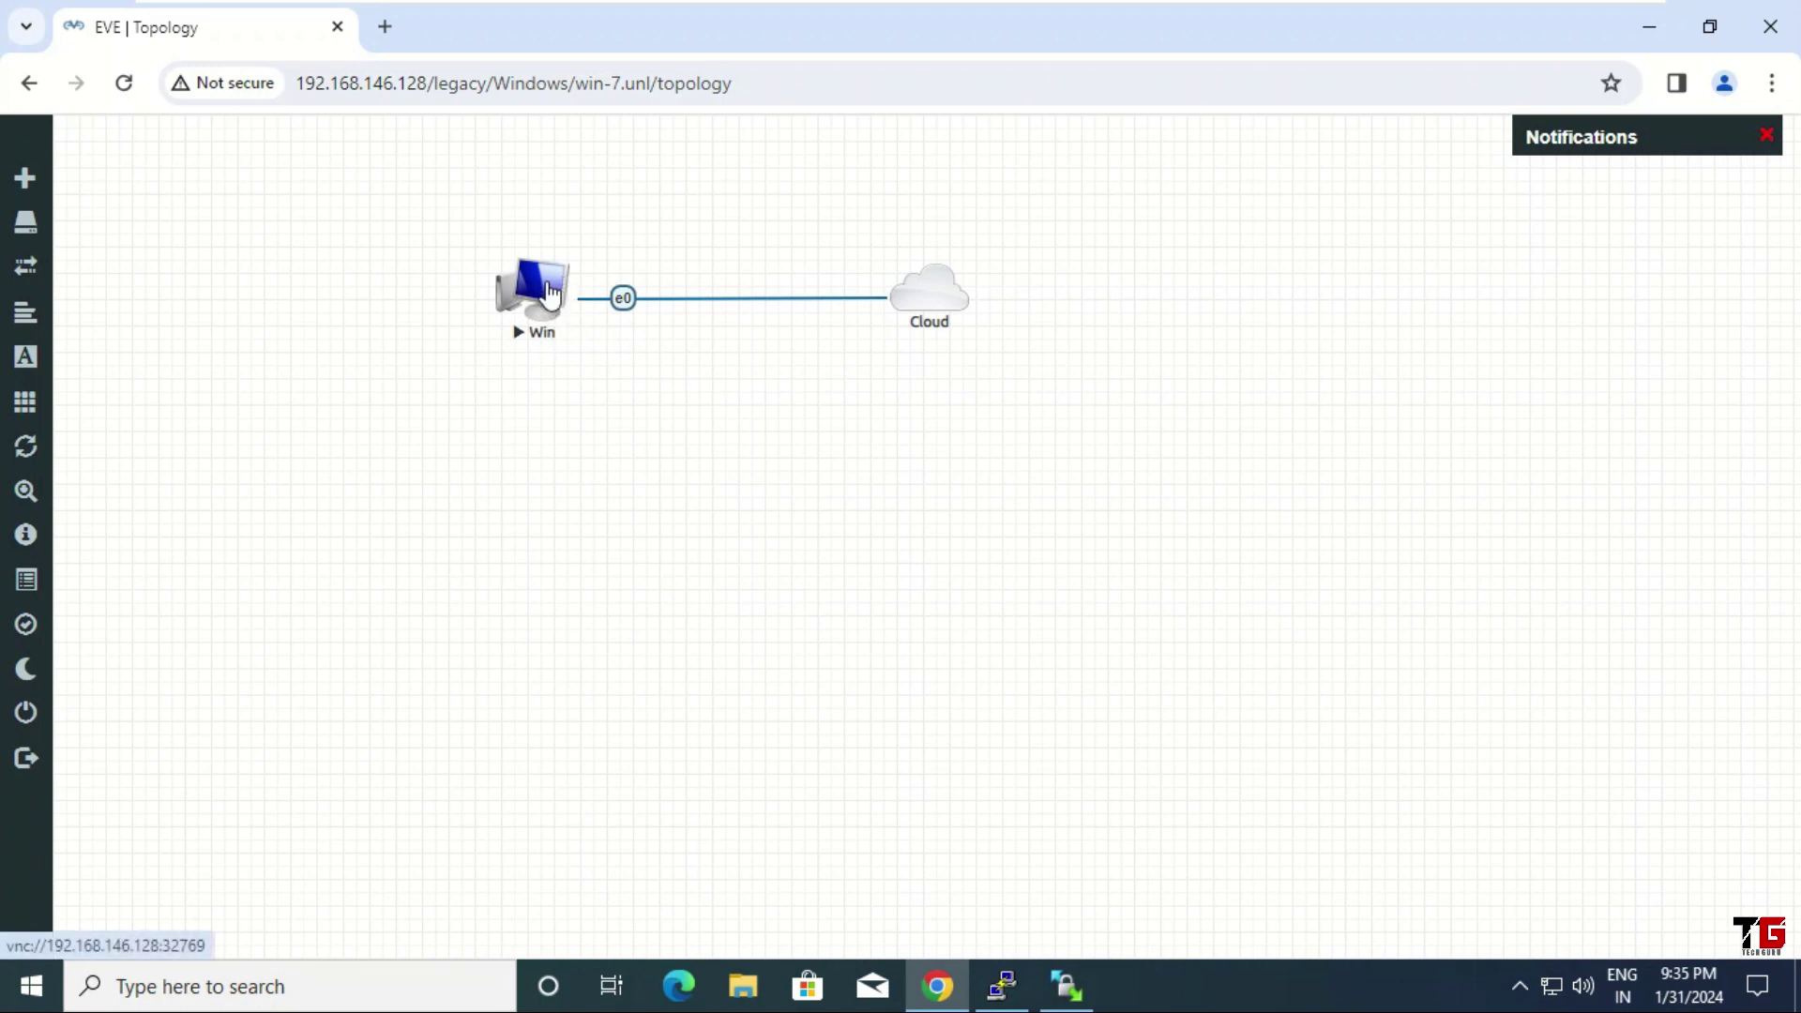
click(549, 294)
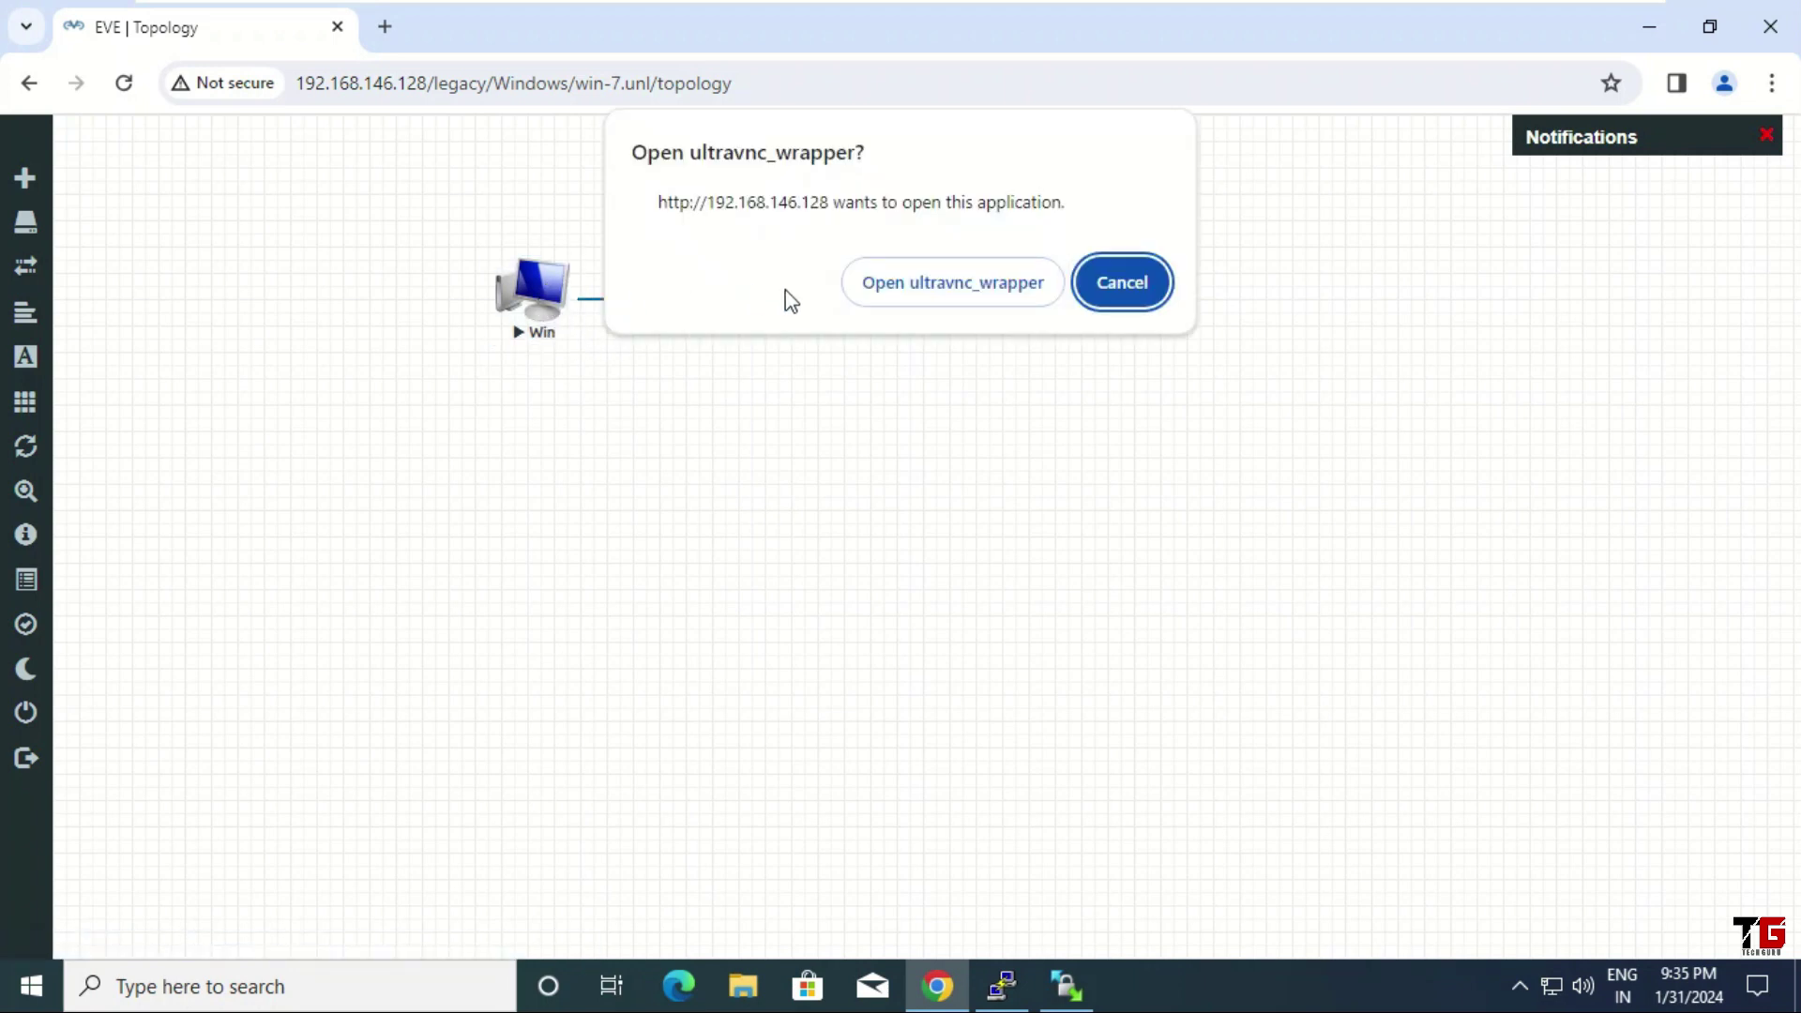
Start Windows 7 setup with default language, accept the license, and choose Custom (advanced)
click(1002, 298)
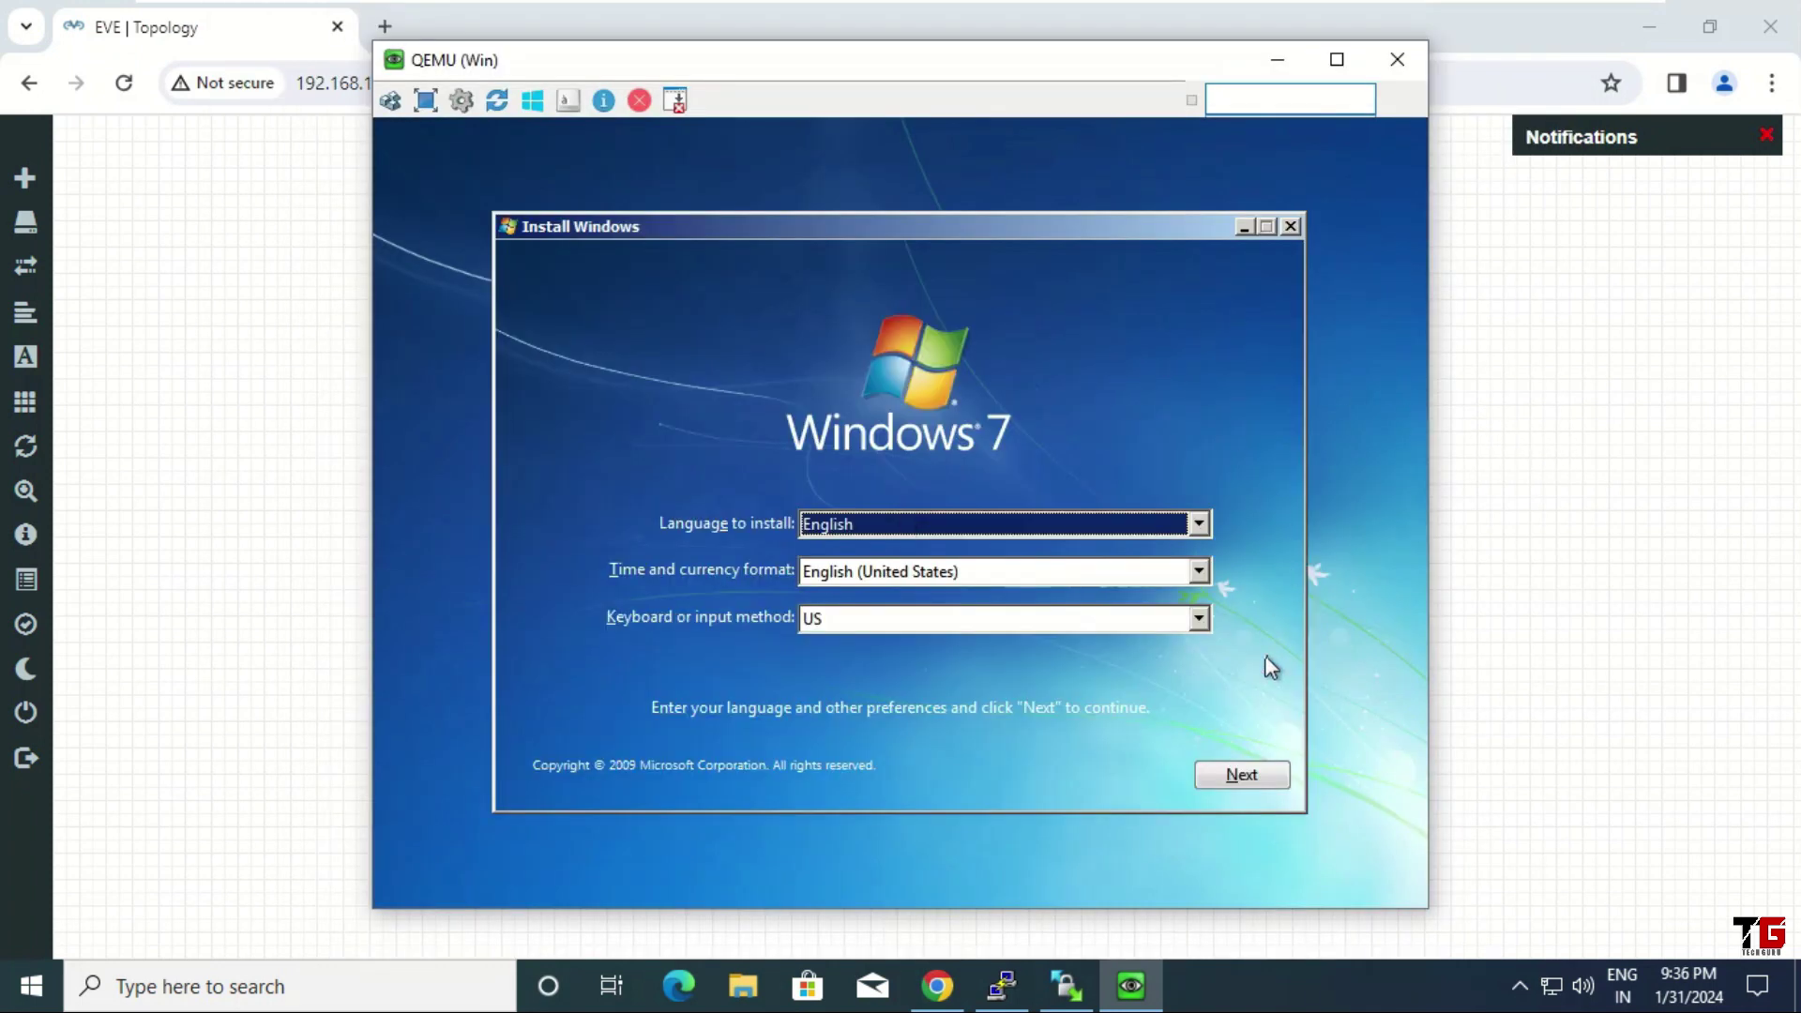
click(1260, 776)
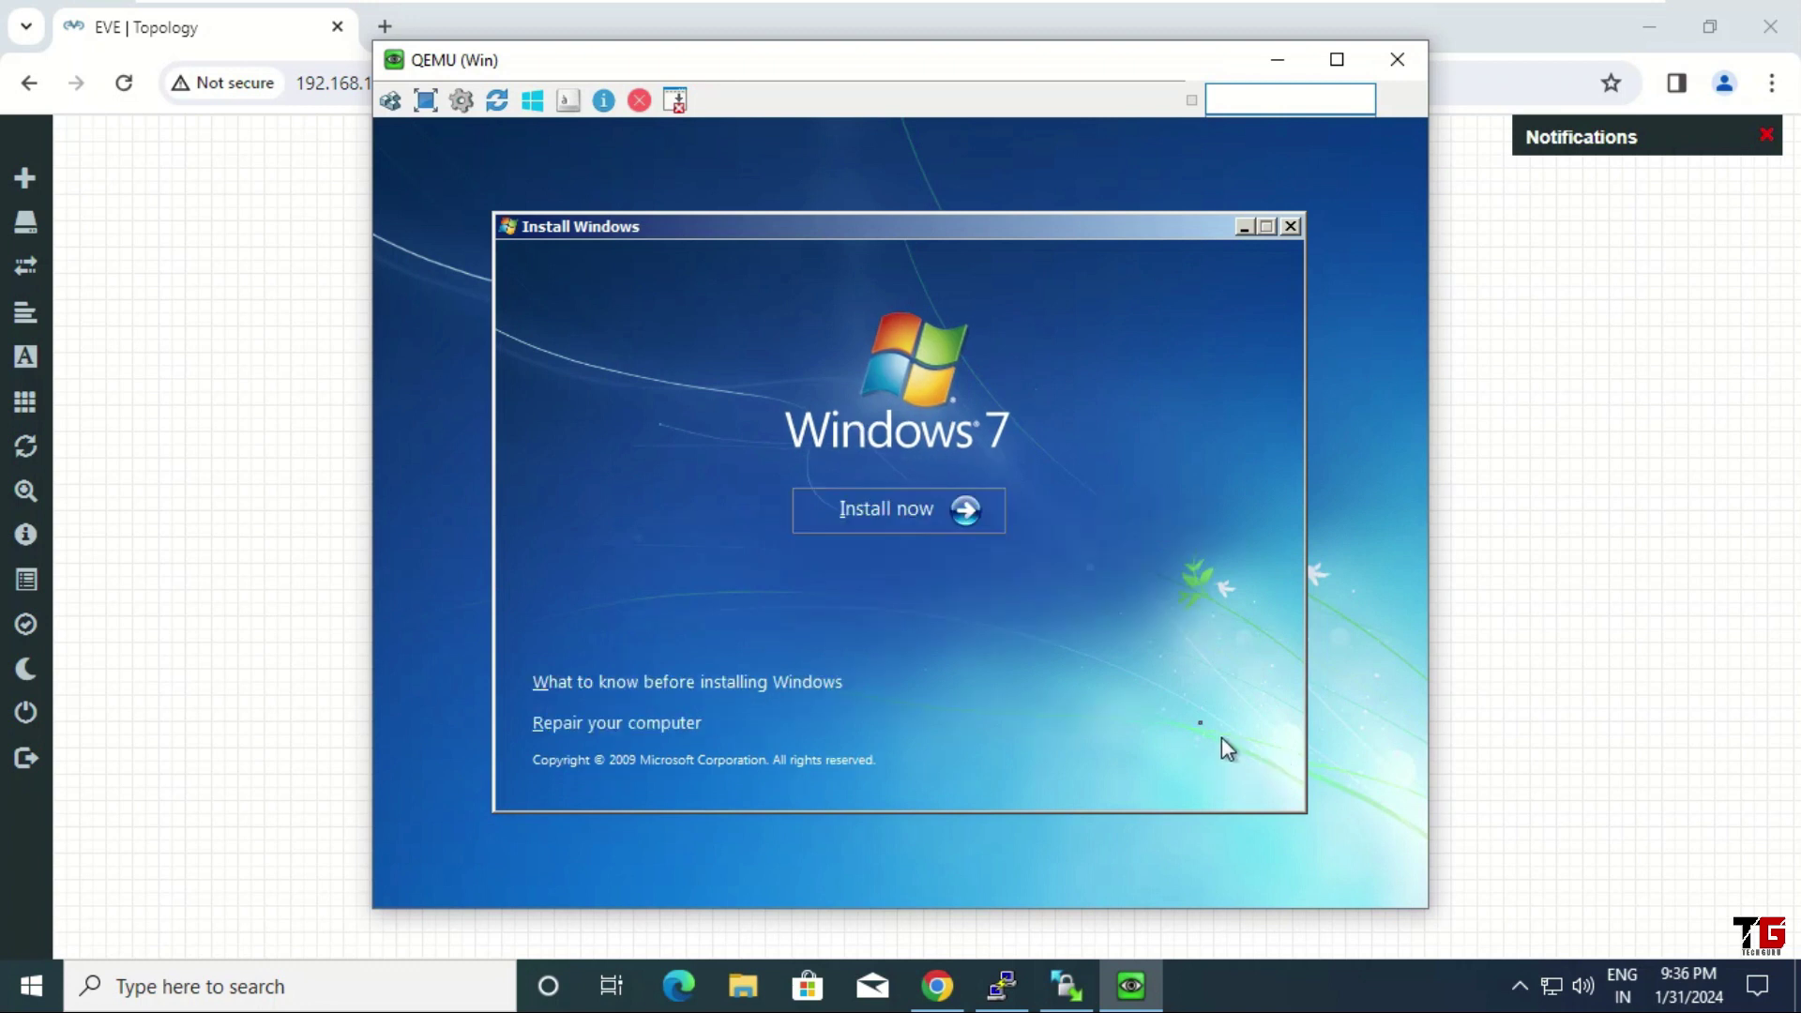
click(965, 522)
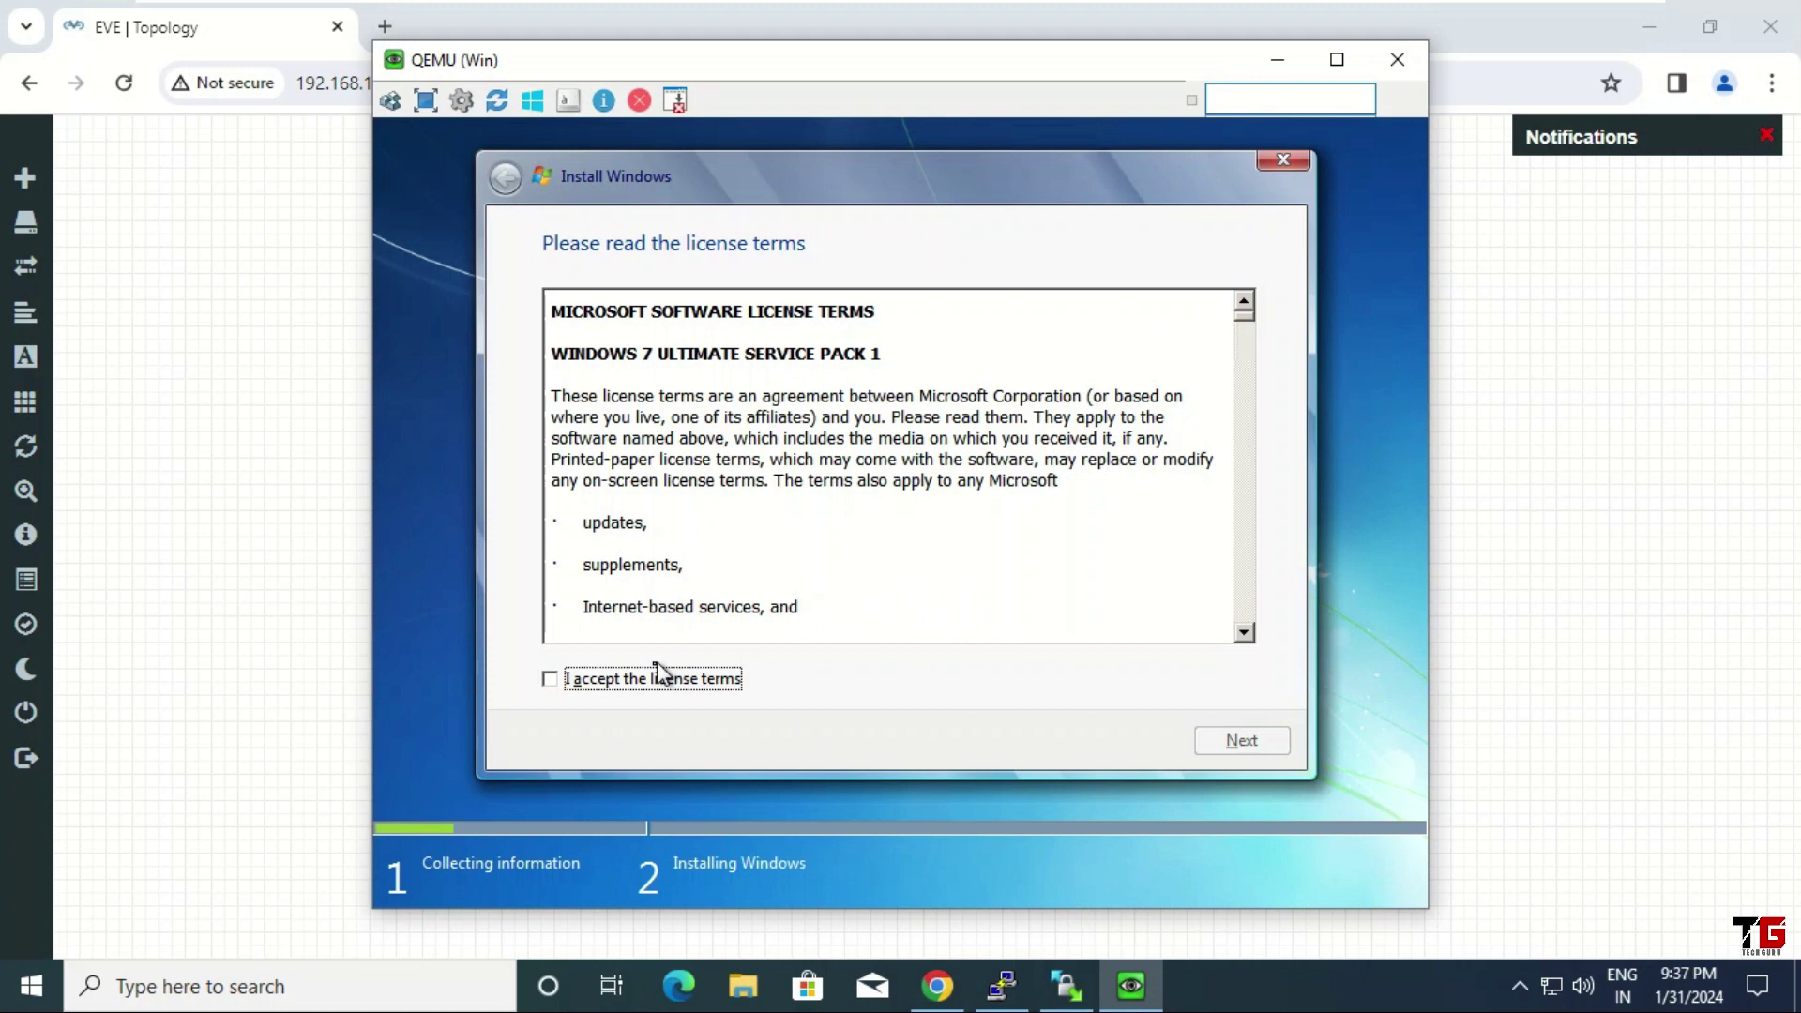
click(719, 678)
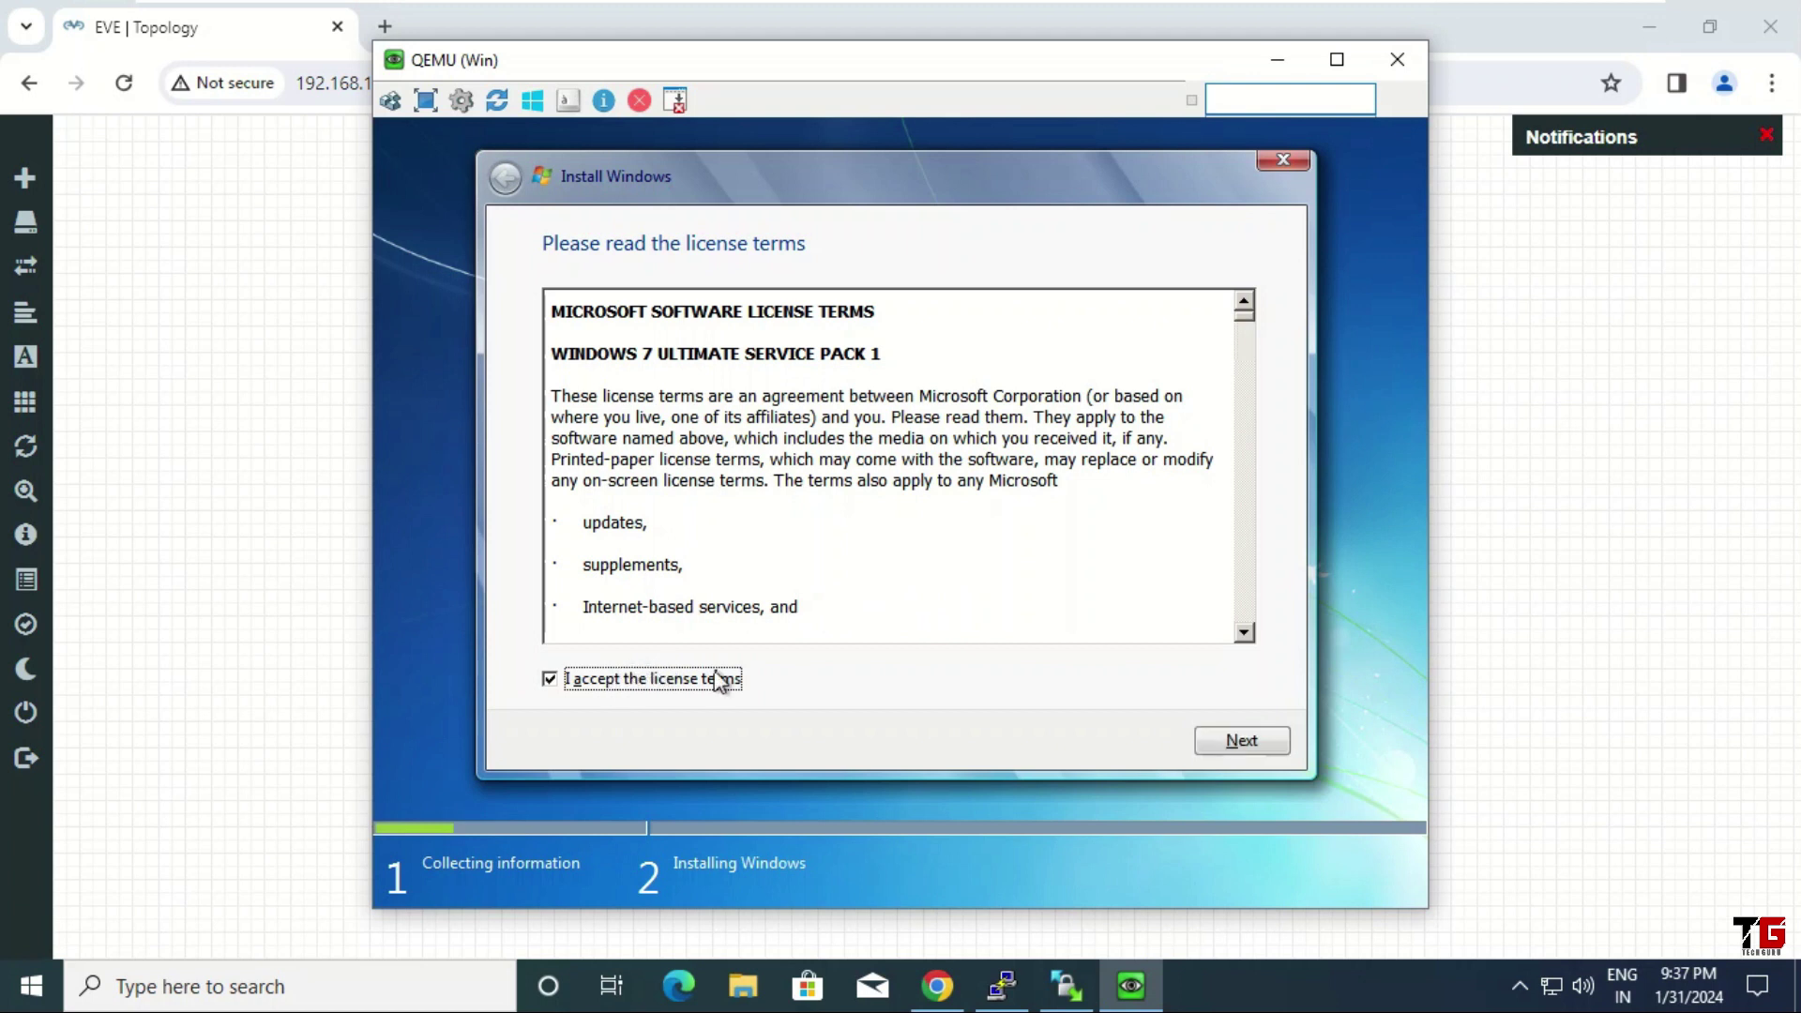
click(1244, 741)
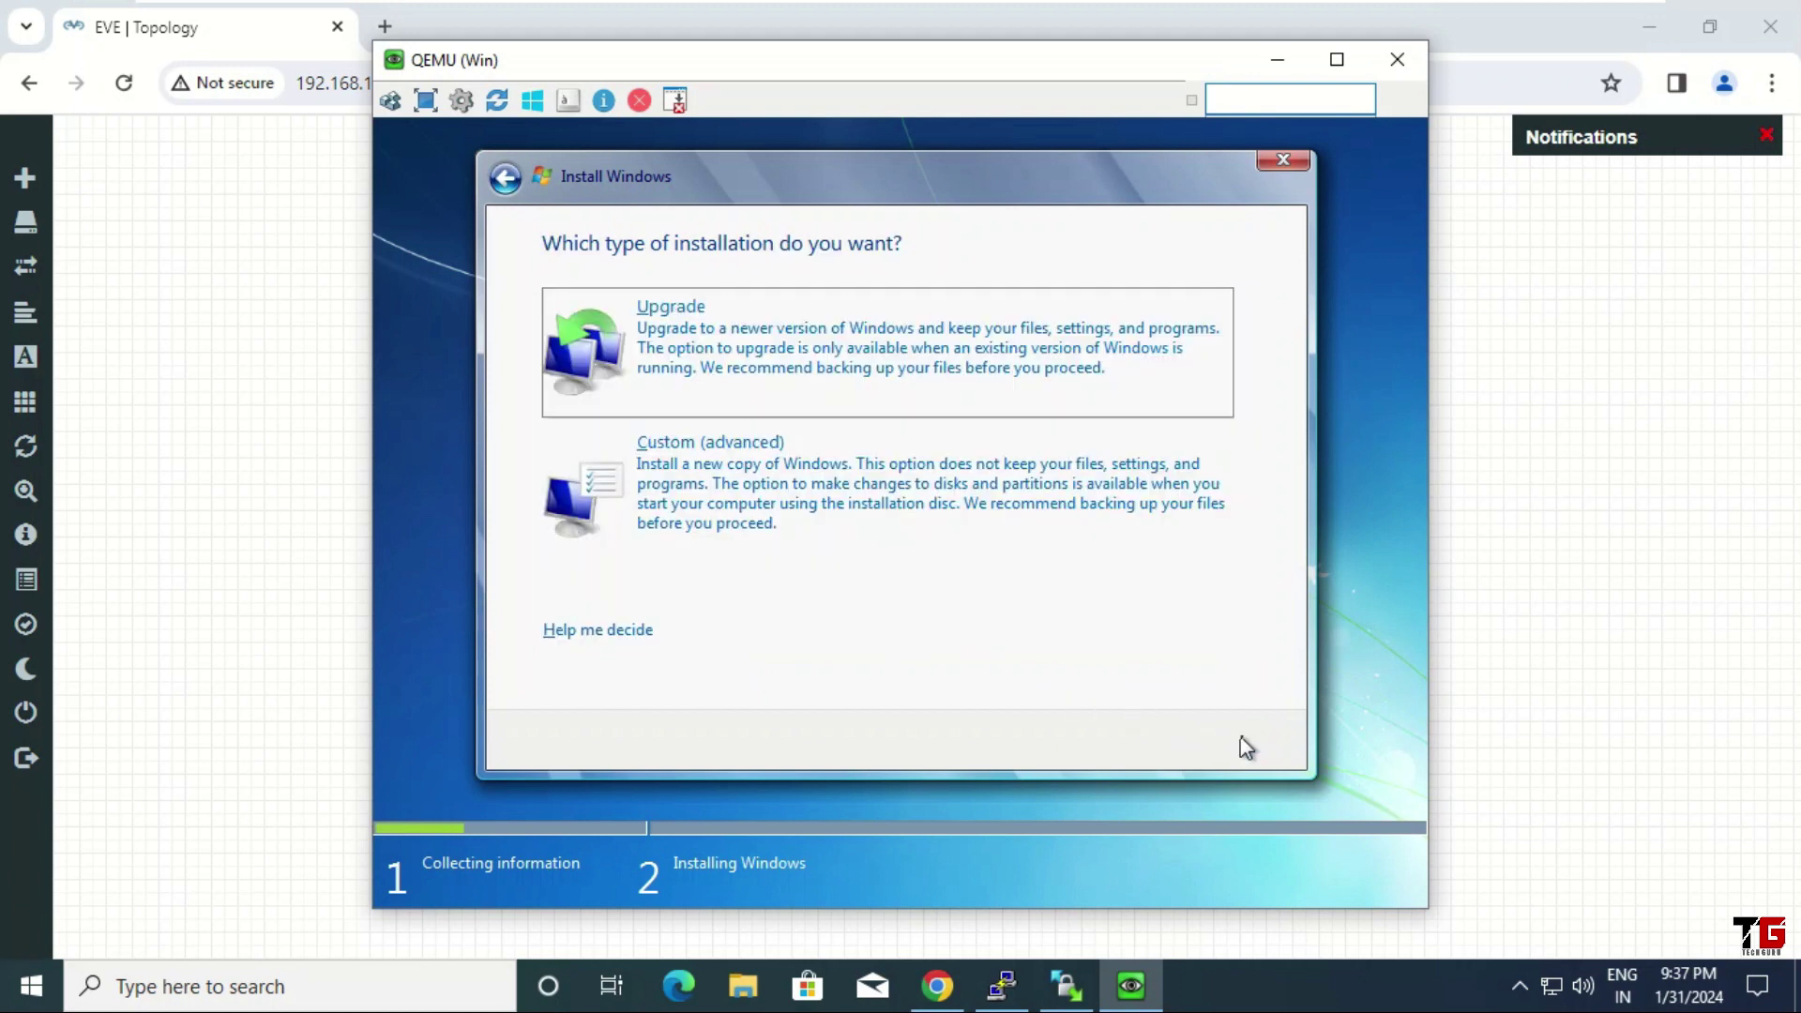
click(855, 511)
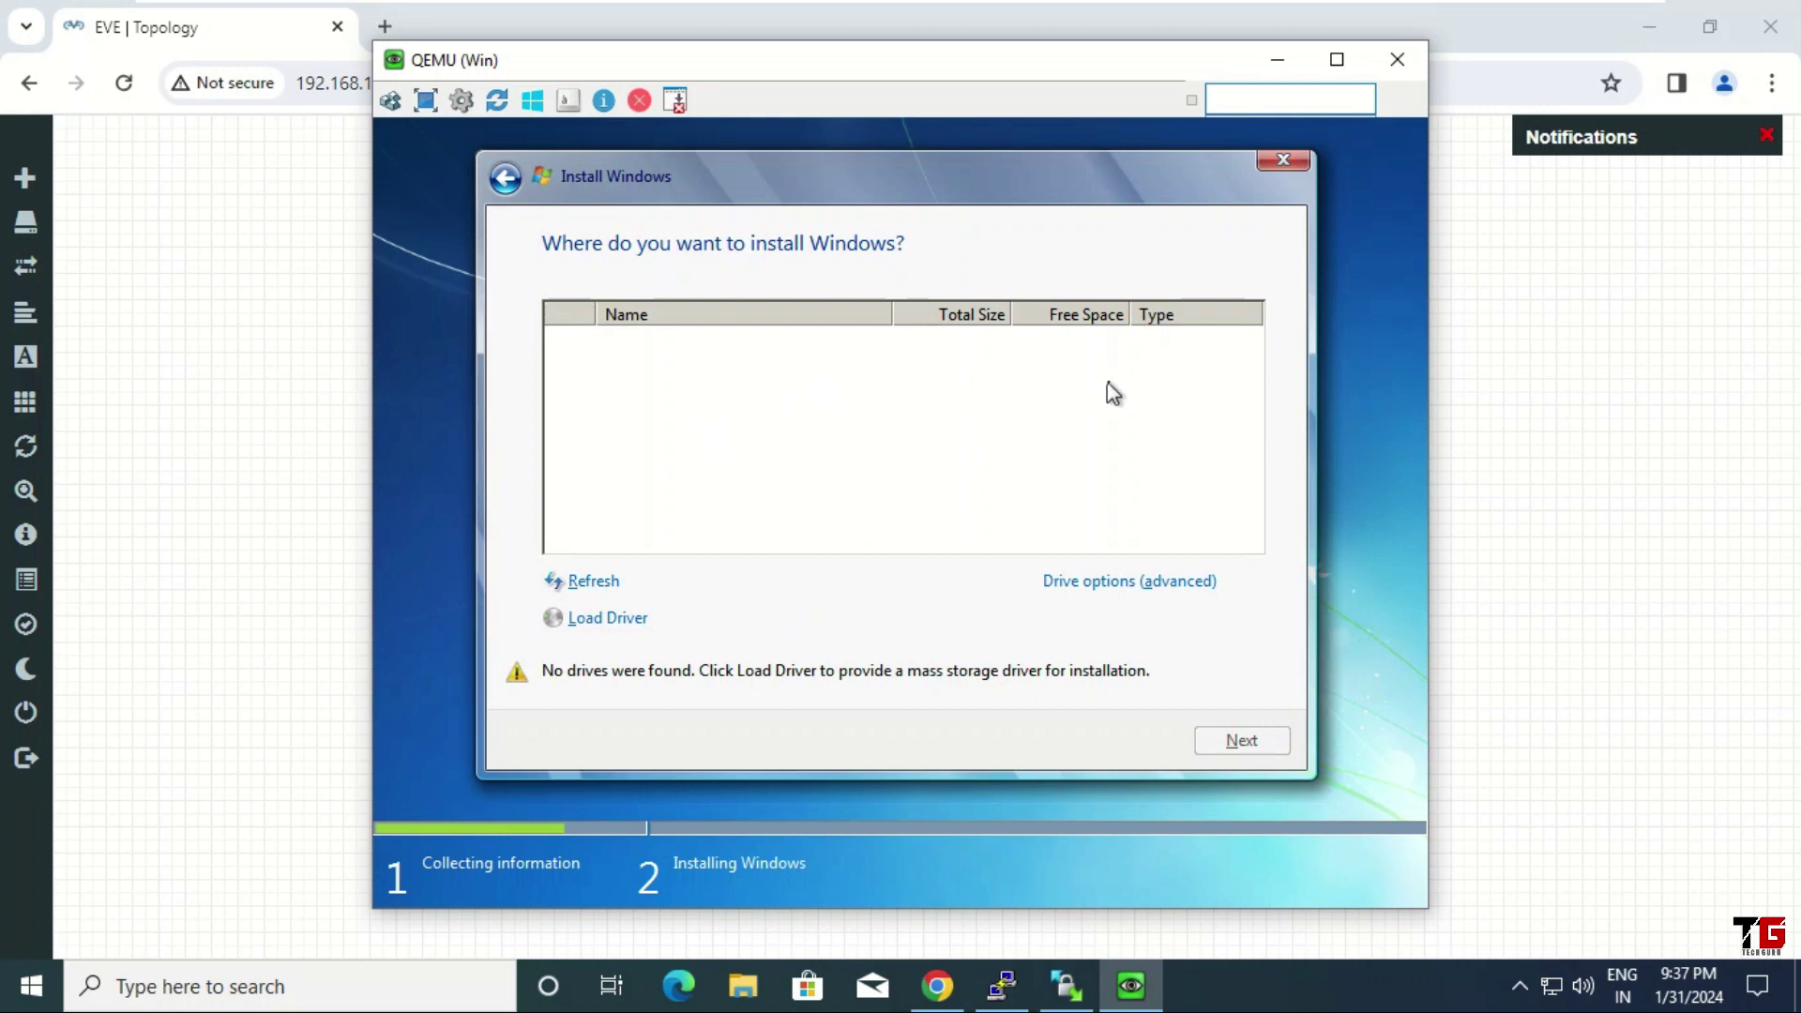
Load a storage driver by browsing to Floppy Disk Drive (B:) and expanding it
click(629, 624)
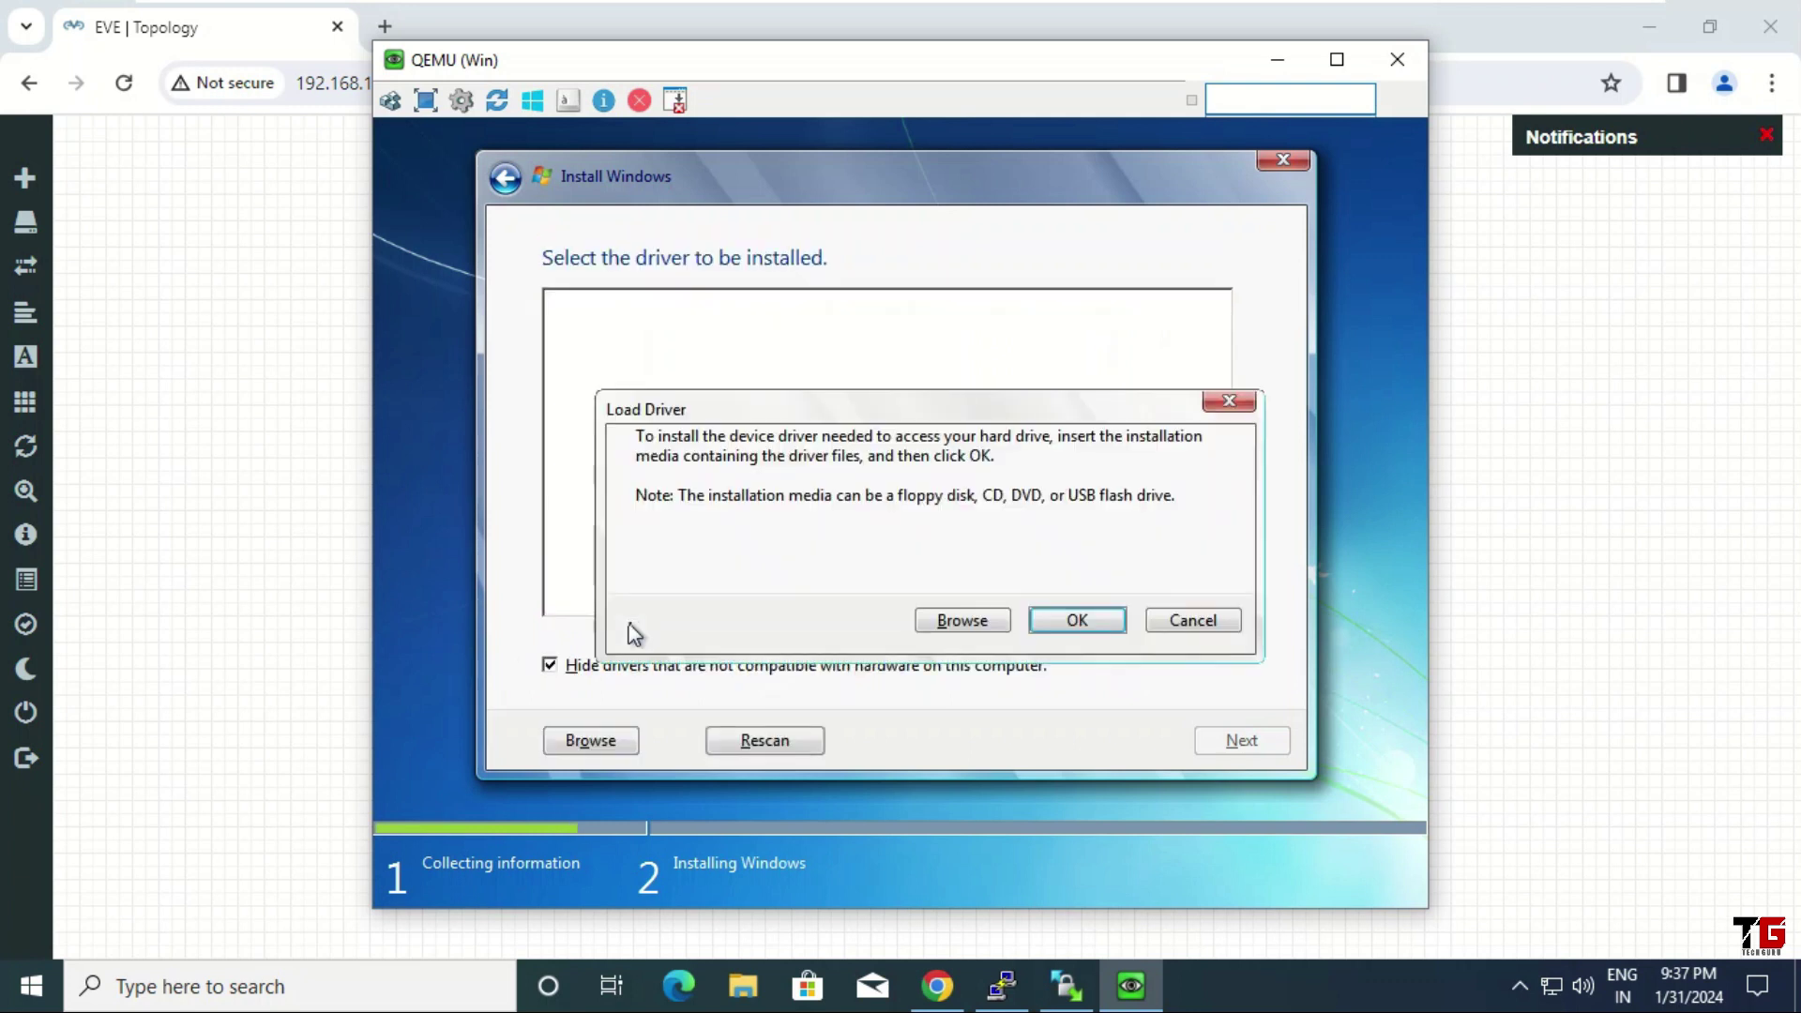
click(981, 622)
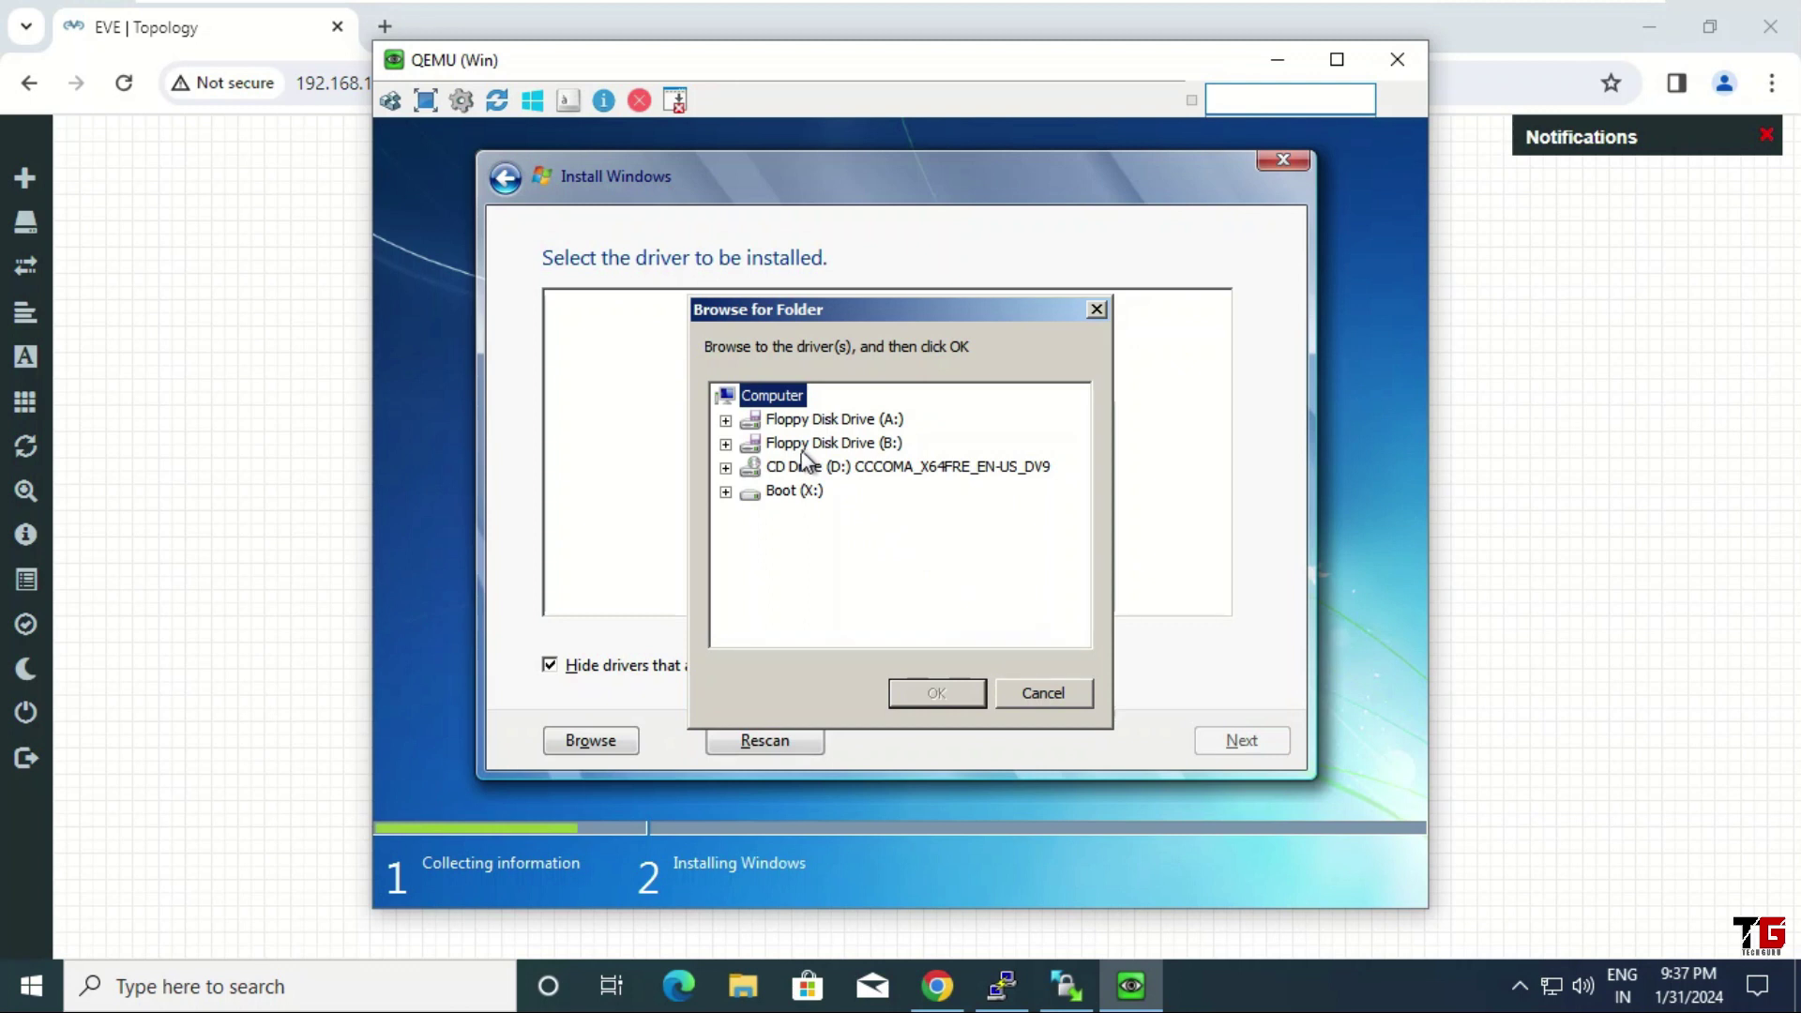
click(886, 450)
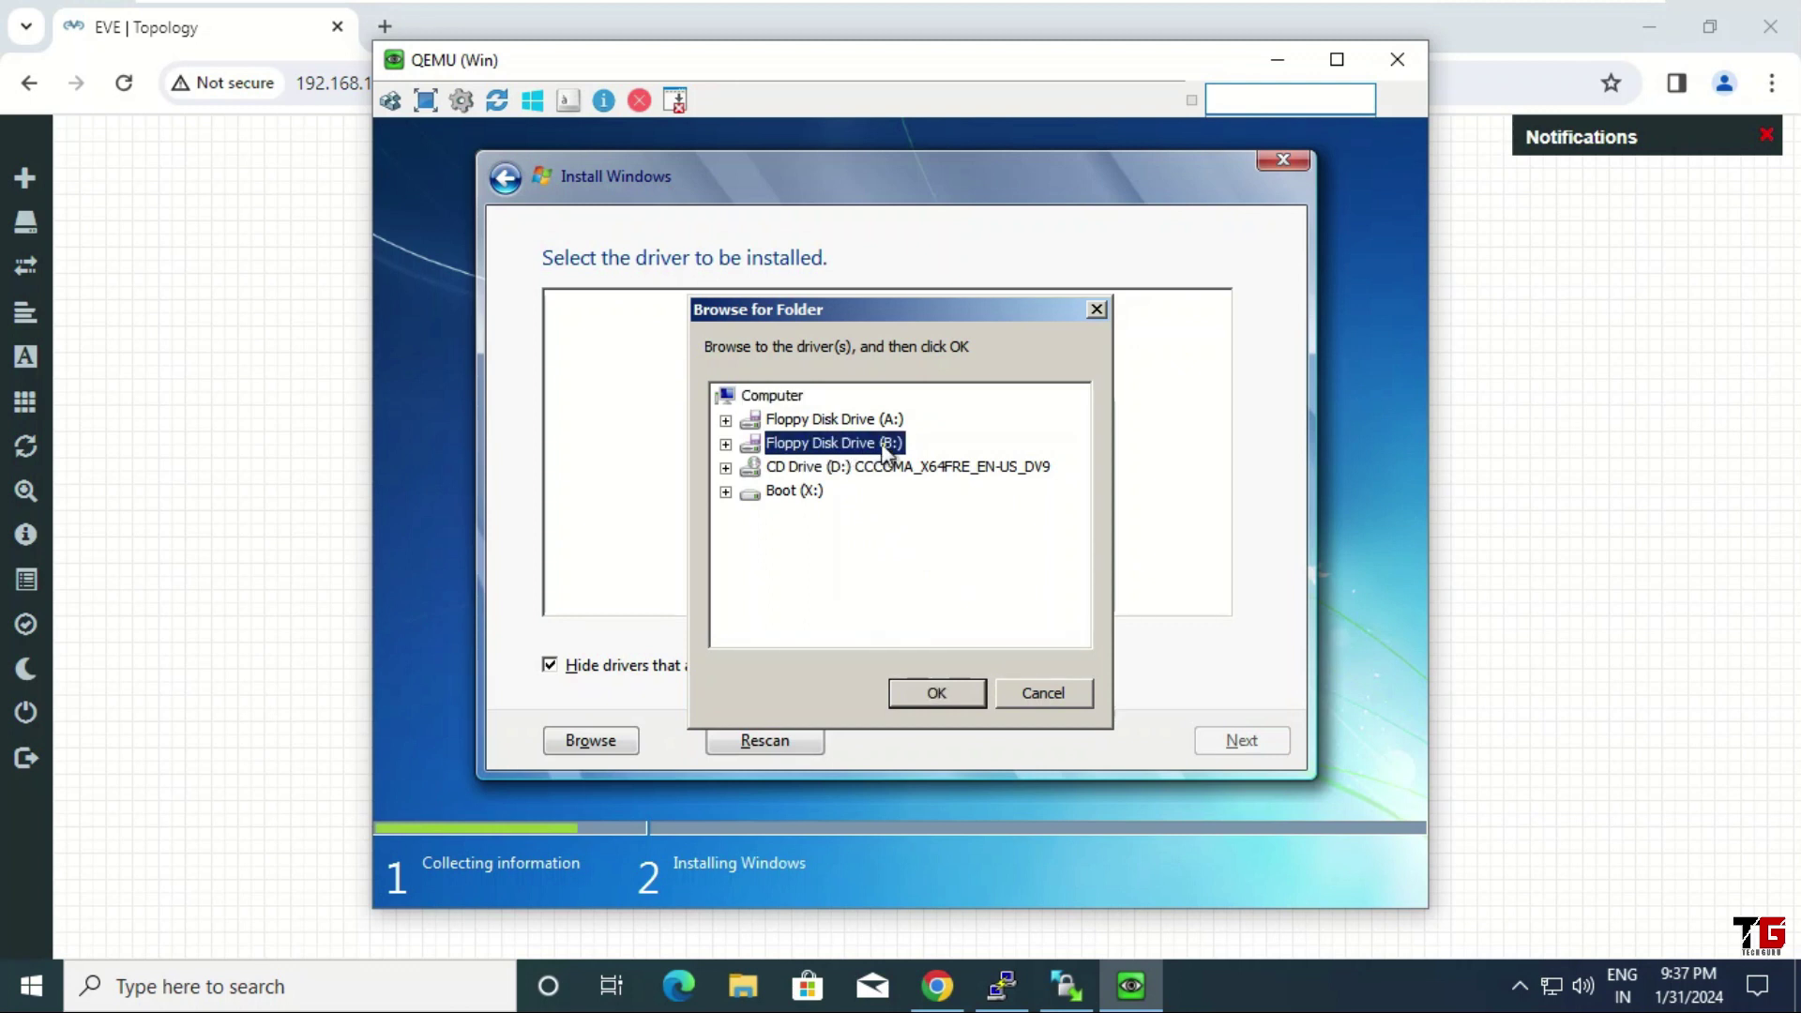
click(728, 445)
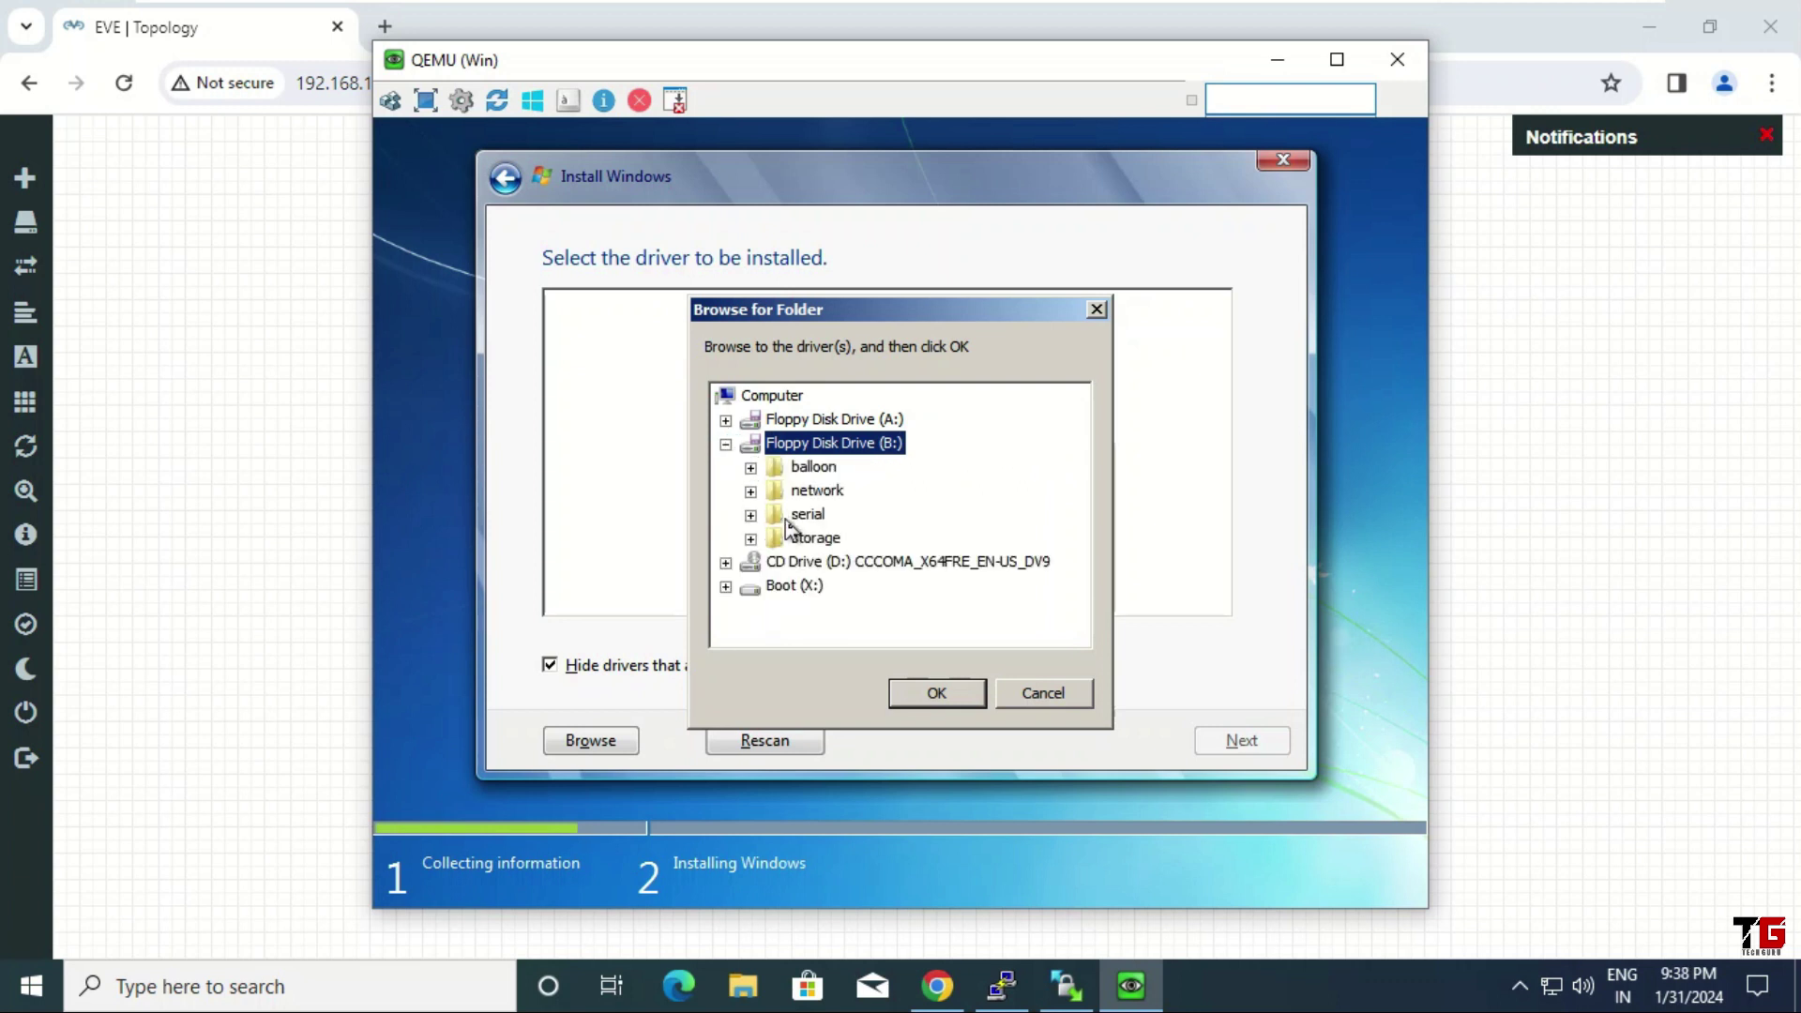
Load the Red Hat VirtIO SCSI driver from B:\storage\2003R2\amd64, then install onto 60.0 GB Disk 0
click(813, 544)
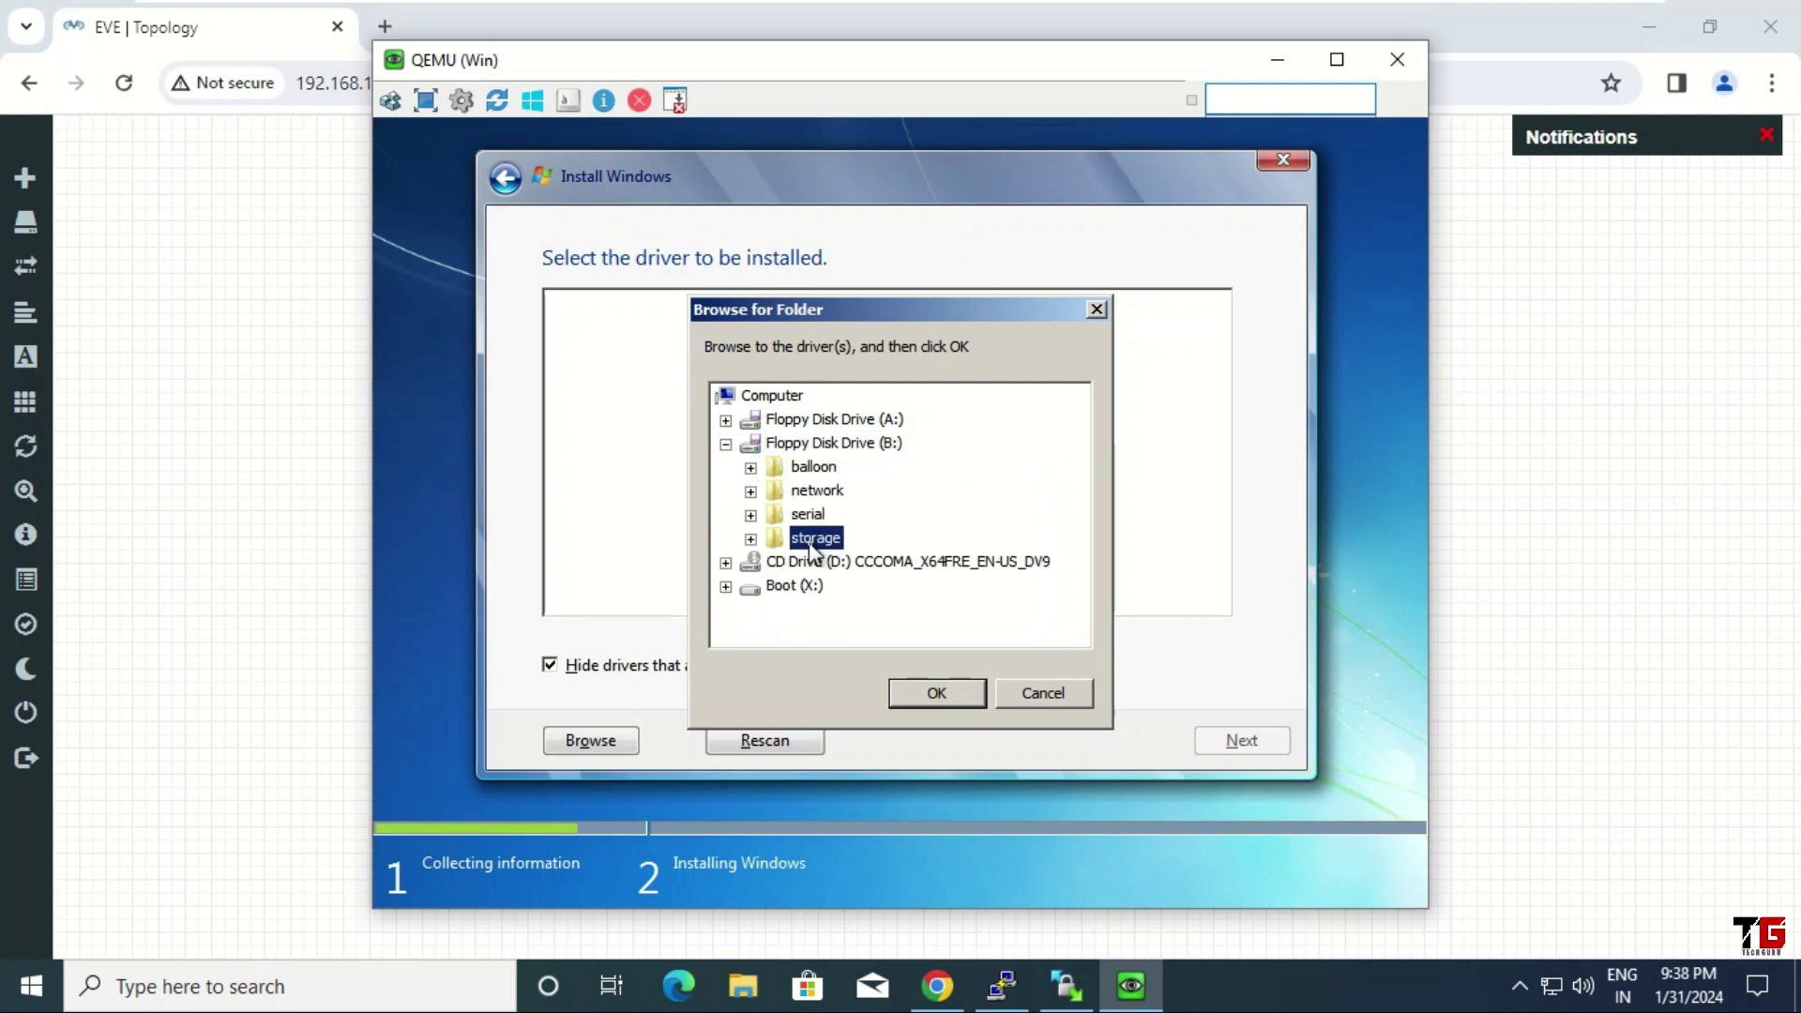
click(751, 540)
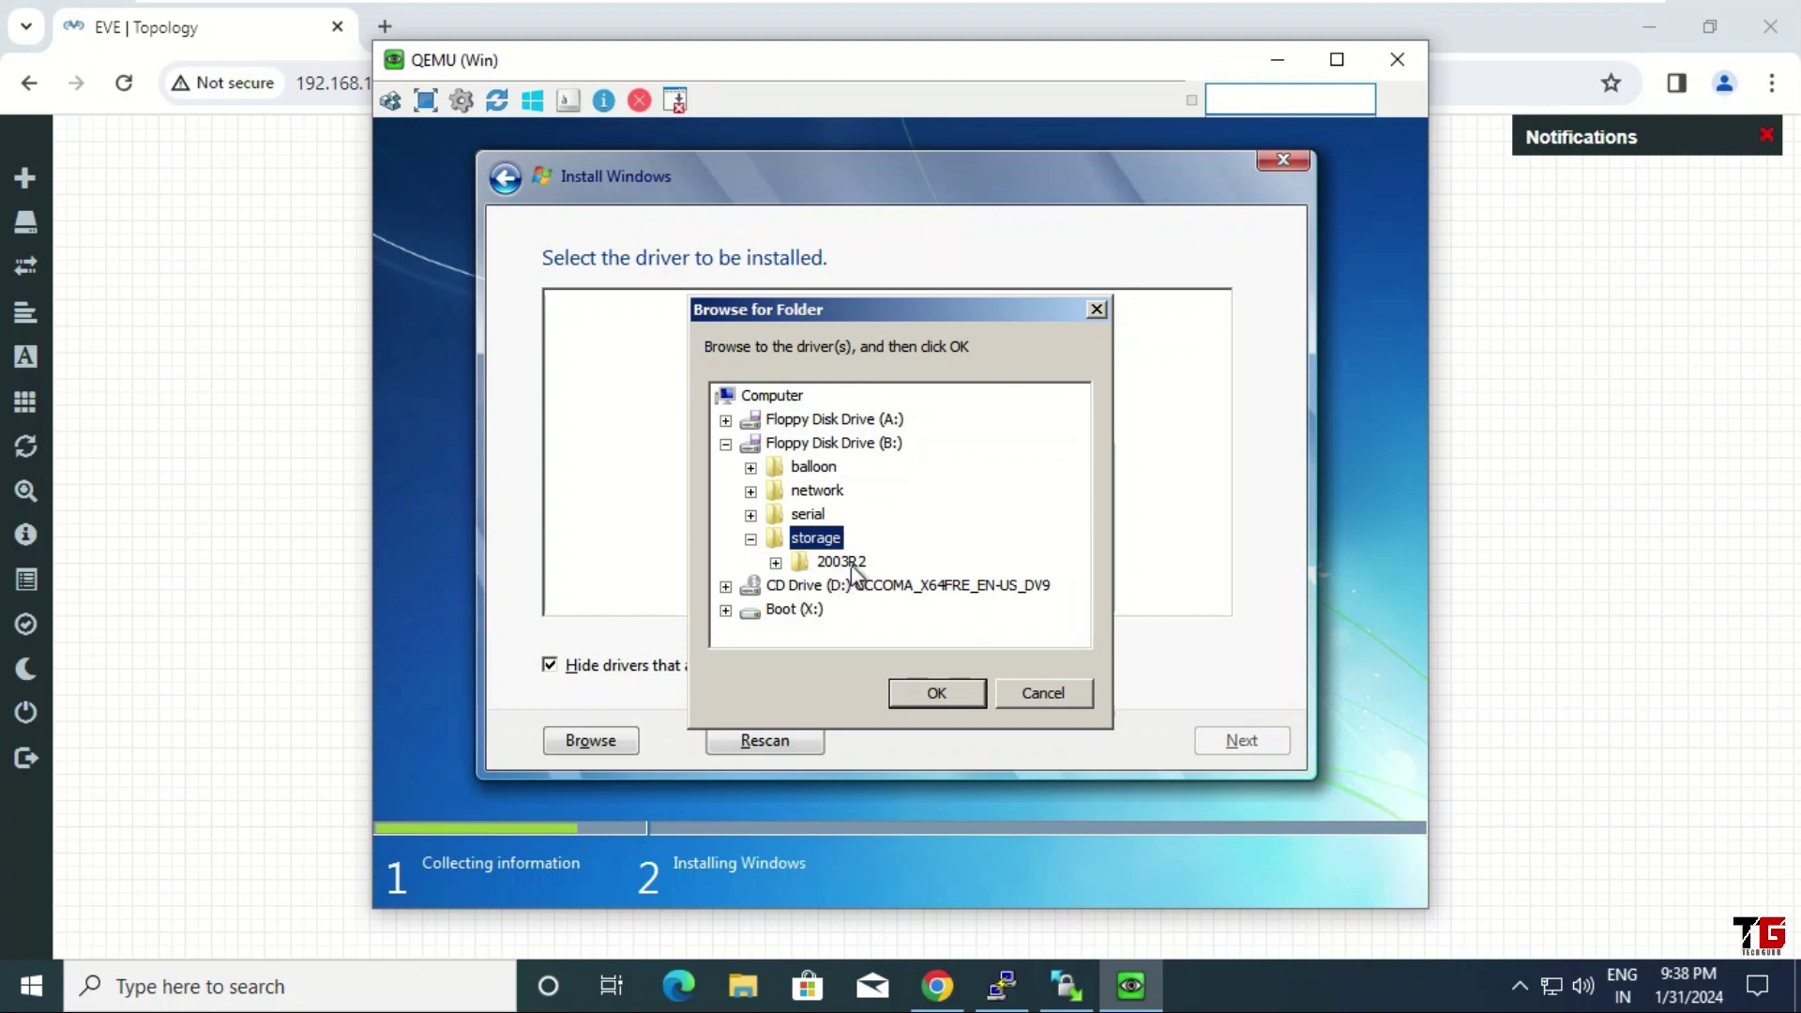
click(807, 562)
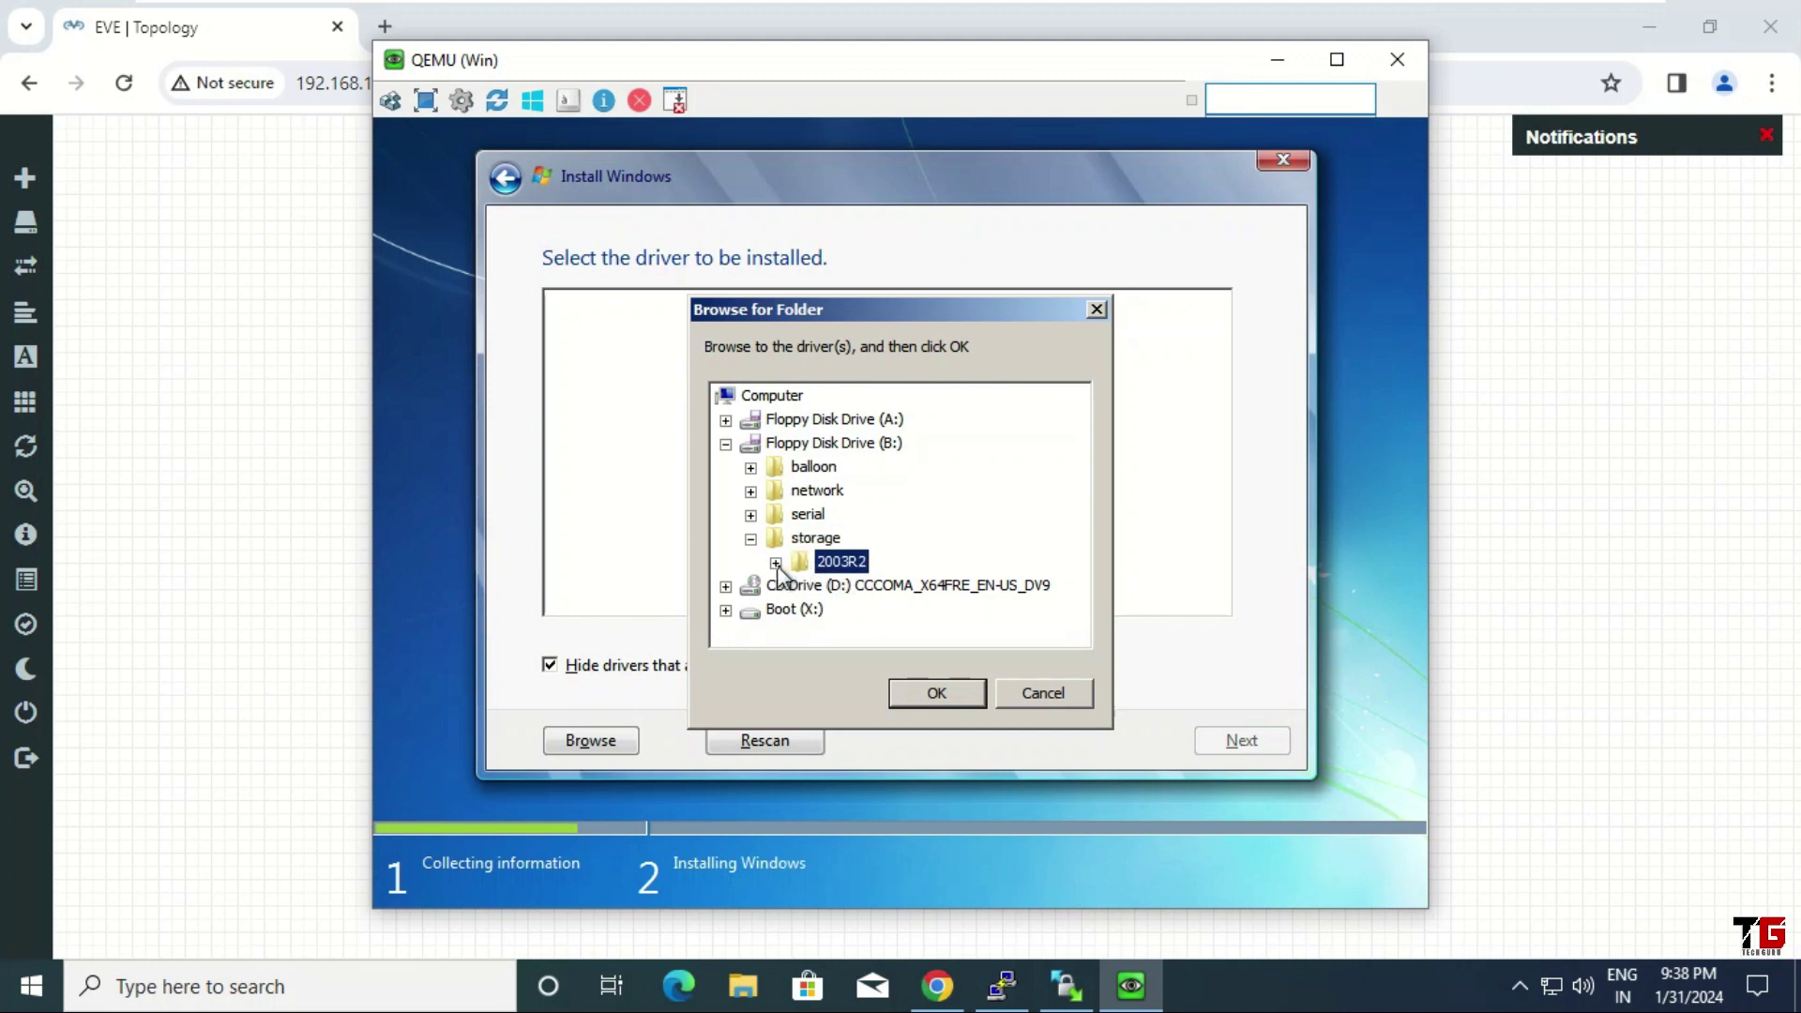
click(776, 563)
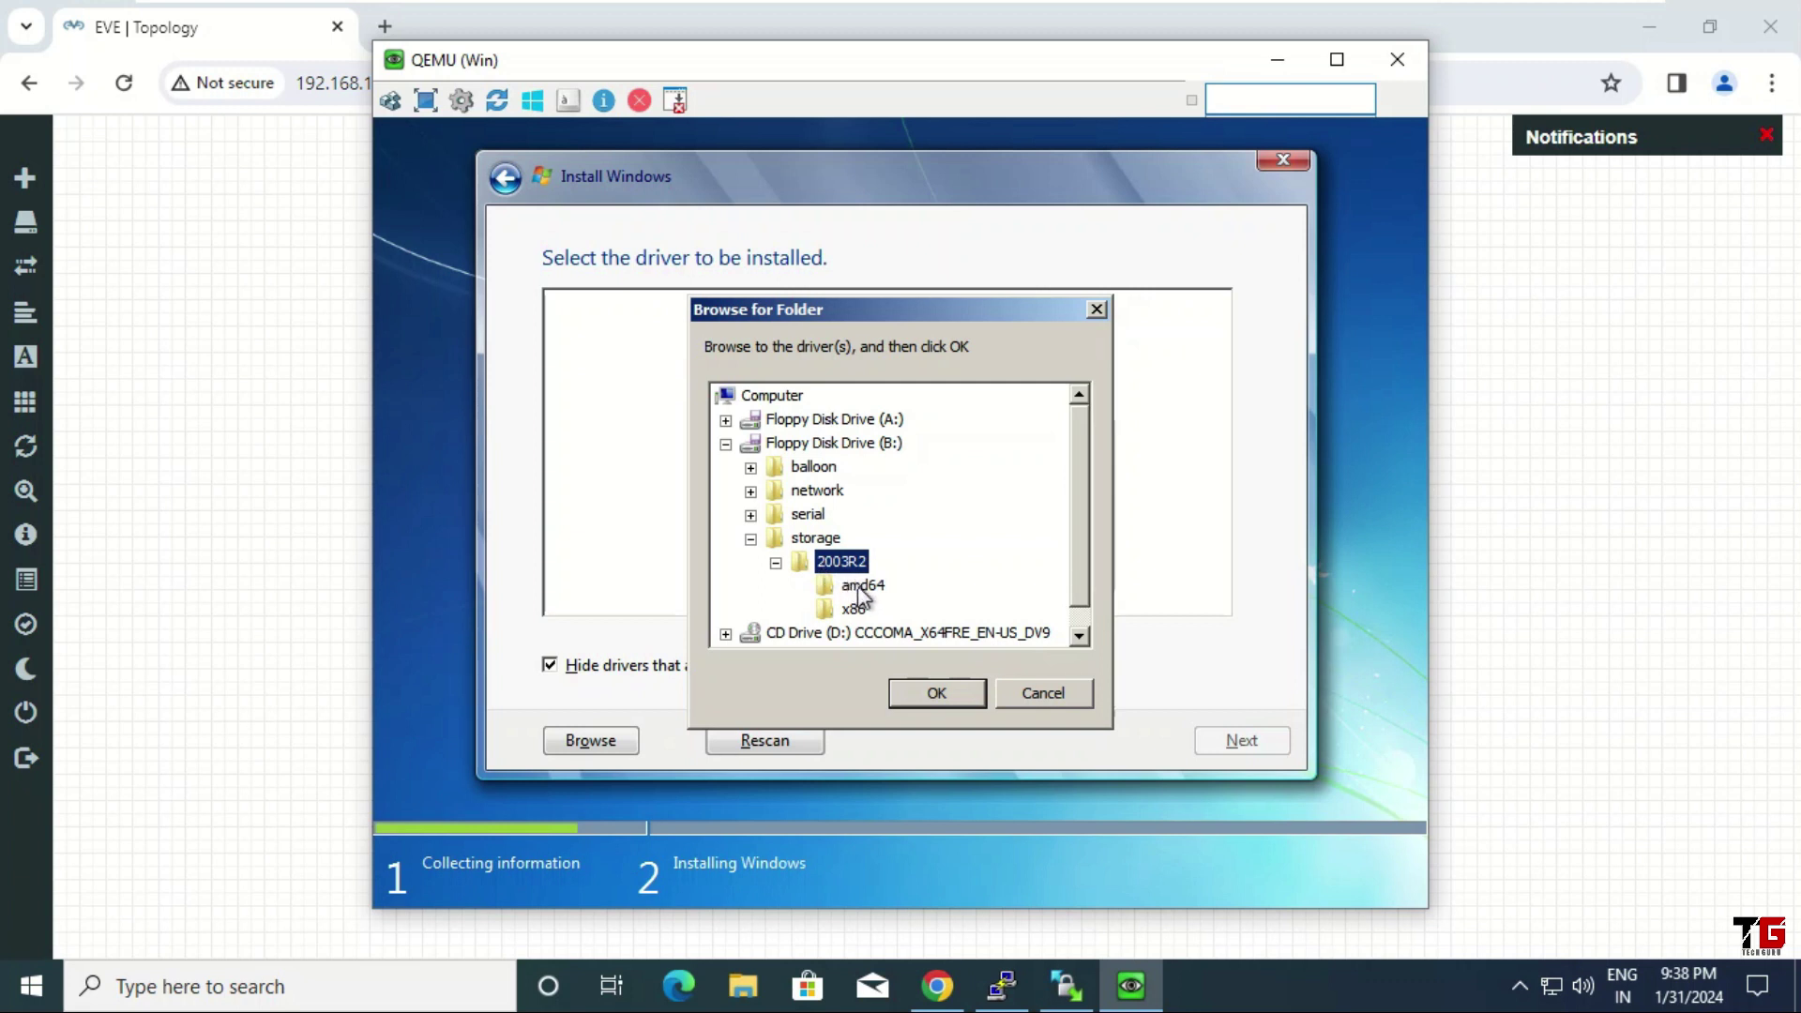
click(863, 588)
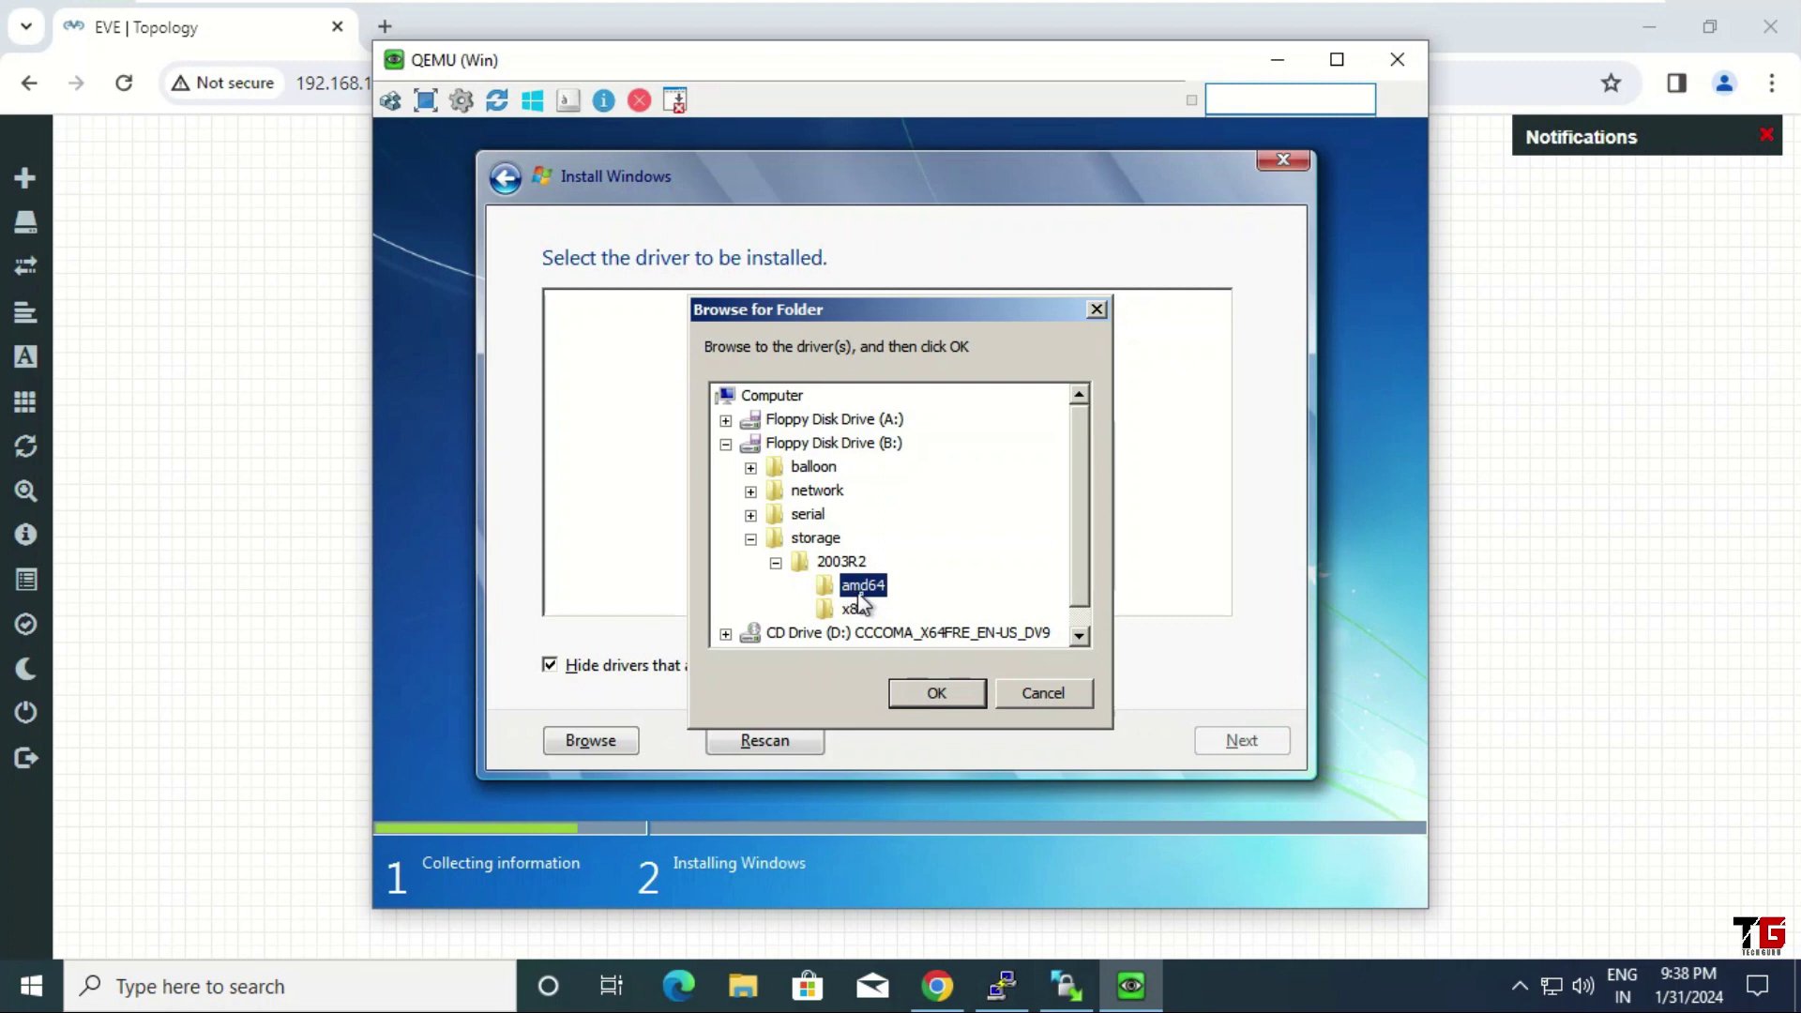
click(939, 693)
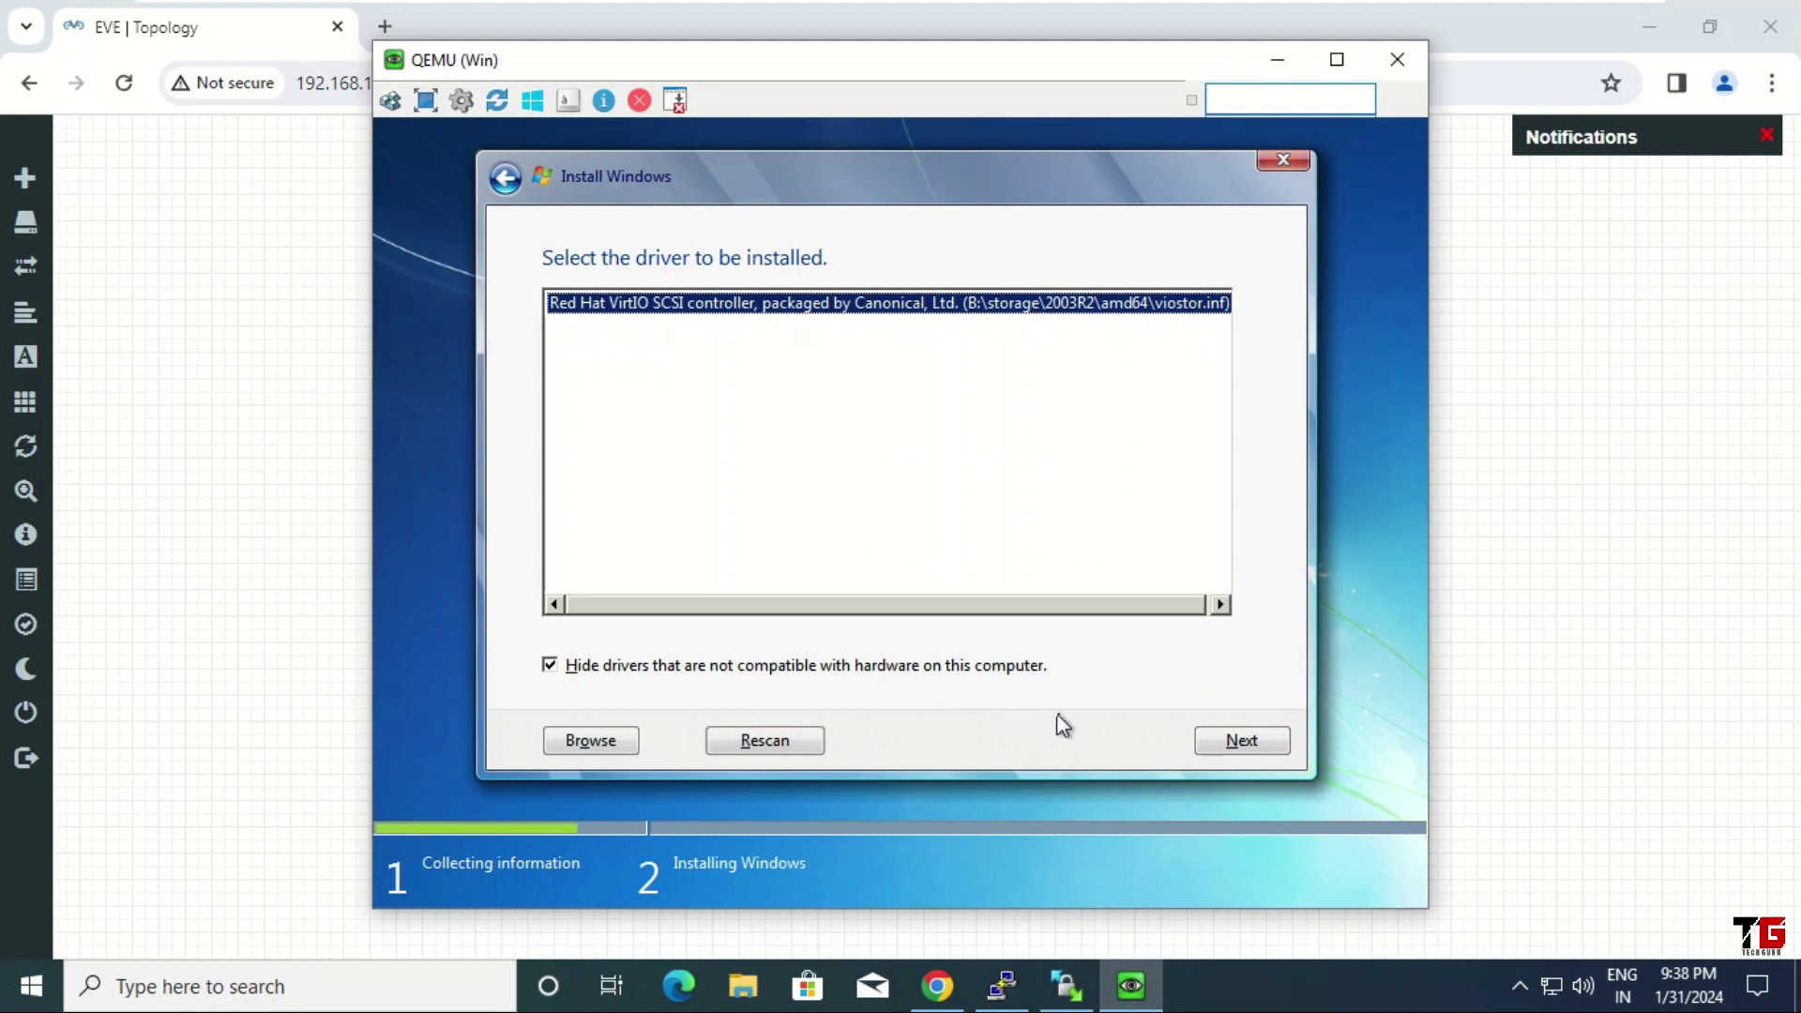
click(1231, 742)
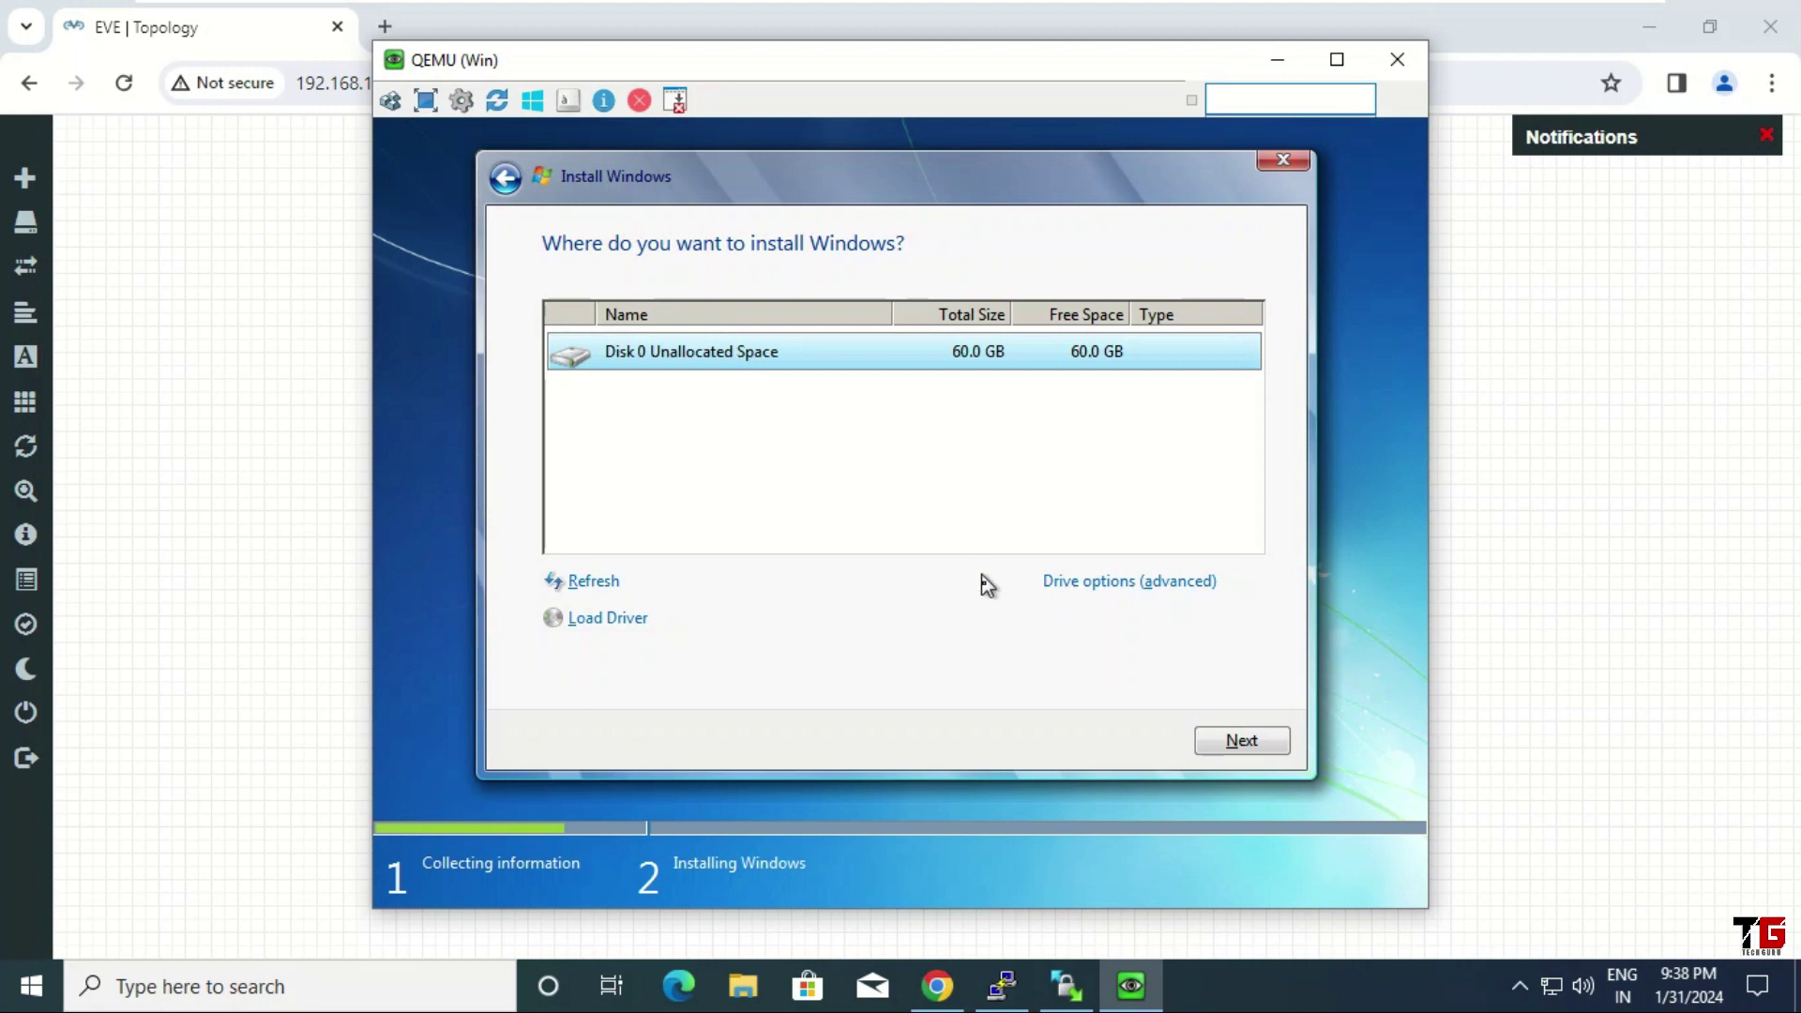
click(1242, 741)
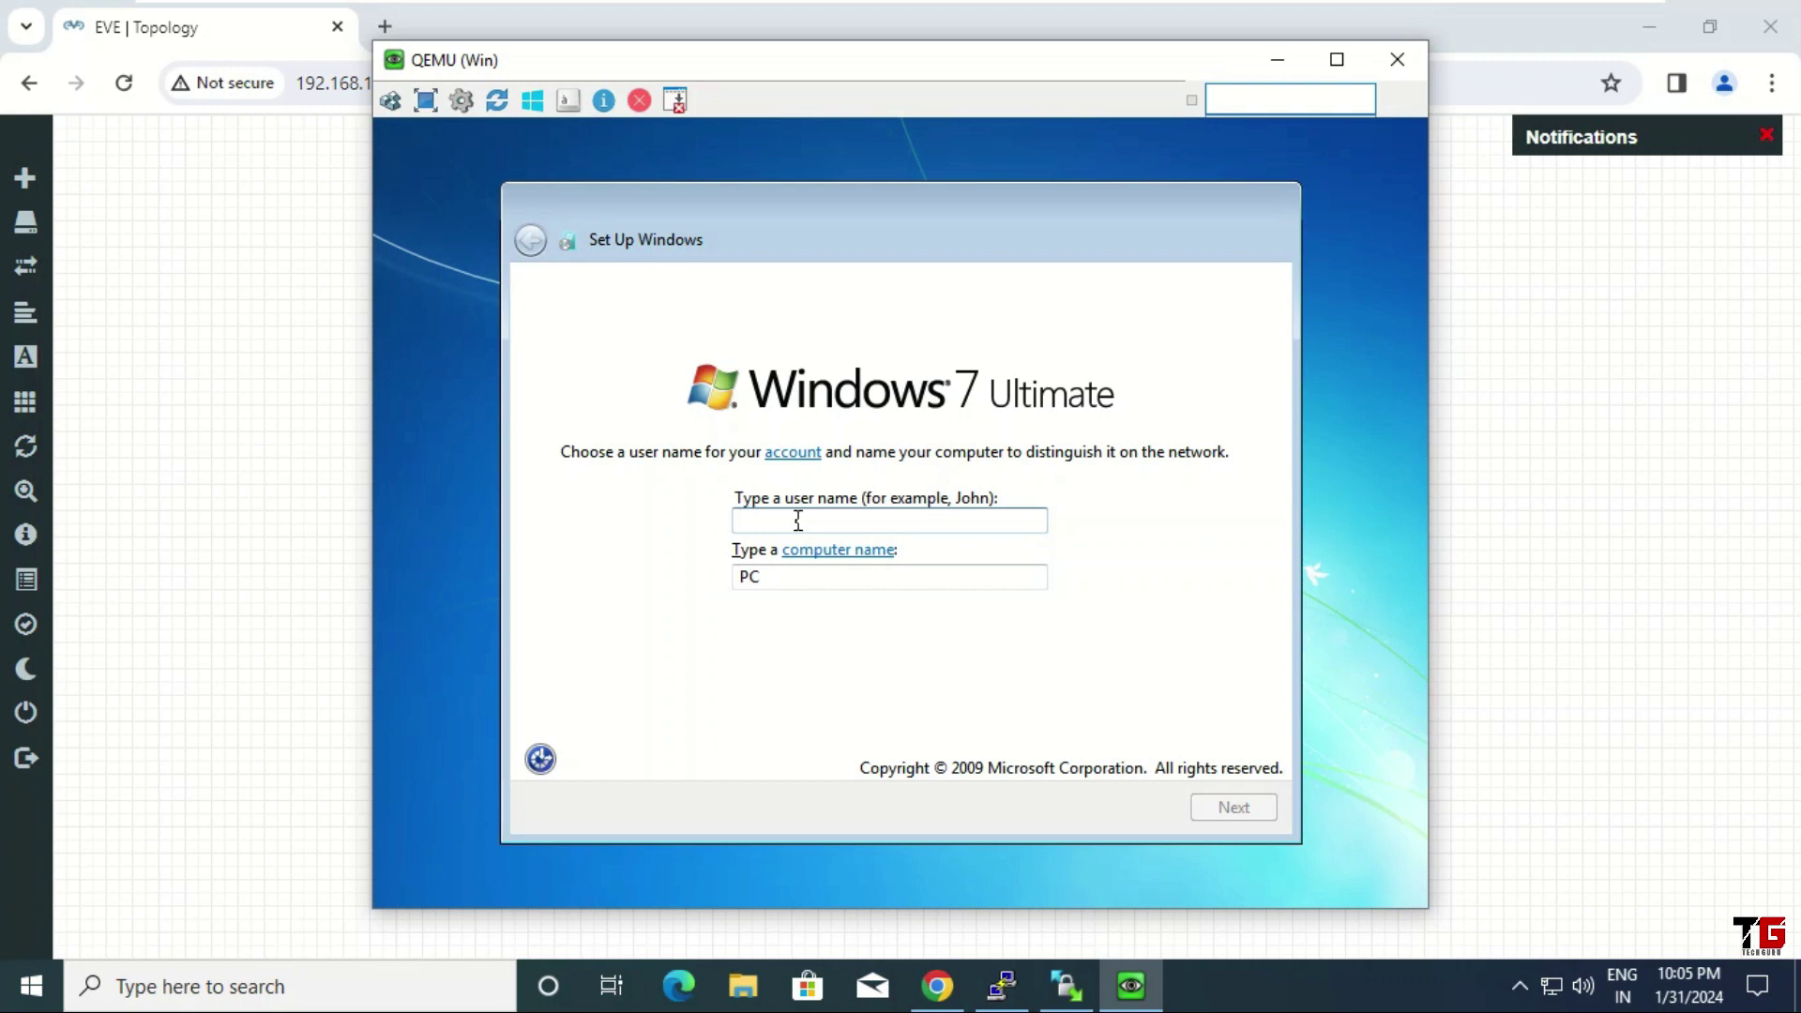
Finish the user name, leave the password blank, and skip the product key with auto-activation off
text(eepak)
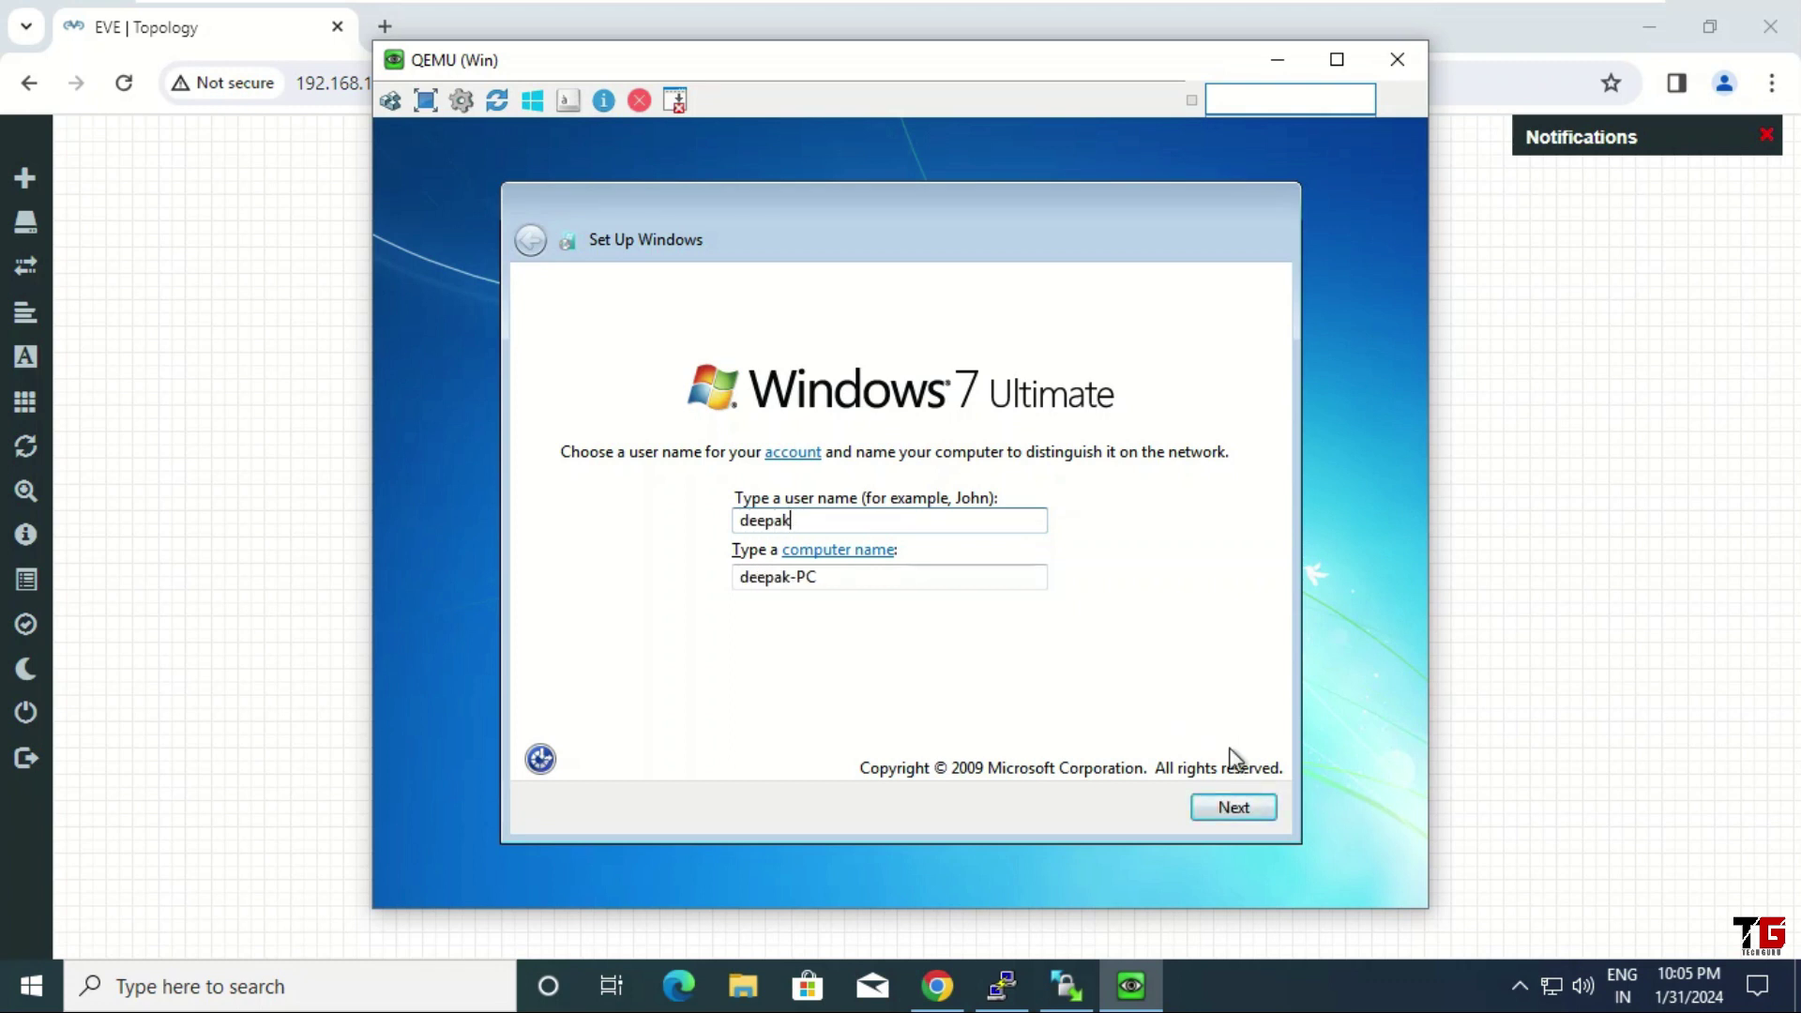
click(1238, 813)
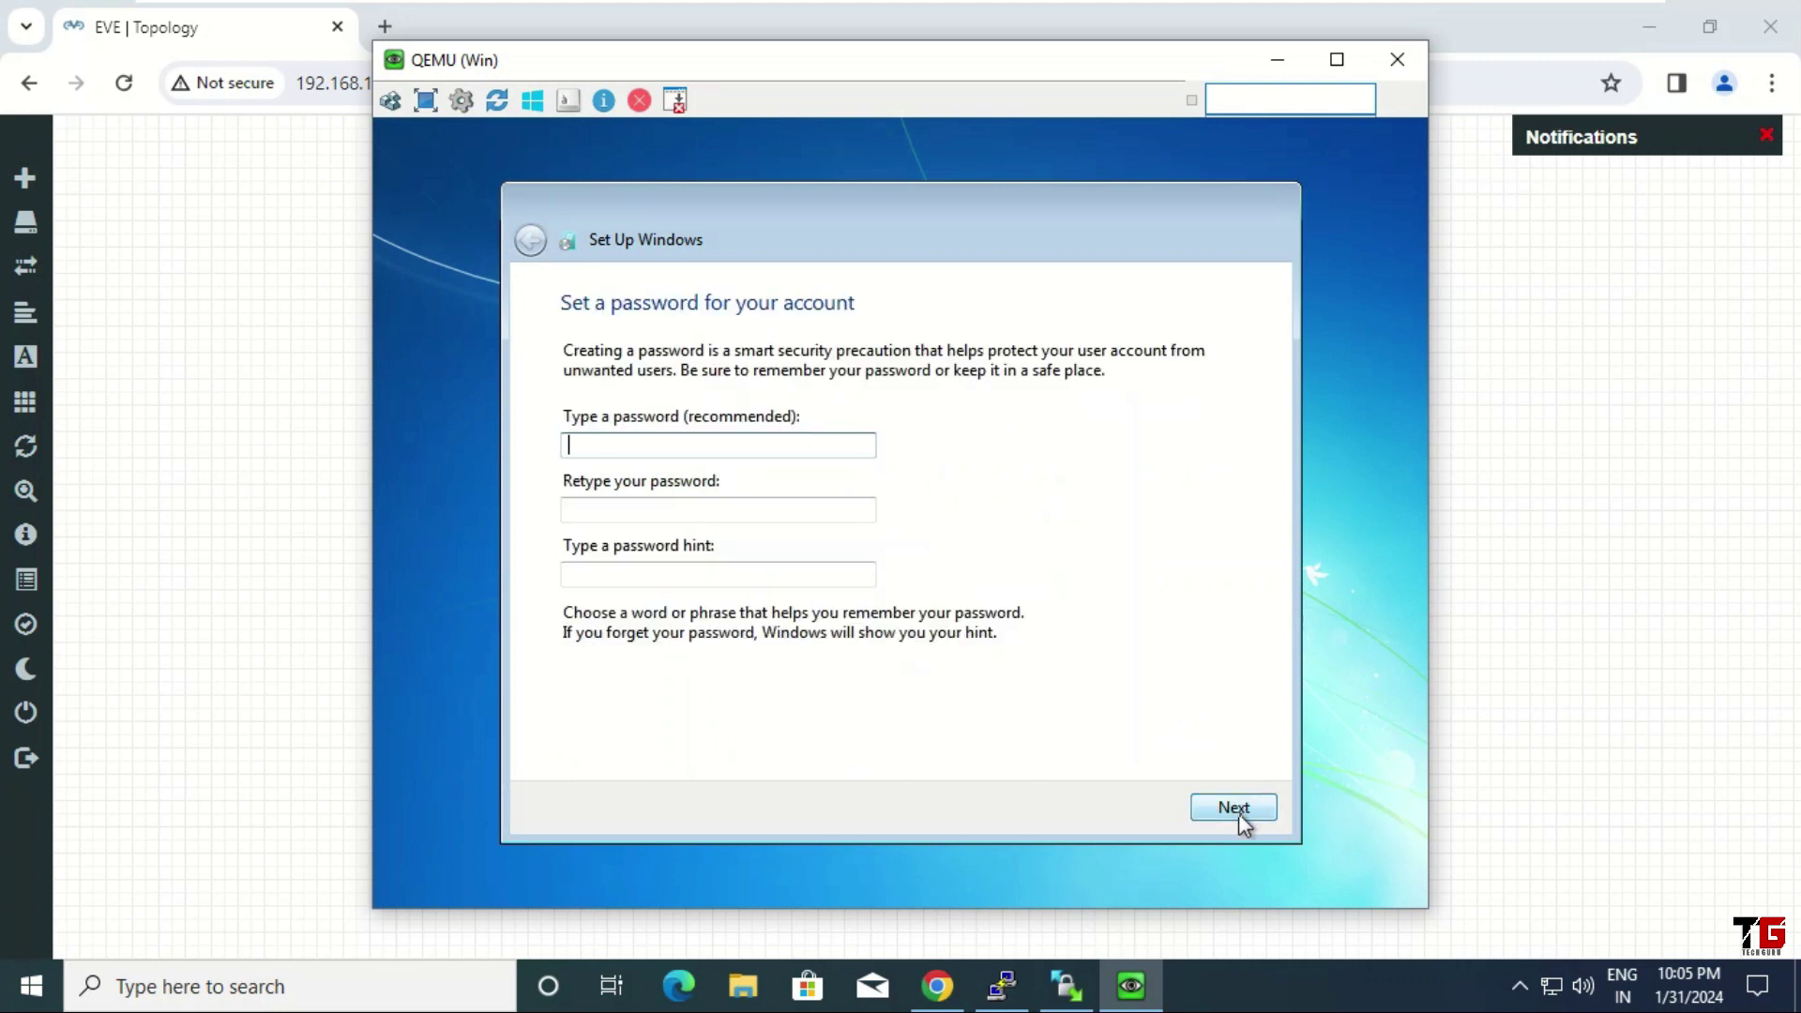
click(1237, 808)
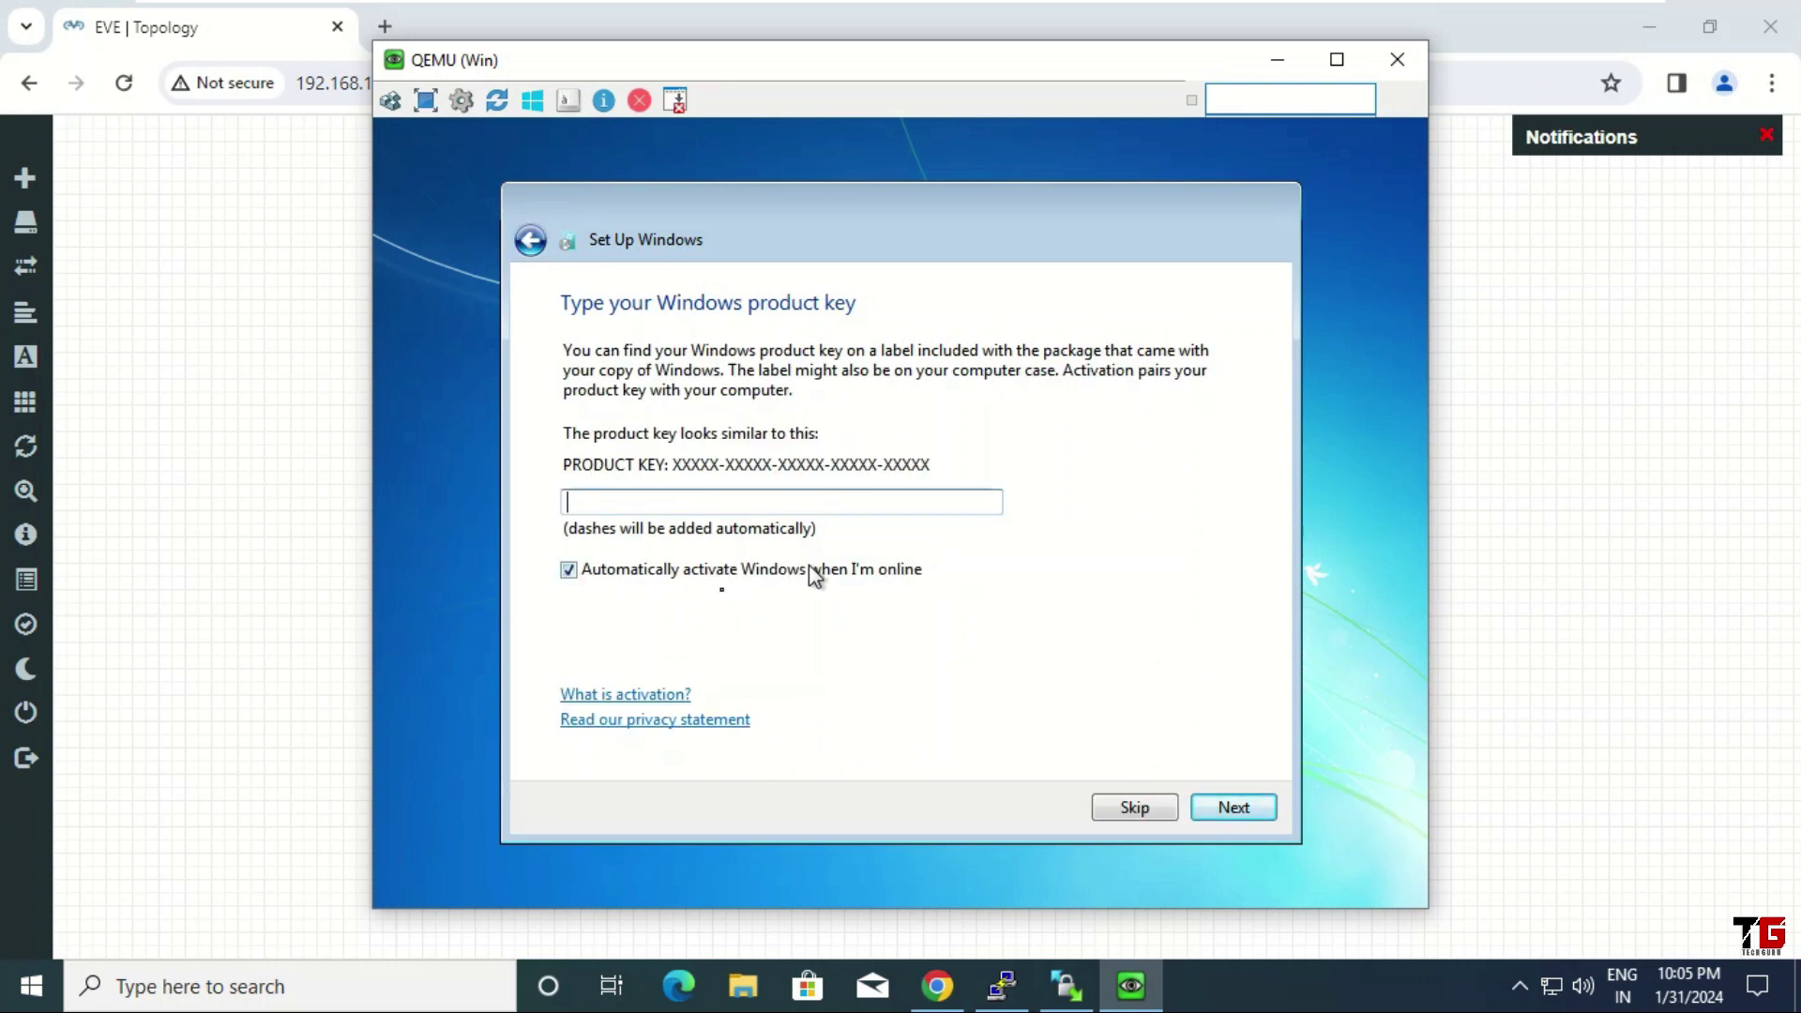
click(571, 574)
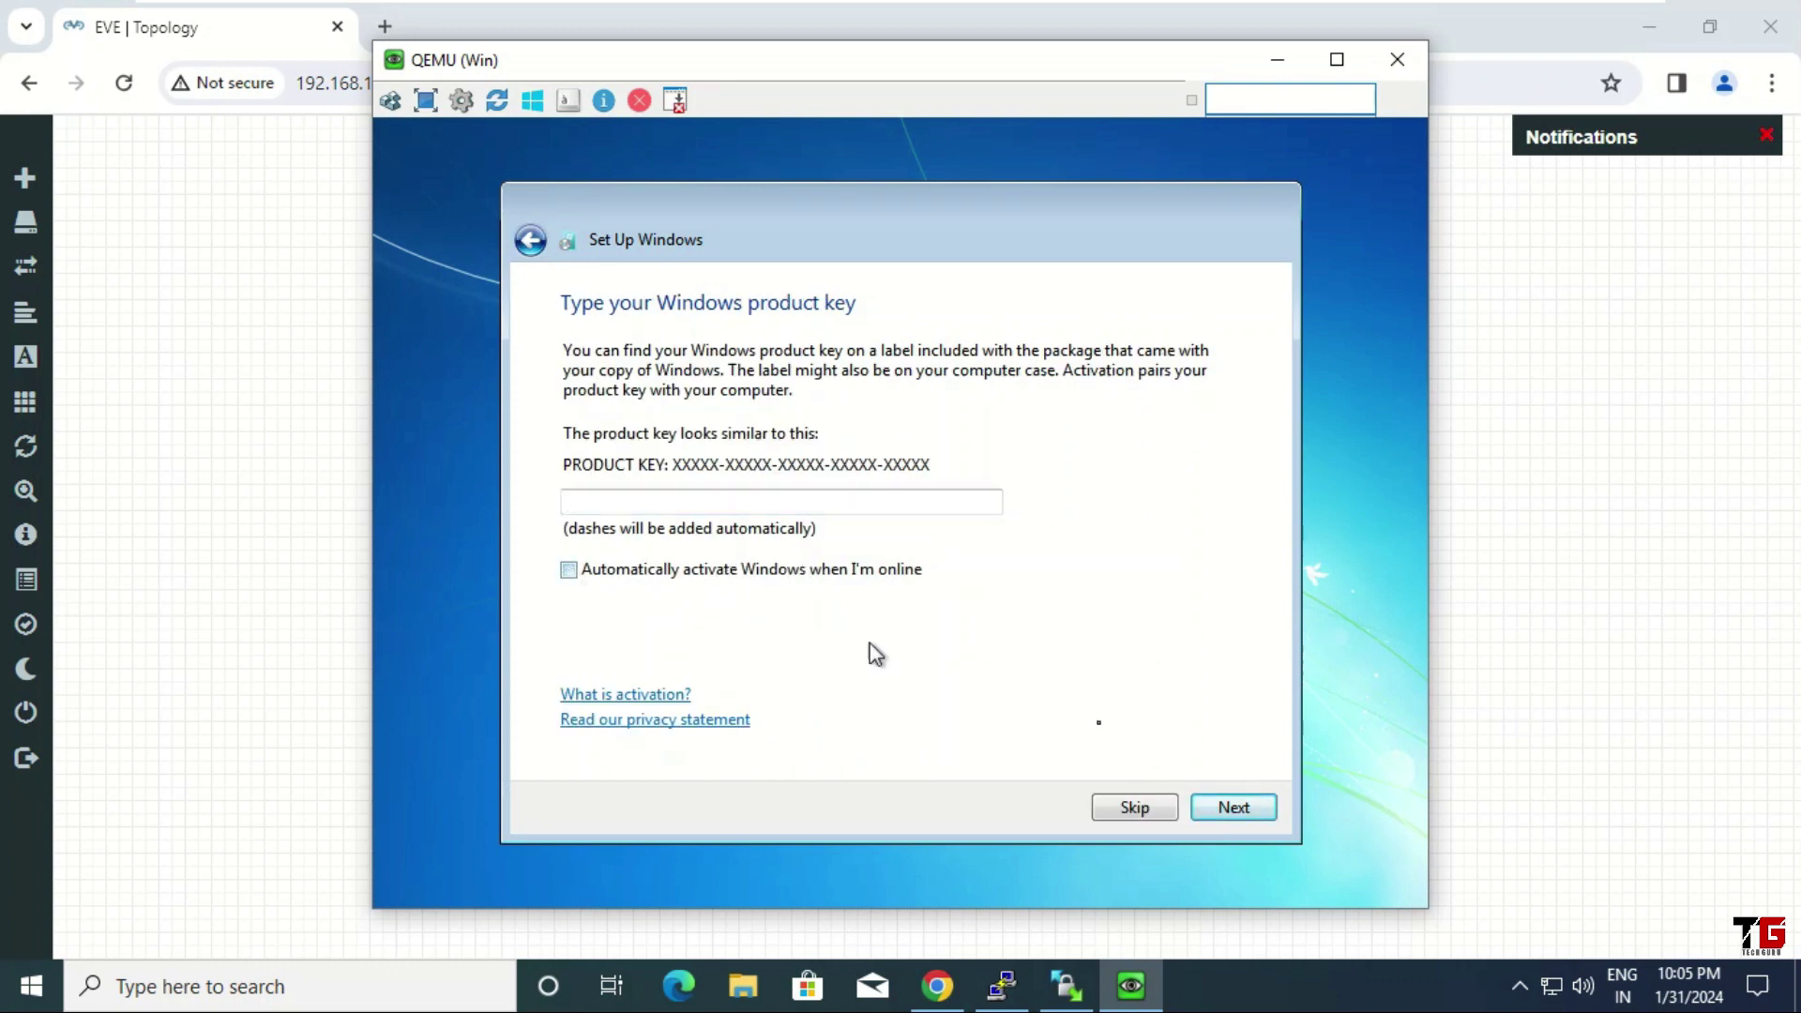
click(1235, 809)
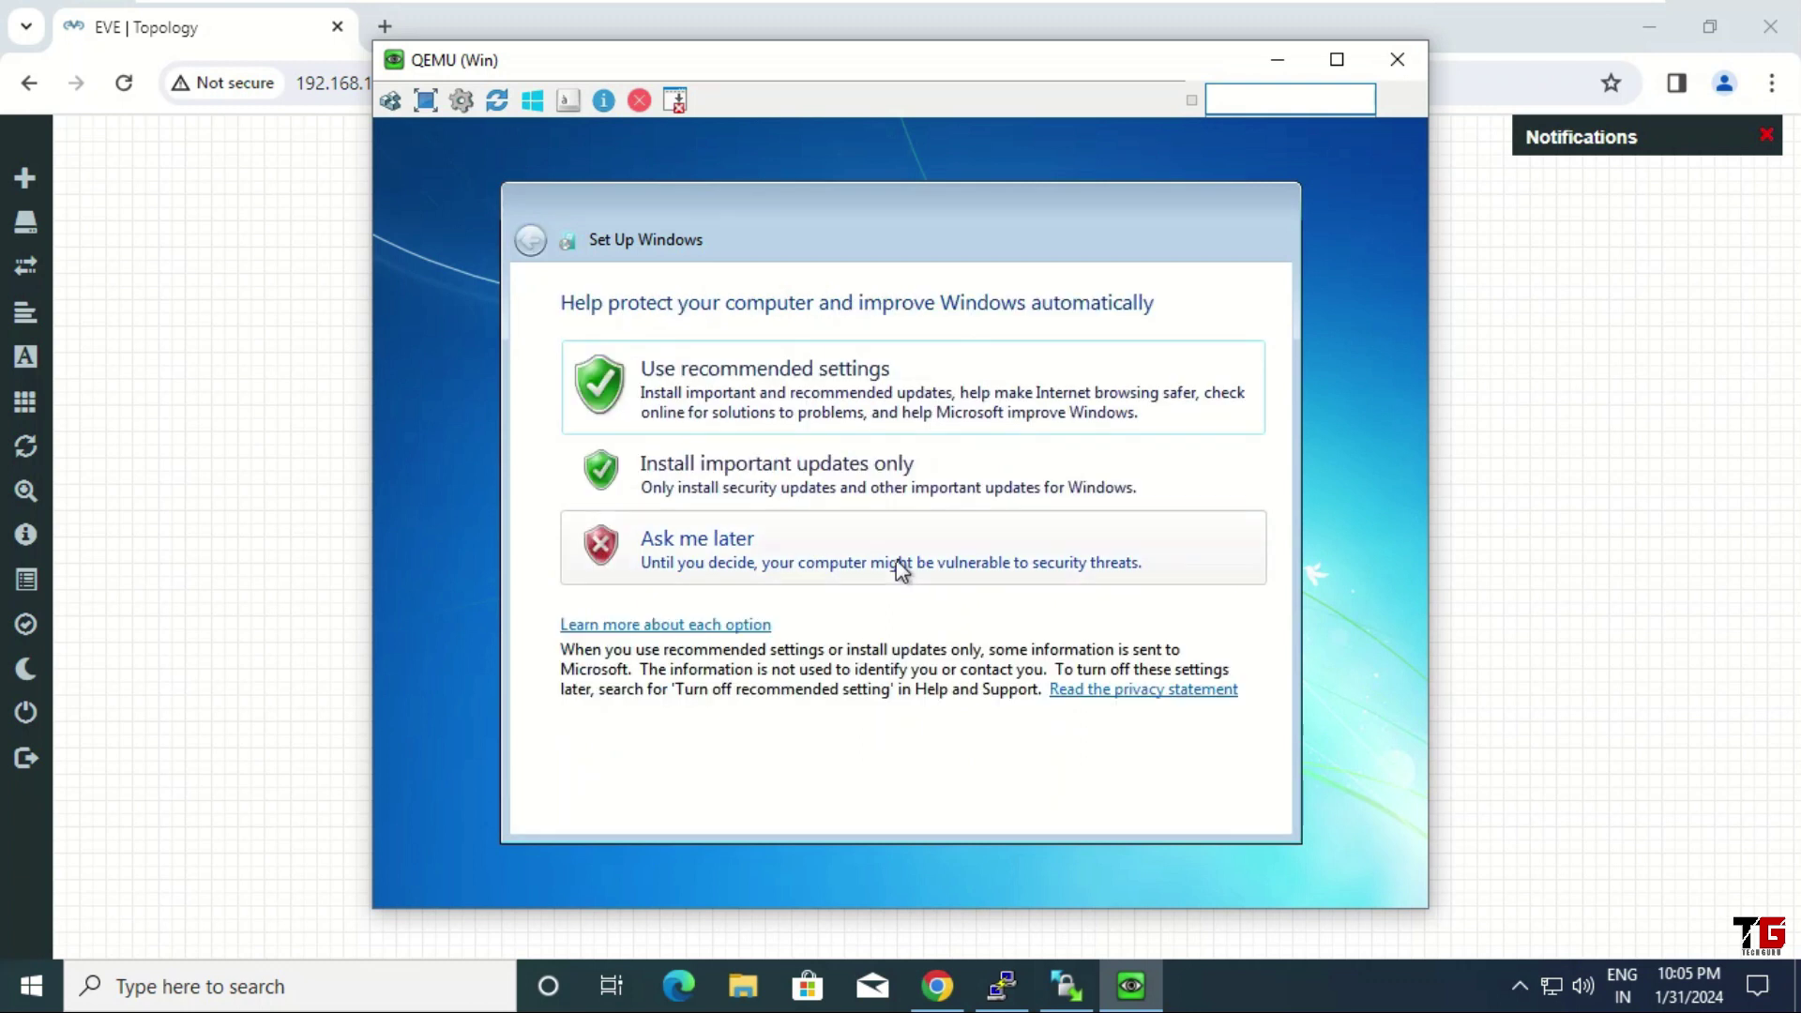
Choose Ask me later for updates, the UTC+05:30 Chennai time zone, and a Work network
click(900, 569)
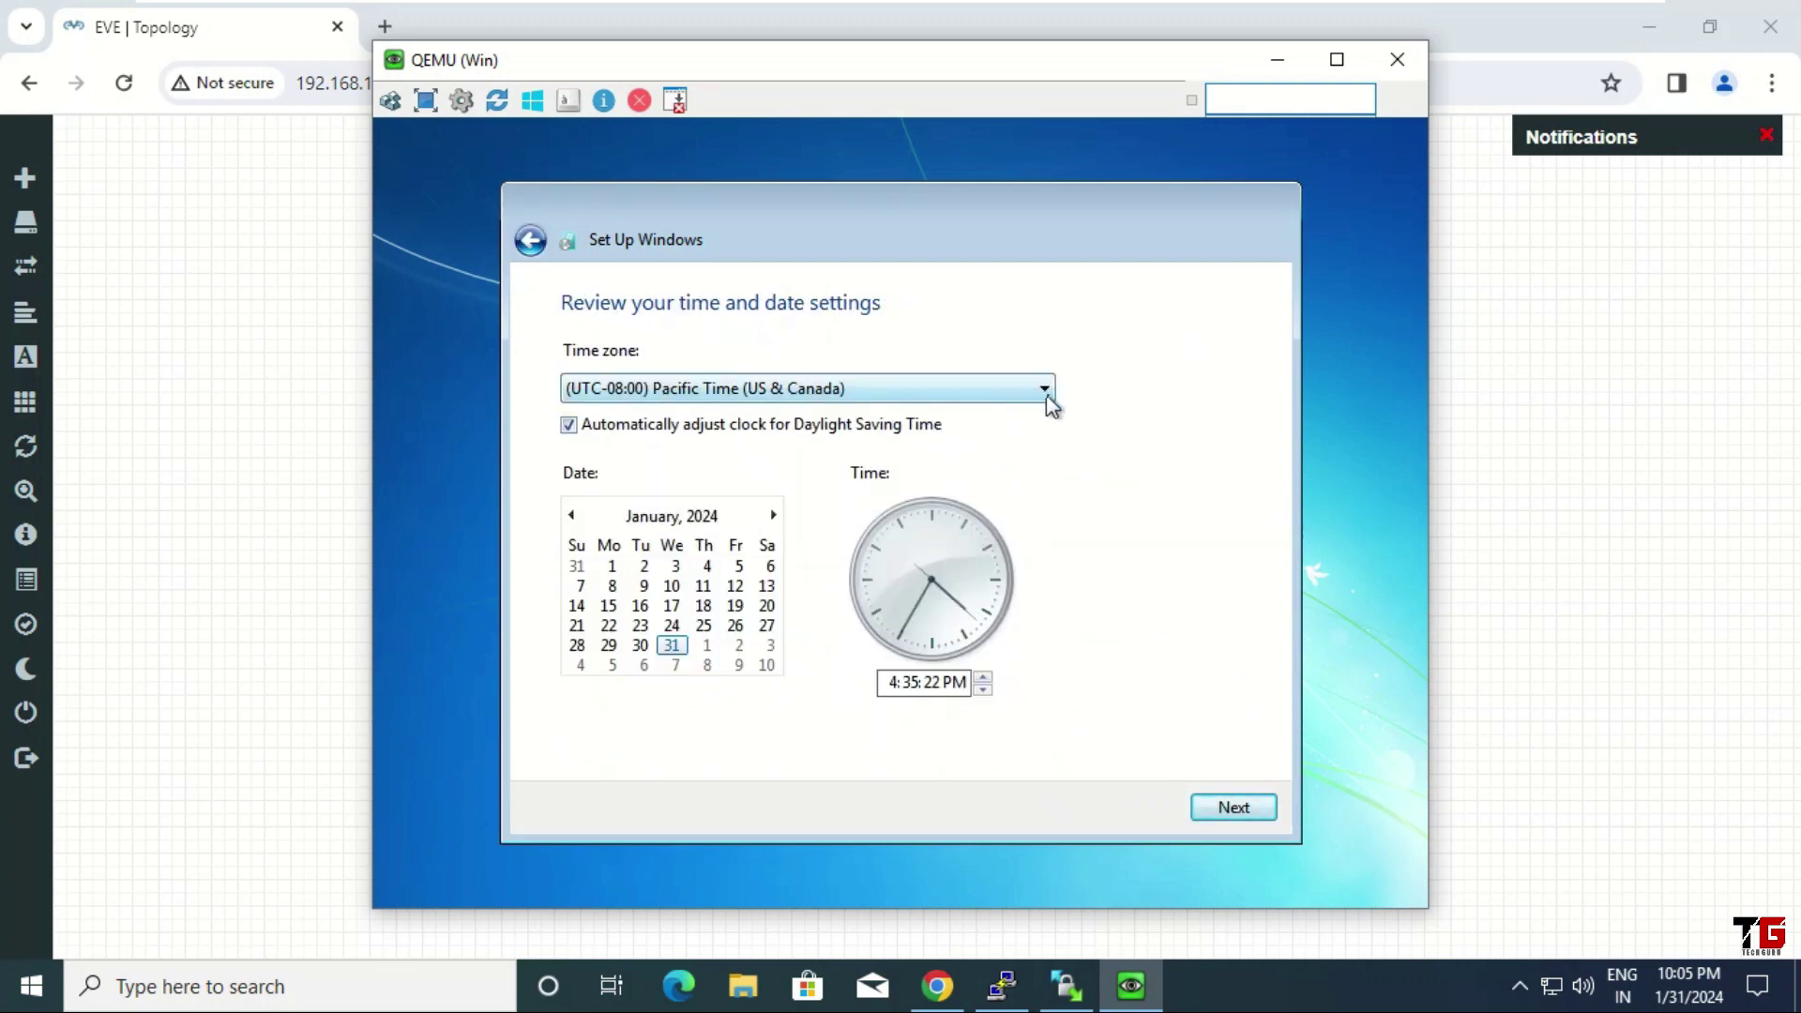
click(1047, 399)
drag(1033, 270, 1049, 572)
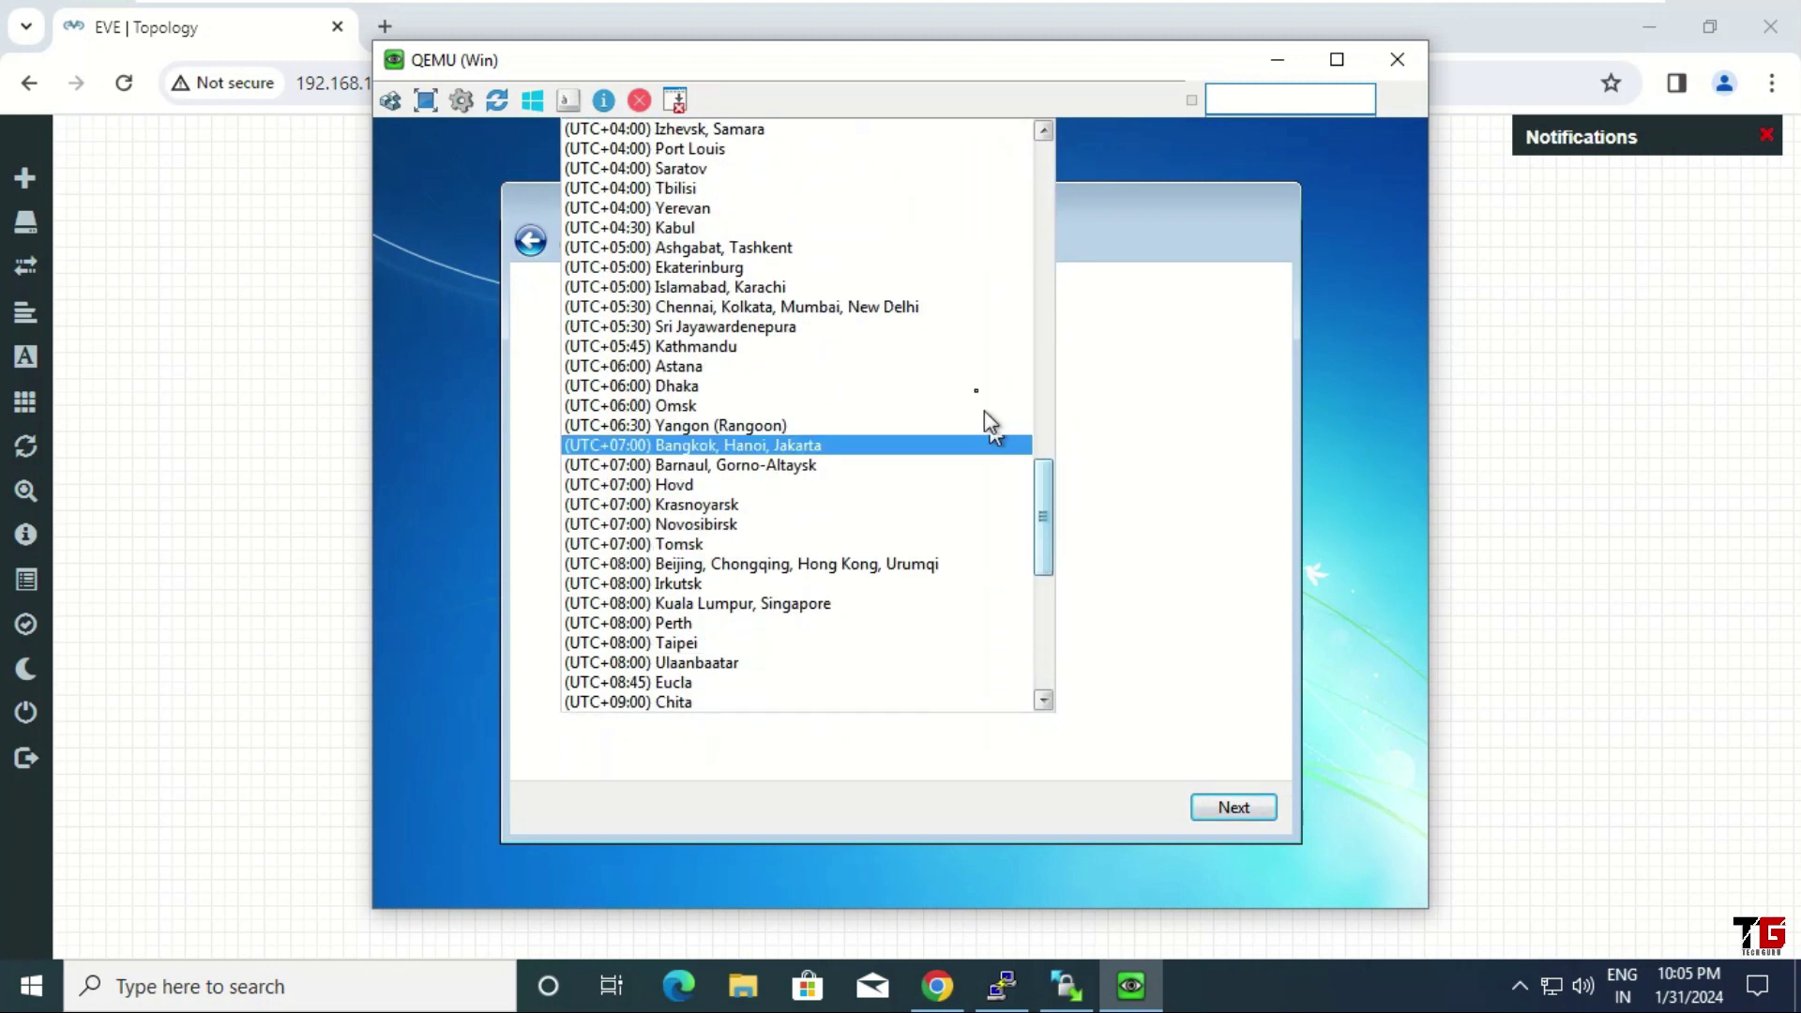
click(948, 310)
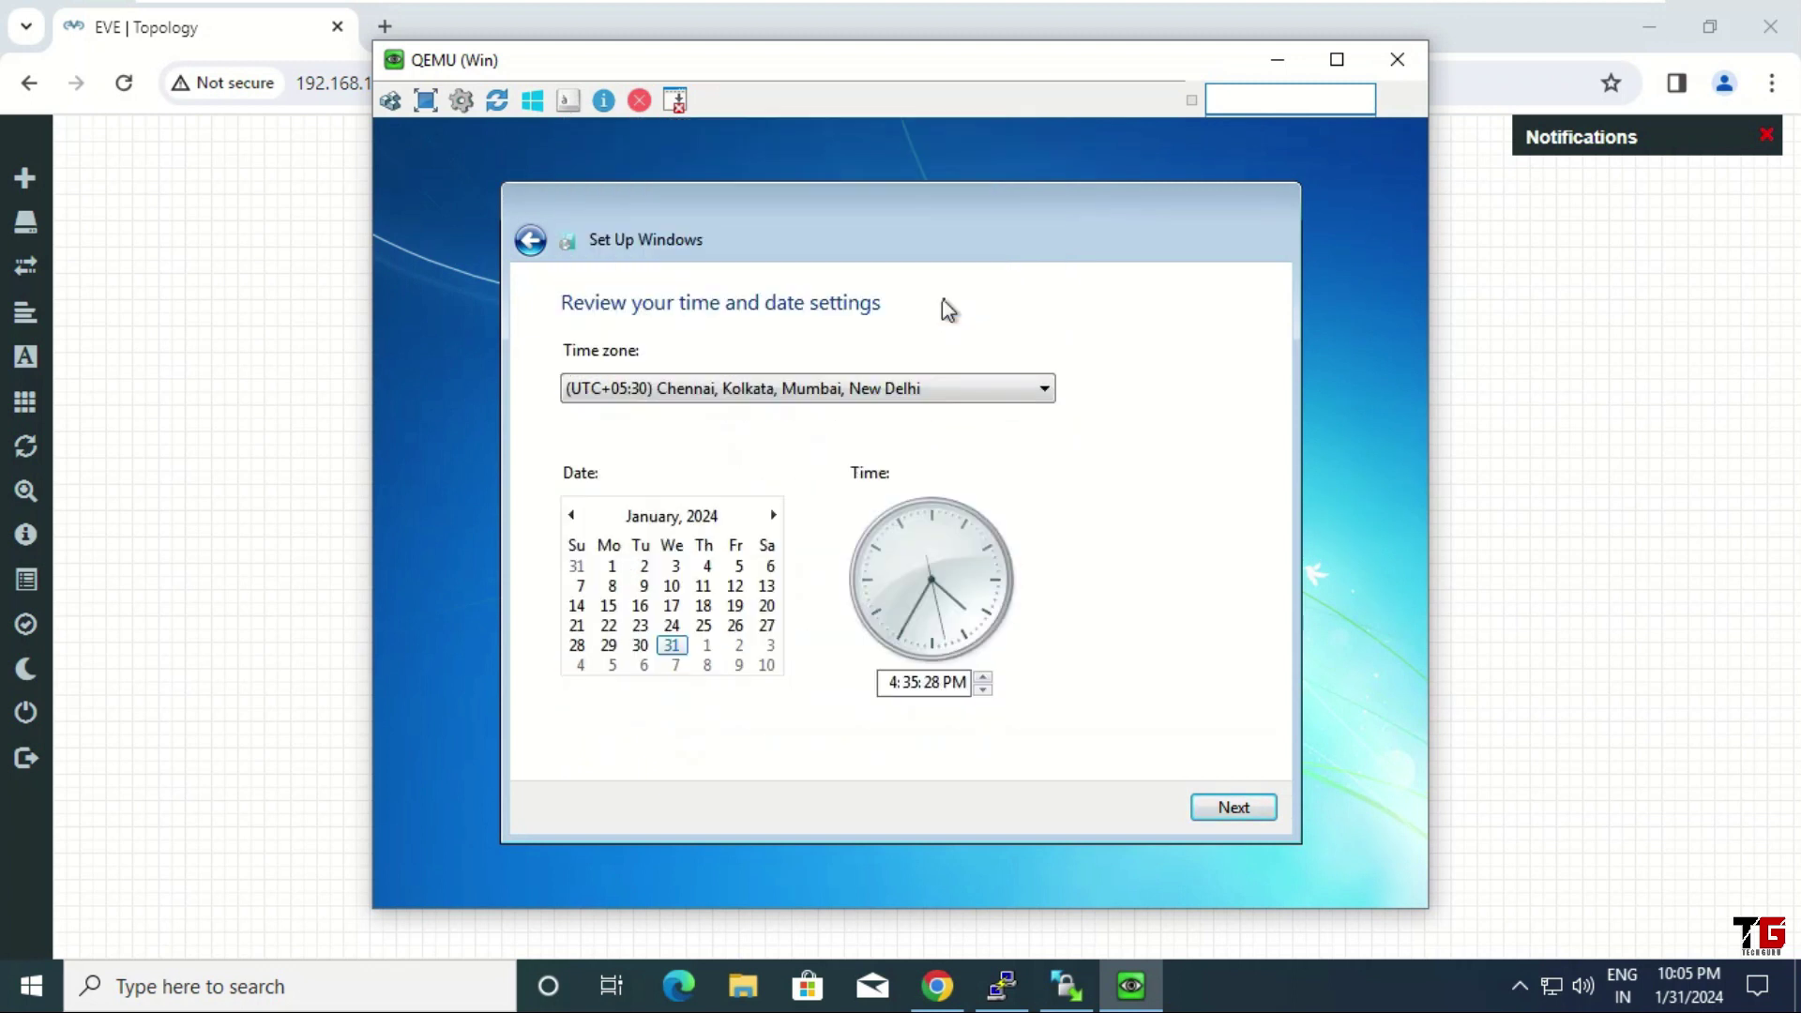
click(1233, 809)
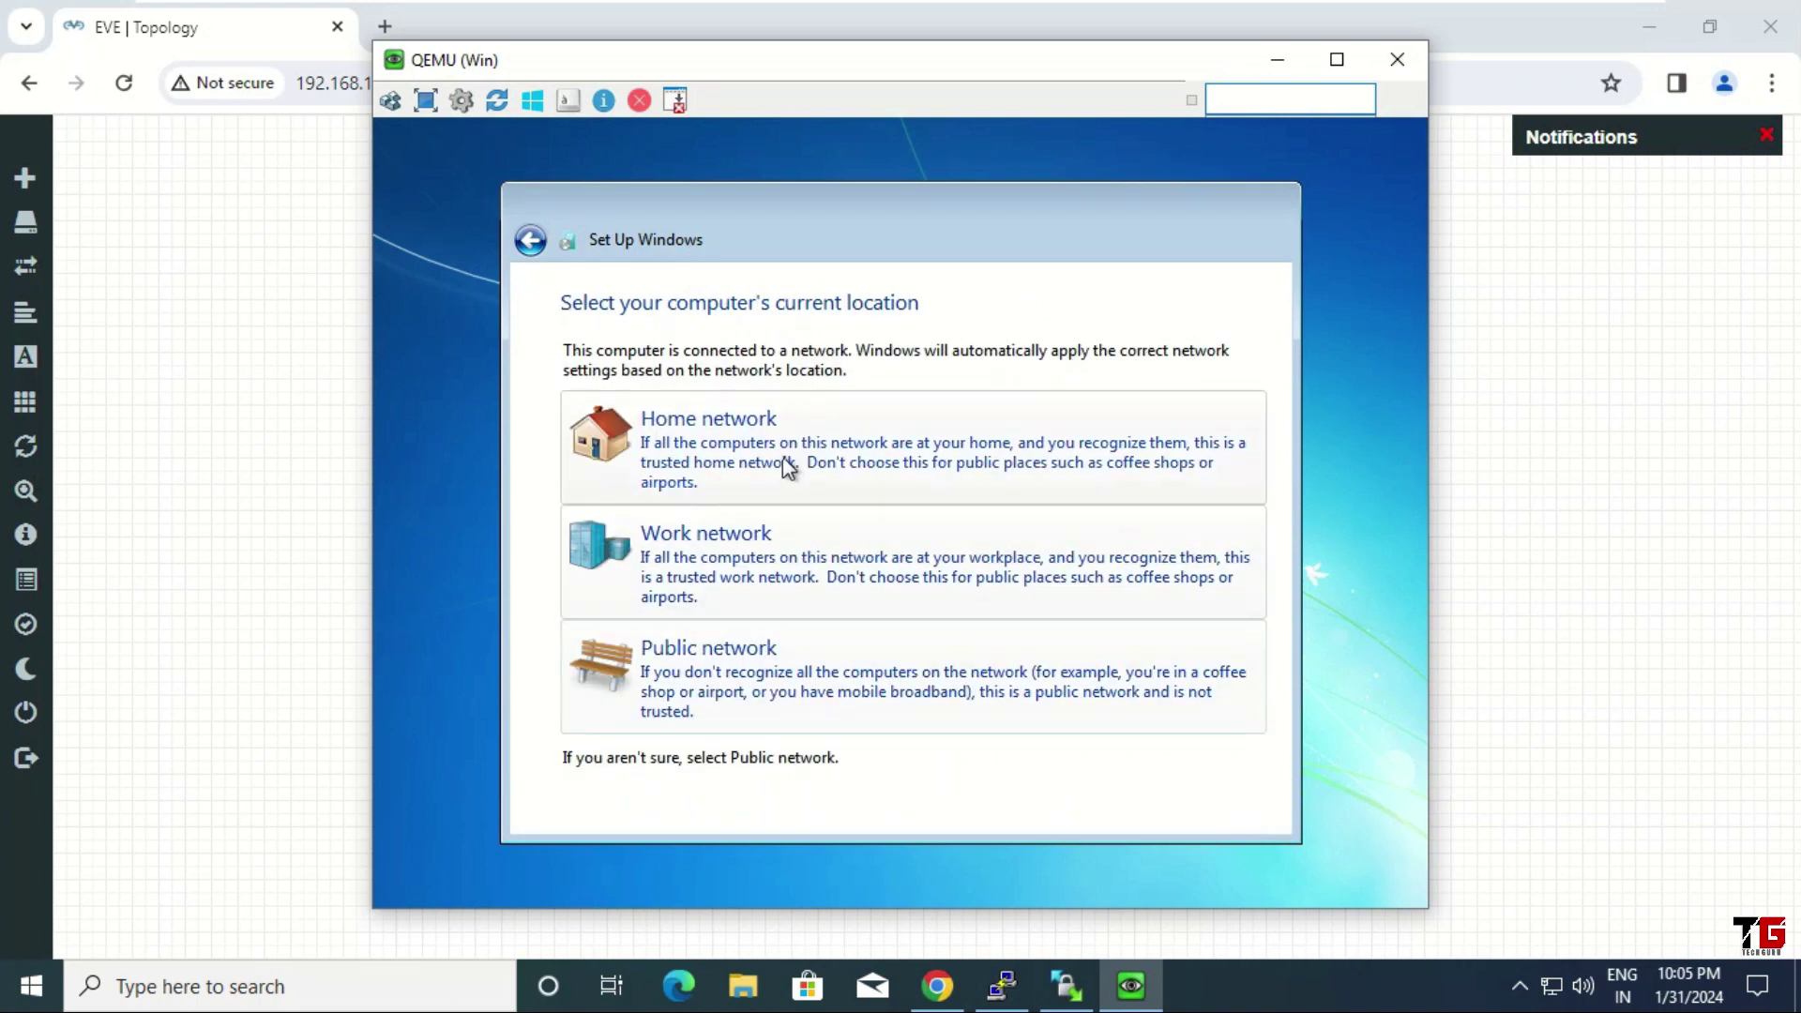
click(747, 557)
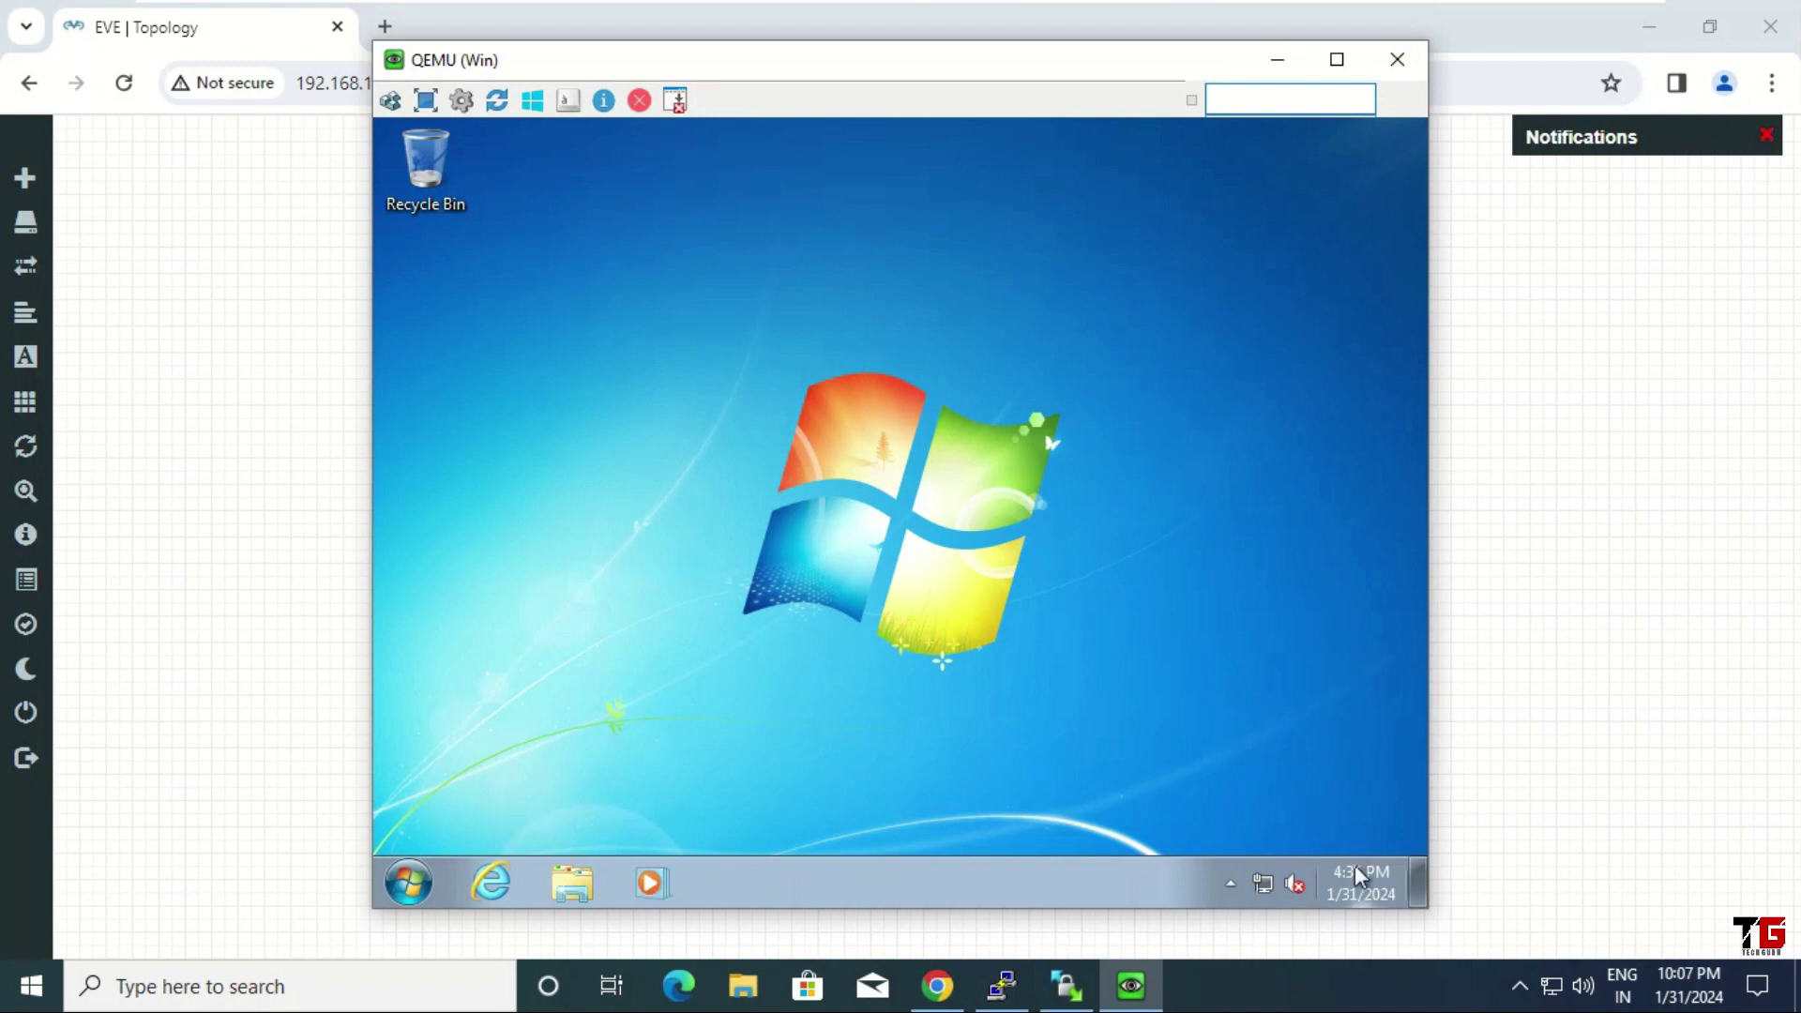
Set the Windows 7 clock to 10:07 PM in Date and Time settings, then close UltraVNC Viewer
click(1360, 896)
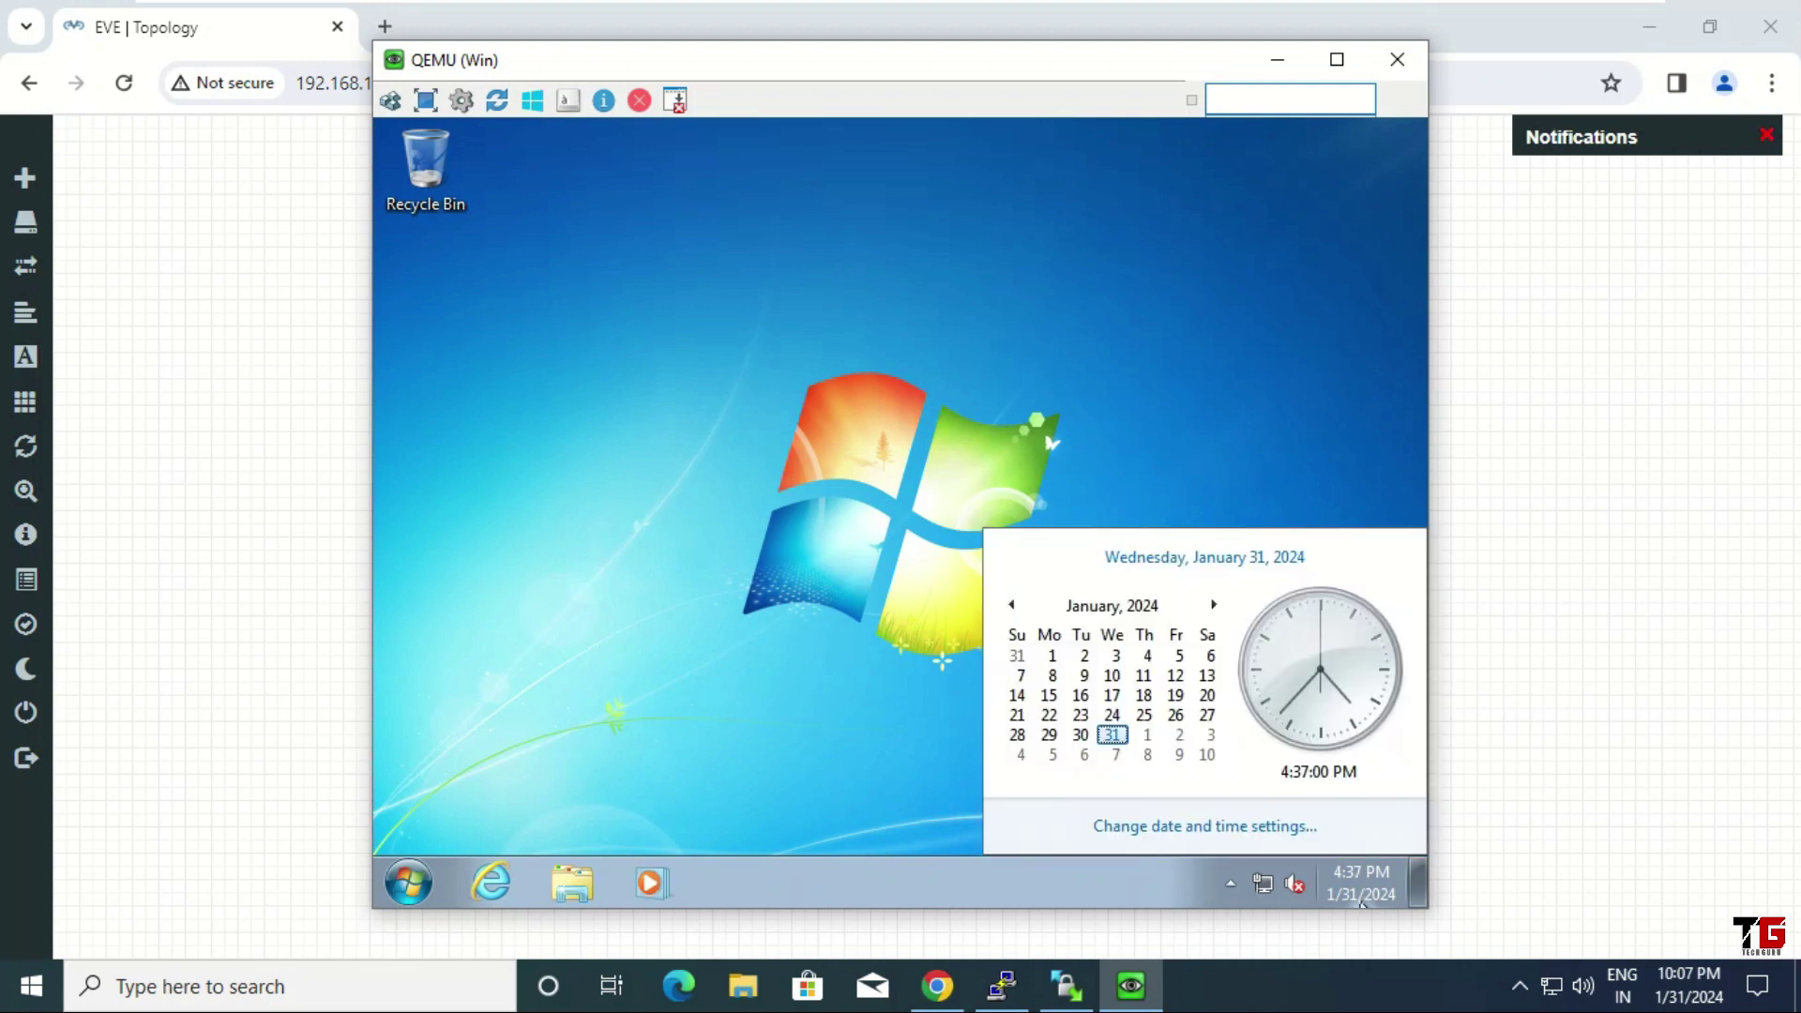
click(1219, 828)
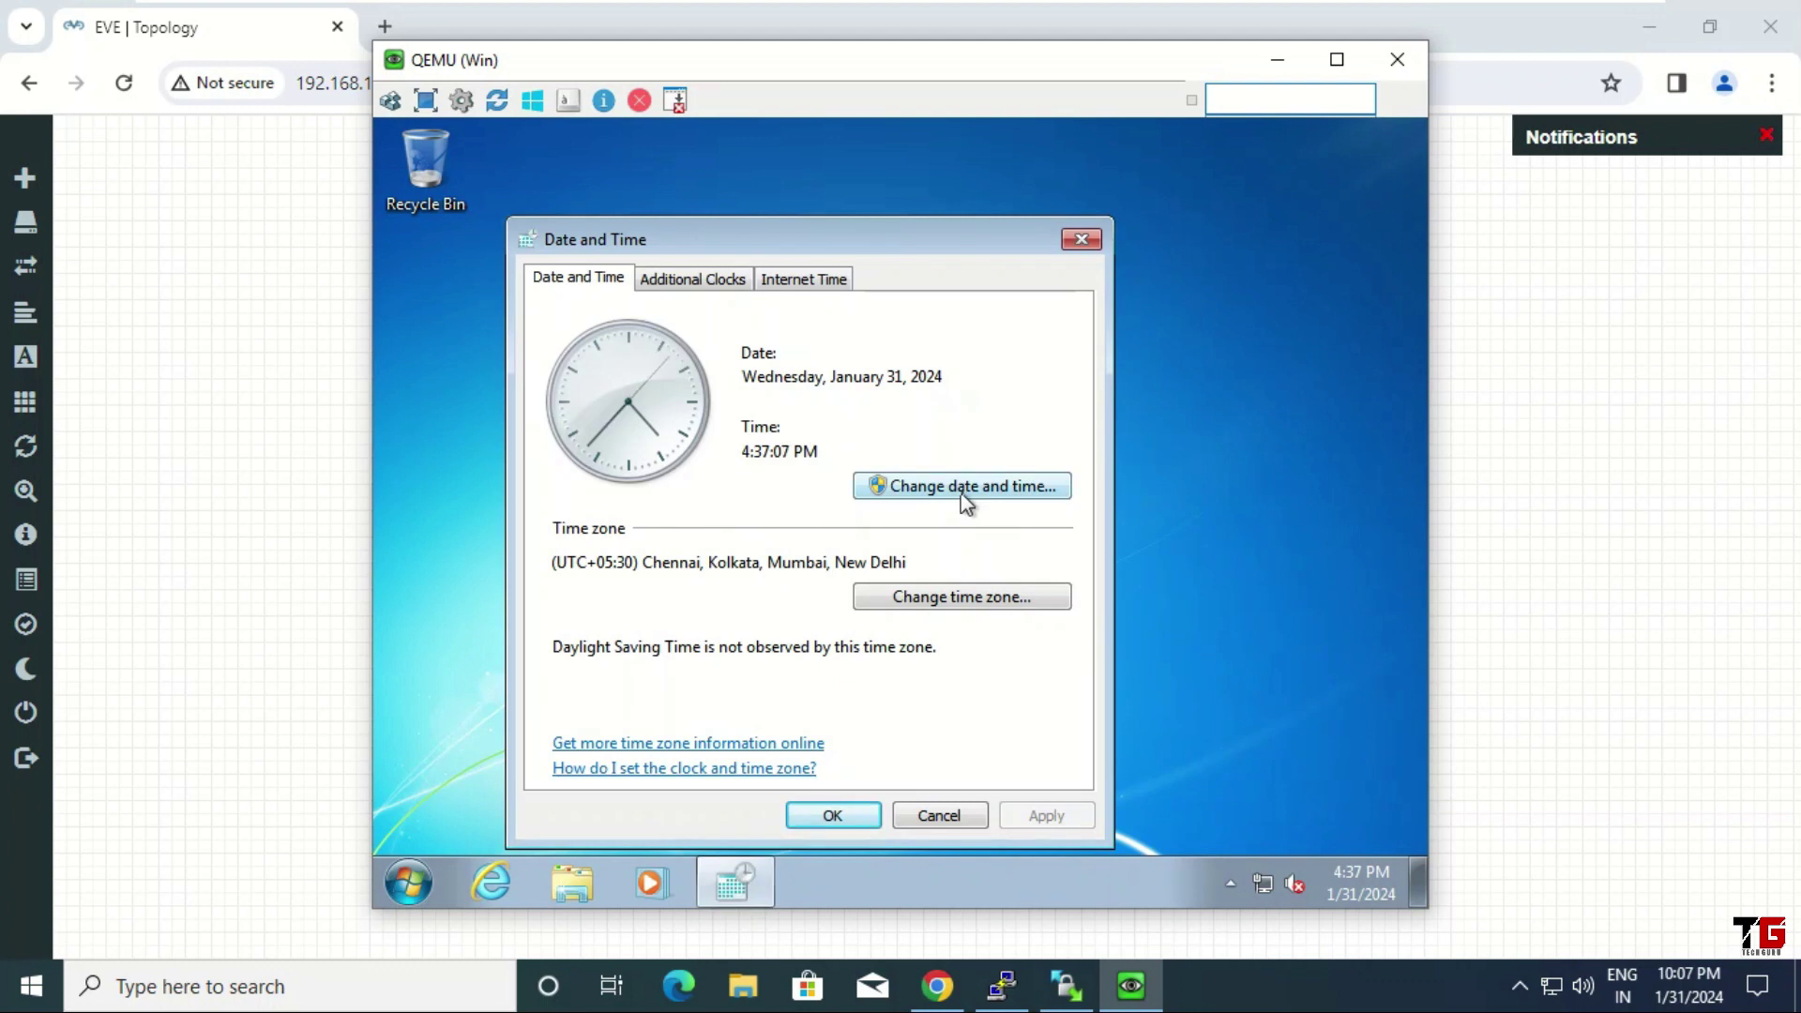
click(967, 496)
click(869, 587)
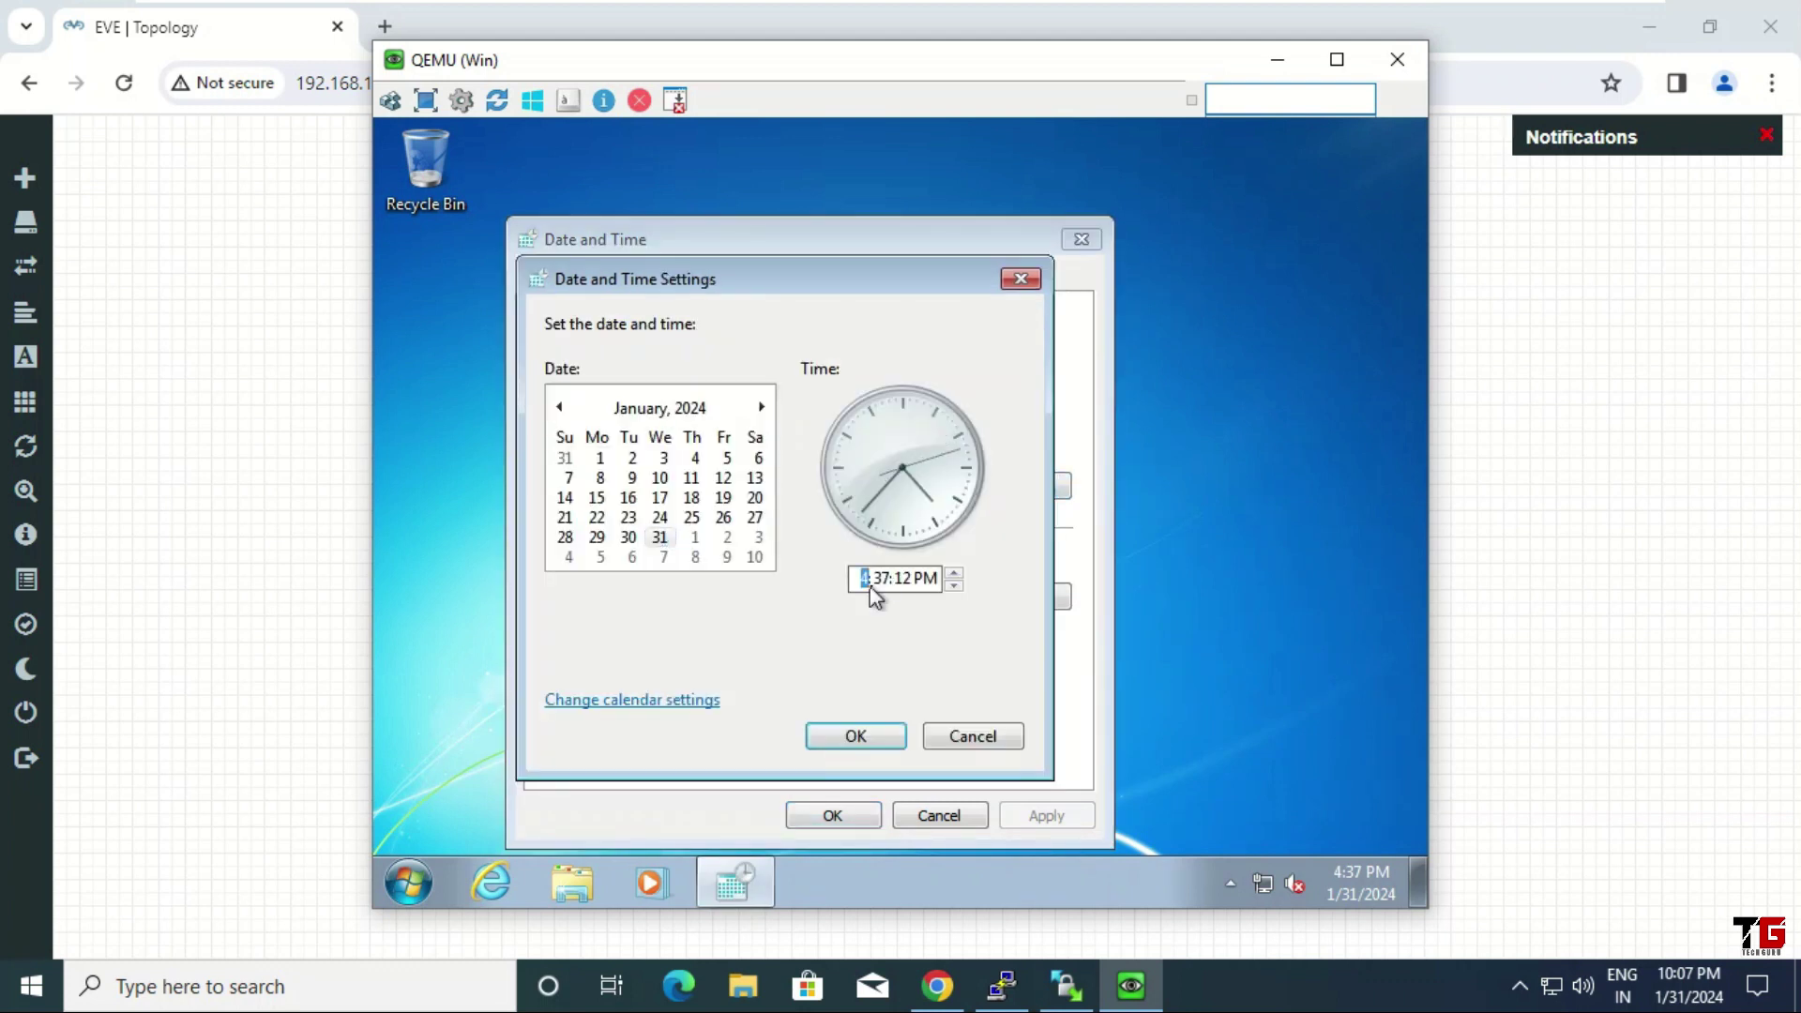
text(10:07)
key(Right)
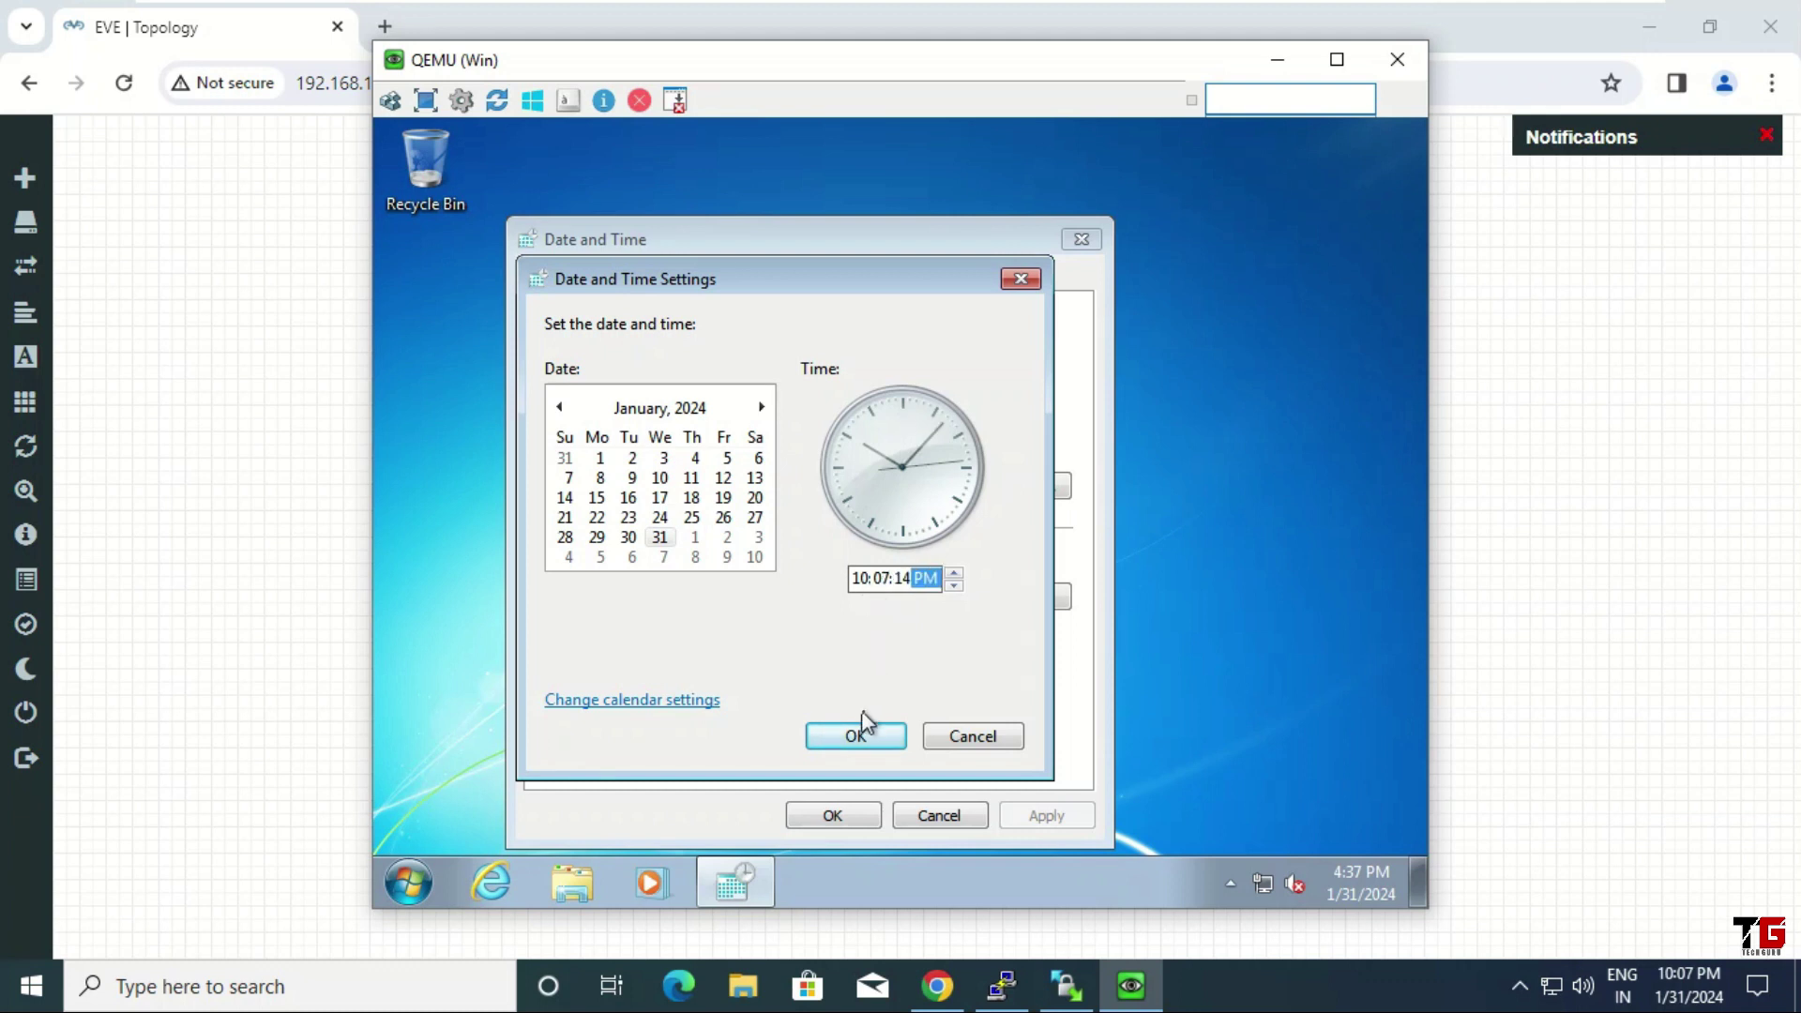
click(862, 741)
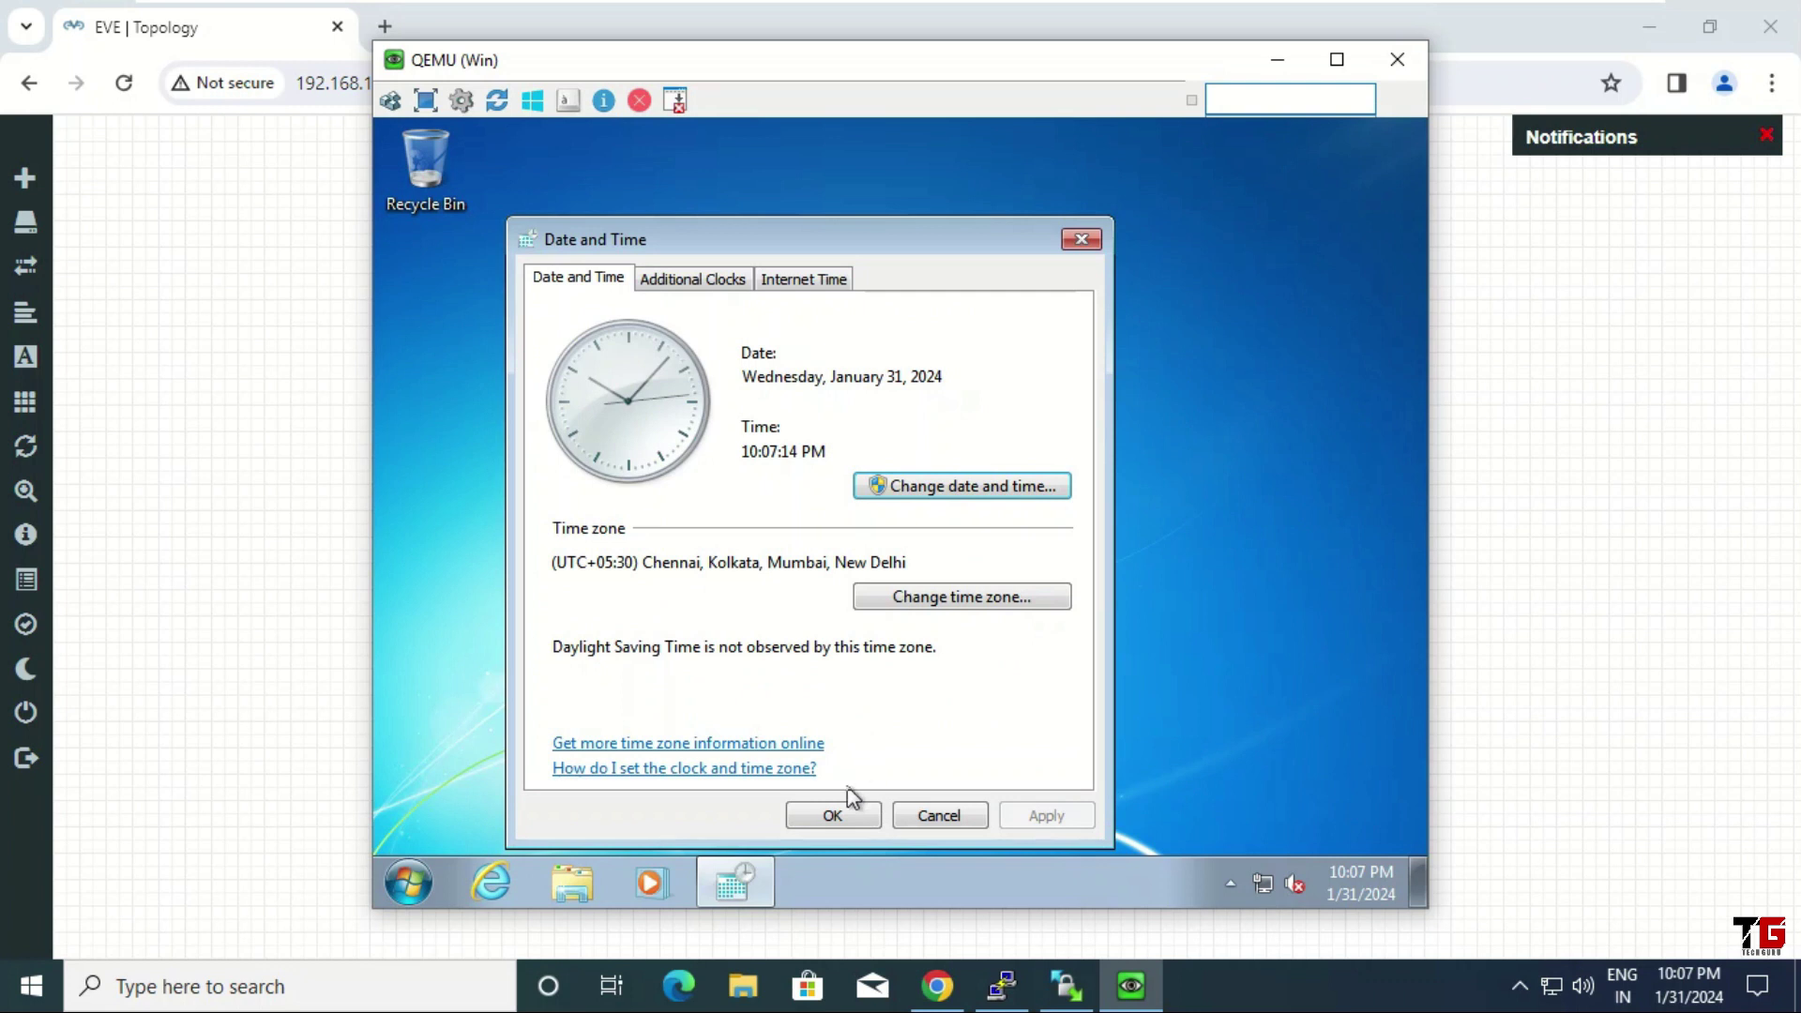
click(846, 818)
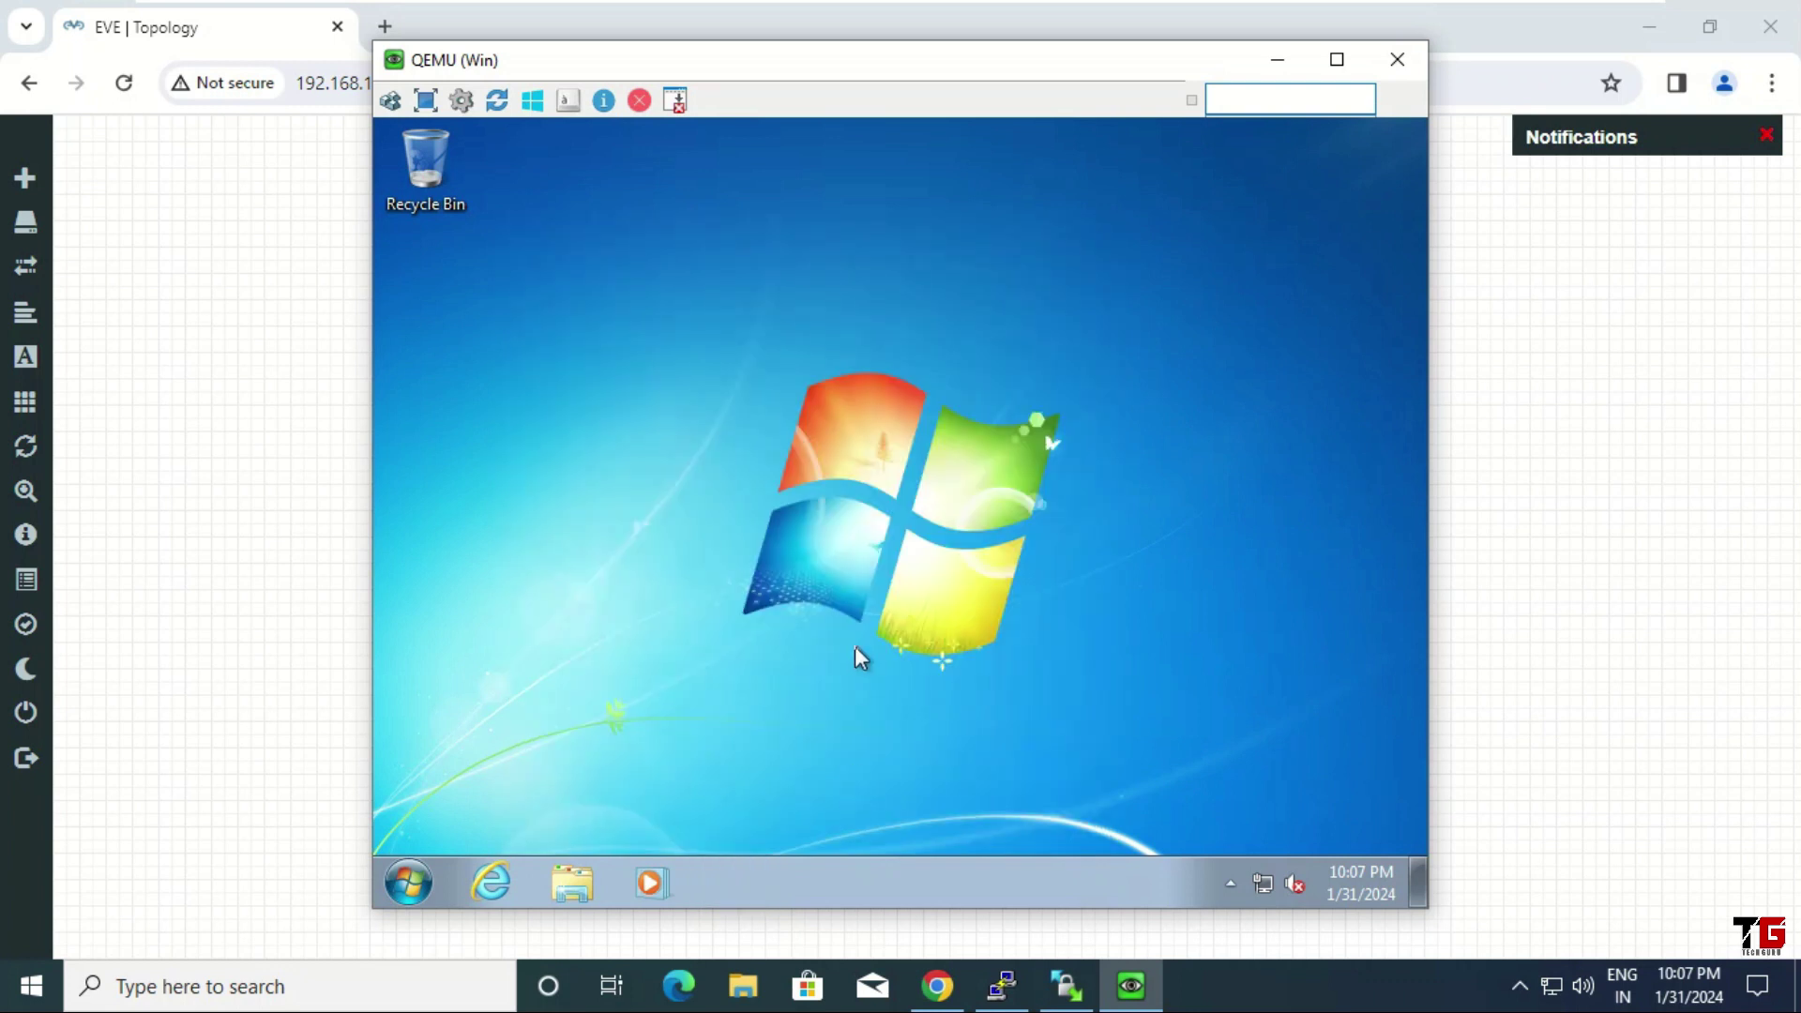
click(1389, 65)
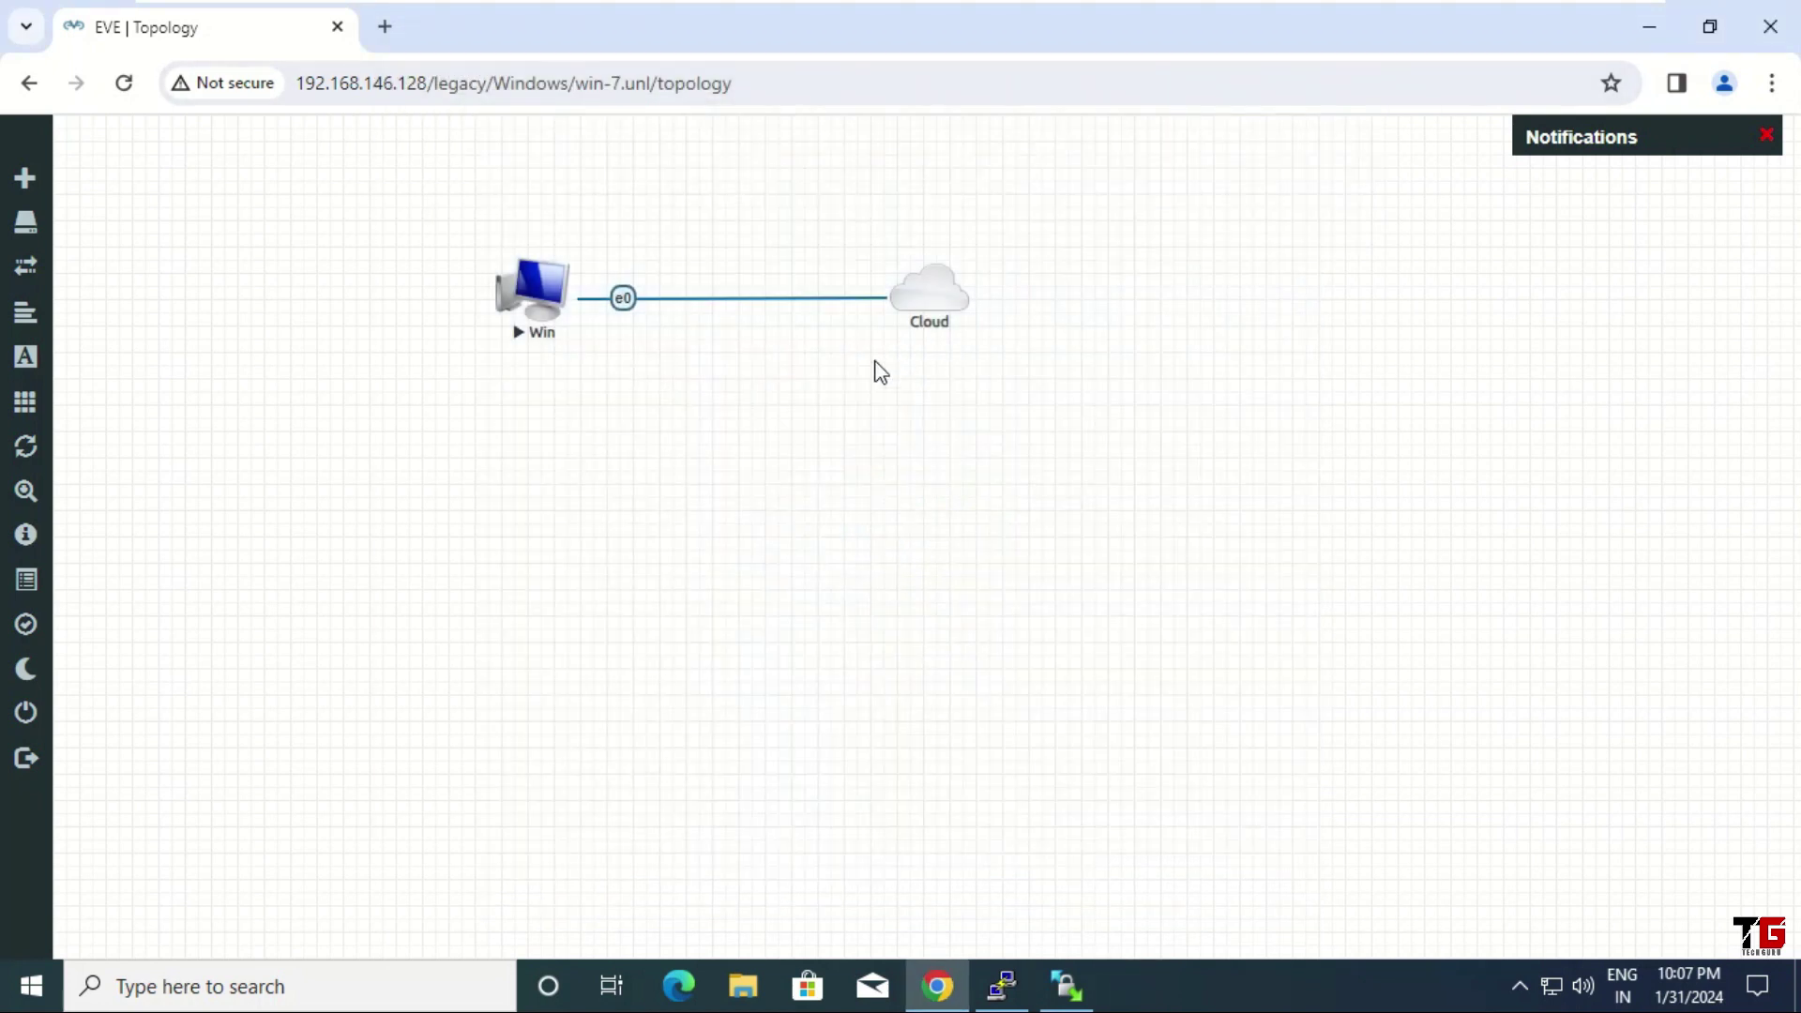
Stop the Win node from its right-click menu
right_click(547, 293)
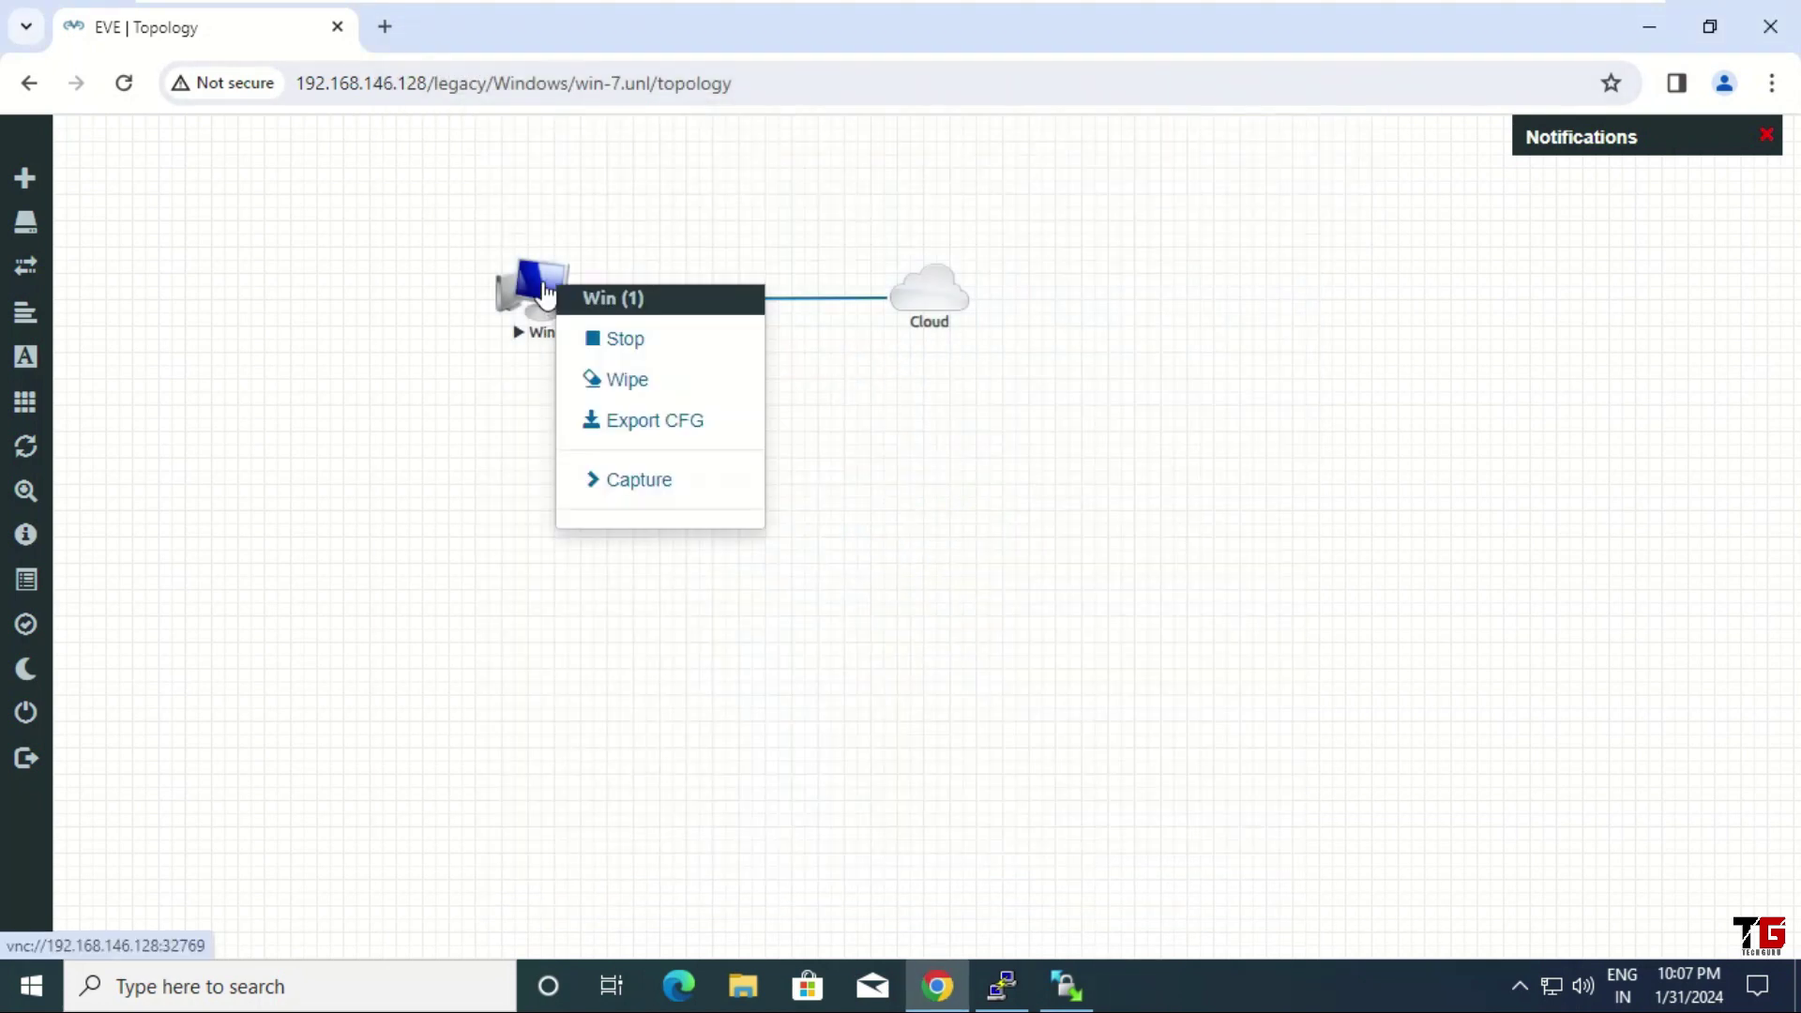
click(657, 344)
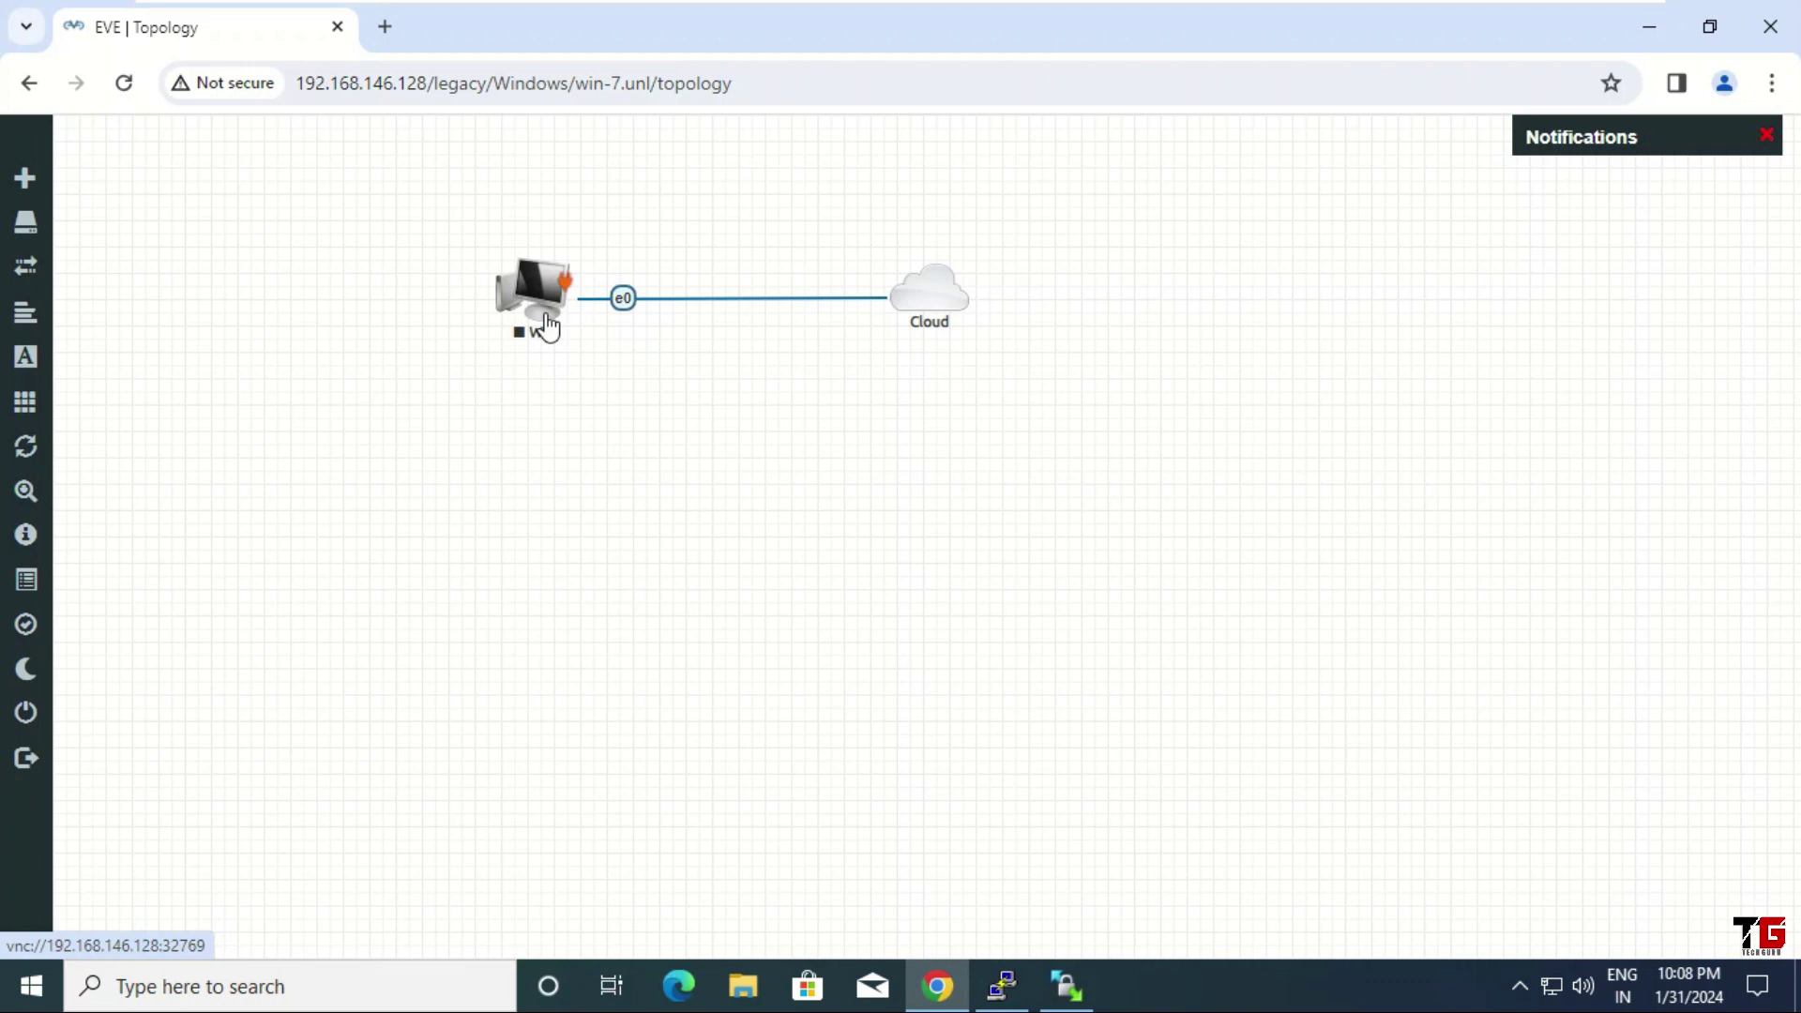
mouse_move(30, 179)
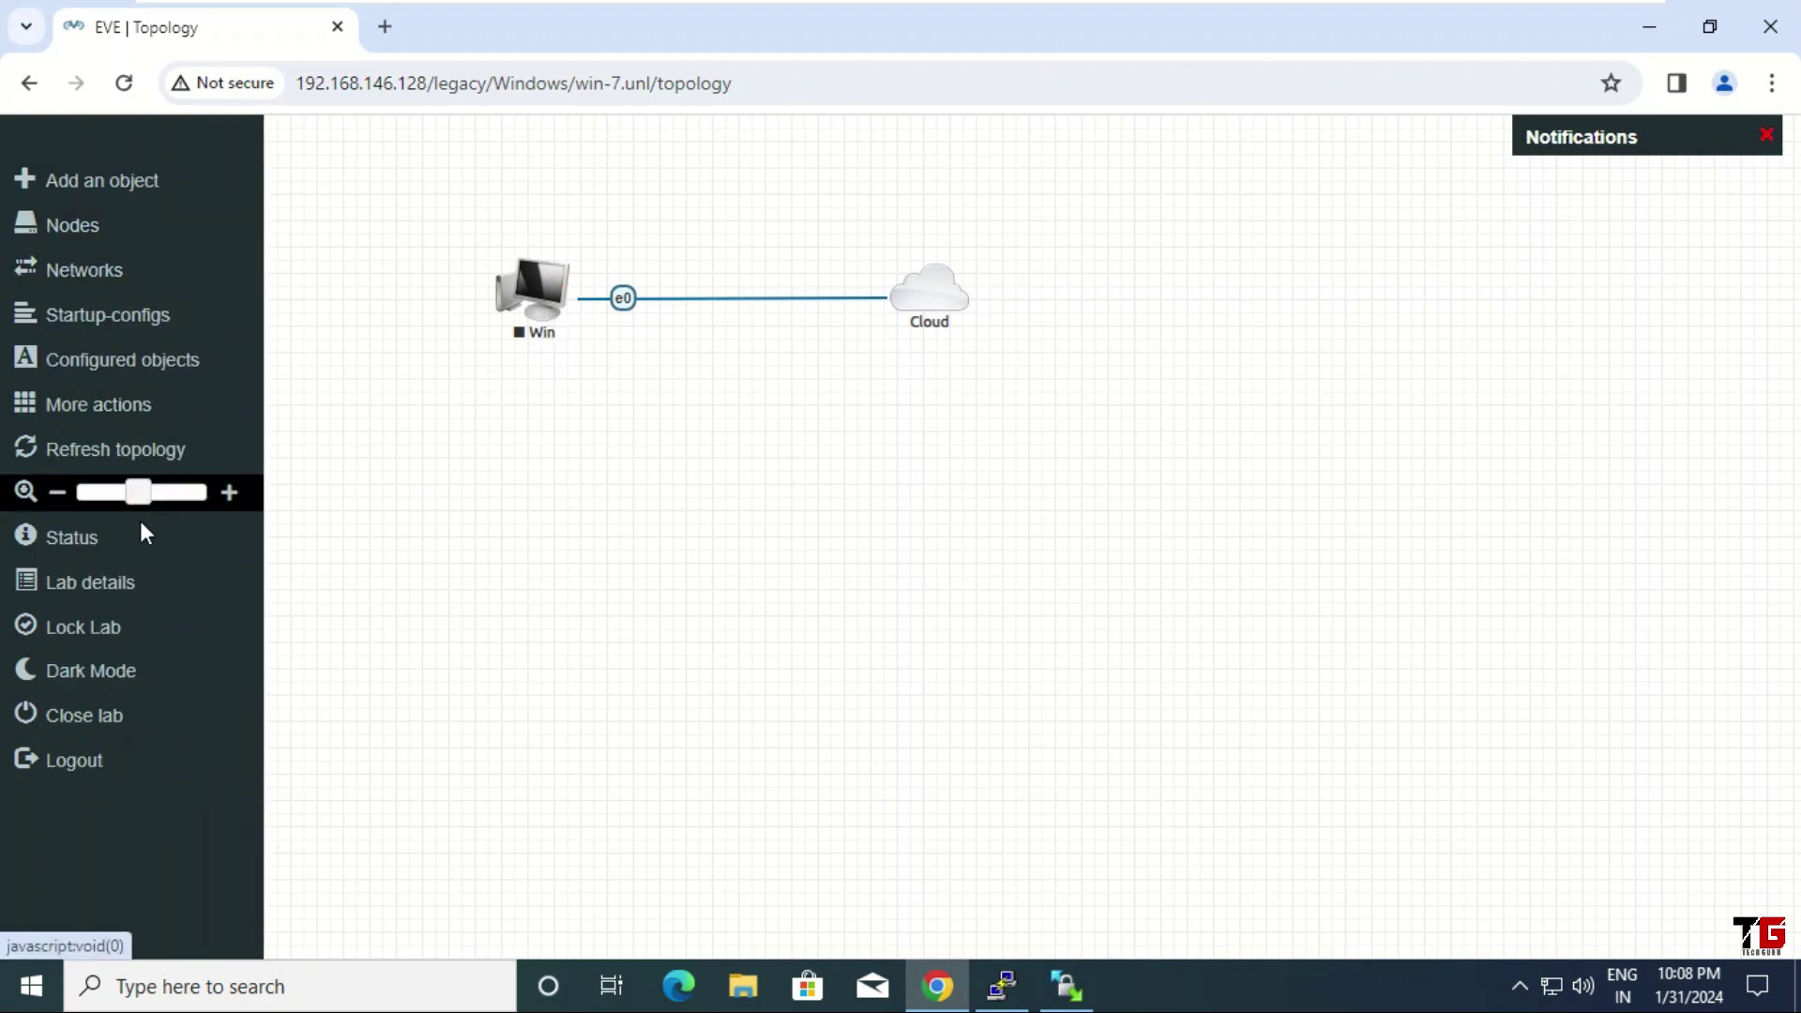
Copy the lab ID from the Lab details dialog and close the dialog
click(150, 589)
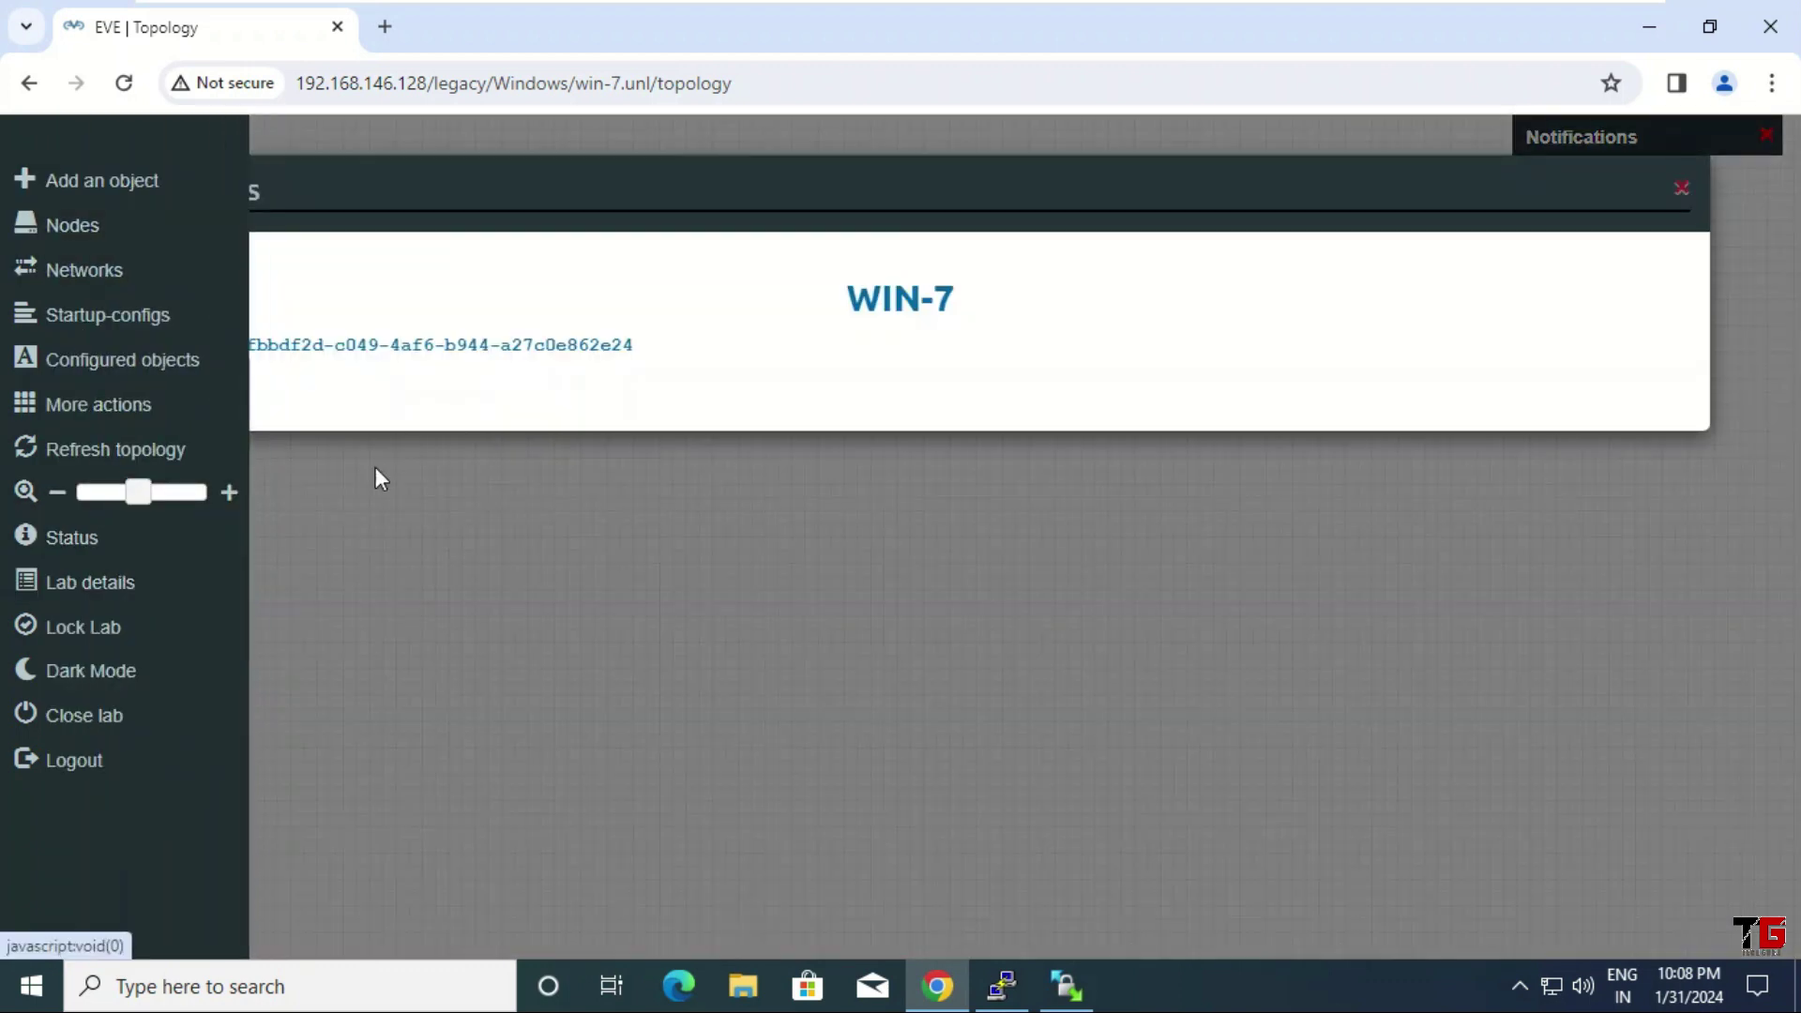
drag(236, 347, 632, 354)
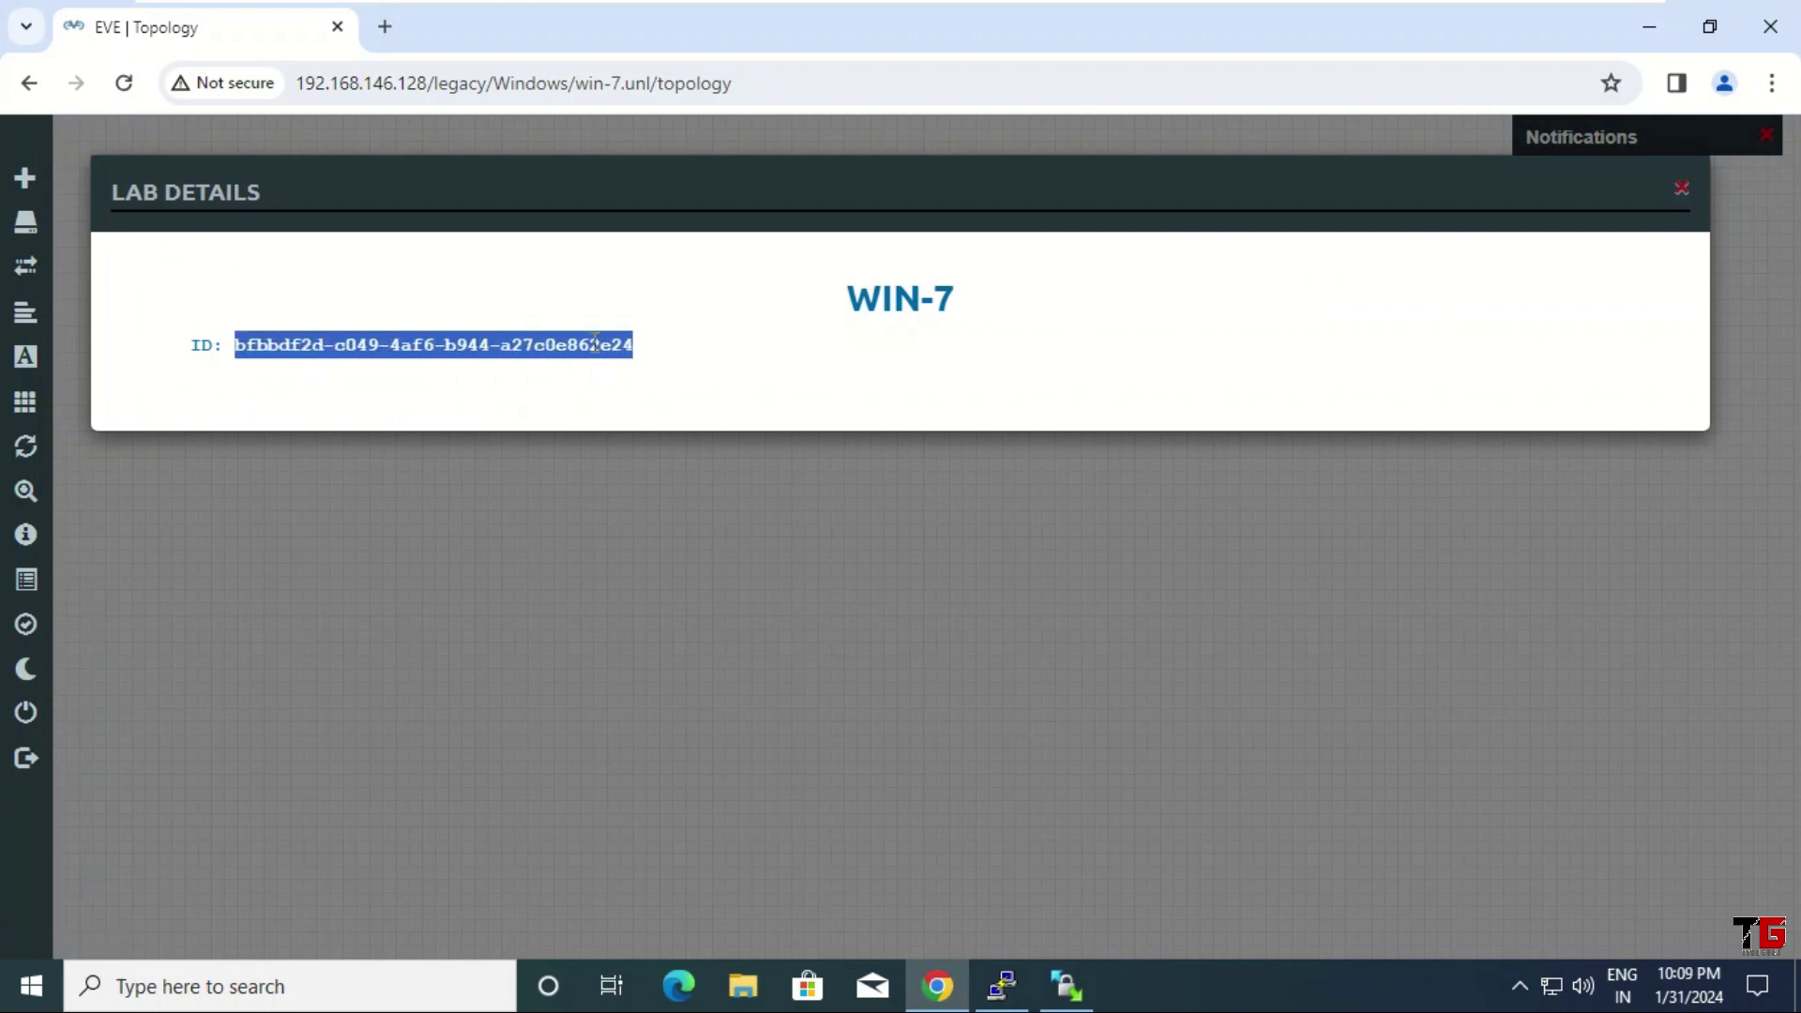
right_click(597, 353)
click(636, 370)
click(1682, 191)
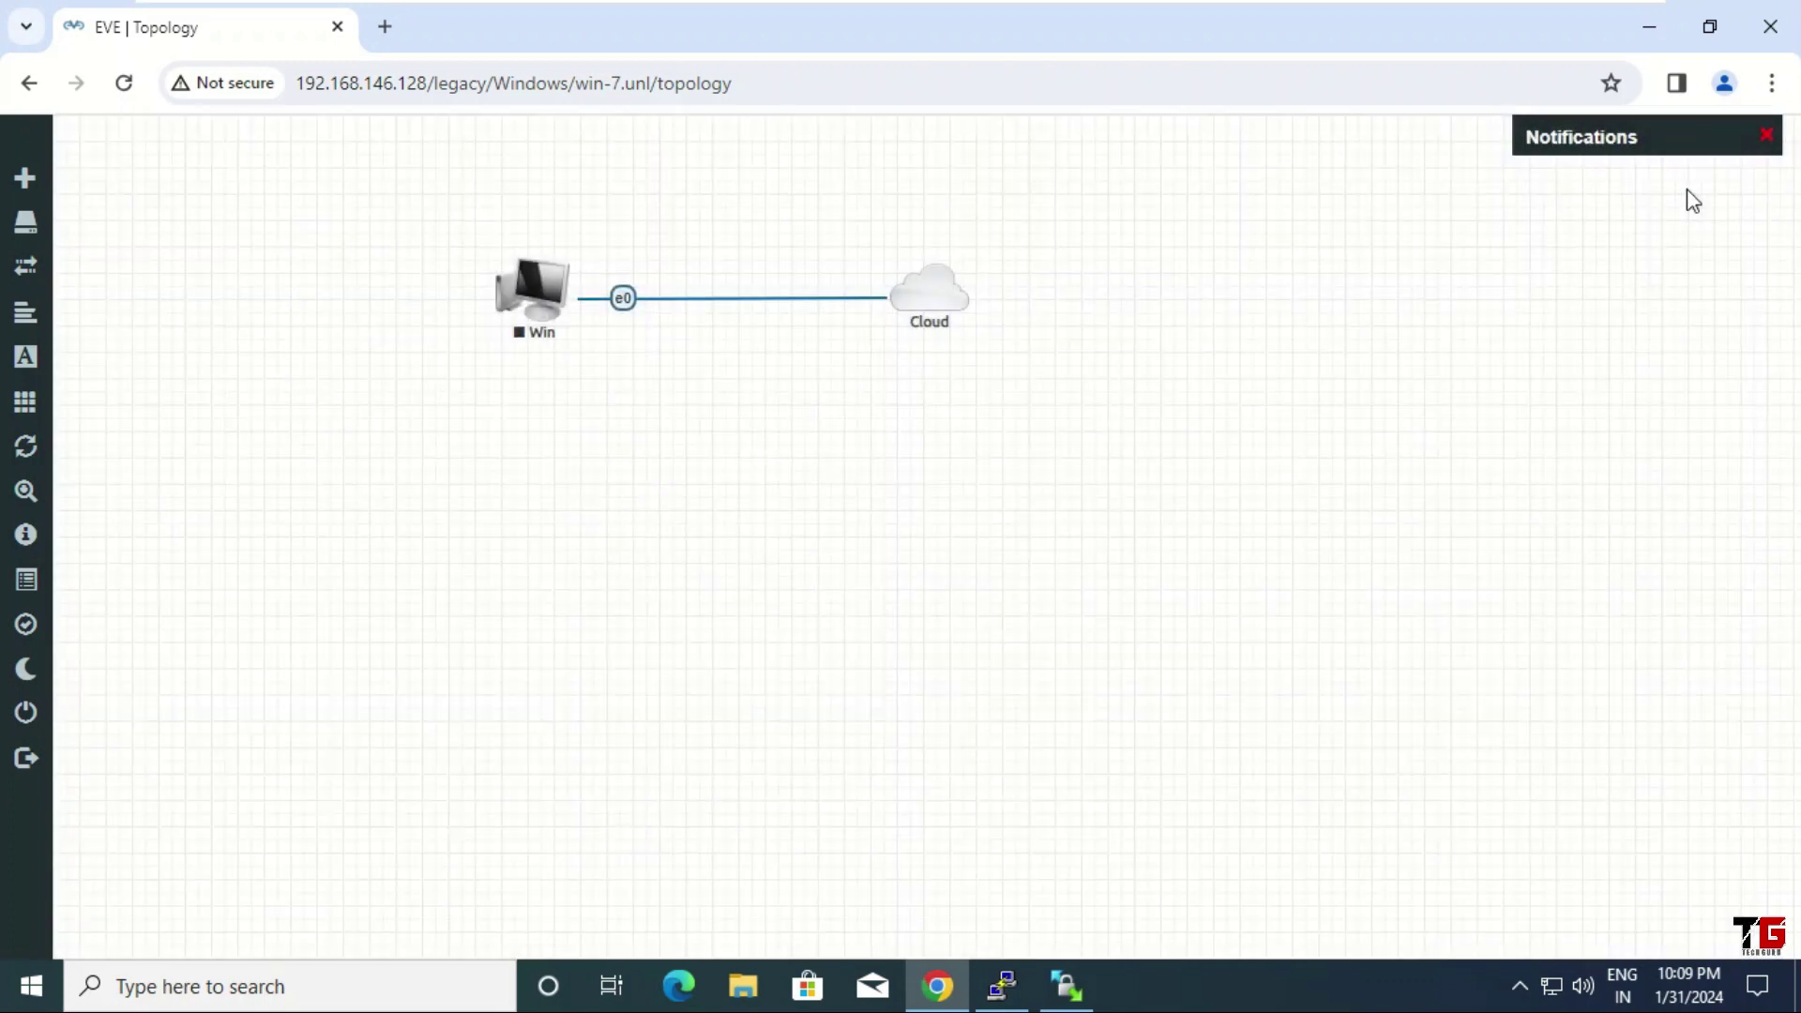
Recheck the Win node's actions, then close the lab to return to the file manager
right_click(540, 300)
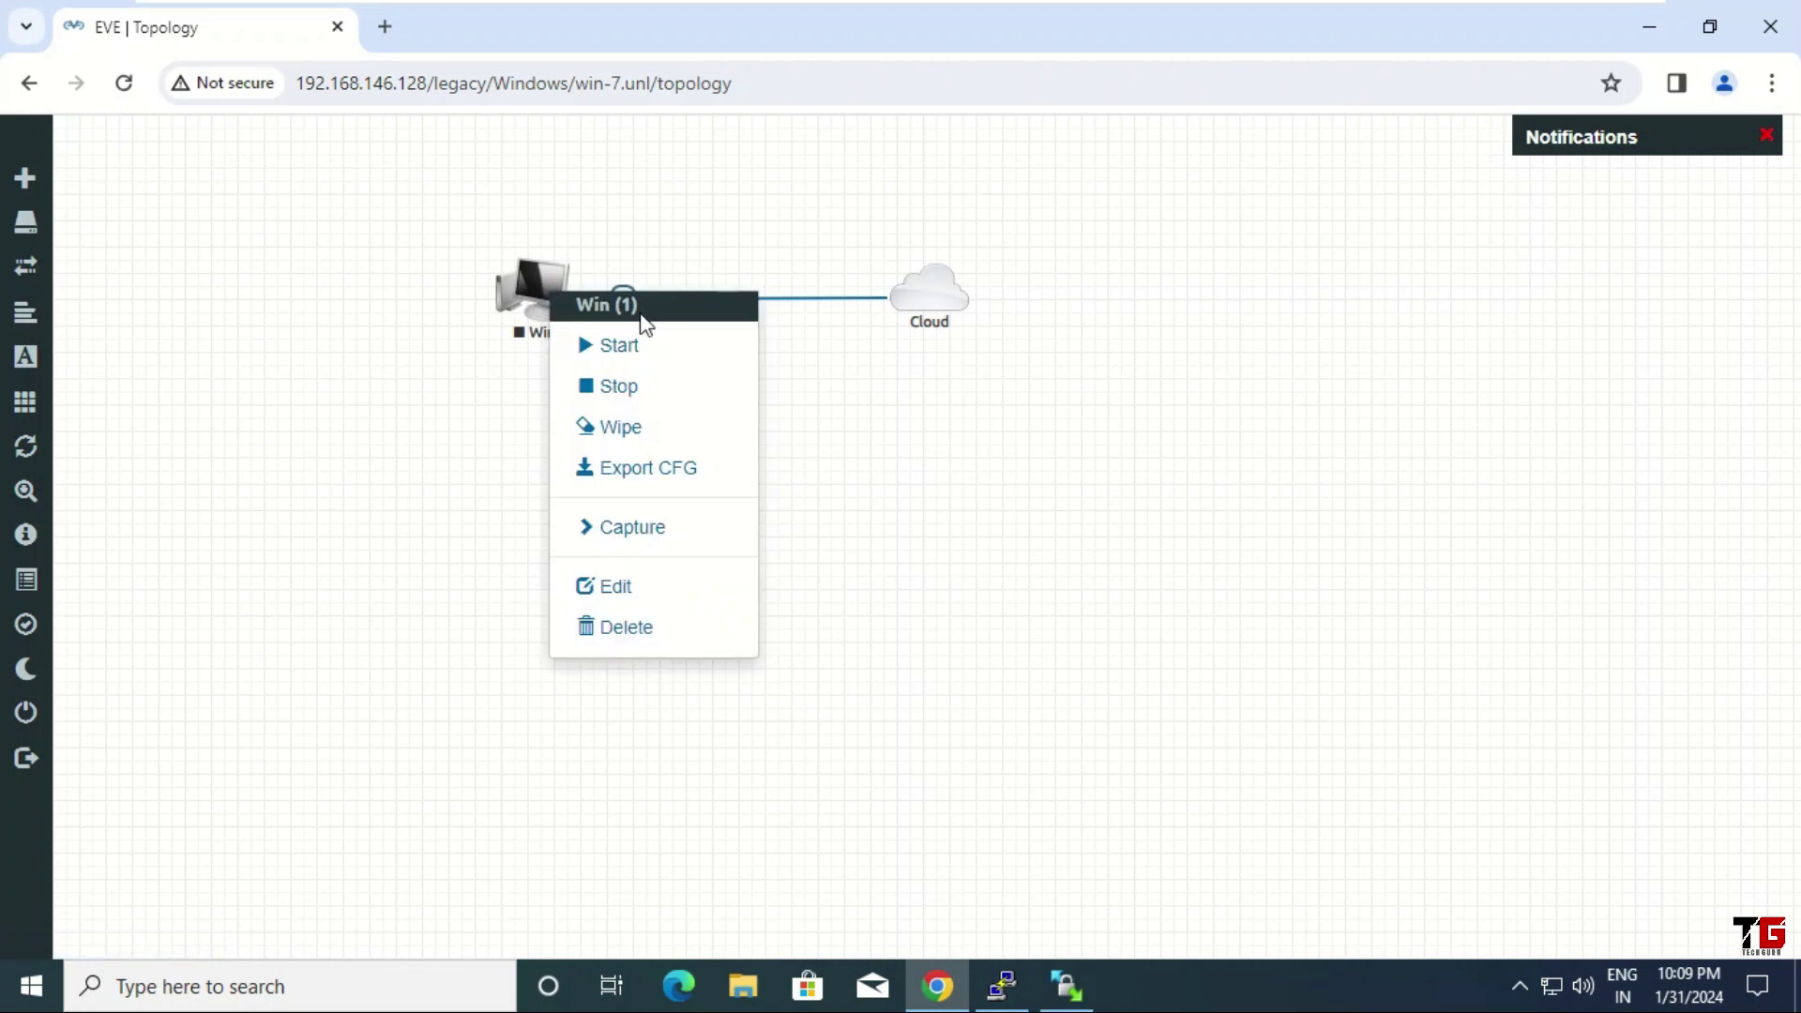
click(800, 431)
mouse_move(53, 292)
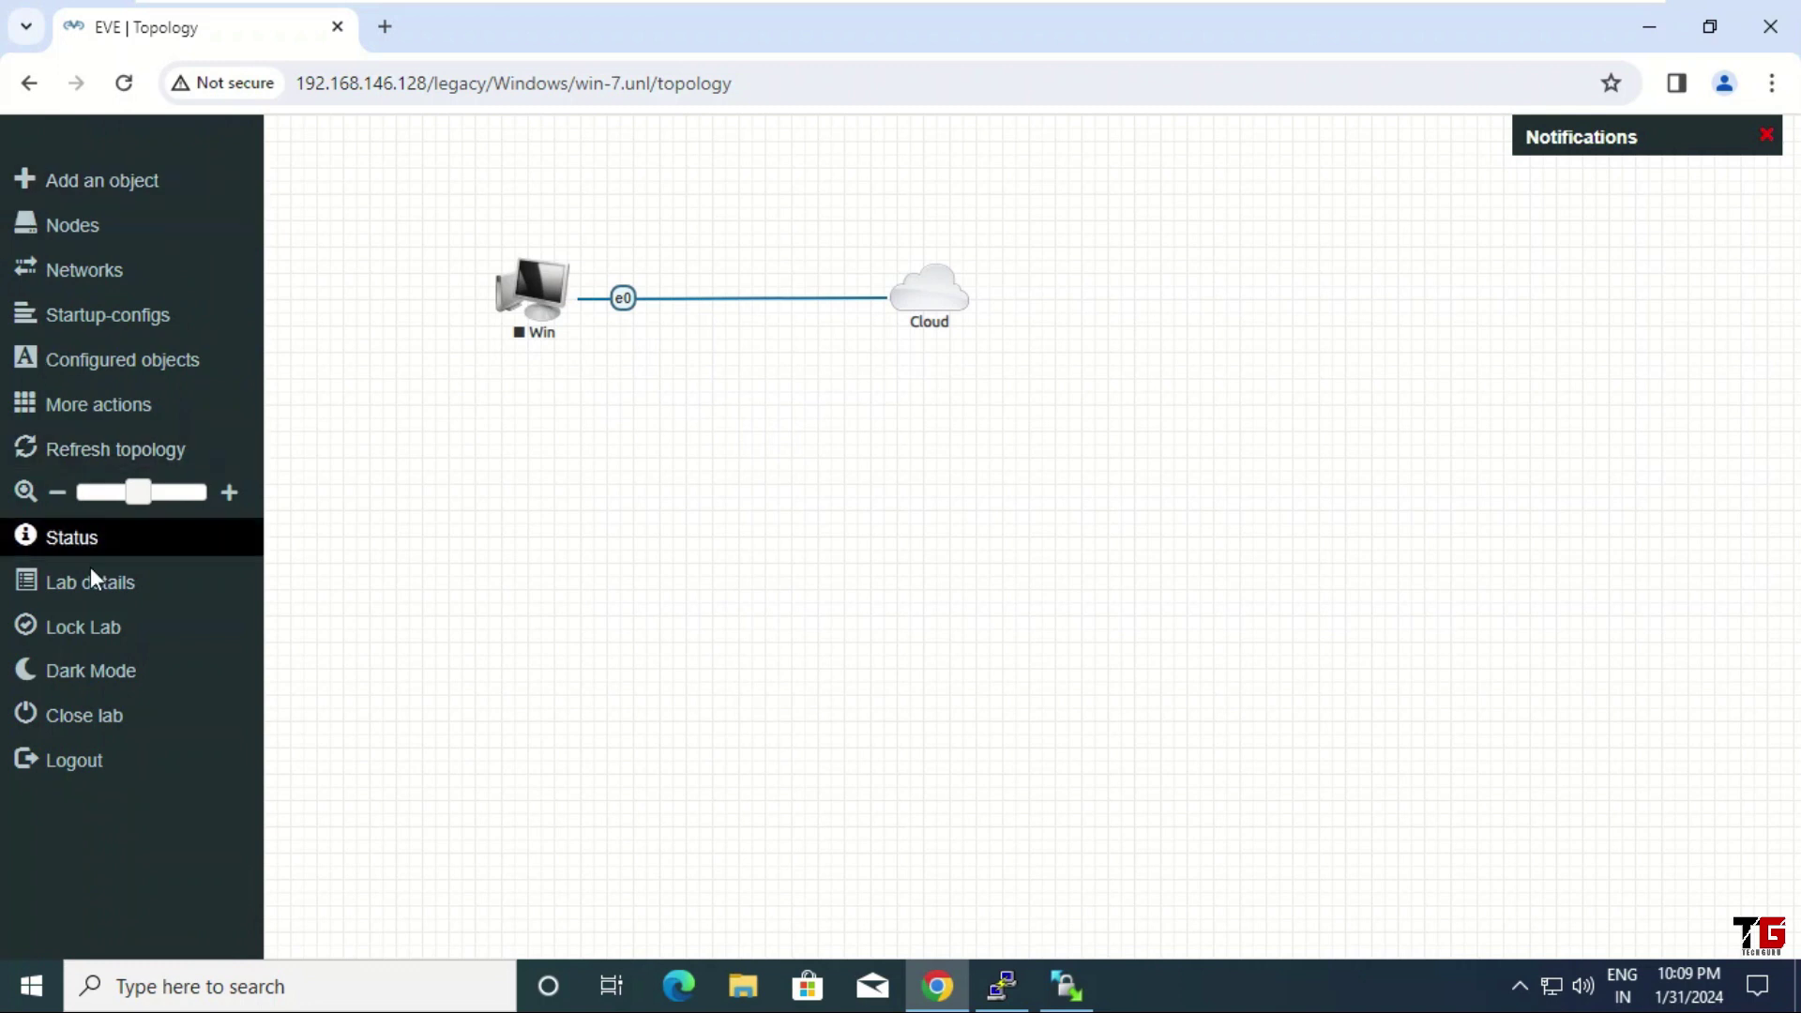
click(124, 713)
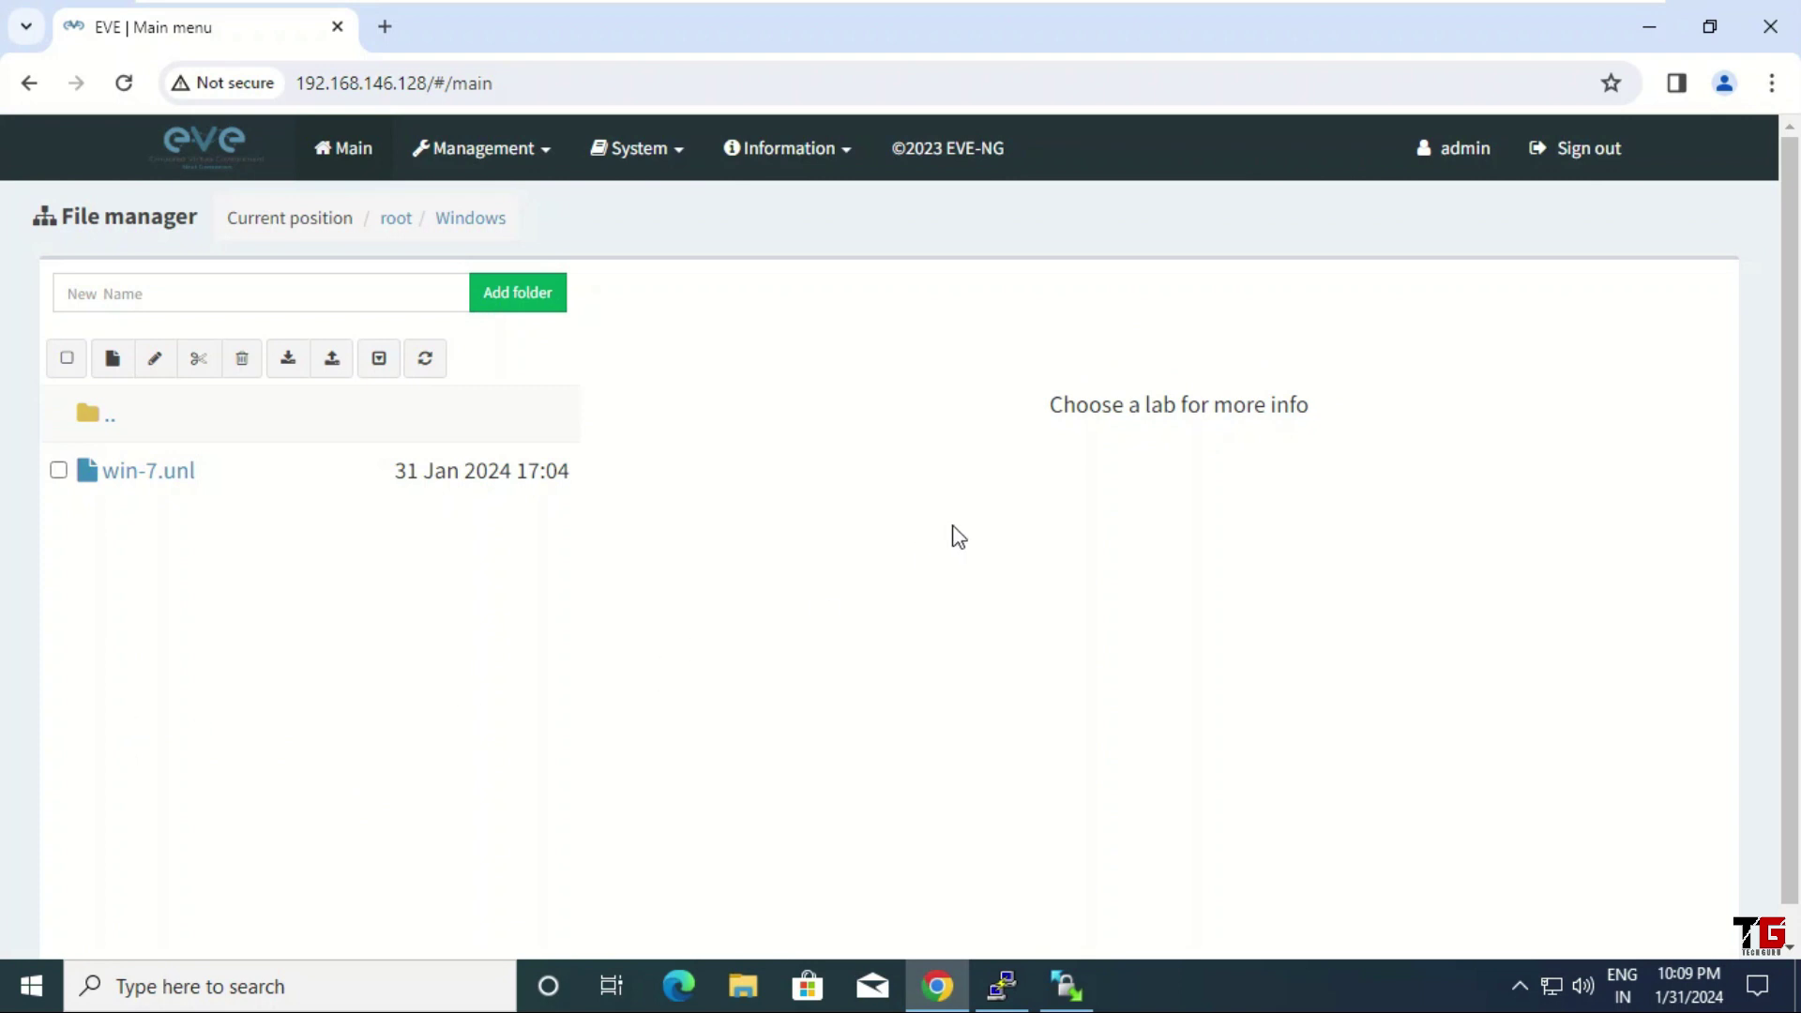
View the admin Edit User profile, cancel without changes, and bring the PuTTY terminal forward
click(1465, 142)
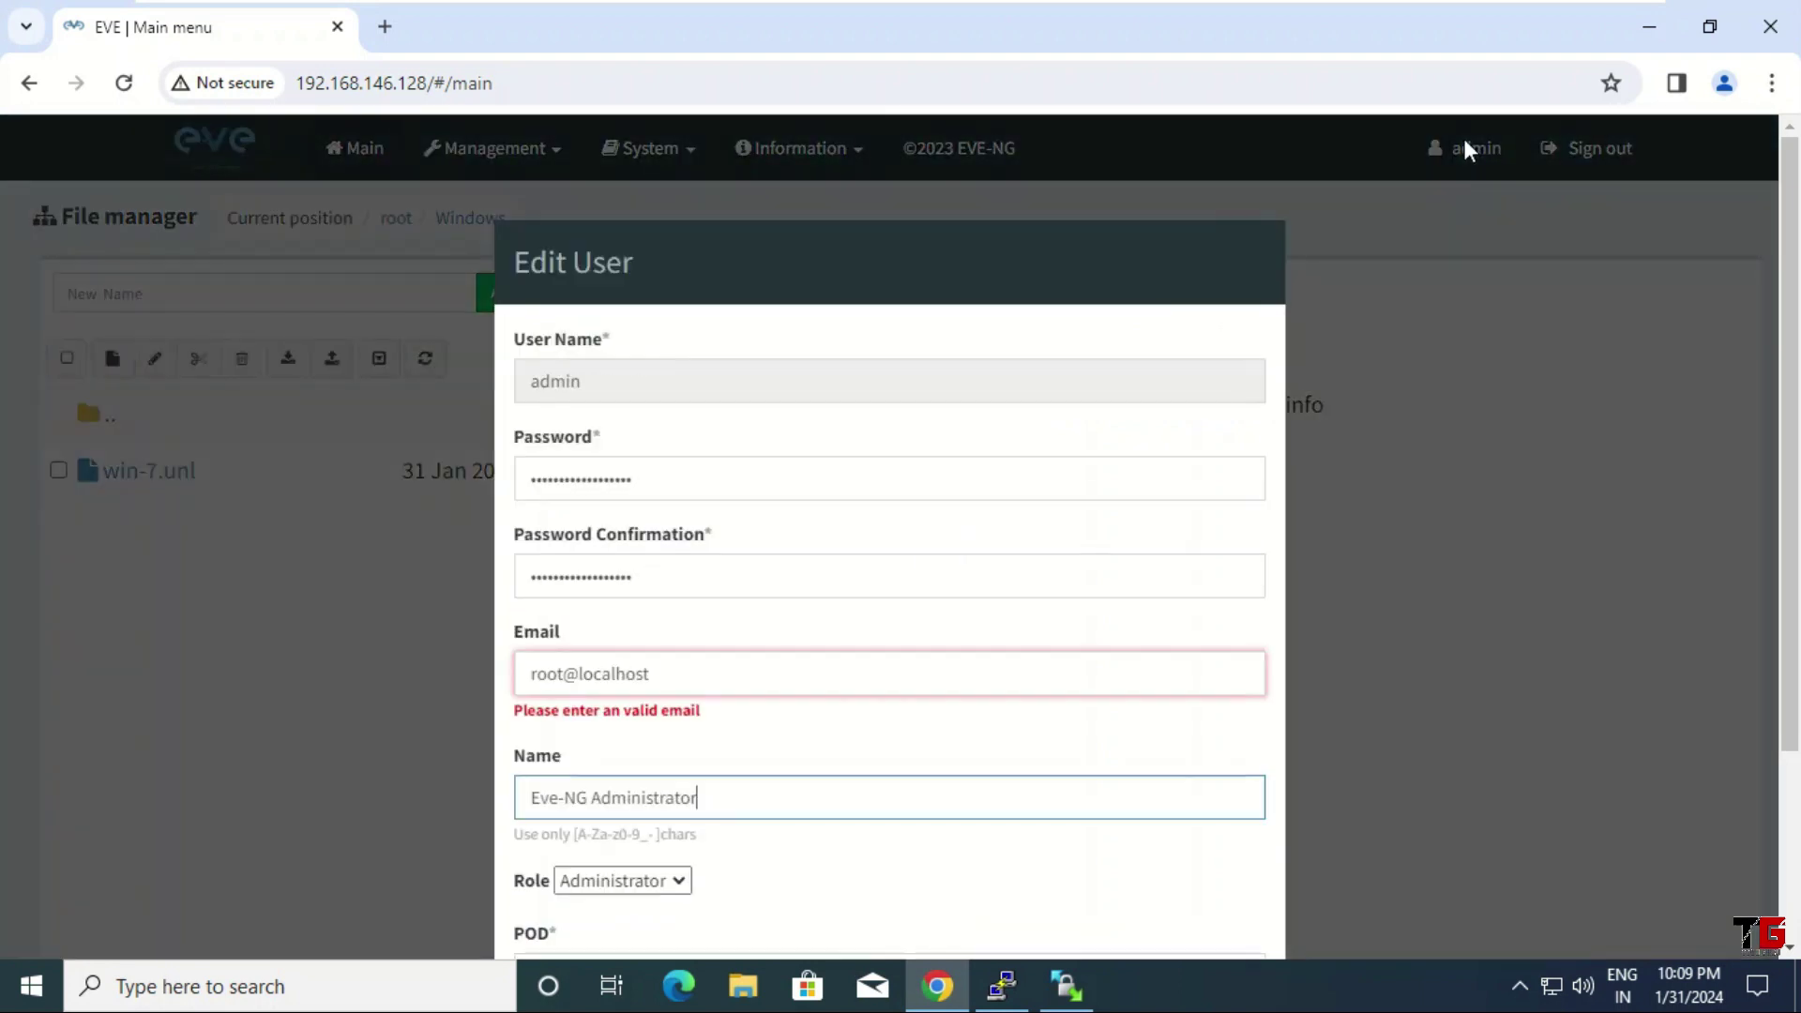
scroll(813, 495, down, 3)
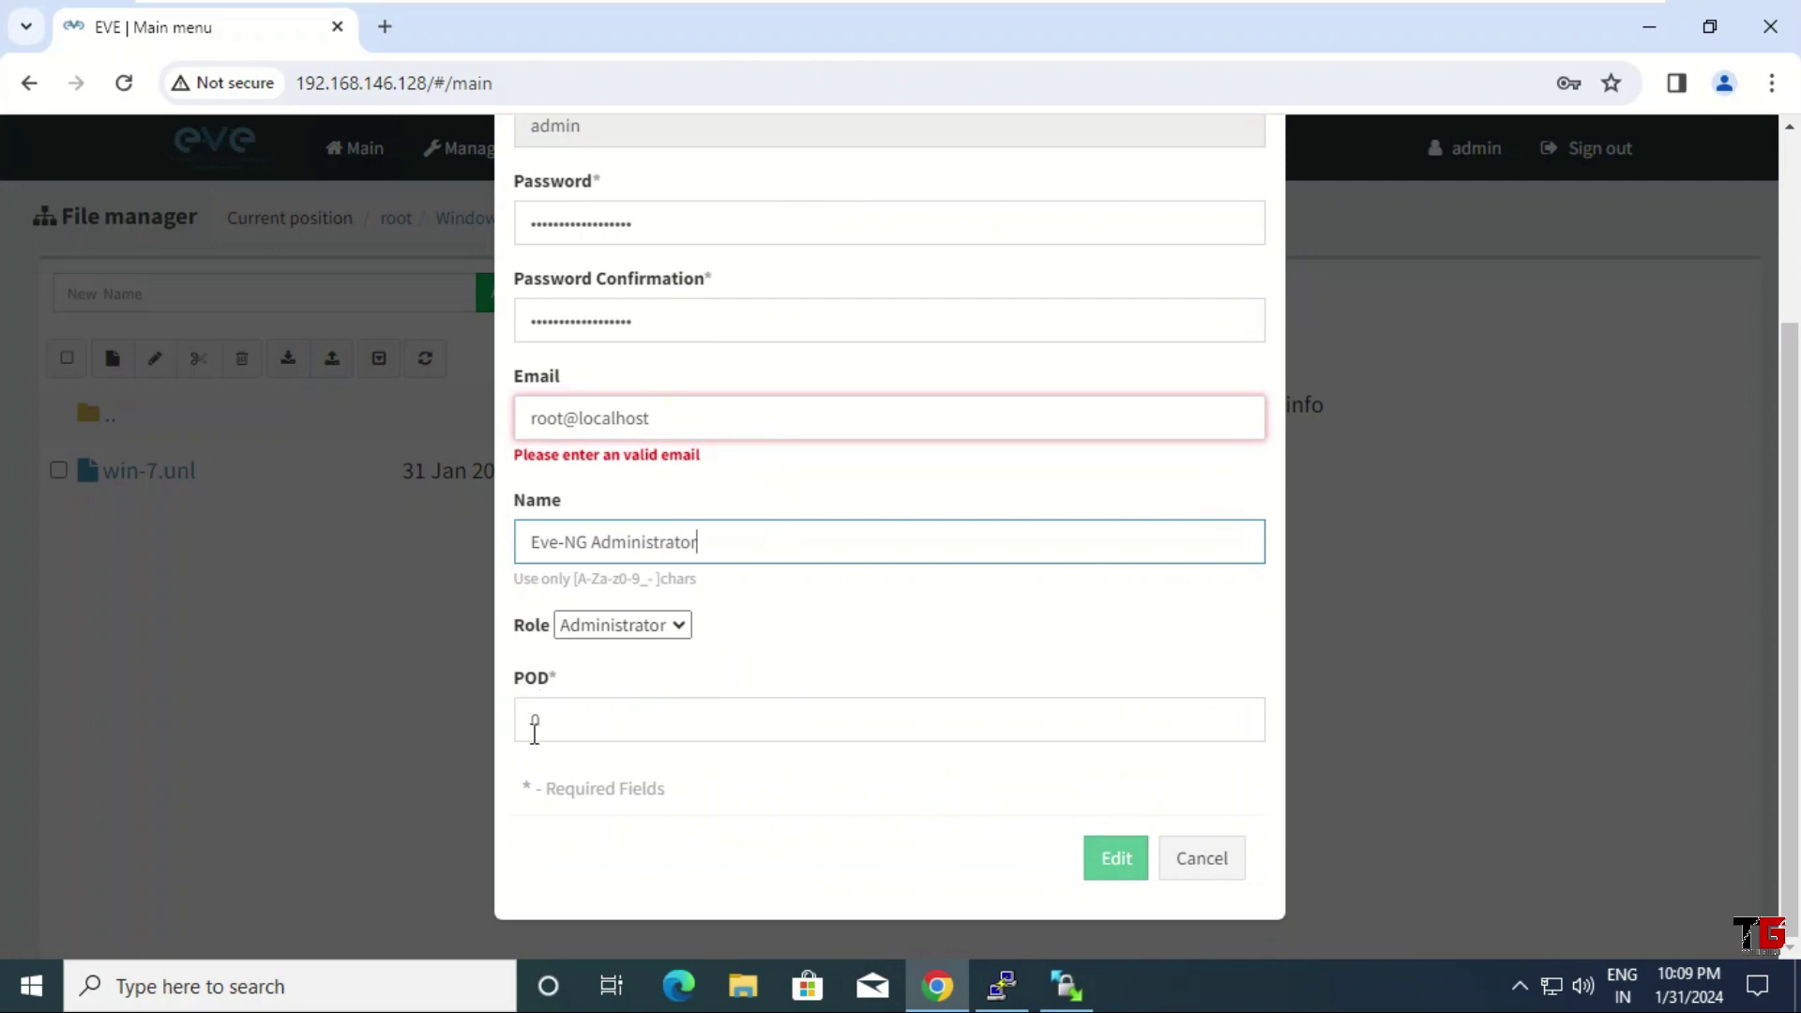
click(1207, 868)
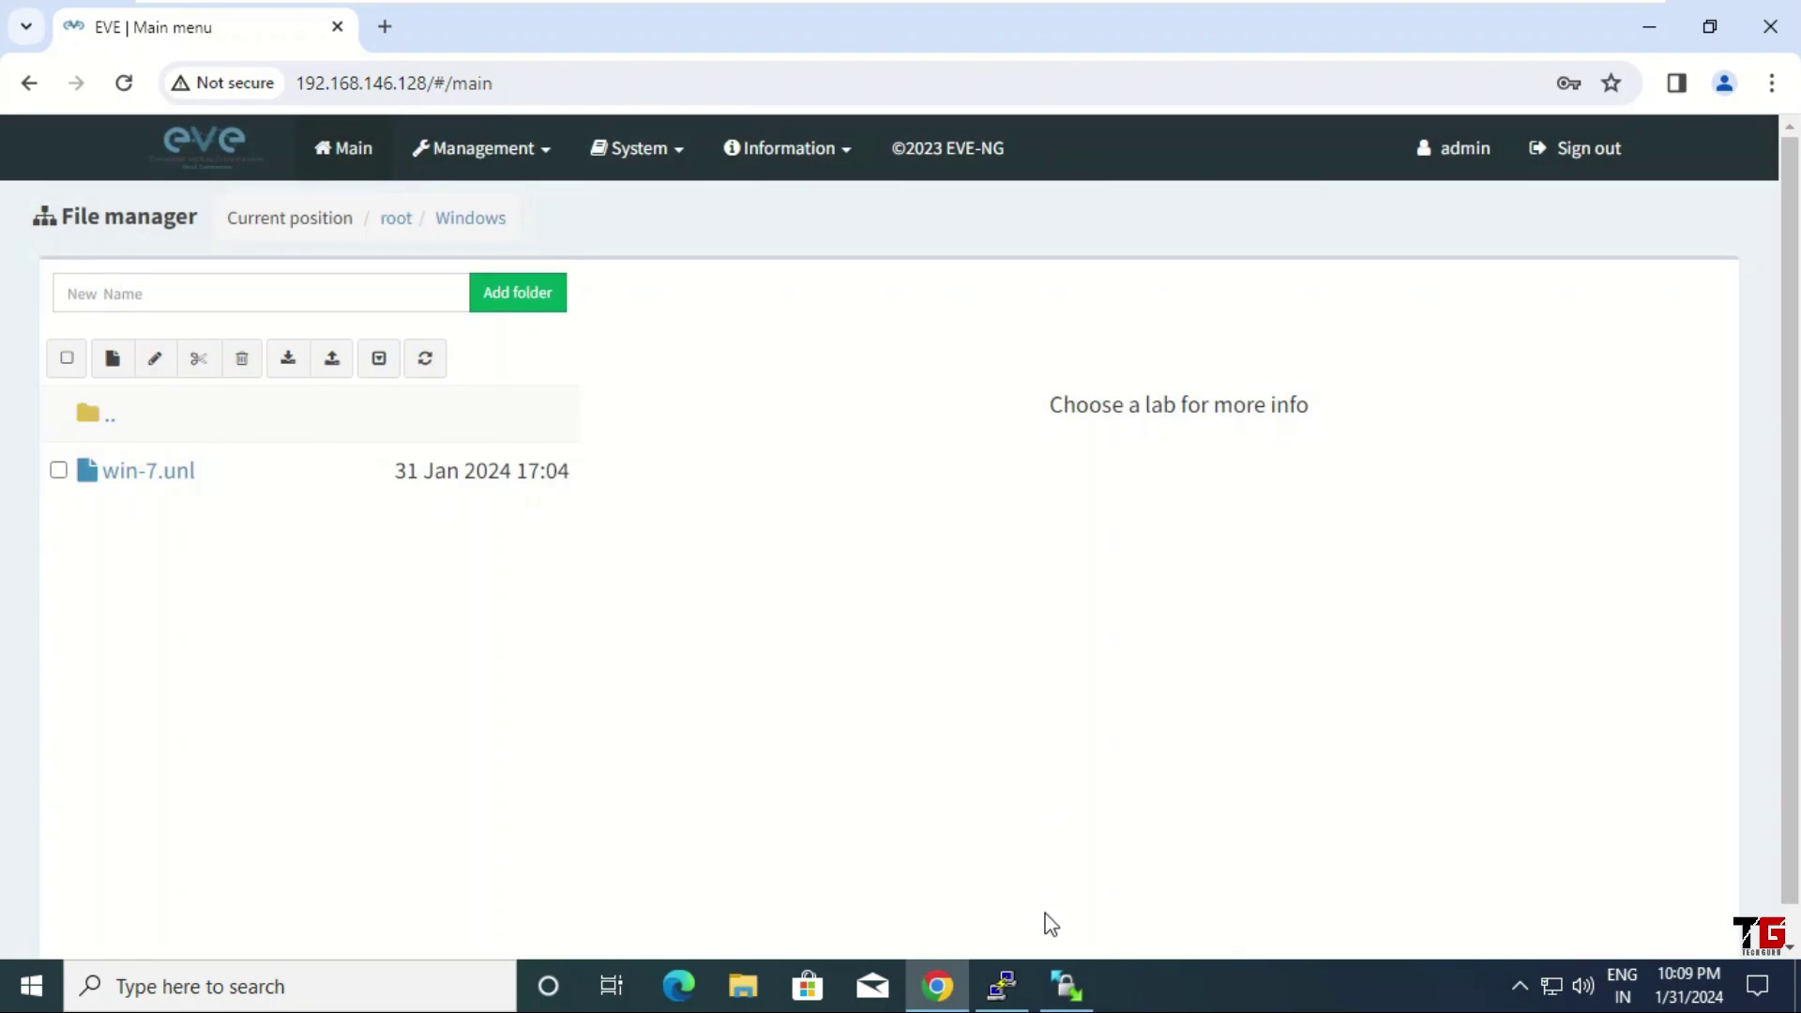
click(1013, 987)
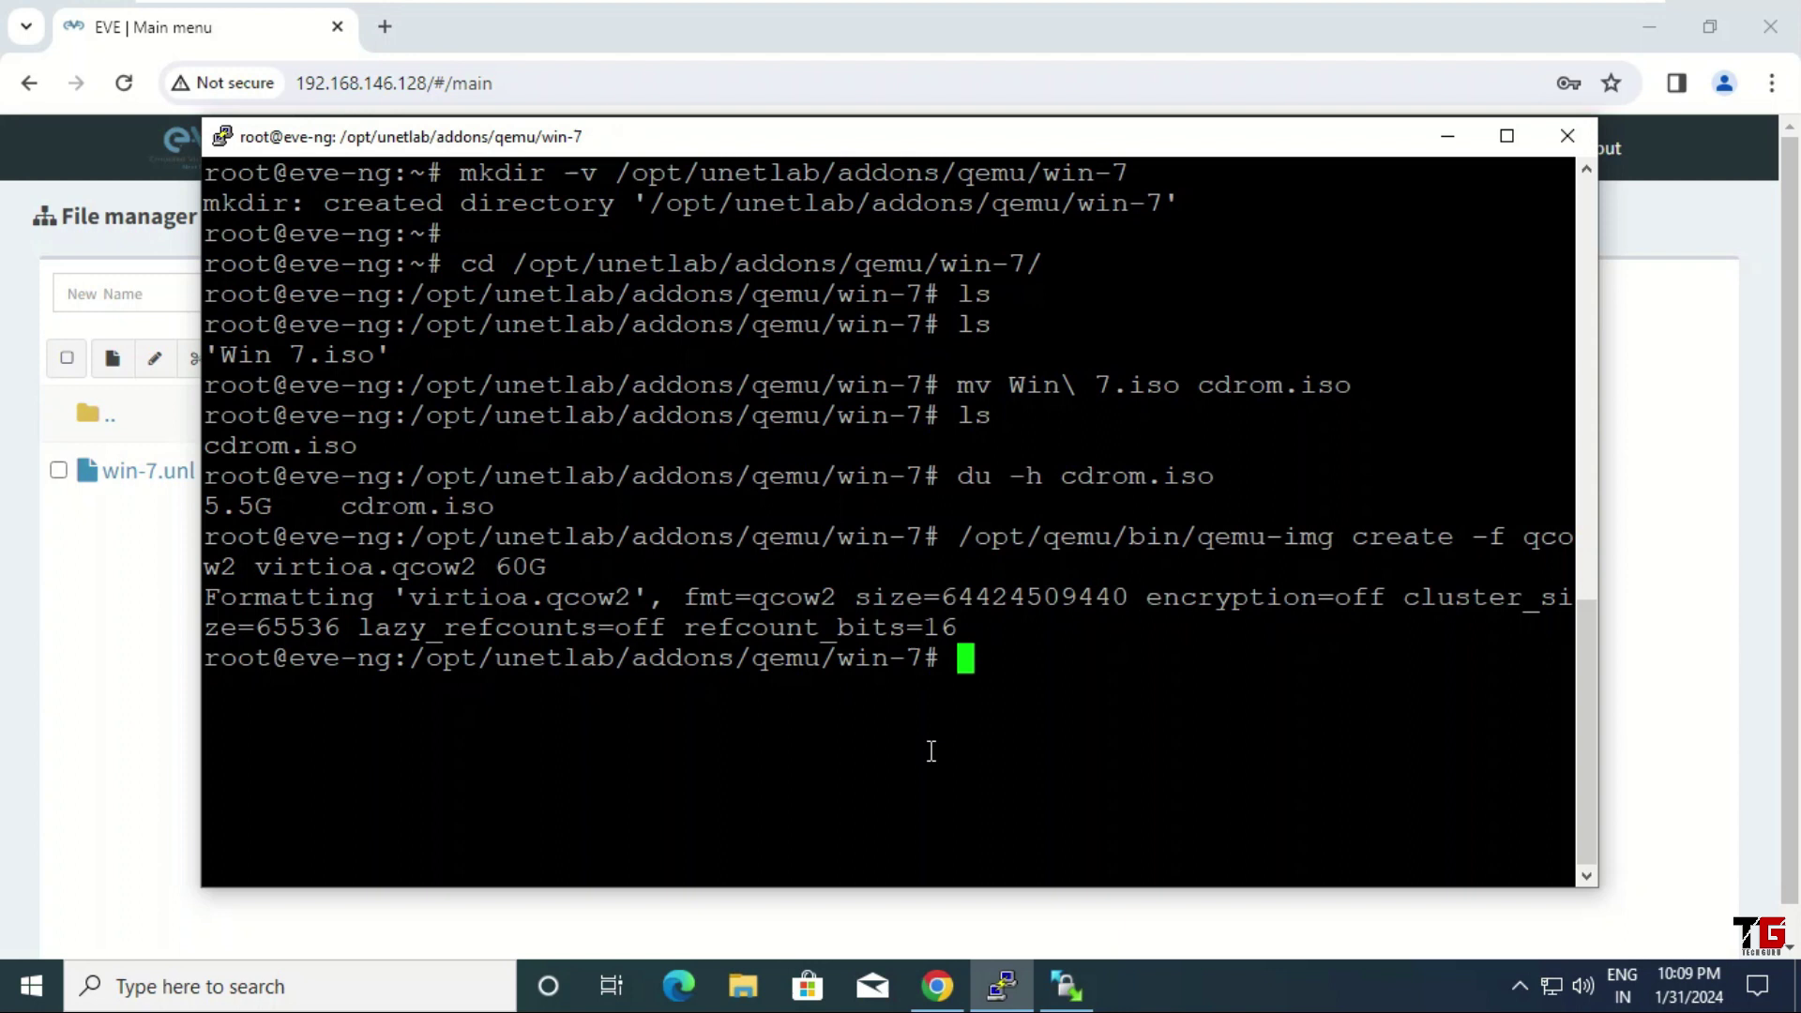
Start a cd command, auto-completing the path to /opt/unetlab/
text(cd /opt/un)
key(Tab)
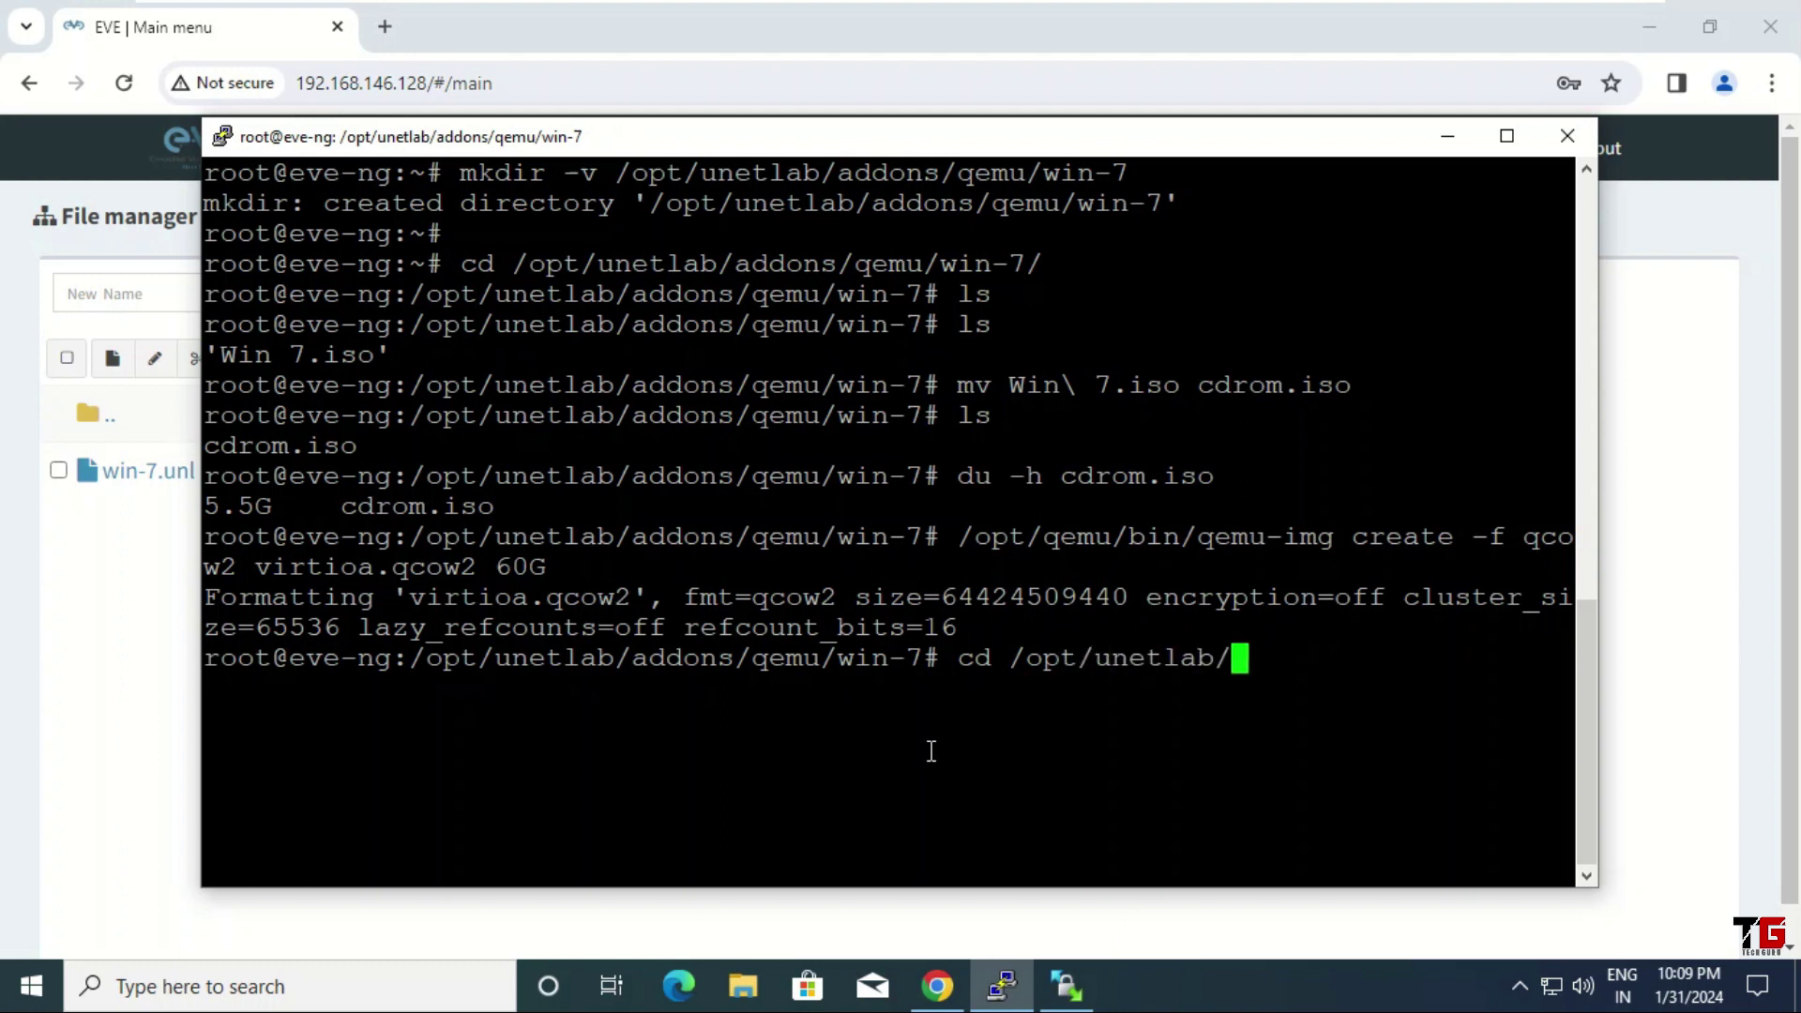